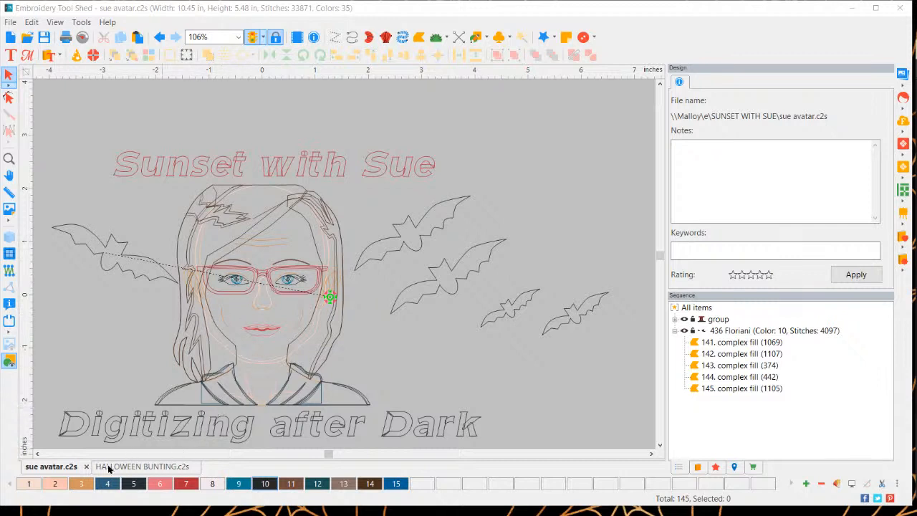
Switch to the HALLOWEEN BUNTING.c2s design and view the settings of the purple pennant's right-hand button hole.
click(145, 466)
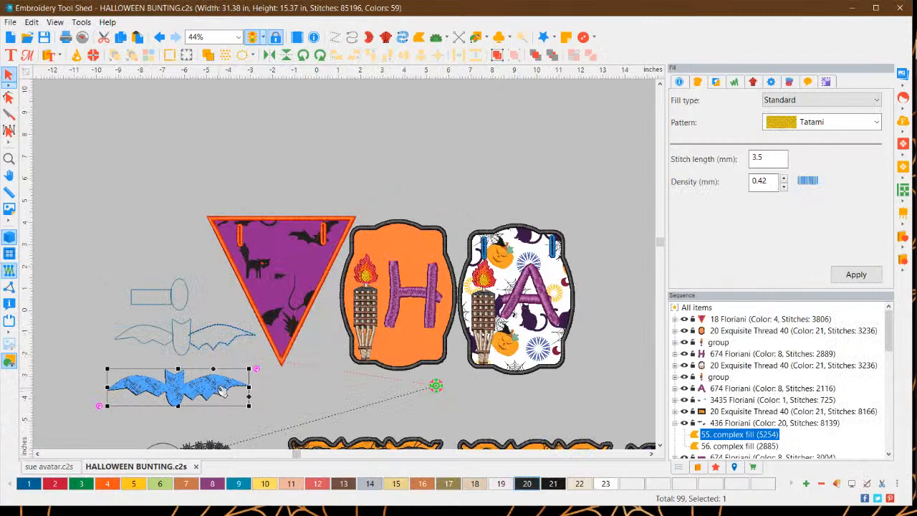
scroll(352, 360, up, 5)
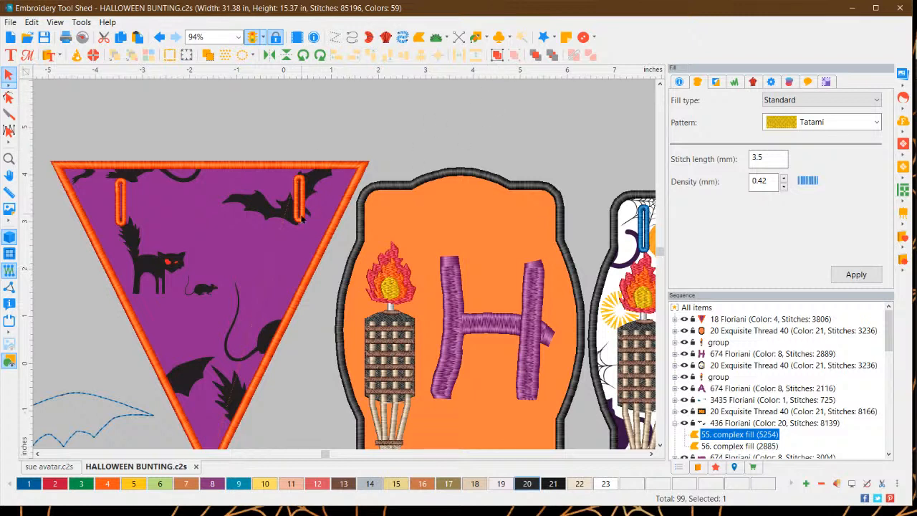
click(301, 207)
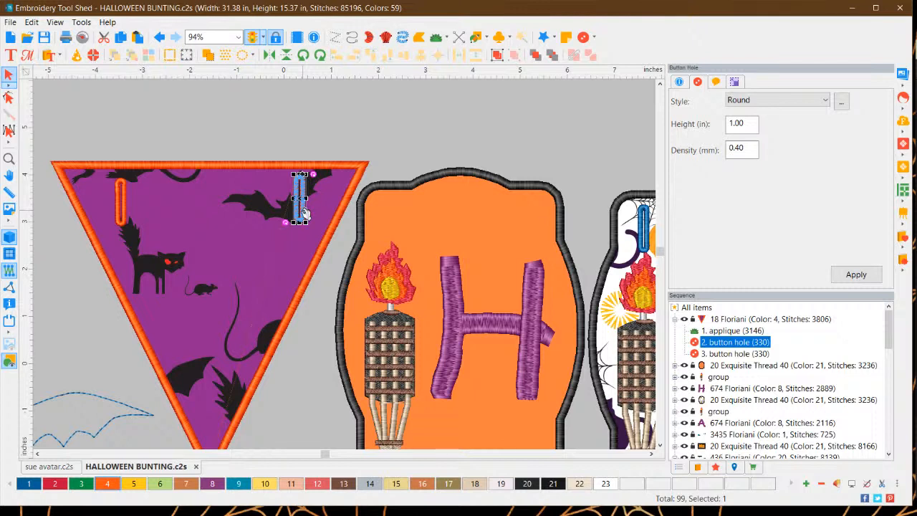
click(389, 146)
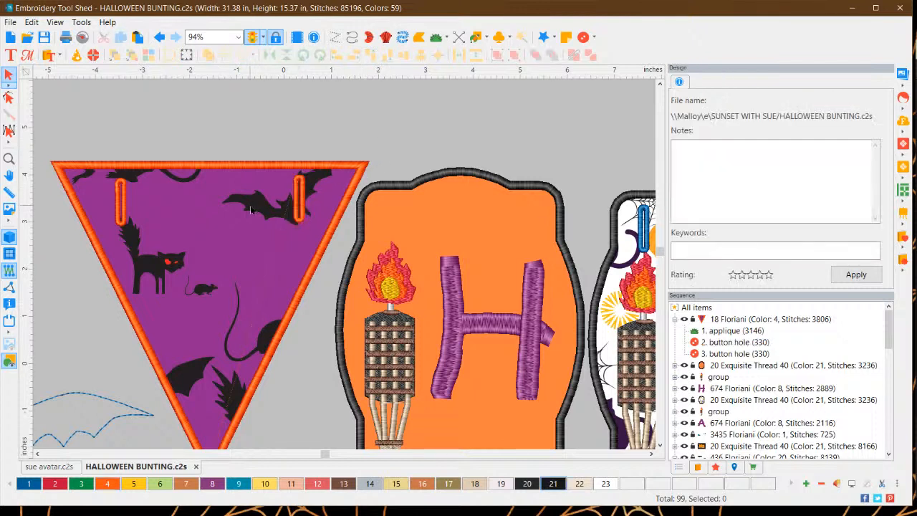
Draw an upside-down triangle artwork about 5.8 in wide and 6.06 in high in the empty area above the pennants, and show its transform values.
click(661, 84)
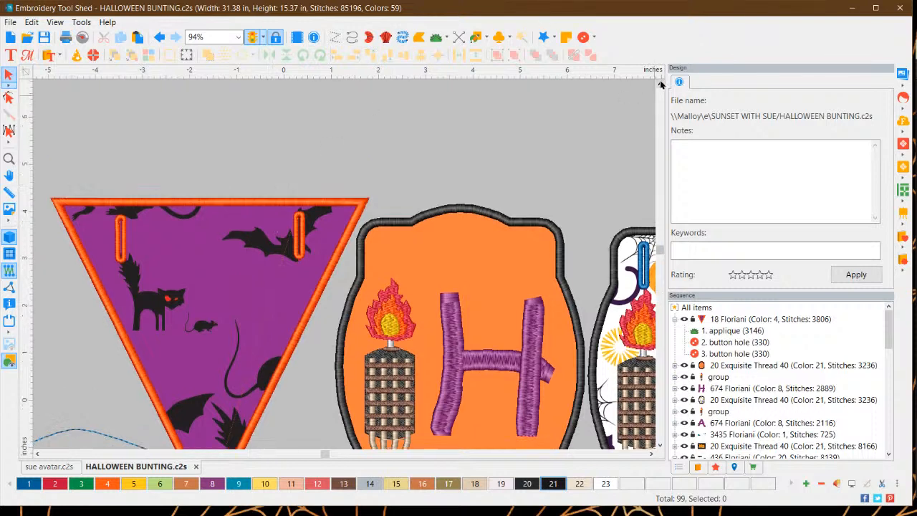
click(661, 84)
click(661, 84)
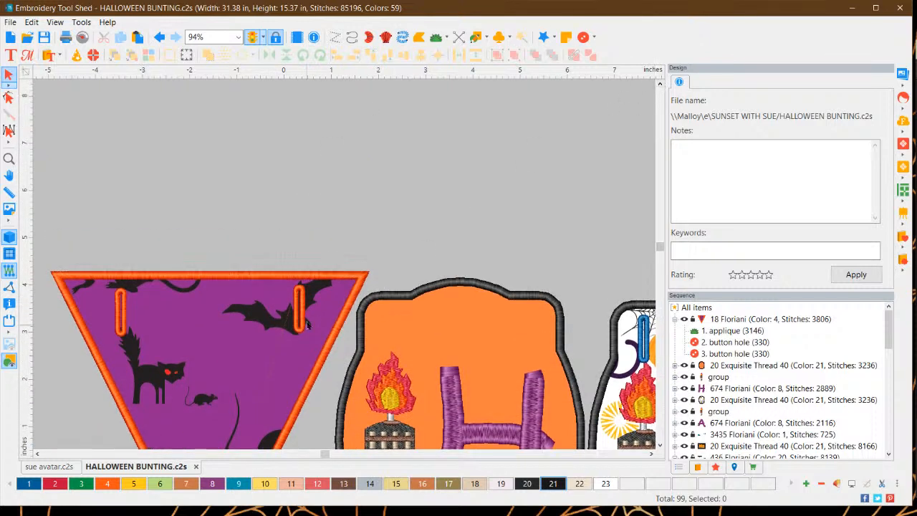
click(661, 84)
click(661, 84)
click(661, 84)
click(661, 83)
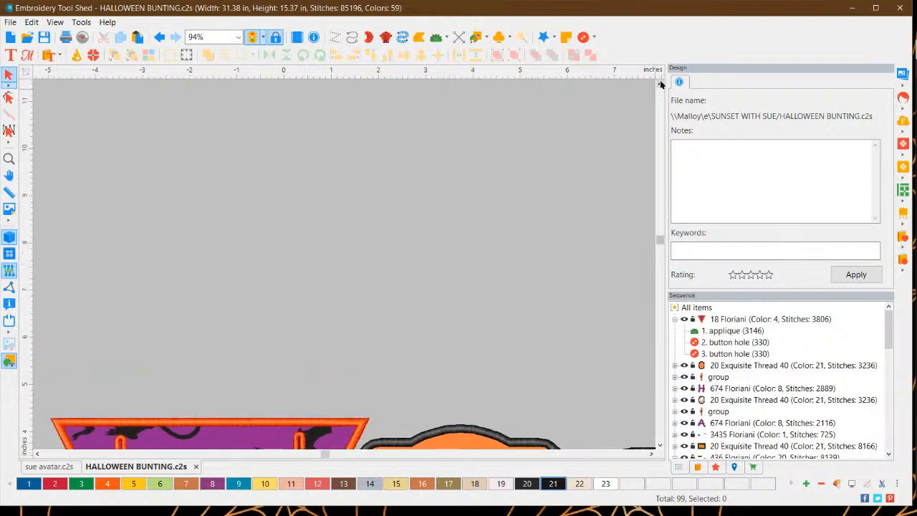
click(661, 84)
click(661, 84)
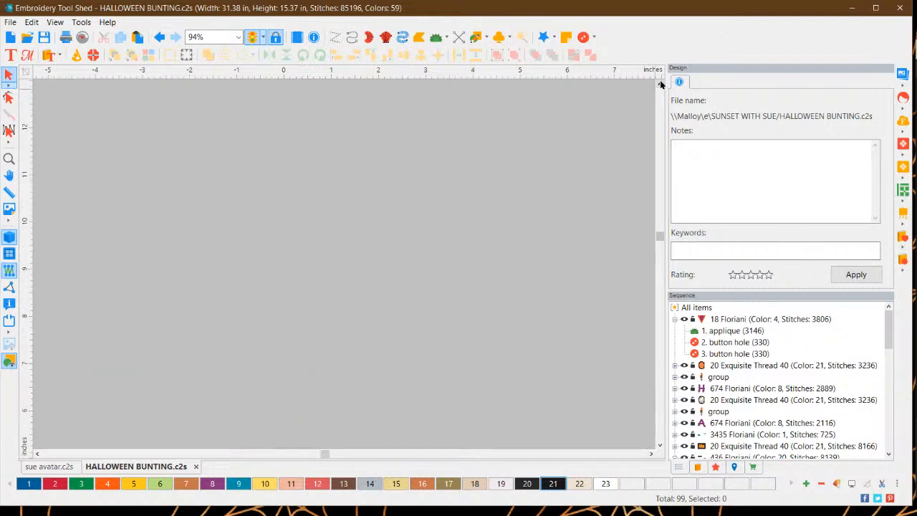
click(487, 40)
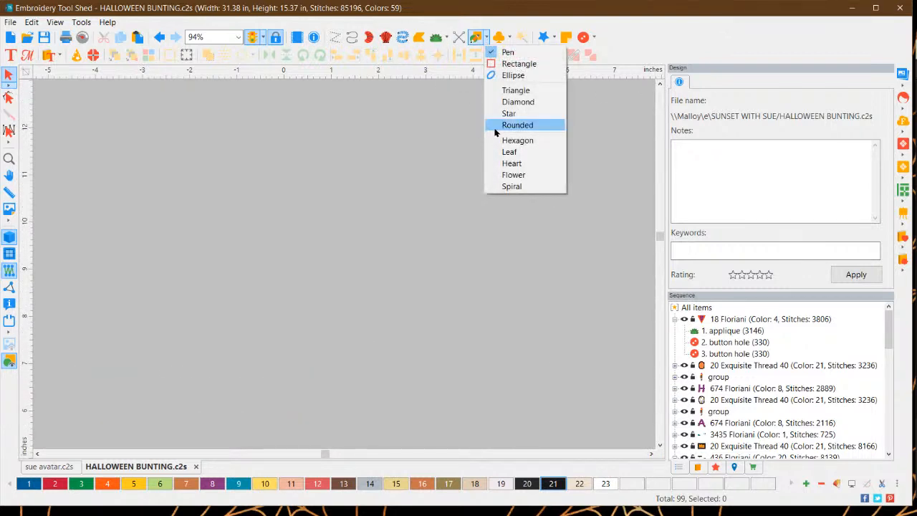
click(521, 91)
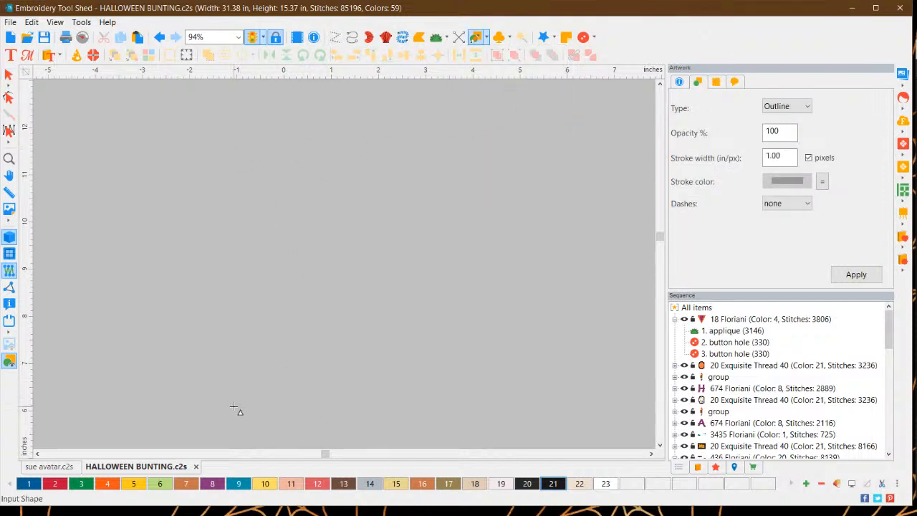
drag(221, 411, 494, 123)
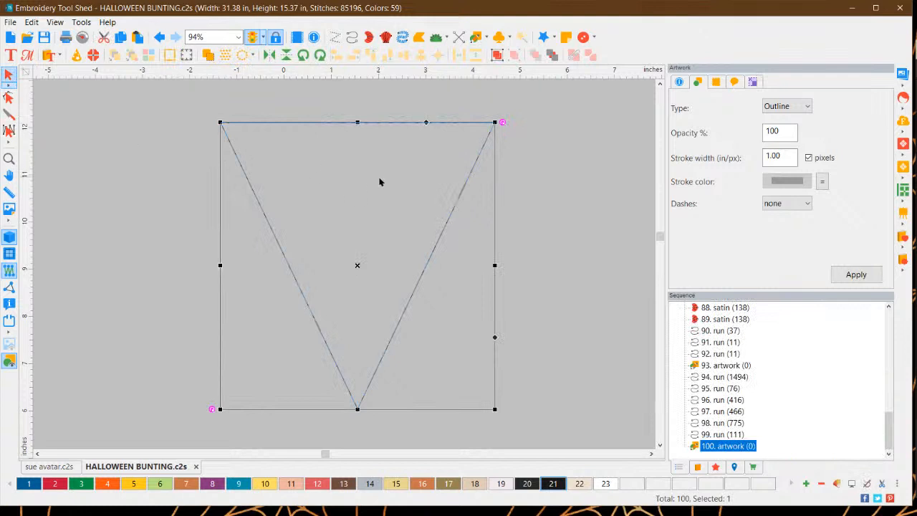
click(754, 81)
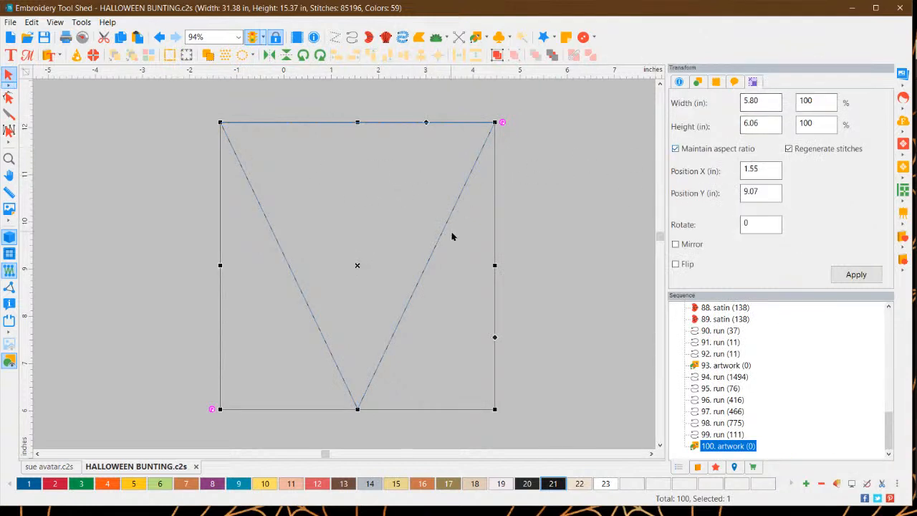
Convert the new triangle artwork to an applique.
right_click(453, 223)
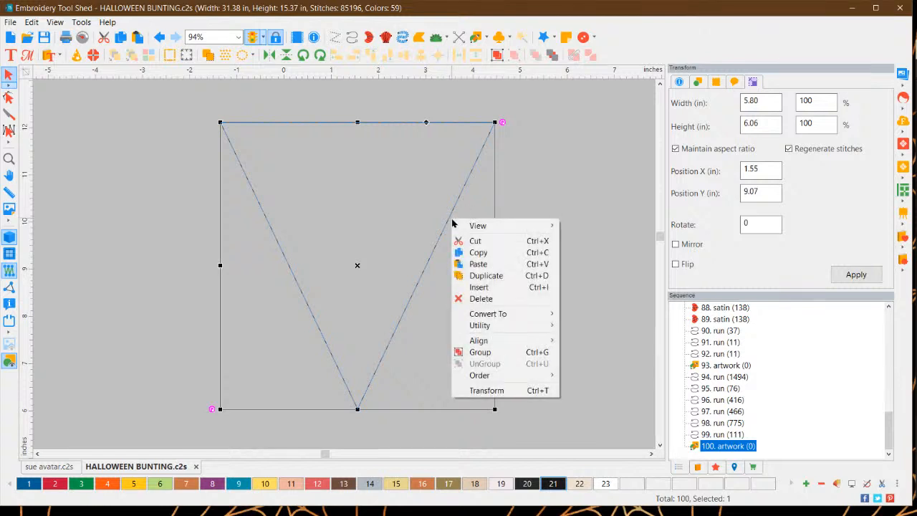
mouse_move(527, 314)
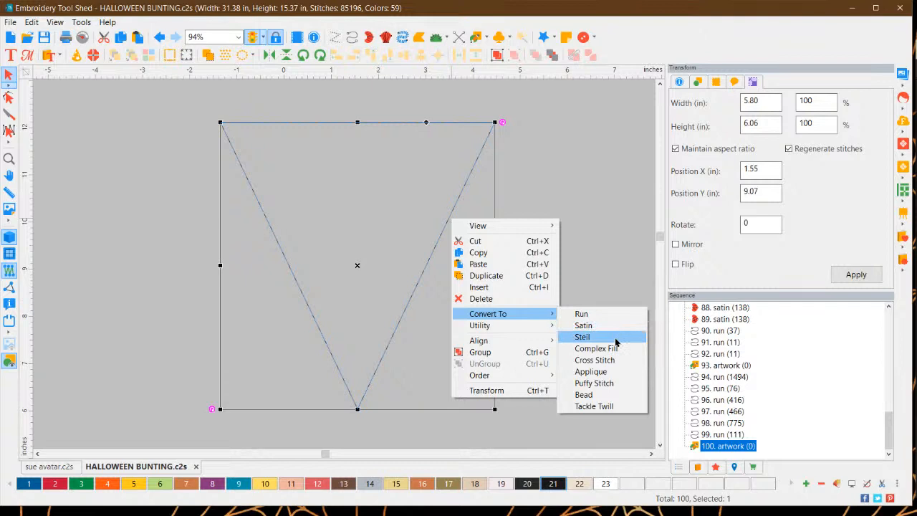
click(599, 372)
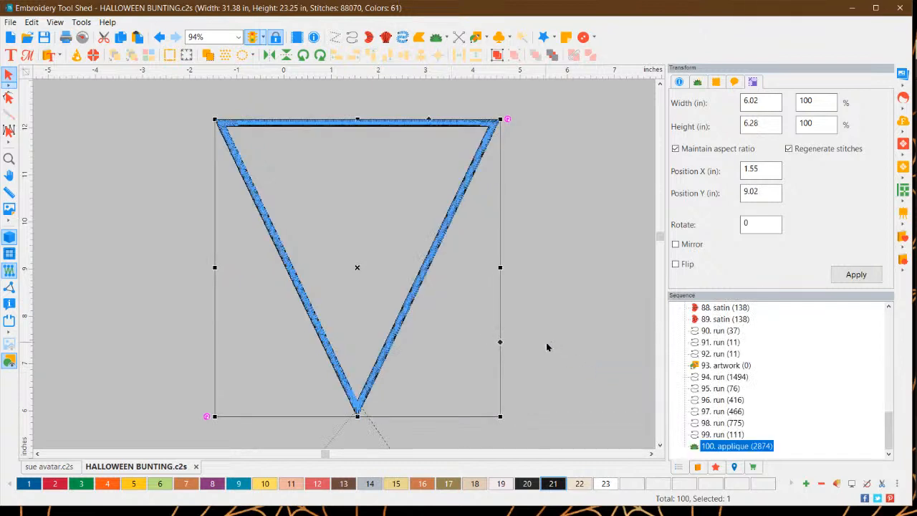
click(576, 316)
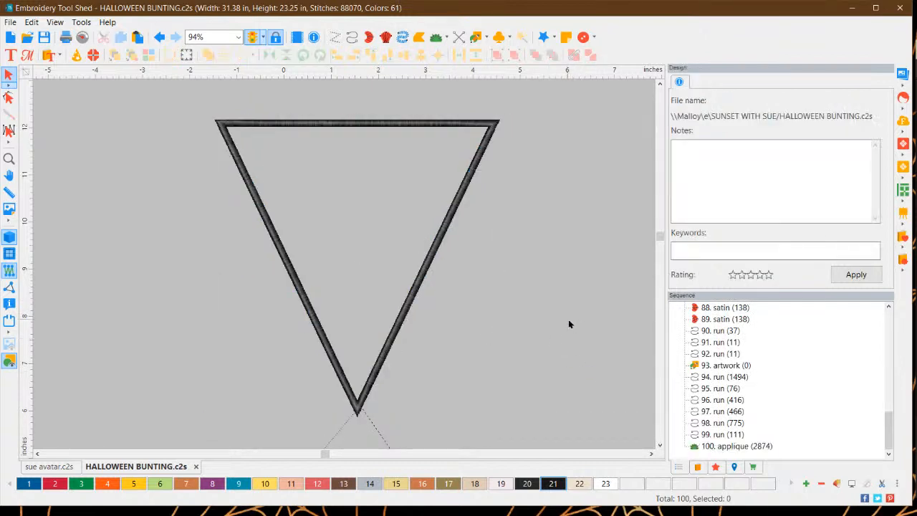
Set the triangle applique's satin border width to 4.0 mm.
click(460, 205)
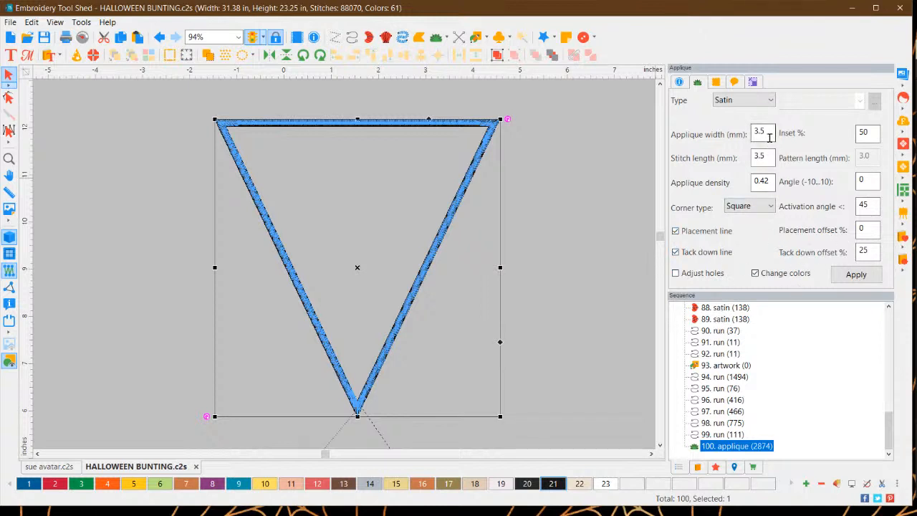
drag(769, 138, 741, 143)
text(4)
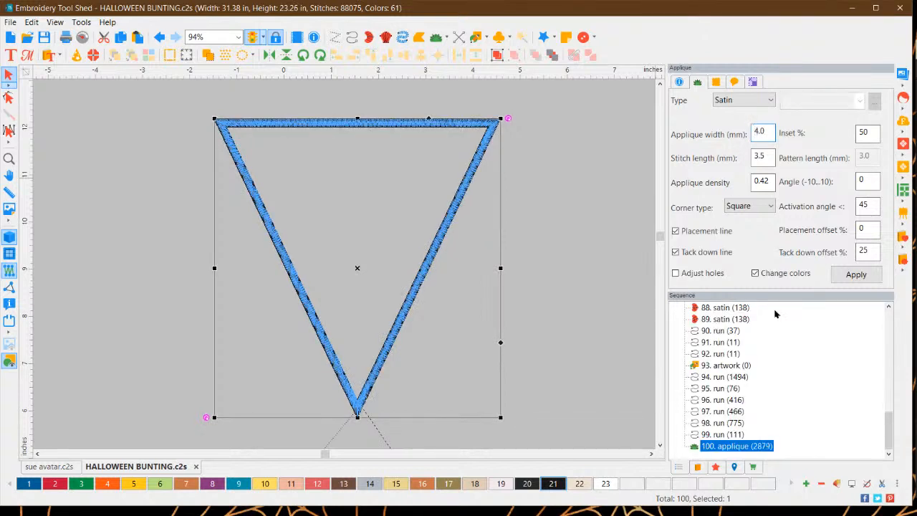
key(Return)
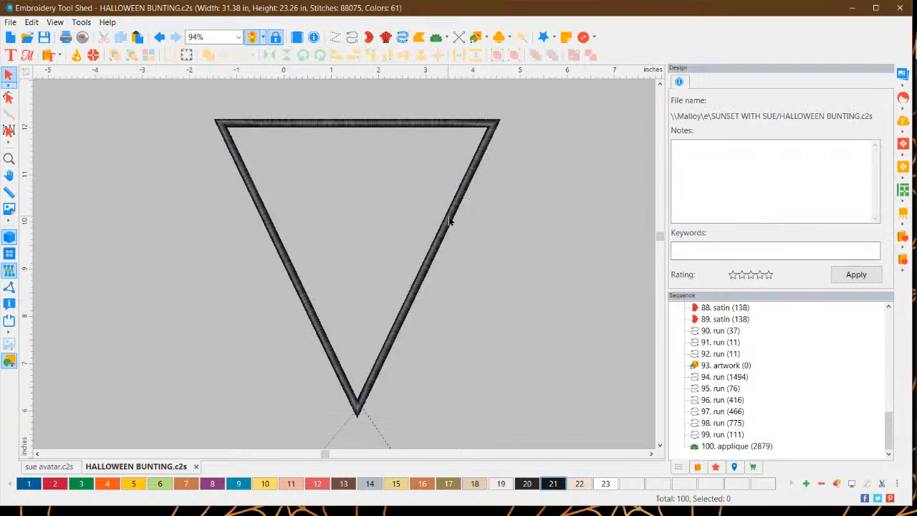
Fill the triangle applique with the EP_Orange fabric.
click(452, 220)
click(717, 81)
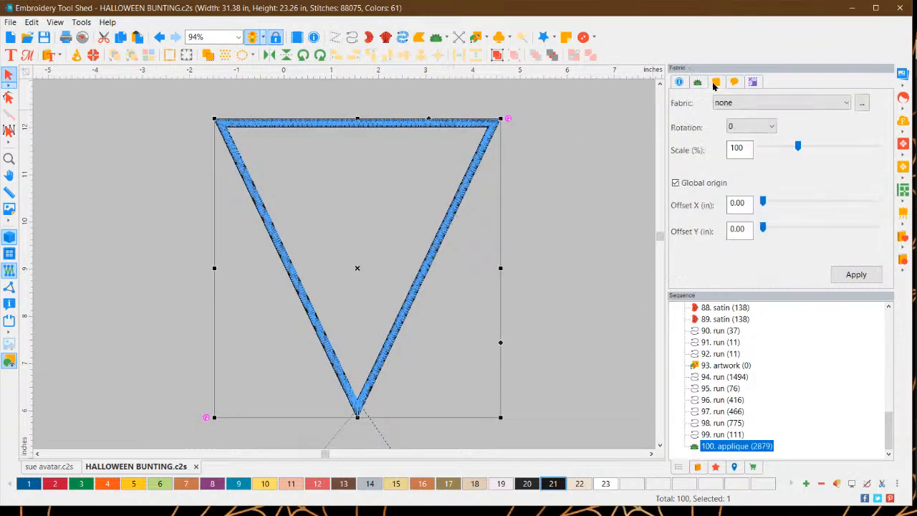
click(862, 103)
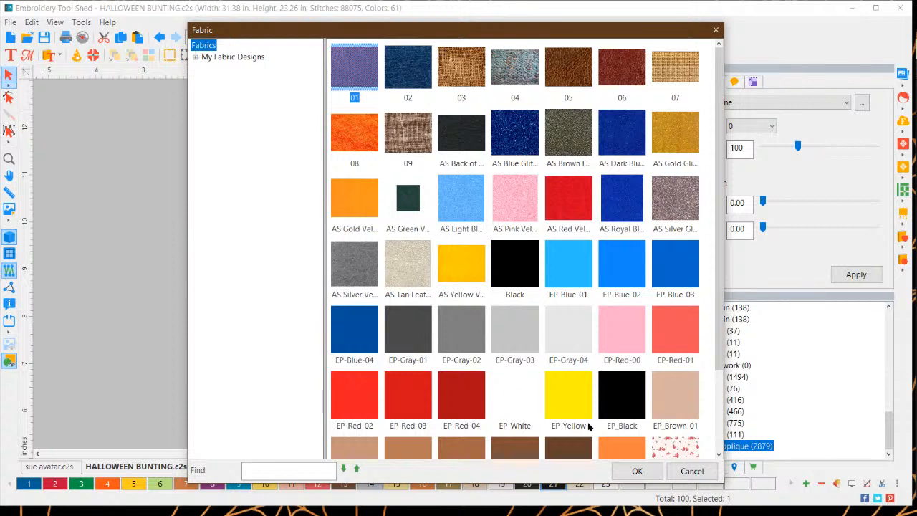
click(622, 452)
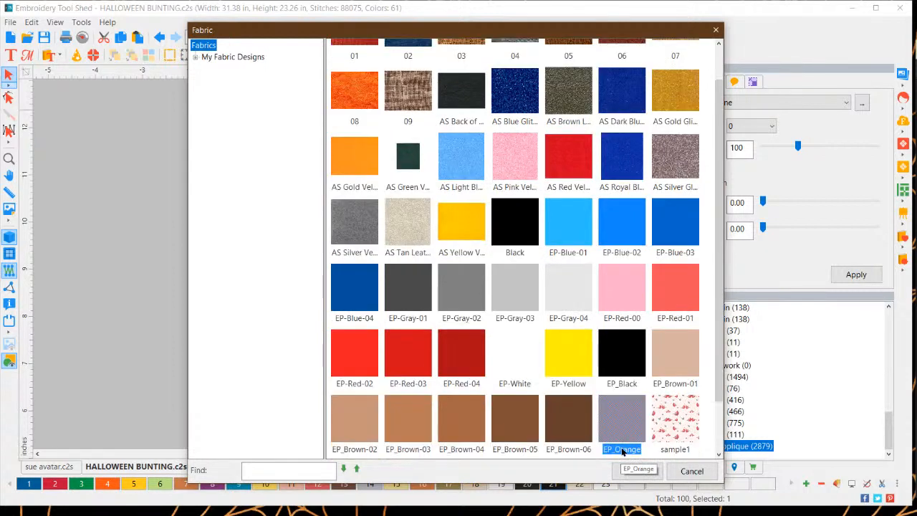
click(637, 470)
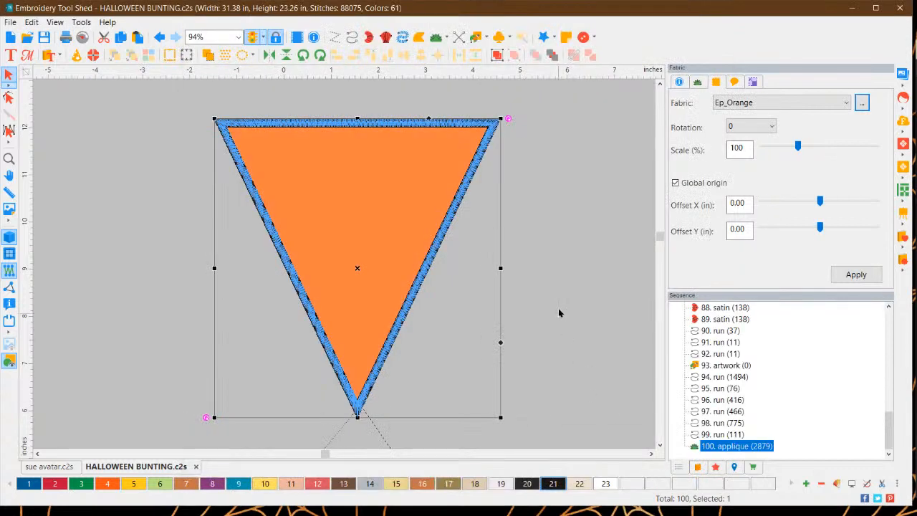
click(572, 237)
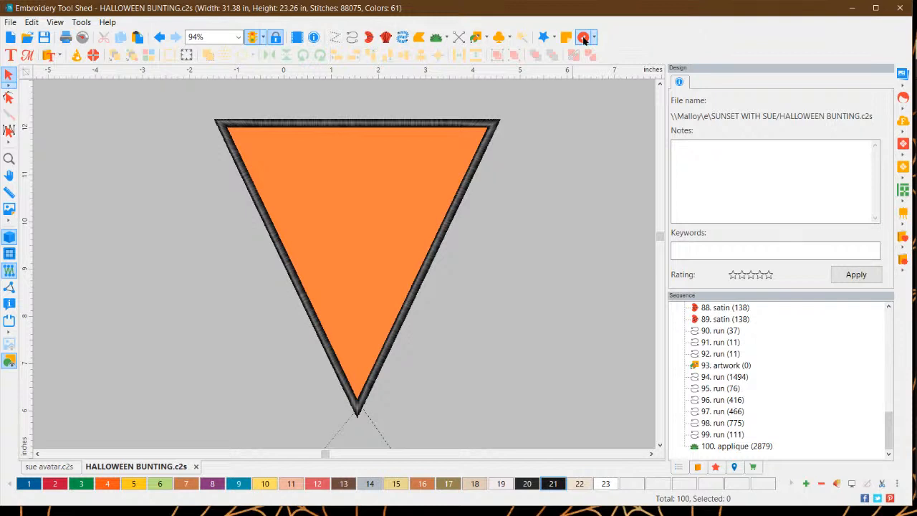
Place two buttonhole16-style button holes inside the orange triangle, one near each upper corner.
click(593, 38)
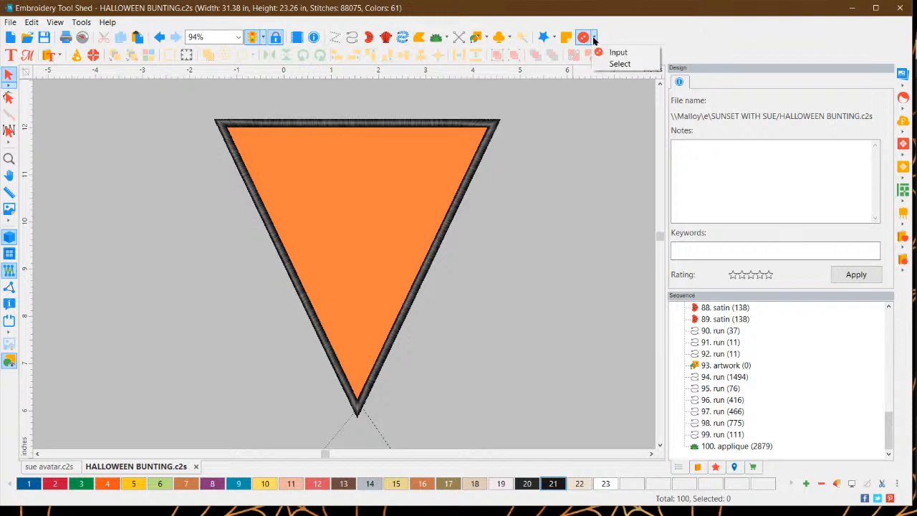
click(609, 63)
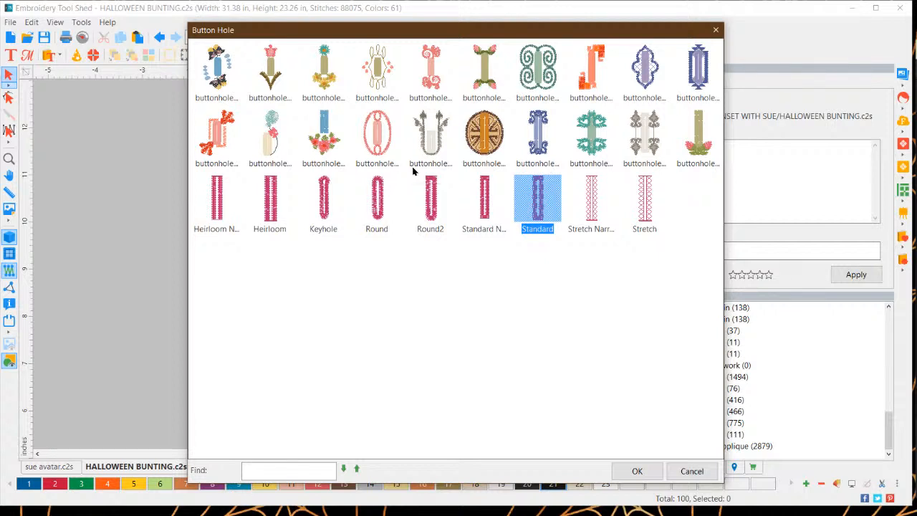
click(489, 150)
click(640, 473)
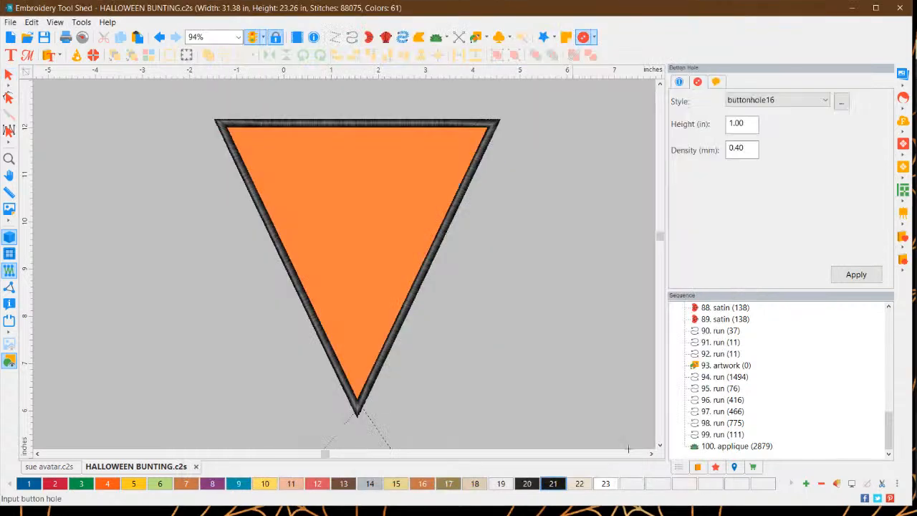
click(440, 151)
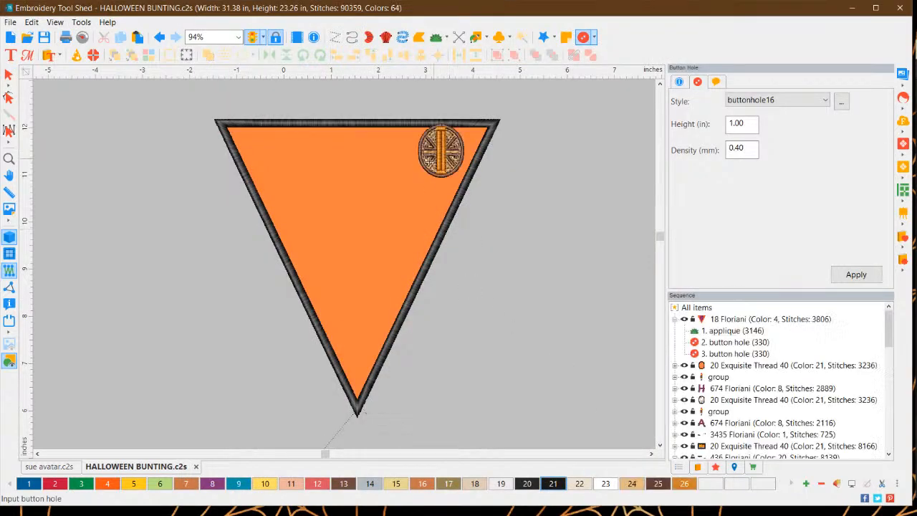
click(281, 159)
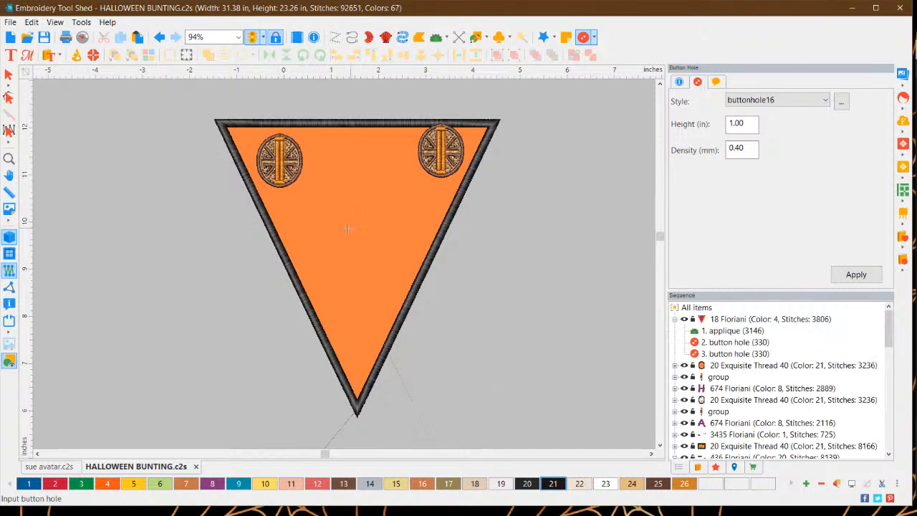
Align the two button holes on the orange triangle along their bottom edges.
click(9, 74)
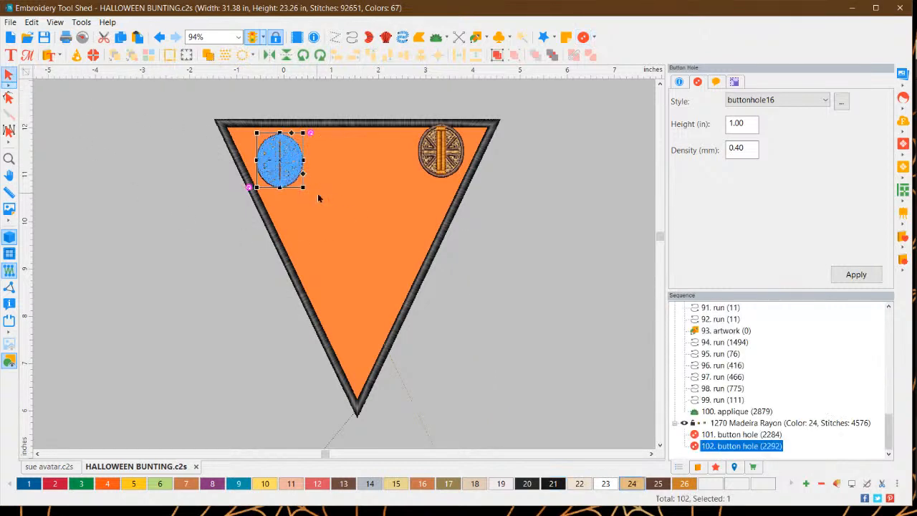
ctrl+click(451, 163)
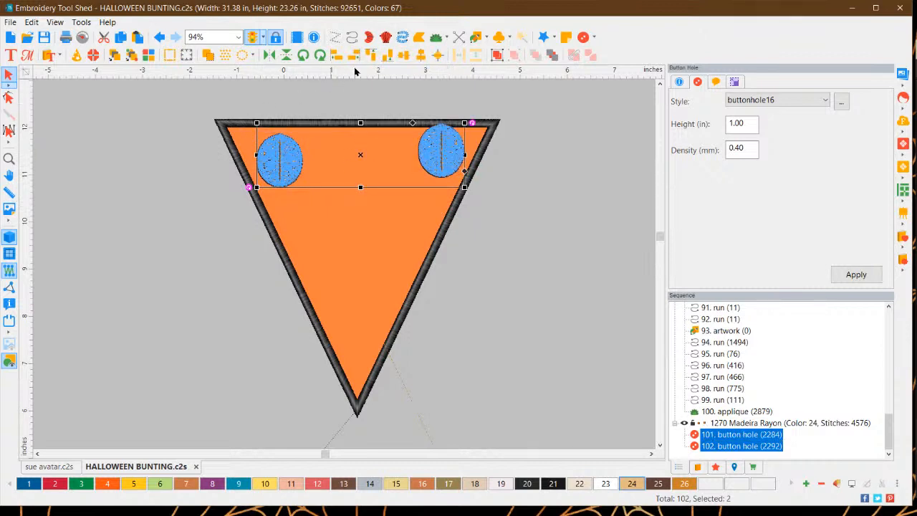
click(387, 56)
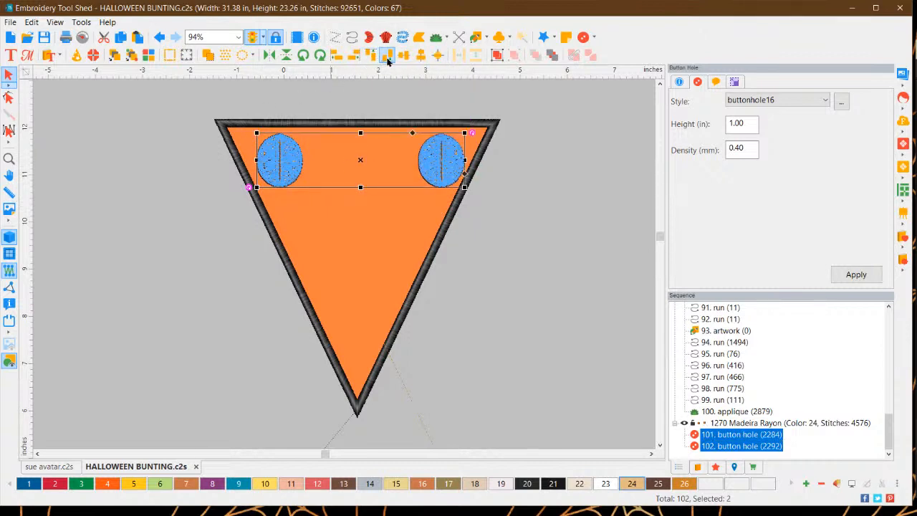
click(560, 295)
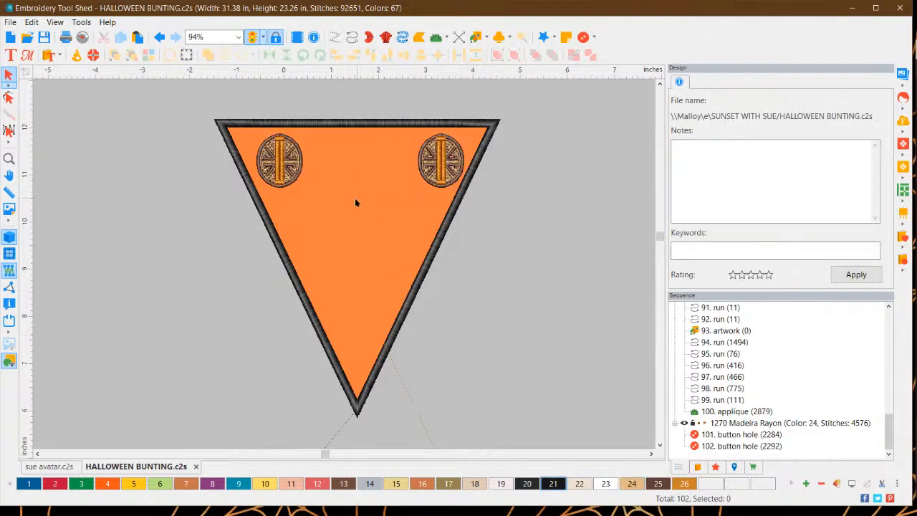
scroll(335, 208, up, 5)
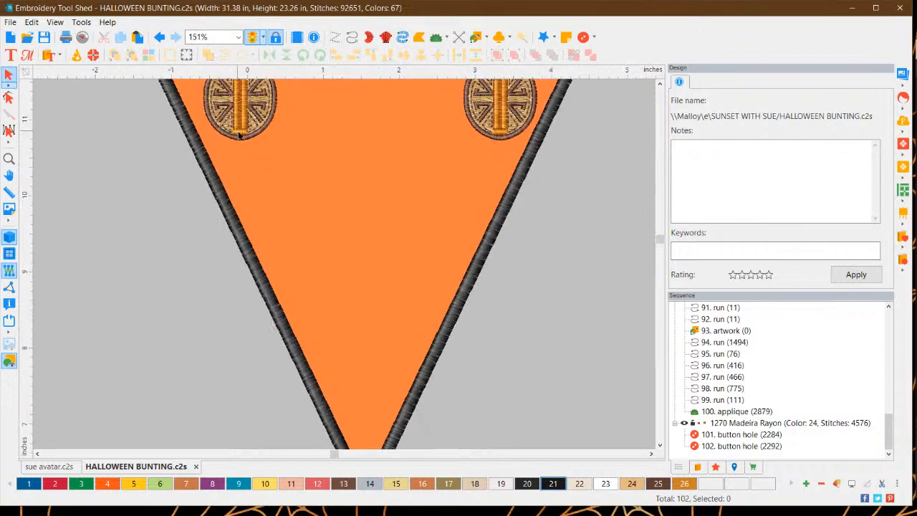
click(661, 85)
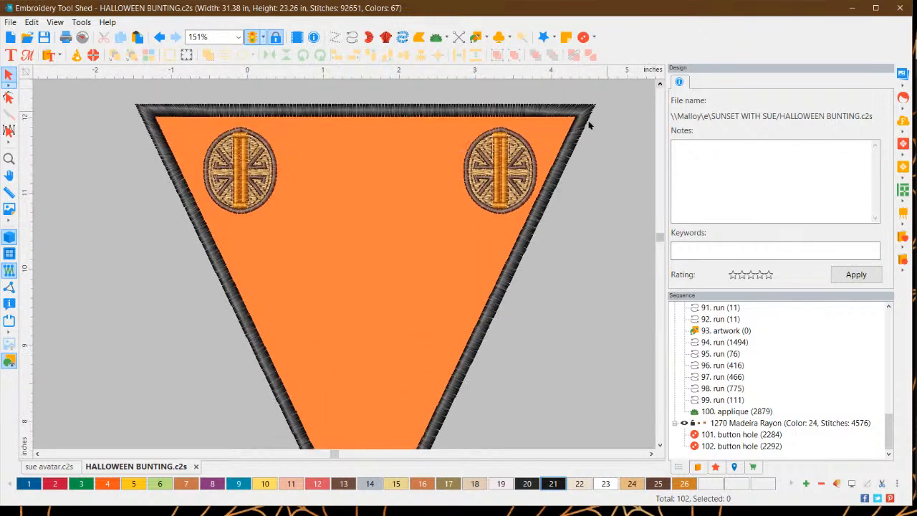
Add a Heirloom-style button hole inside the orange triangle, just beside the decorative button hole near the upper-right corner.
click(595, 37)
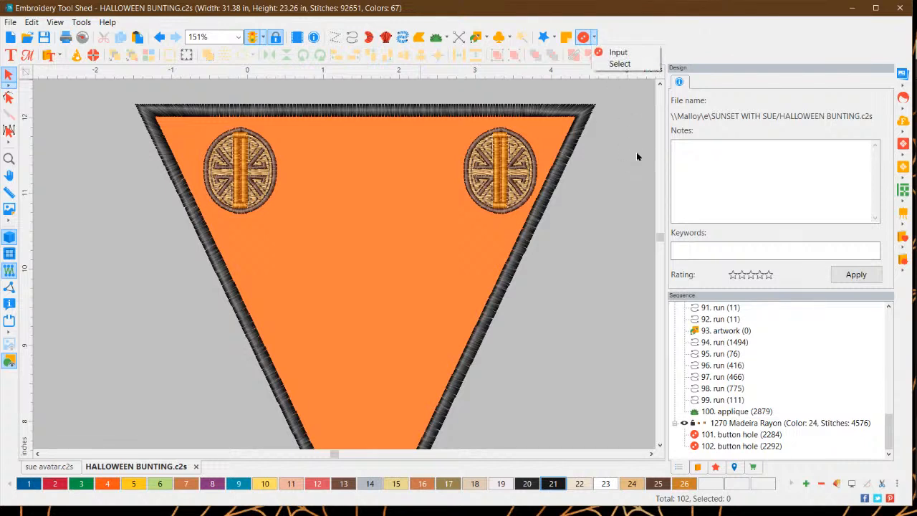
click(628, 64)
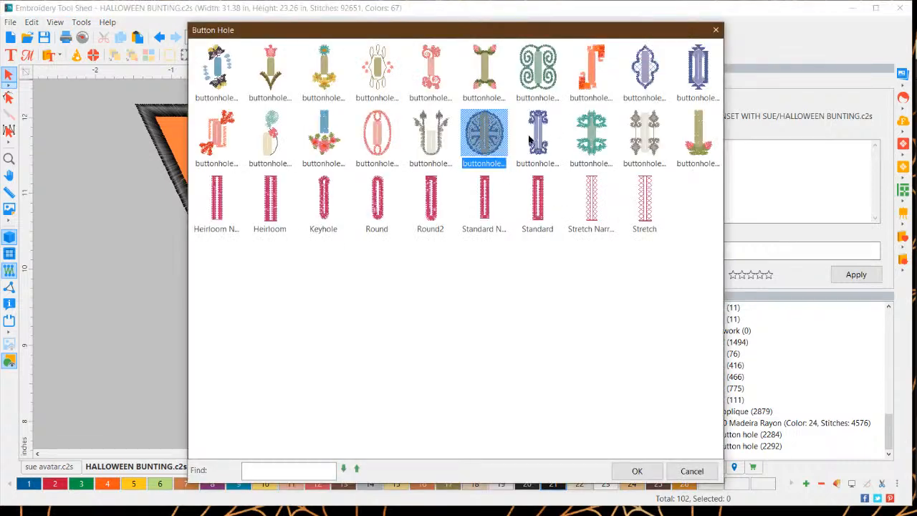
click(277, 204)
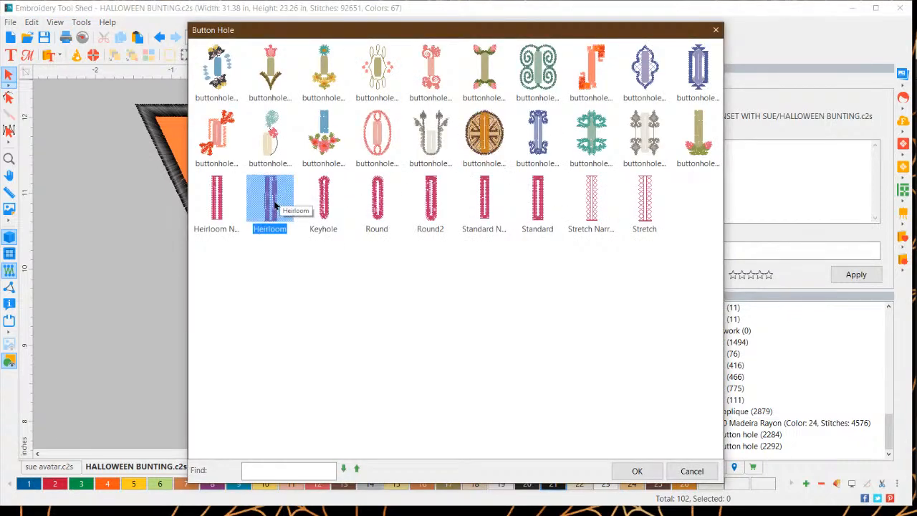
click(637, 470)
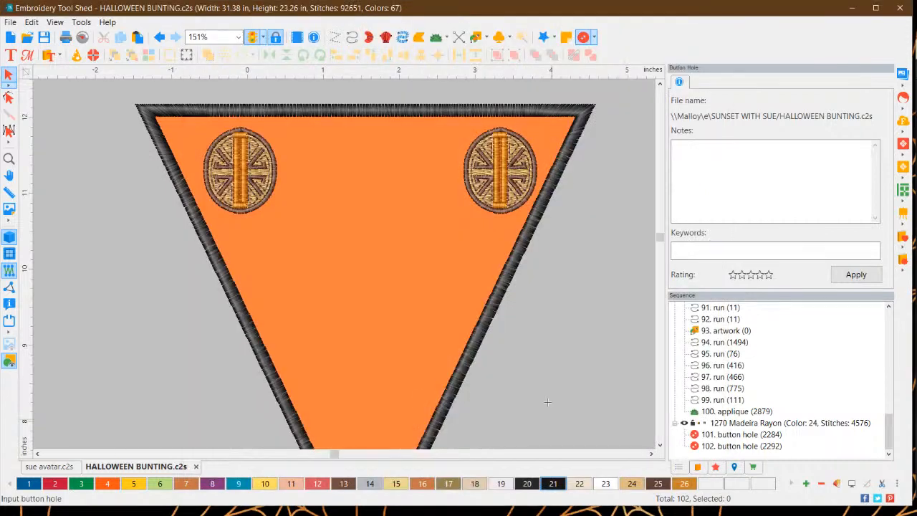
click(410, 179)
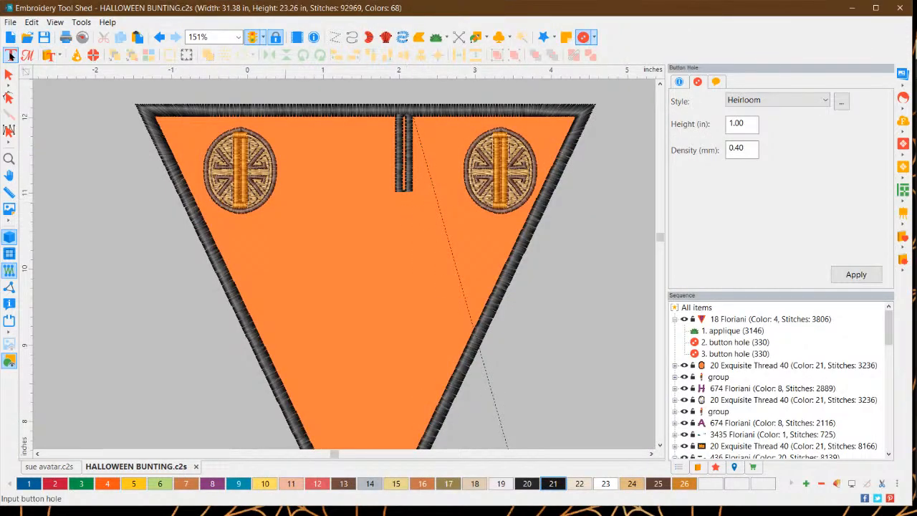
click(9, 74)
click(400, 144)
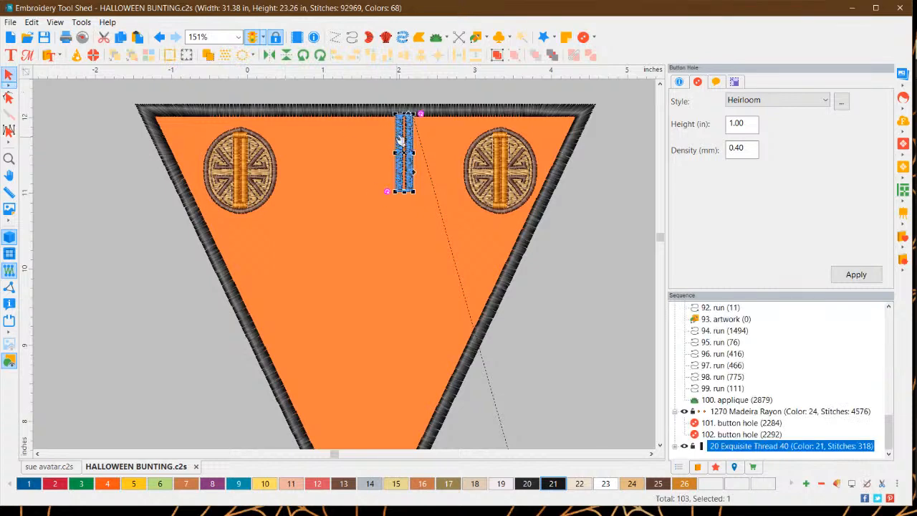
drag(400, 140, 433, 167)
Delete the decorative button hole near the triangle's upper-right corner and move the Heirloom button hole into its place.
click(511, 172)
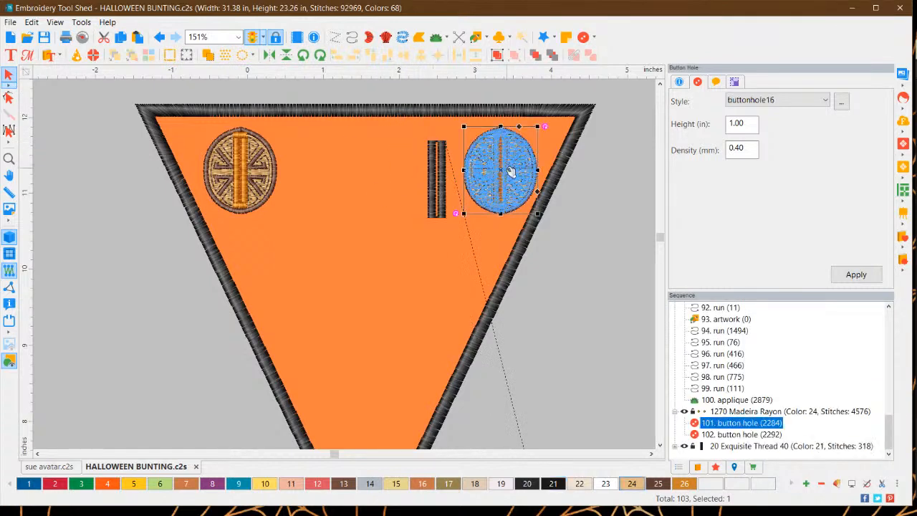
key(Delete)
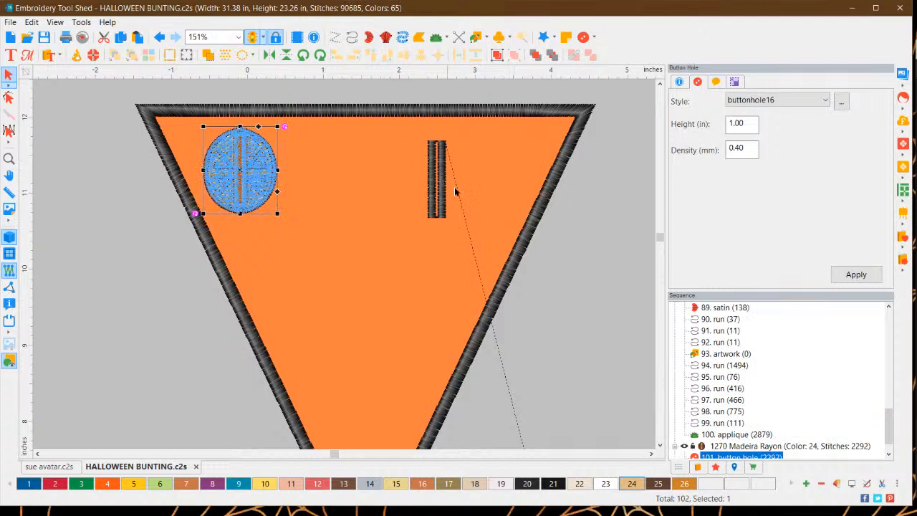
drag(446, 177, 514, 160)
click(583, 265)
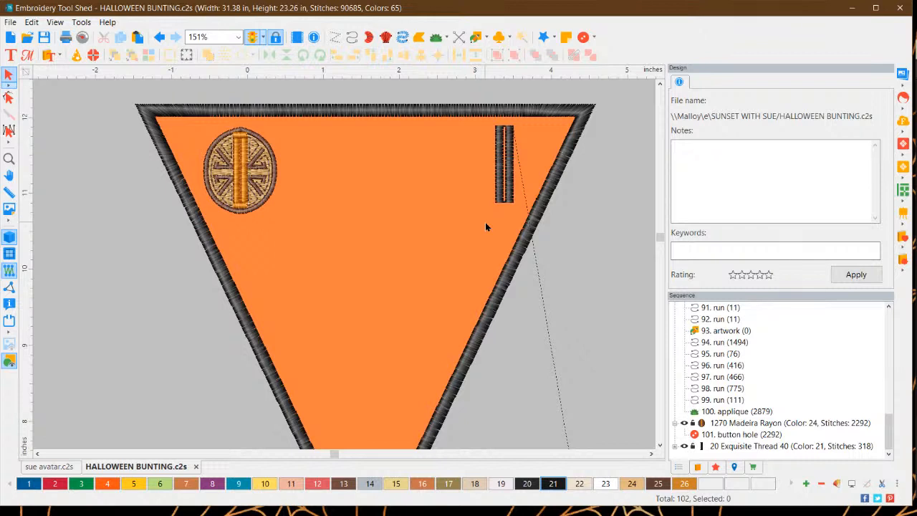
Examine the Heirloom button hole up close and check its width and height in the transform properties.
click(510, 188)
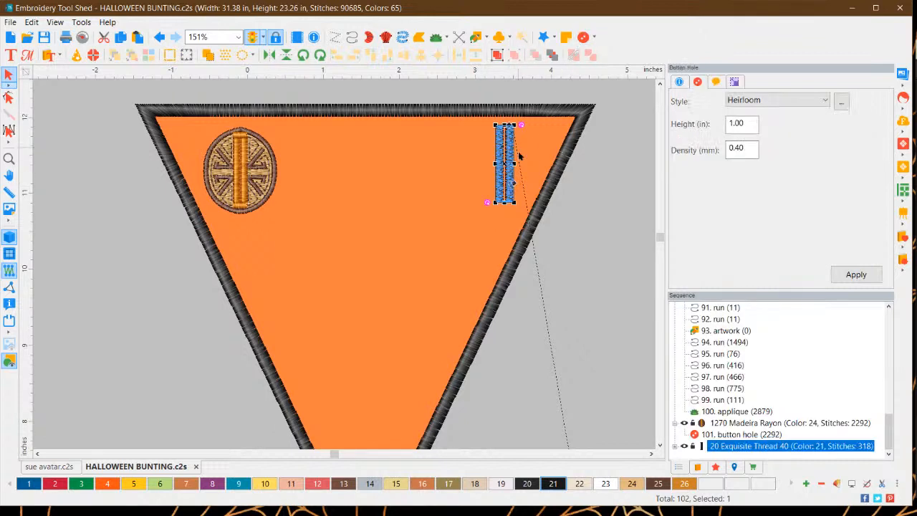
scroll(529, 159, up, 3)
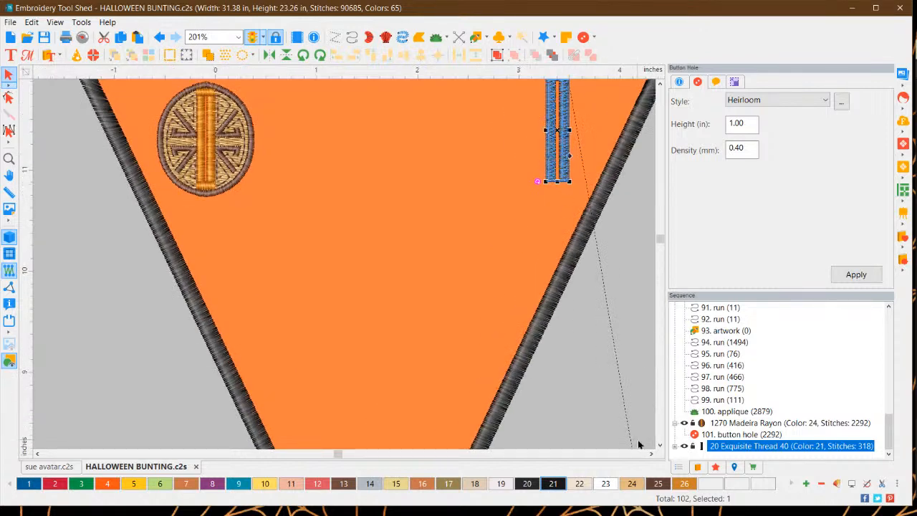
click(652, 453)
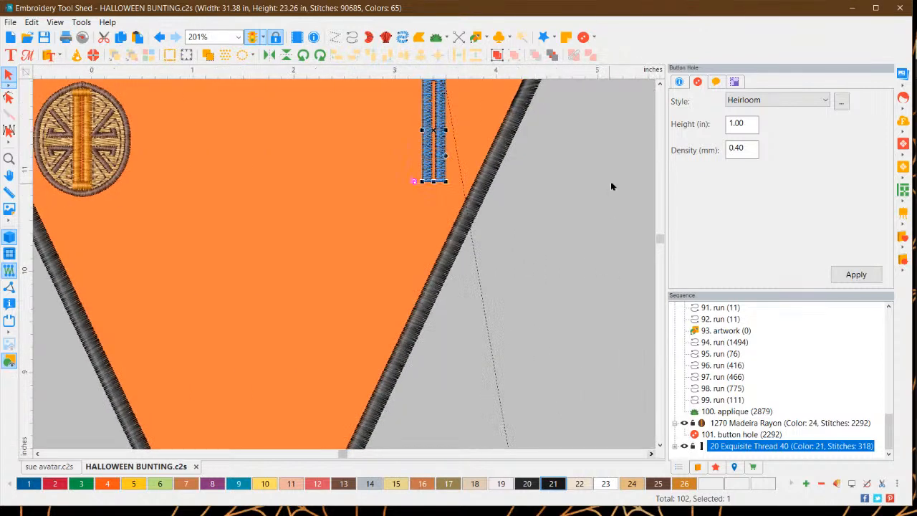
click(660, 83)
click(660, 84)
click(579, 266)
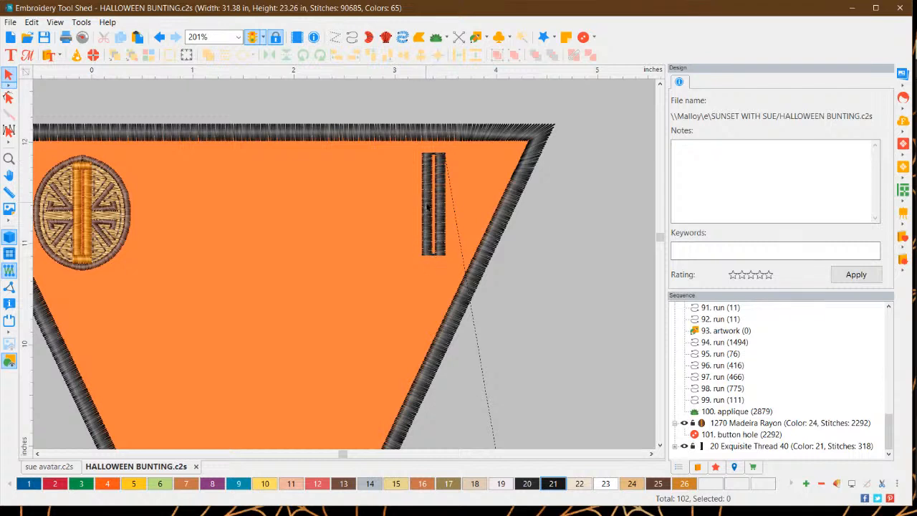
click(437, 180)
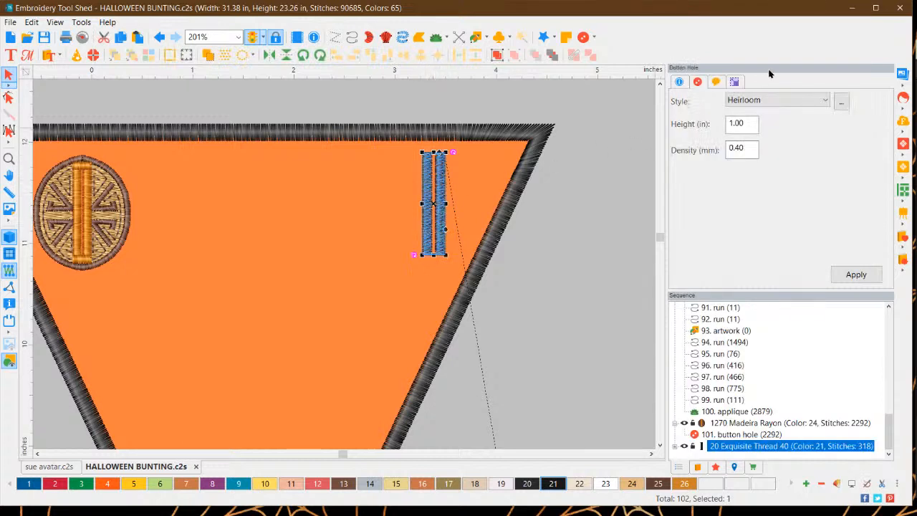
click(736, 81)
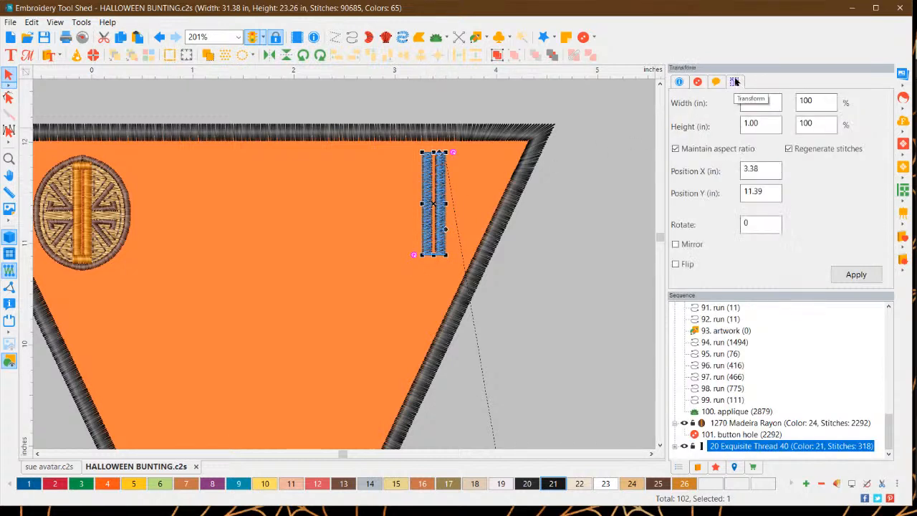
click(760, 124)
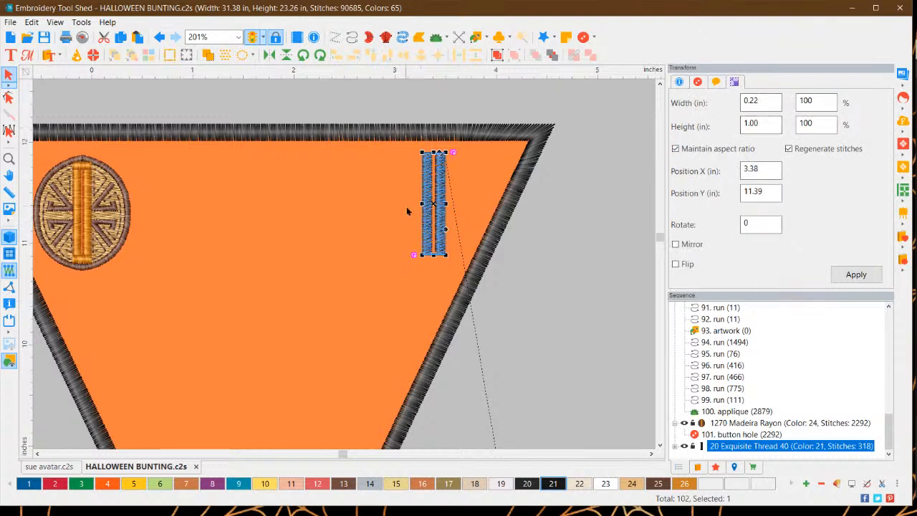
click(749, 103)
click(560, 270)
click(443, 206)
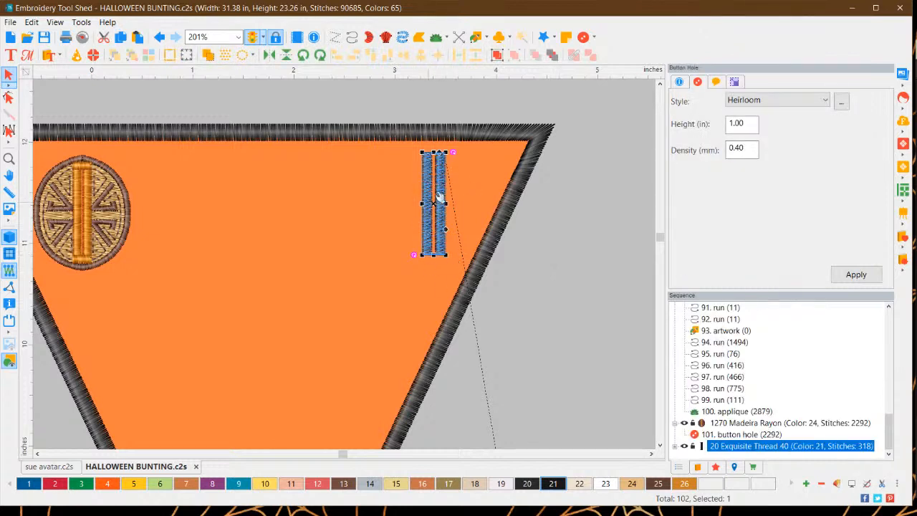
click(531, 344)
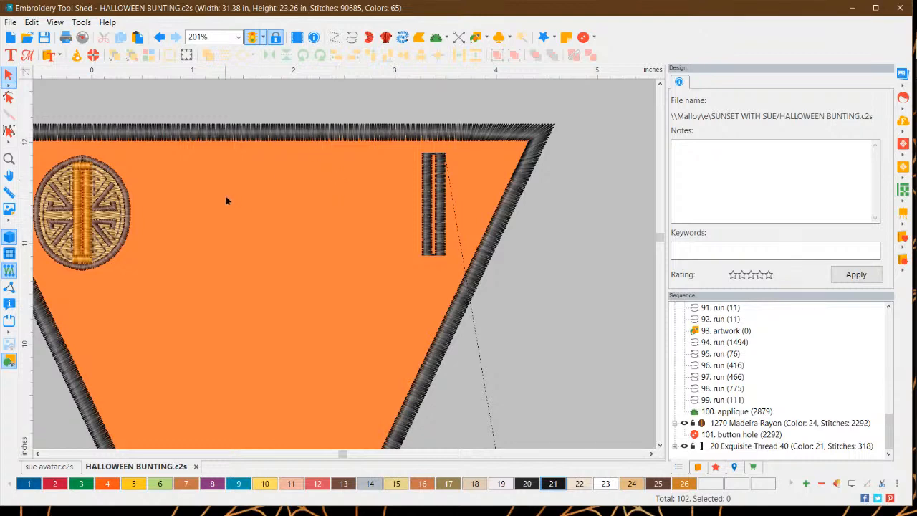
Move the Heirloom button hole outside the triangle's right edge and back near the upper-right corner.
scroll(241, 226, down, 2)
scroll(185, 337, down, 1)
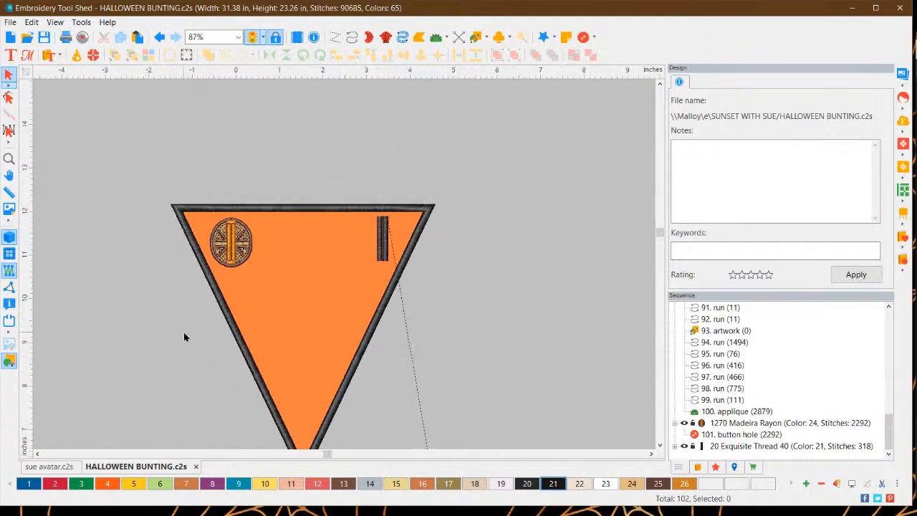
scroll(250, 368, up, 2)
scroll(256, 353, up, 1)
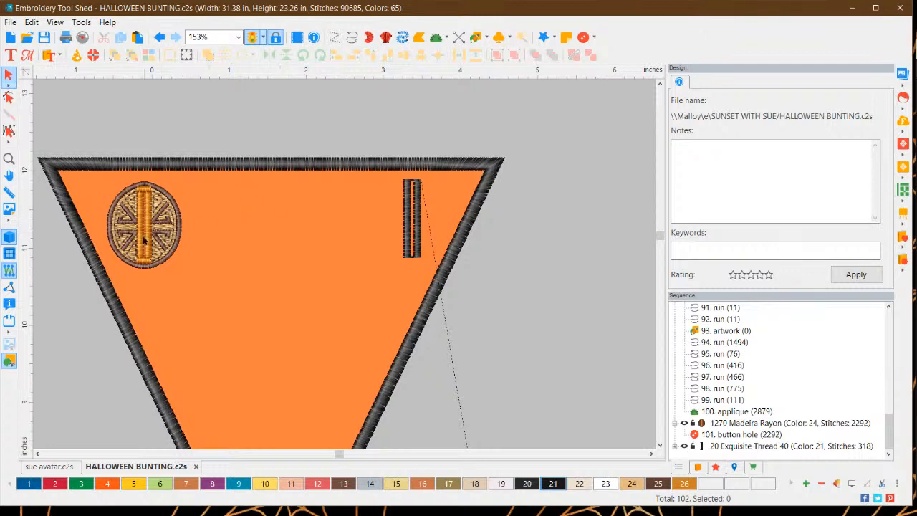
click(416, 220)
drag(416, 219, 551, 210)
scroll(340, 233, down, 5)
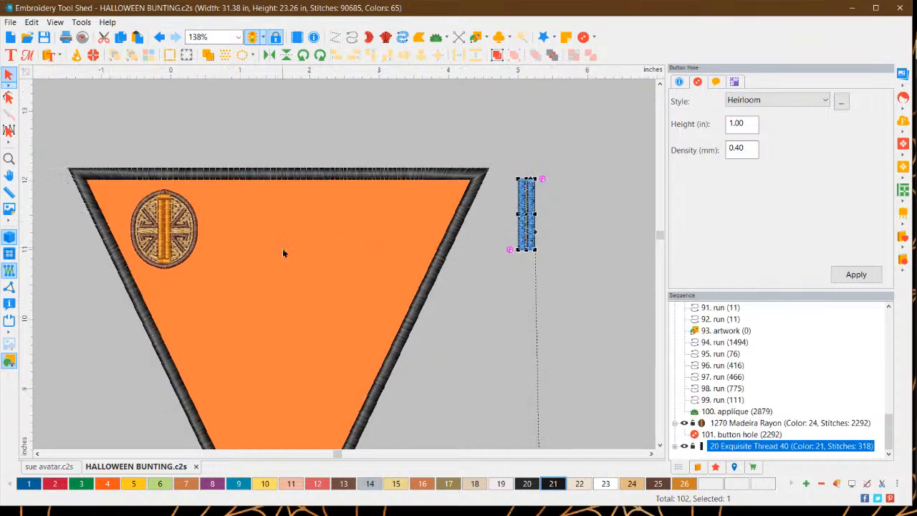
scroll(307, 350, up, 1)
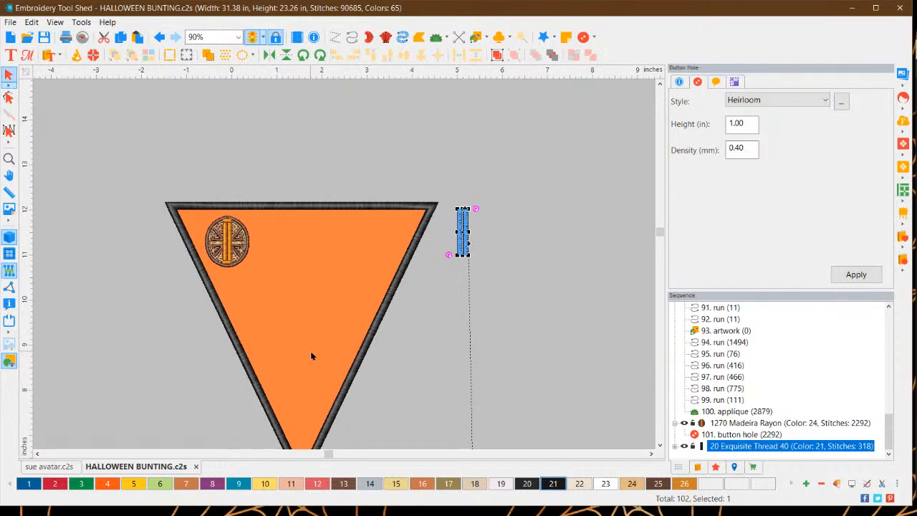
scroll(310, 351, down, 2)
scroll(310, 347, up, 1)
scroll(311, 340, up, 4)
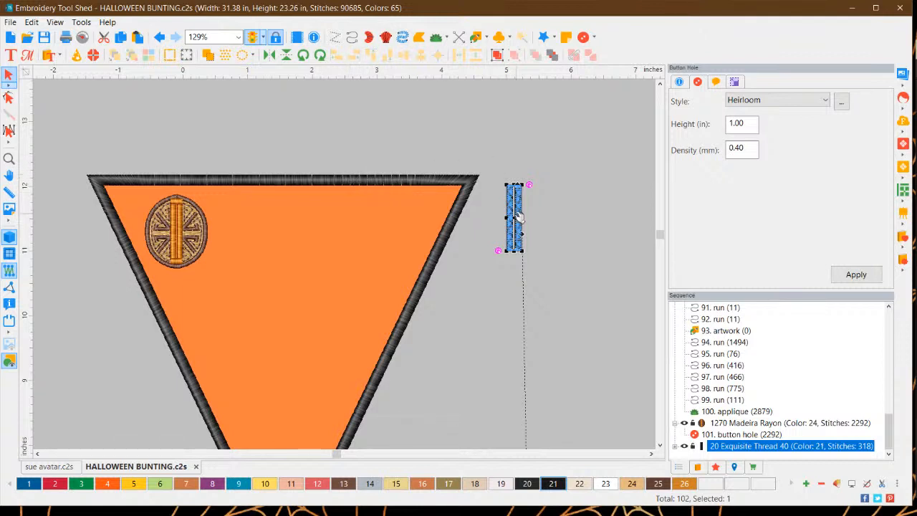
drag(518, 216, 393, 224)
Duplicate the Heirloom button hole by copy and paste, and place the copy outside the triangle beyond its right edge.
right_click(392, 225)
click(418, 255)
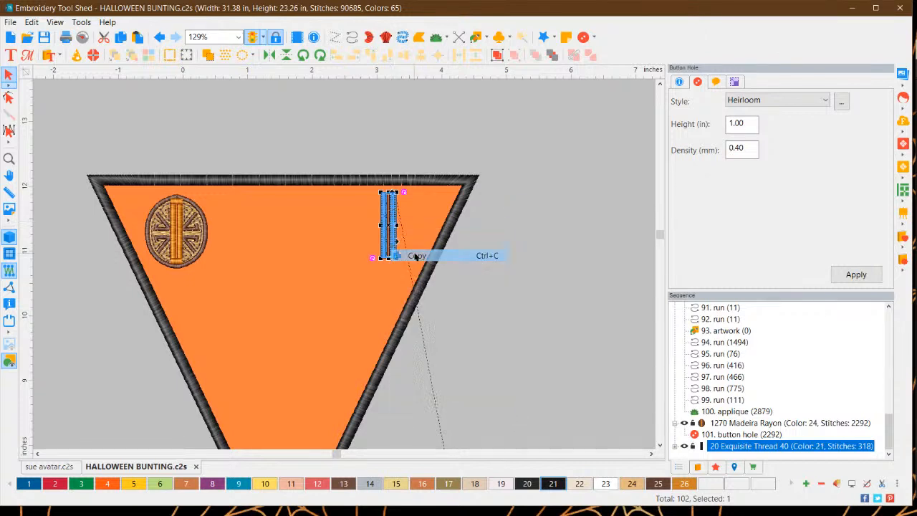
right_click(393, 229)
click(418, 268)
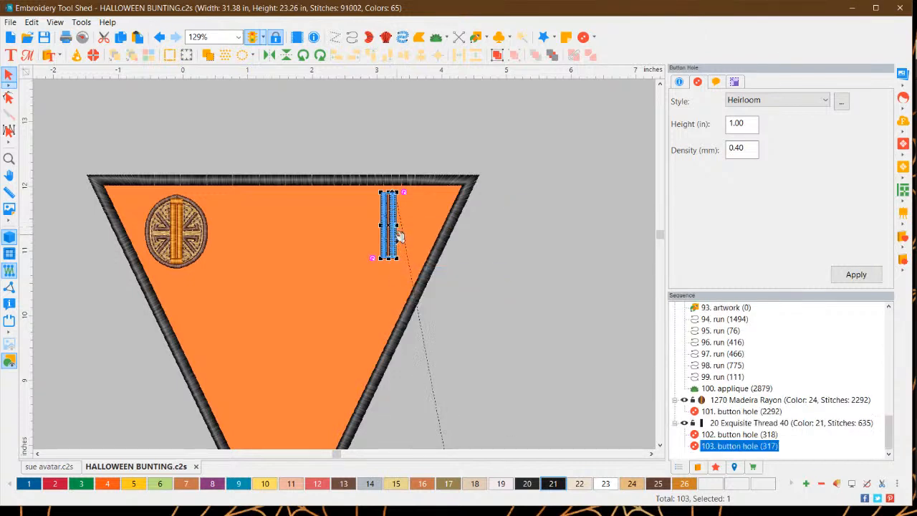
drag(393, 225, 552, 223)
click(572, 306)
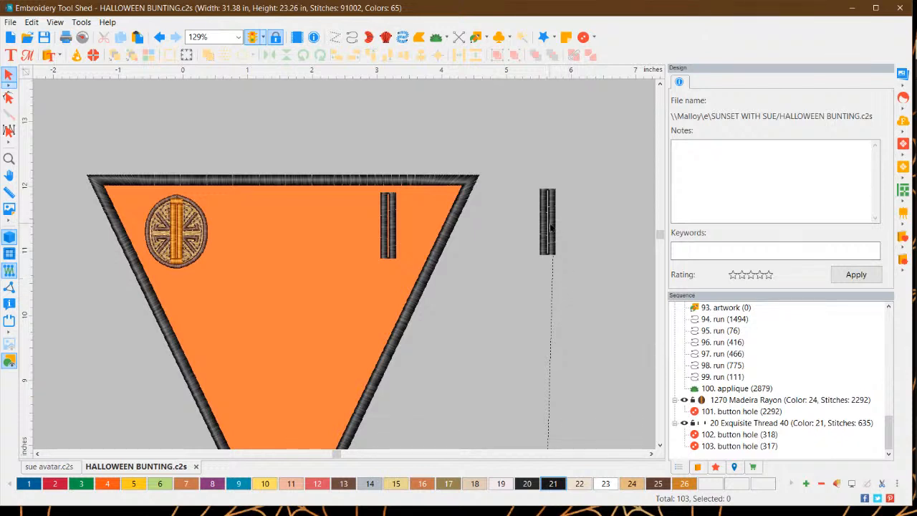
drag(553, 225, 529, 234)
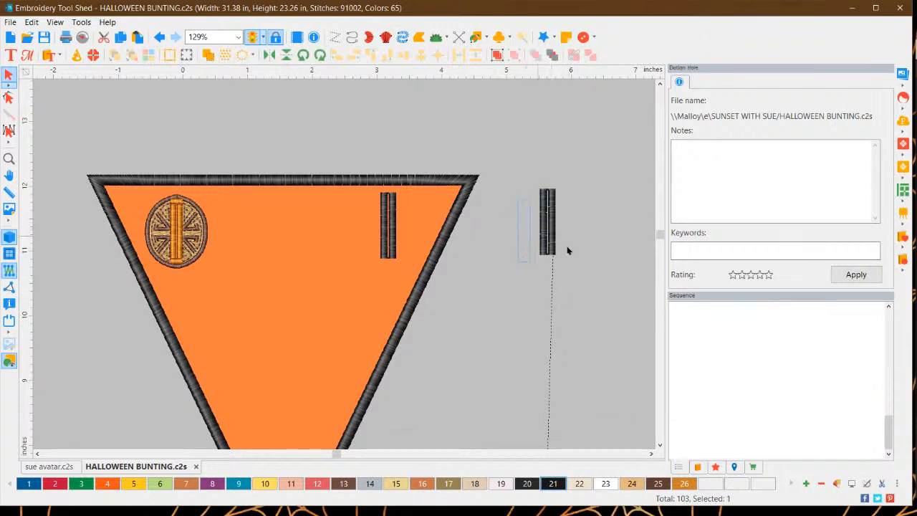
click(577, 251)
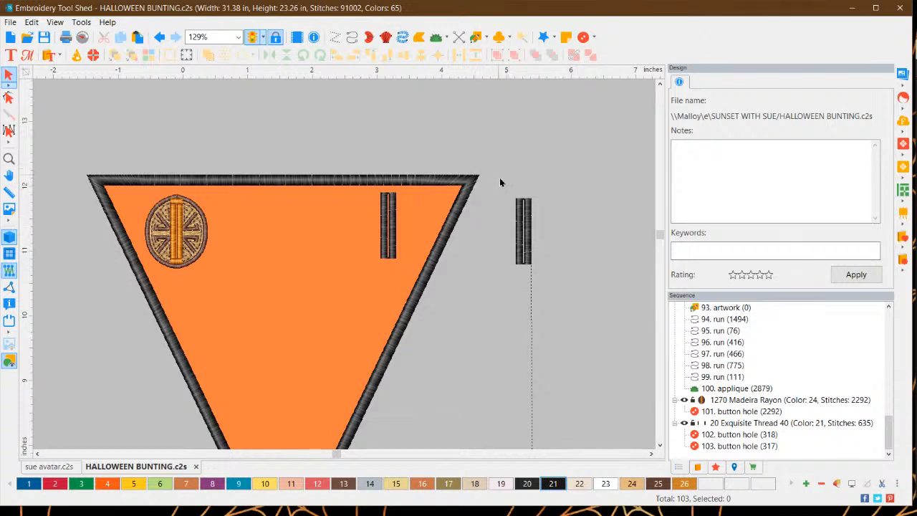
click(525, 207)
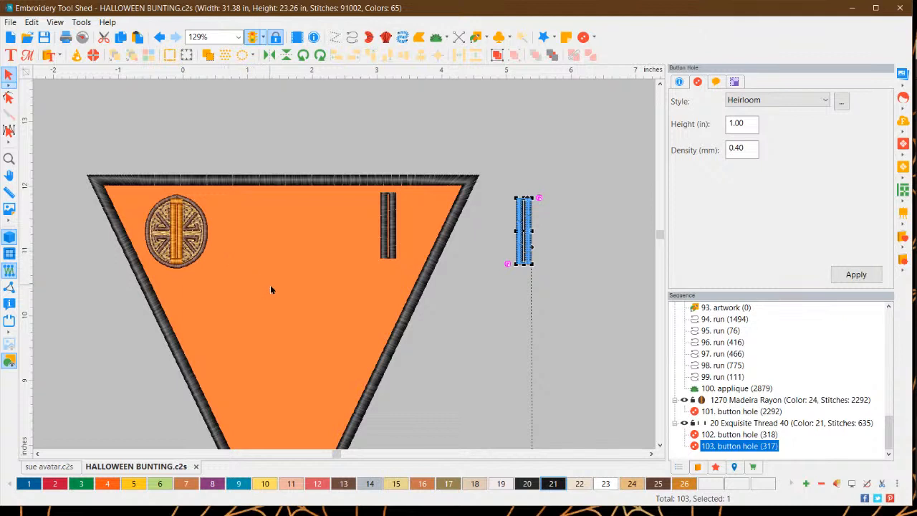
click(600, 263)
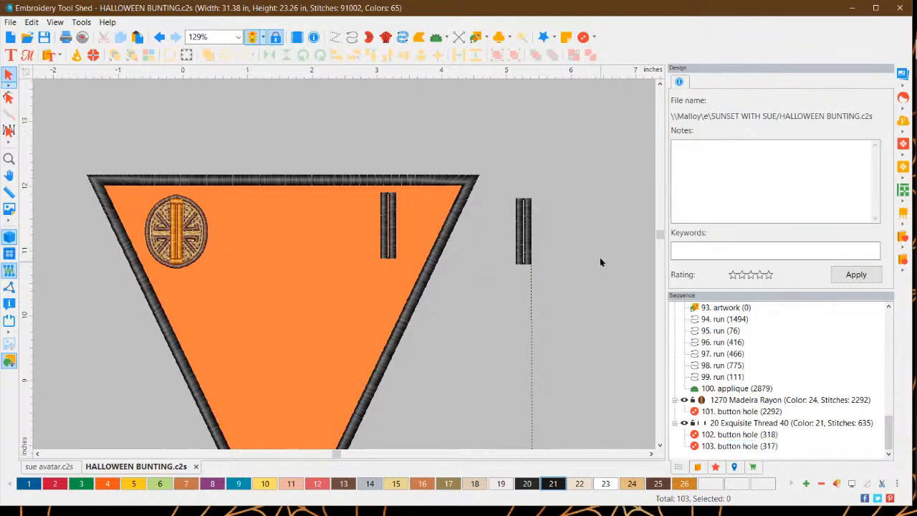
Draw an upright ellipse outline about 1.15 by 1.7 inches and center it around the button hole copy outside the triangle.
click(487, 39)
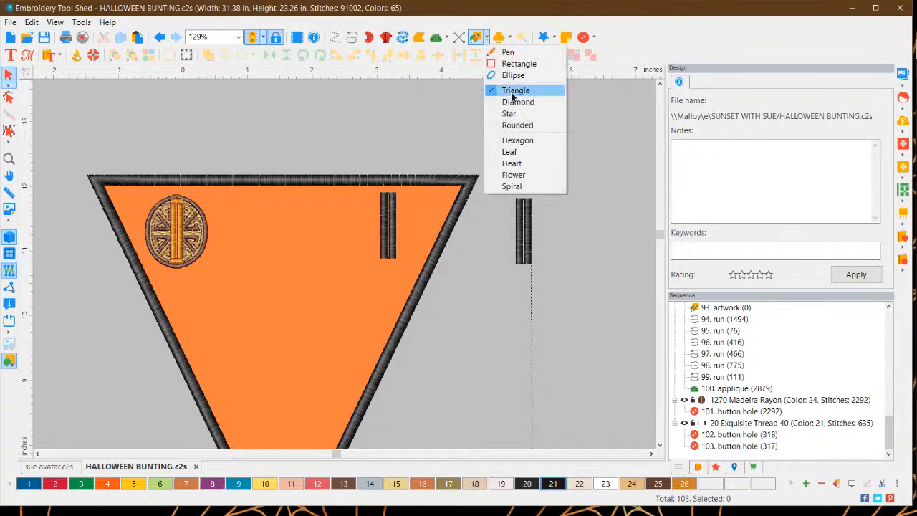
click(513, 76)
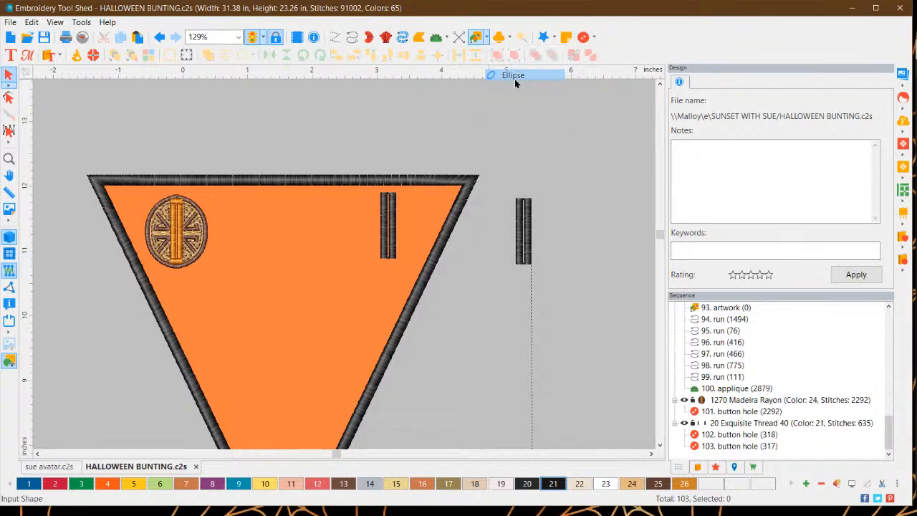
drag(508, 194, 582, 302)
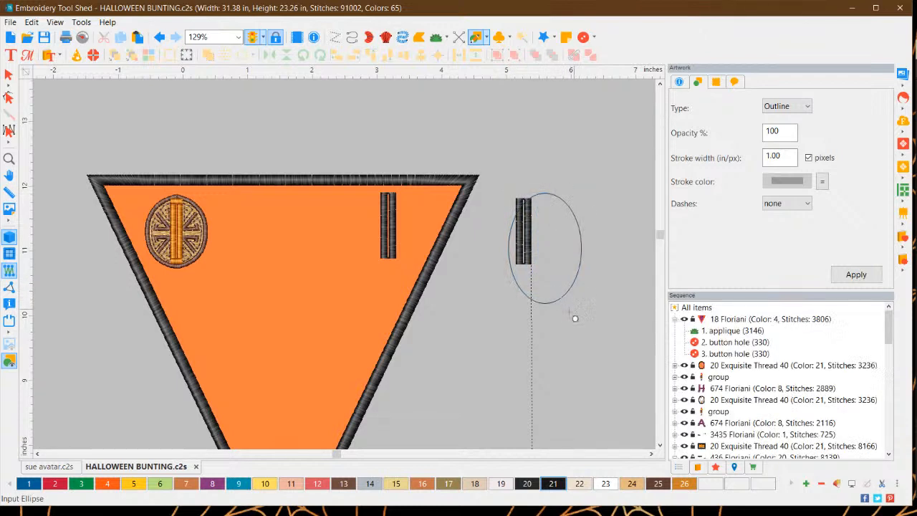
click(9, 75)
click(542, 250)
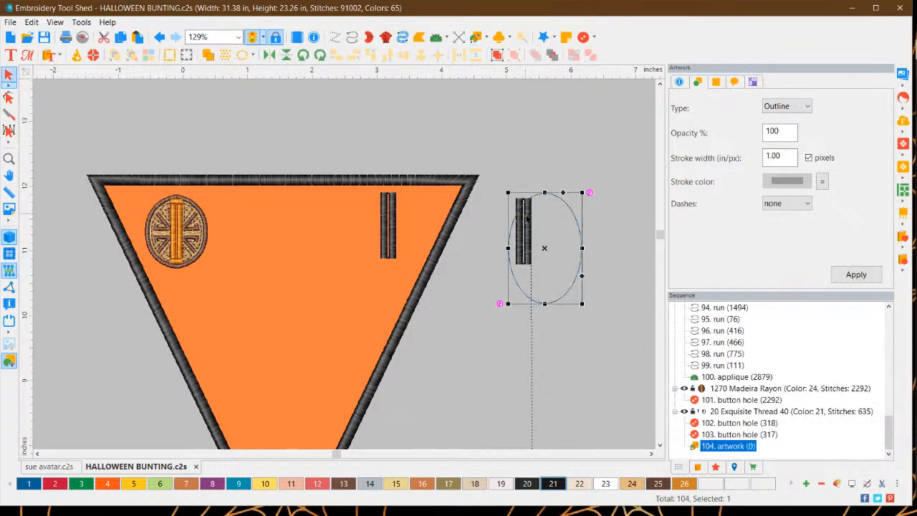
drag(547, 249, 526, 231)
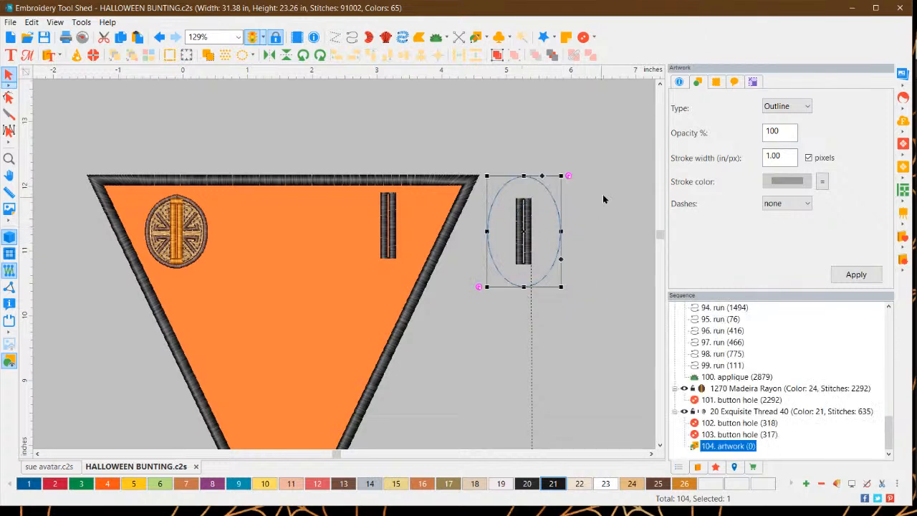
Shorten the ellipse around the button hole copy to about 1.3 inches high, keeping it centered on the button hole.
click(599, 232)
click(560, 218)
drag(524, 287, 523, 274)
drag(522, 177, 522, 189)
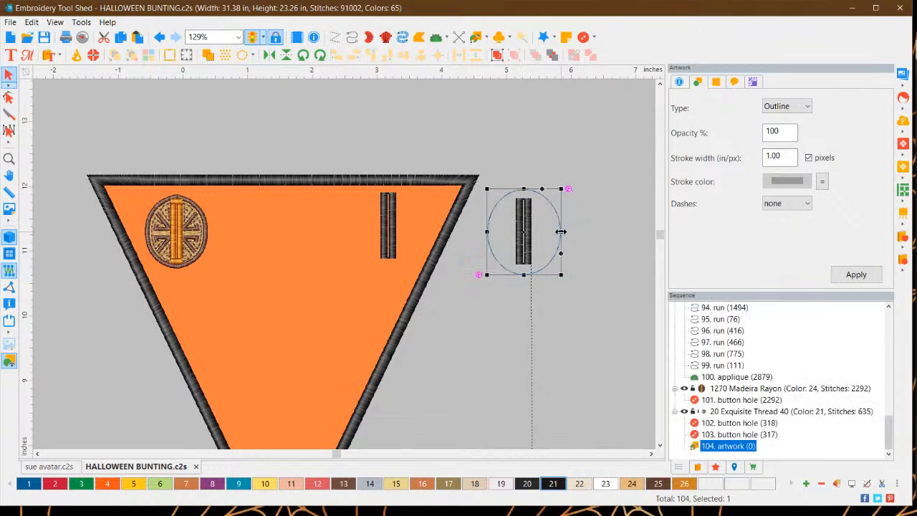
mouse_move(561, 232)
mouse_down()
mouse_move(549, 231)
mouse_move(560, 232)
mouse_up()
Convert the ellipse outline around the button hole copy to a Steil stitch and deselect it.
right_click(544, 274)
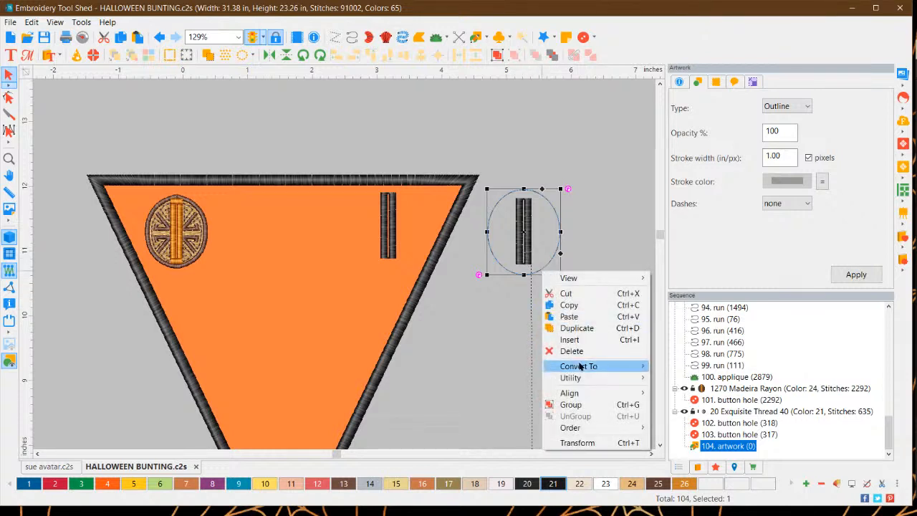
mouse_move(579, 364)
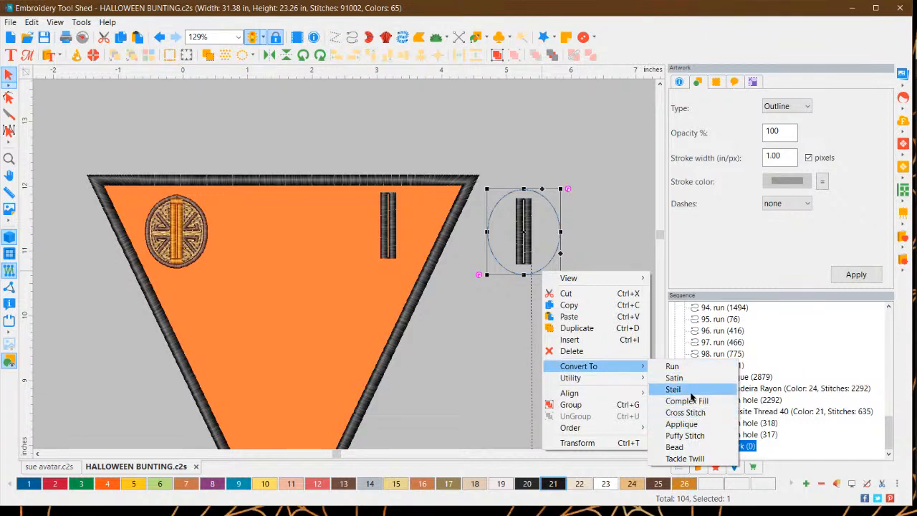
click(686, 393)
click(570, 329)
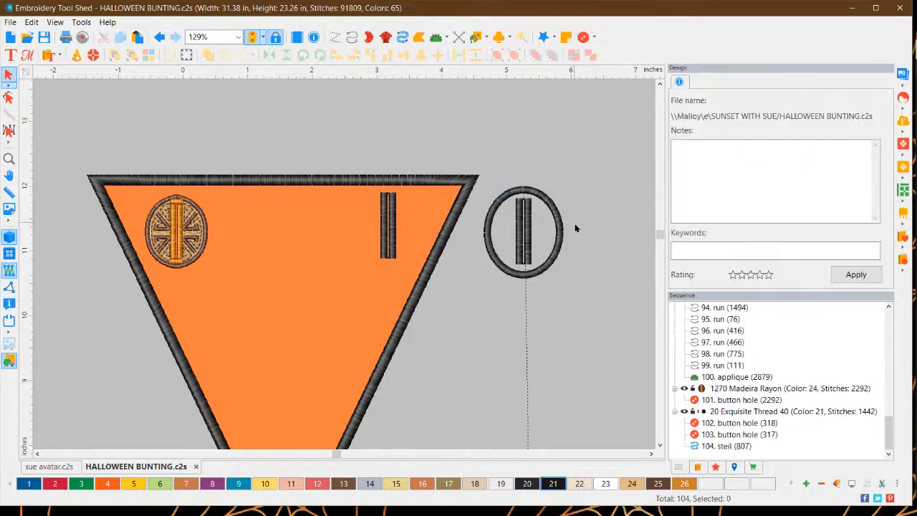
Recolor the button hole inside the oval frame to light green, thread color 6.
click(527, 233)
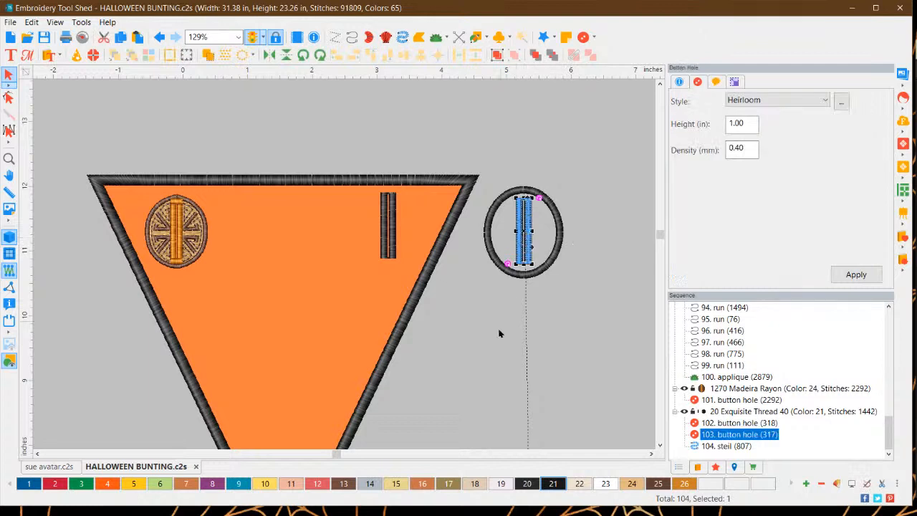
click(153, 484)
click(501, 360)
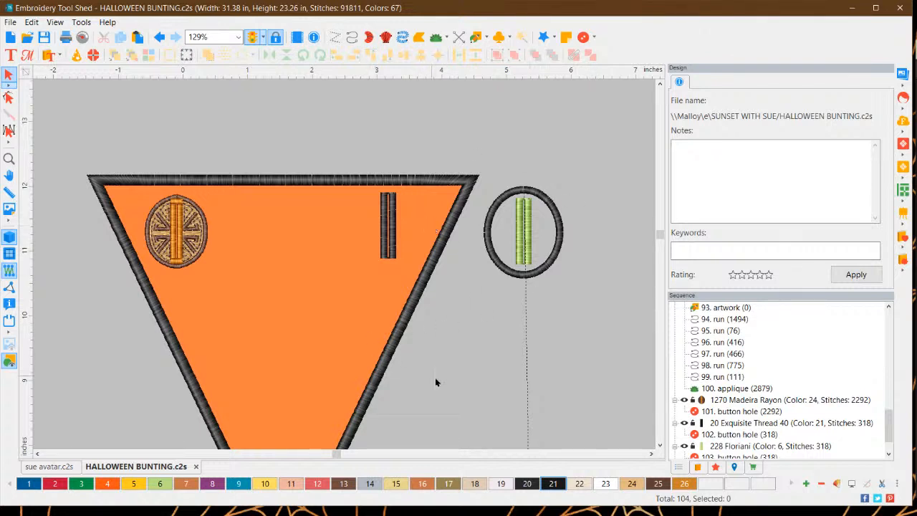
Add the text letter H in the Fun font near the middle of the orange triangle.
click(661, 446)
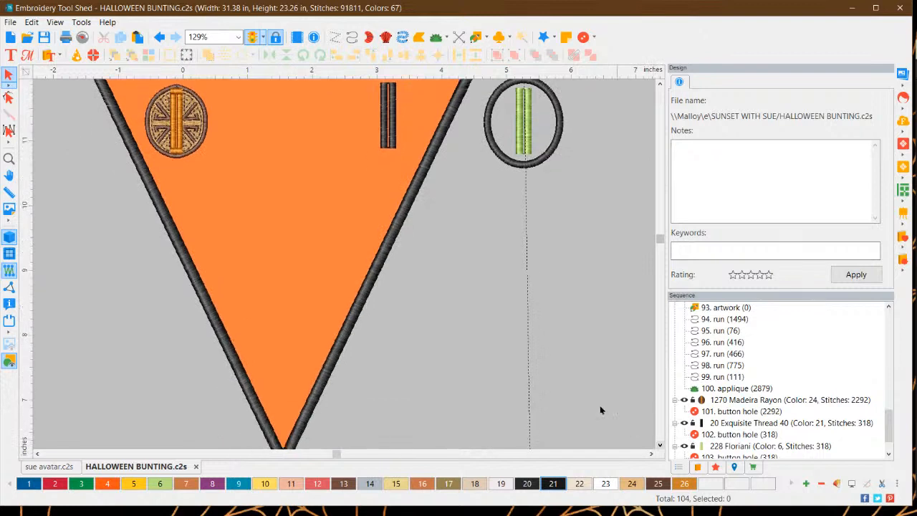
click(660, 83)
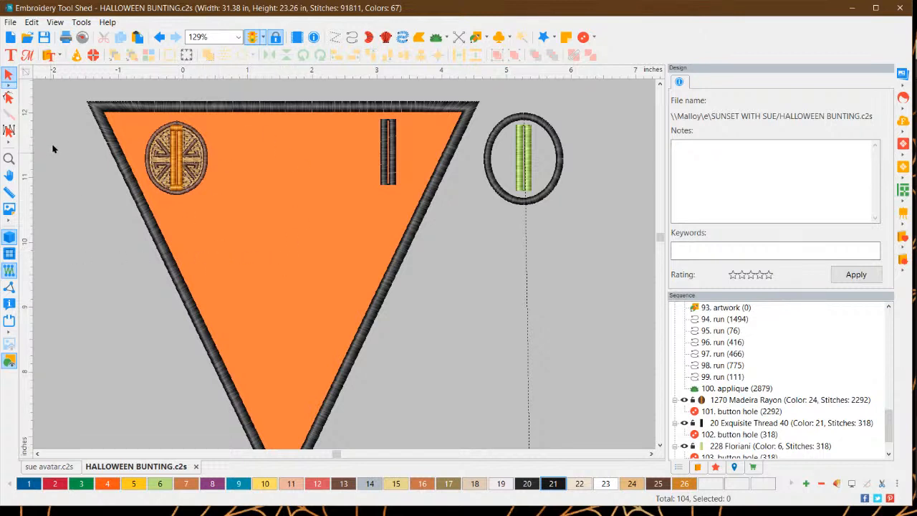
click(60, 58)
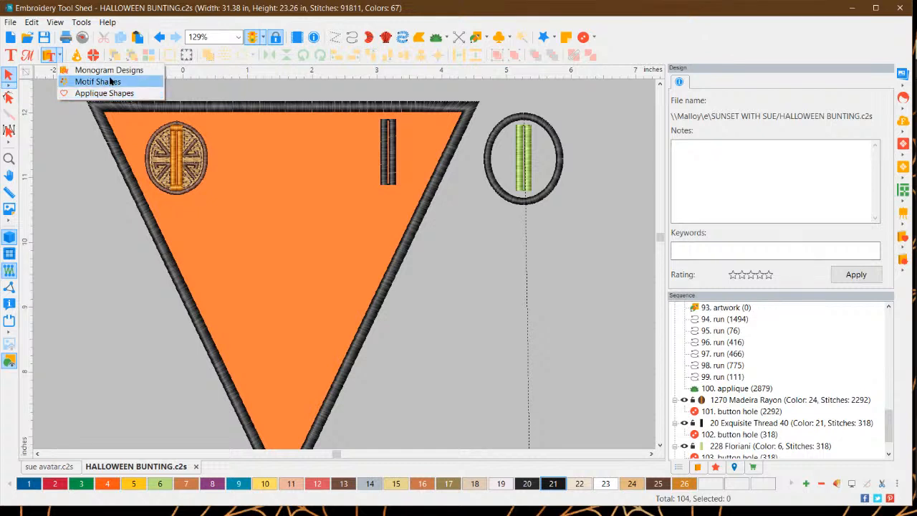
click(10, 56)
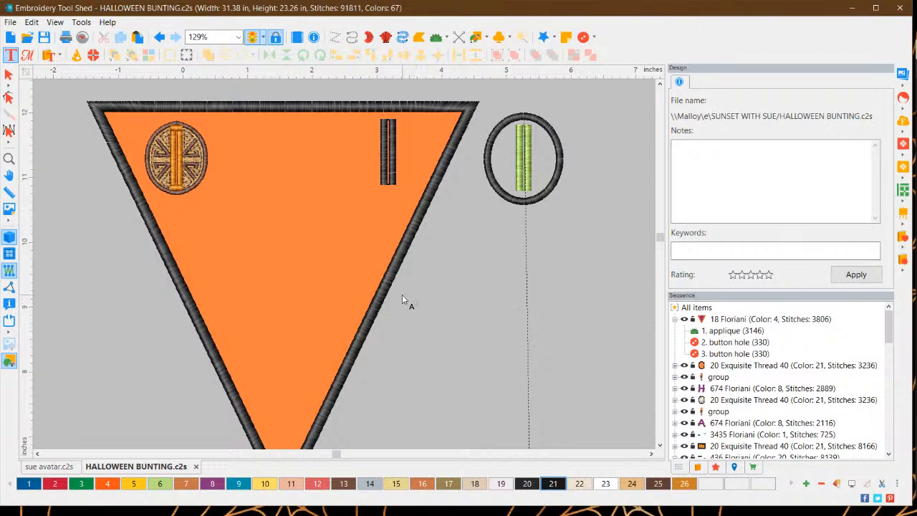
click(11, 57)
click(266, 257)
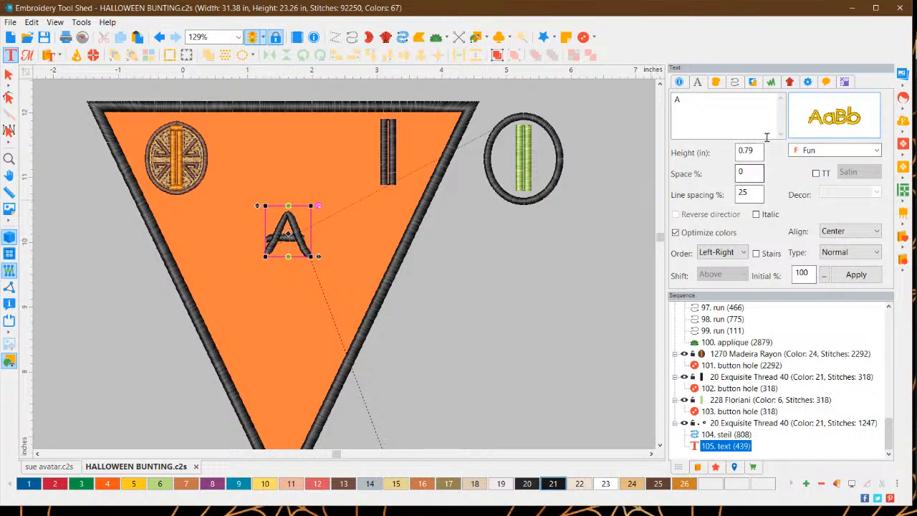
click(692, 117)
key(BackSpace)
text(H)
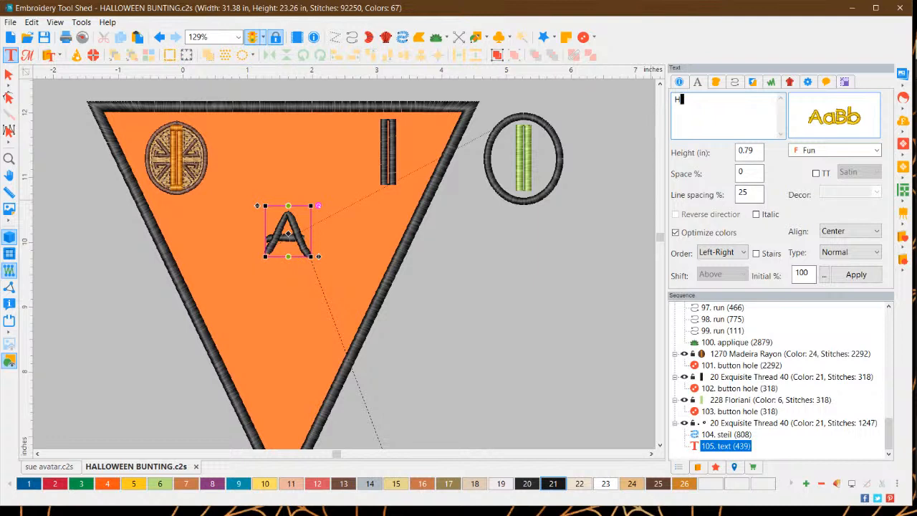
click(857, 274)
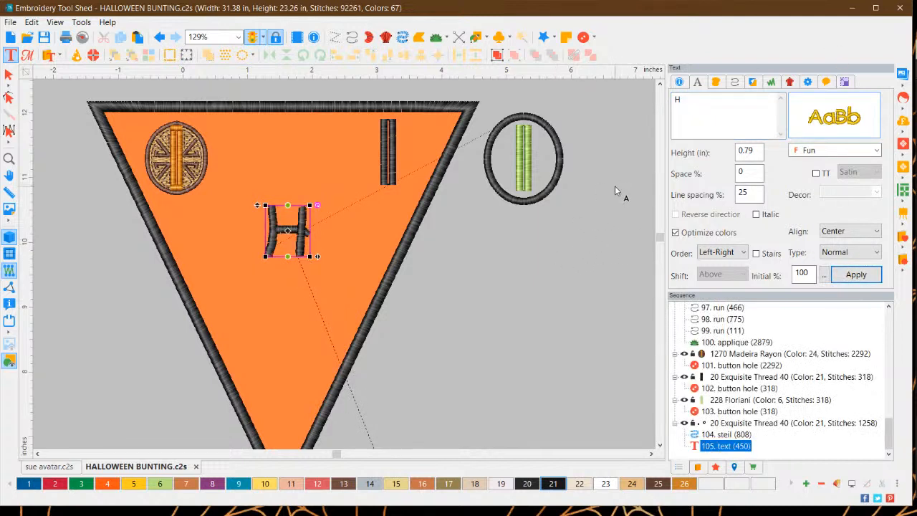
Set the letter H's height to 1.97 inches and center it in the triangle below the button holes.
mouse_move(833, 119)
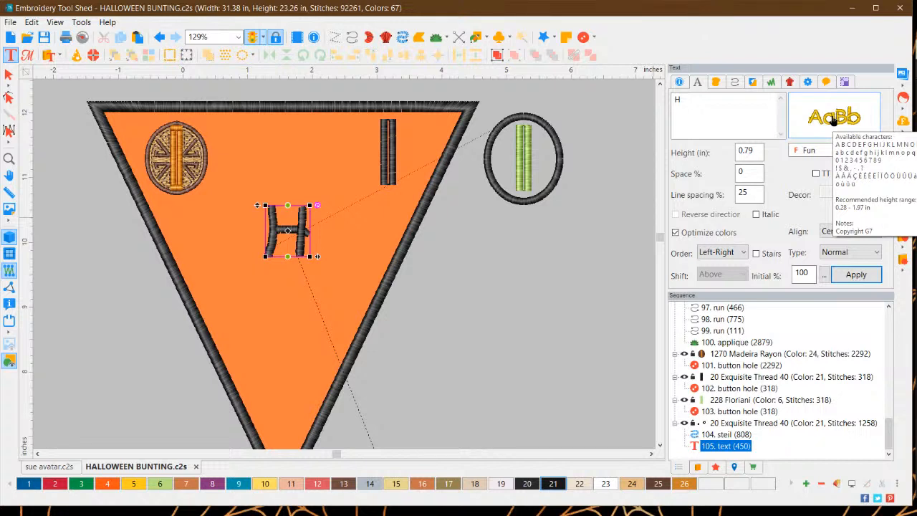
click(746, 152)
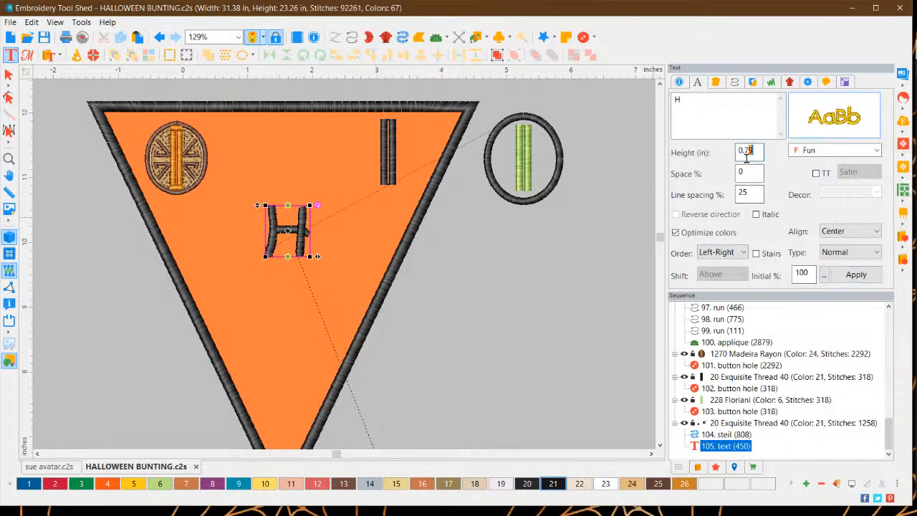
double_click(746, 153)
text(1.97)
key(Return)
drag(353, 209, 320, 279)
click(475, 332)
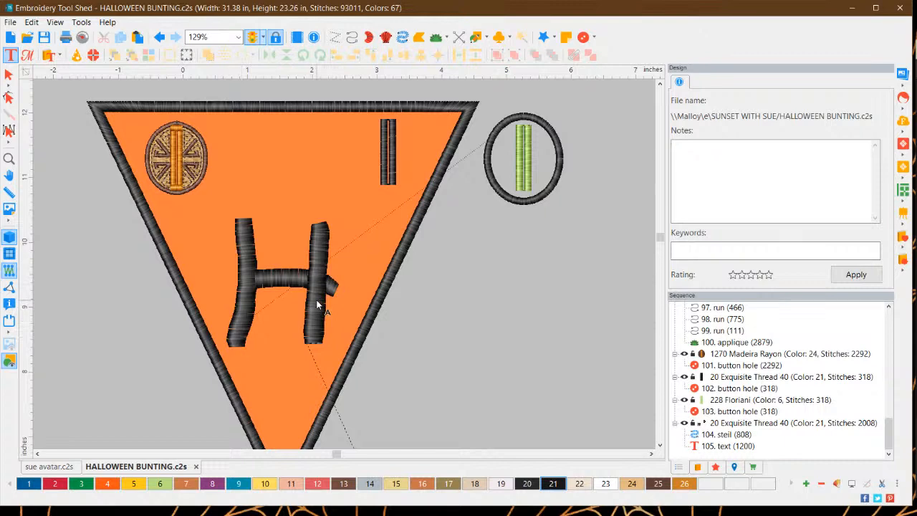
drag(317, 304, 319, 309)
click(427, 351)
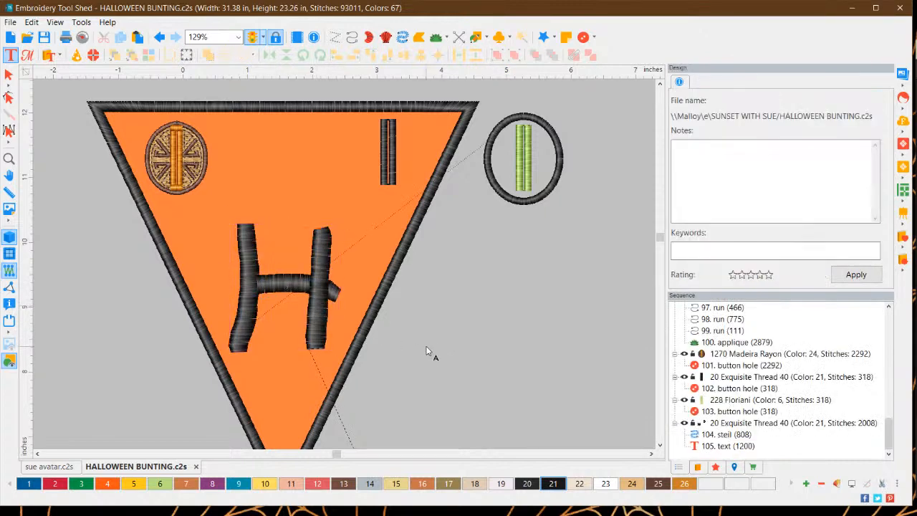
Try enlarging the letter H to about 2.7 by 3.1 inches and moving it up and left within the triangle.
click(322, 257)
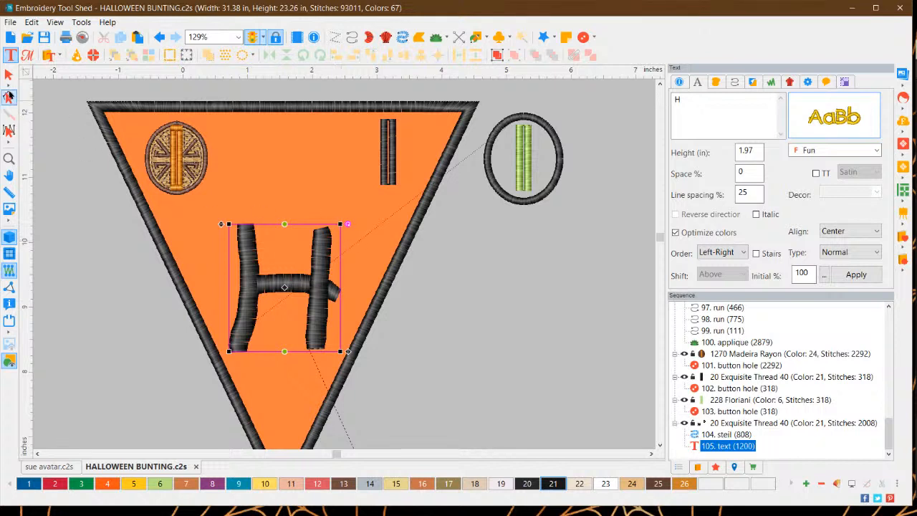
click(8, 76)
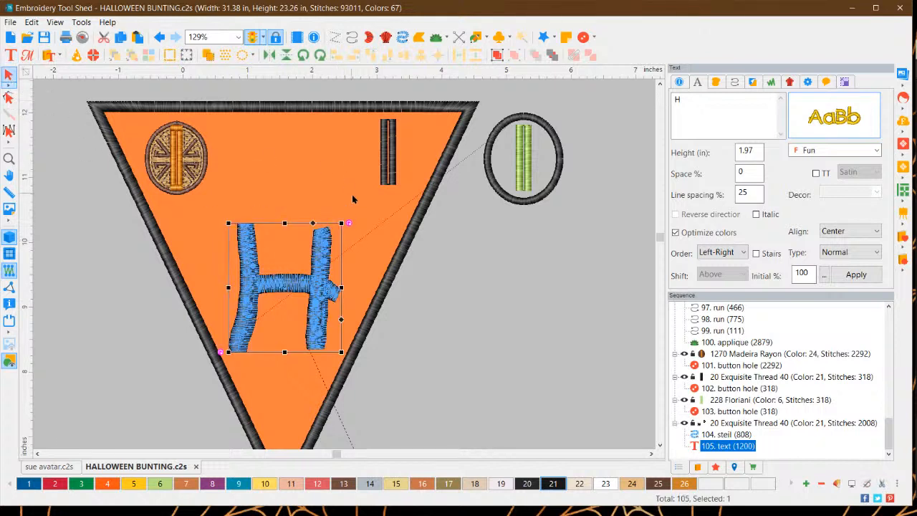
drag(341, 224, 438, 172)
click(454, 286)
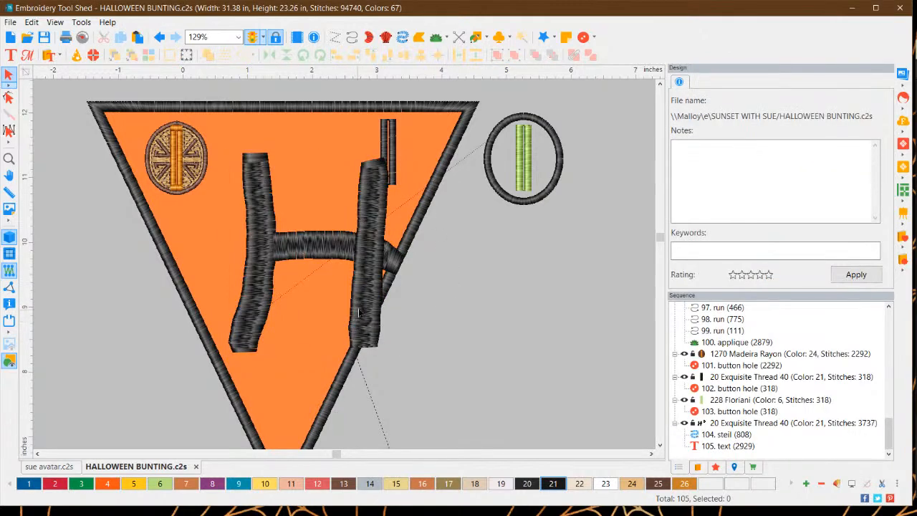
drag(365, 269, 336, 242)
click(462, 357)
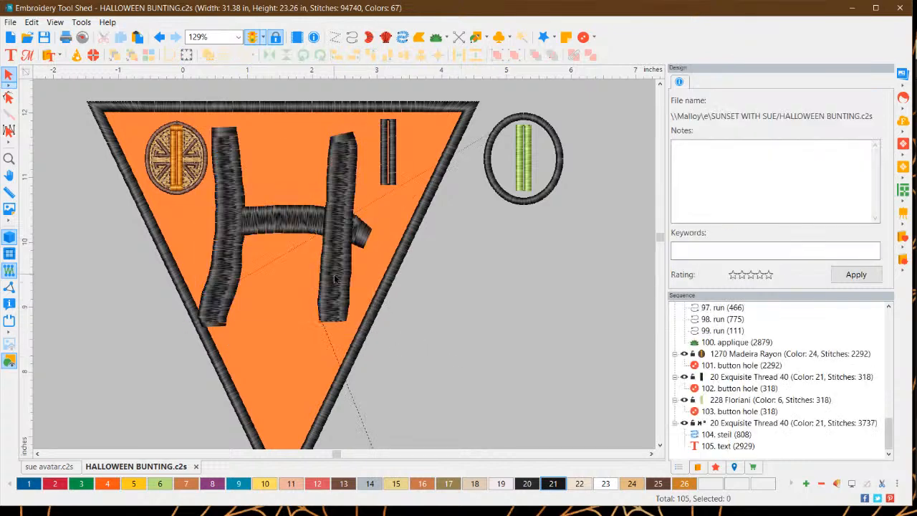
Check the conversion options for the enlarged letter H and shift it slightly up and right.
click(336, 279)
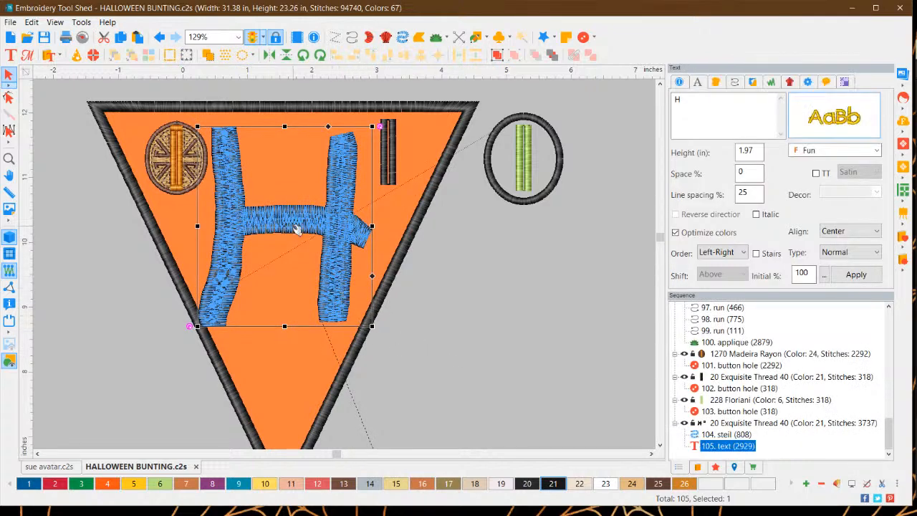
right_click(339, 232)
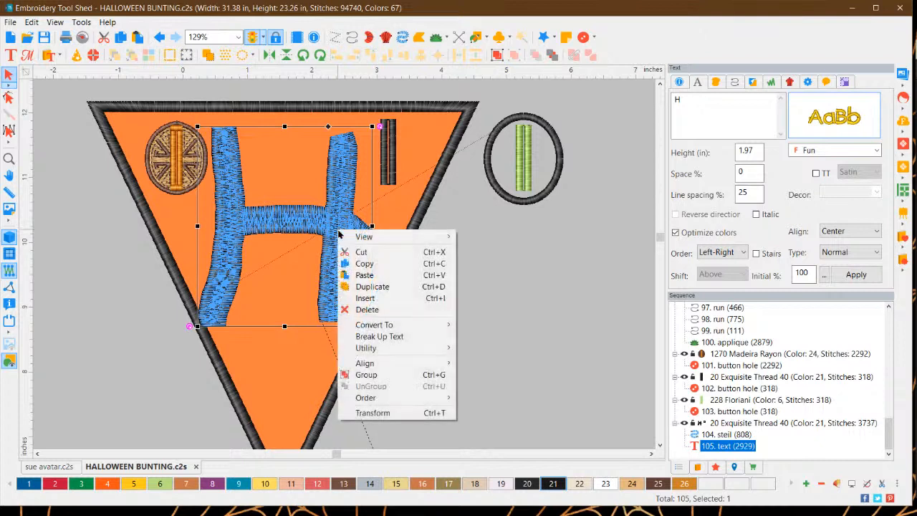
mouse_move(418, 331)
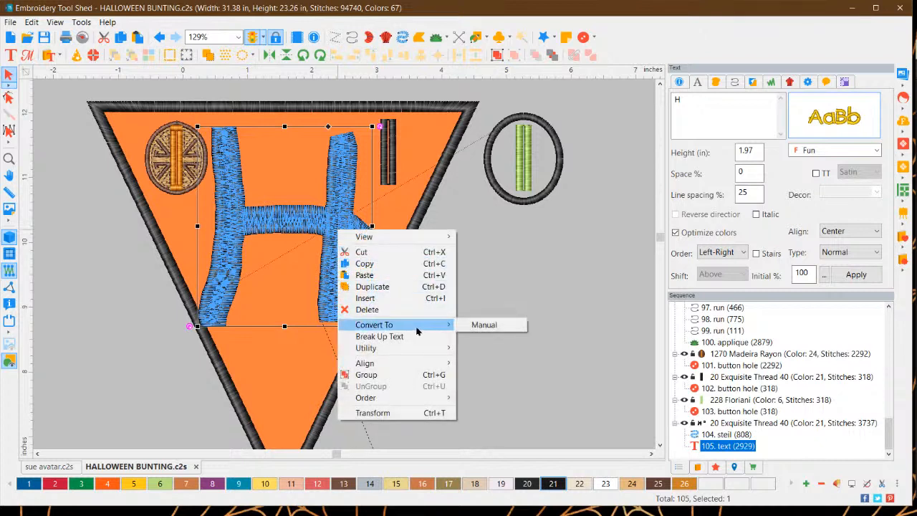
click(342, 186)
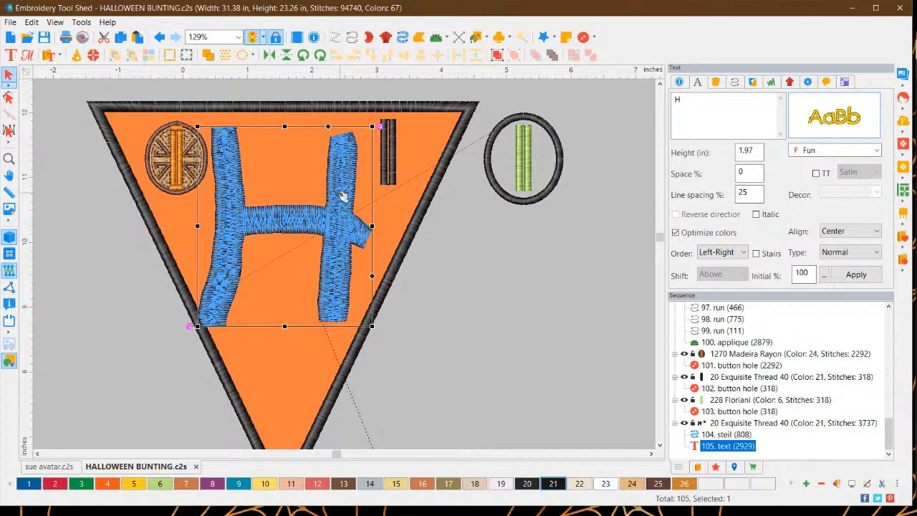
mouse_move(343, 197)
mouse_down()
mouse_move(344, 174)
mouse_move(349, 189)
mouse_up()
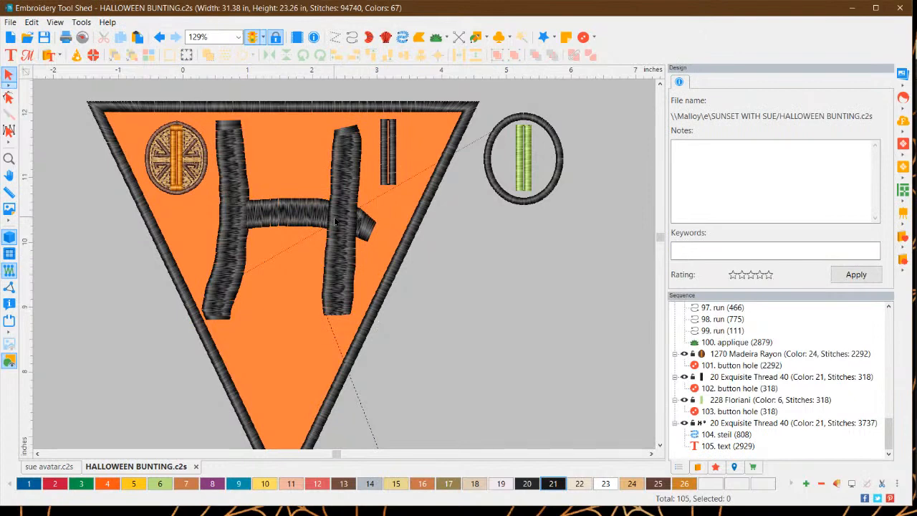
click(344, 237)
key(Escape)
click(342, 240)
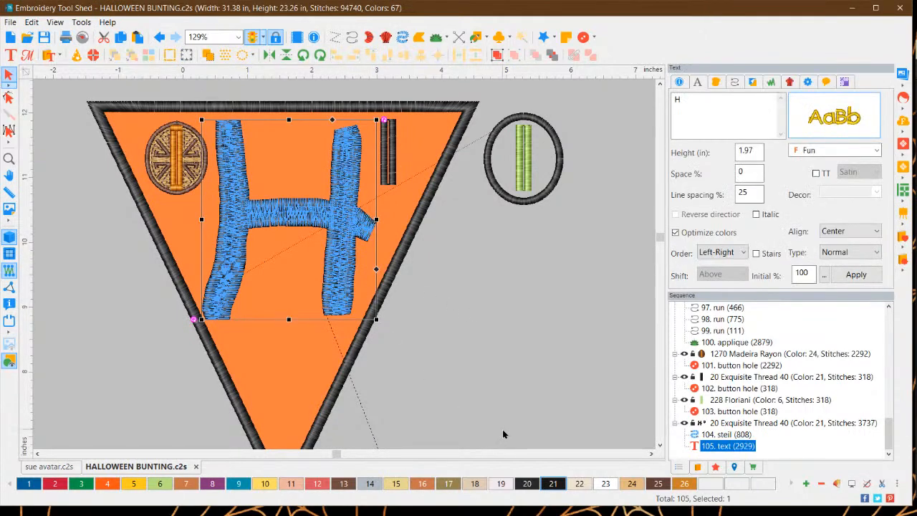
Undo the enlargement and repositioning of the letter H.
key(Left)
key(Left)
key(Down)
key(Down)
key(Down)
key(ctrl+z)
key(ctrl+z)
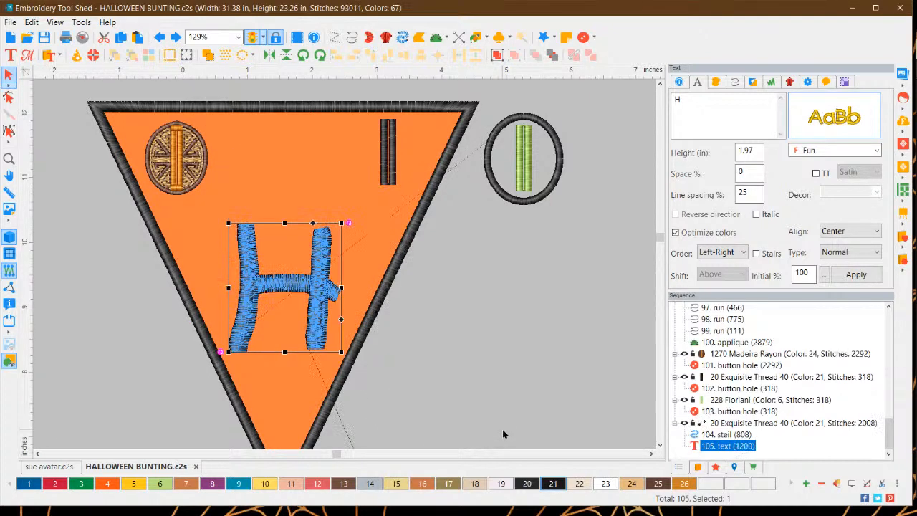
click(498, 316)
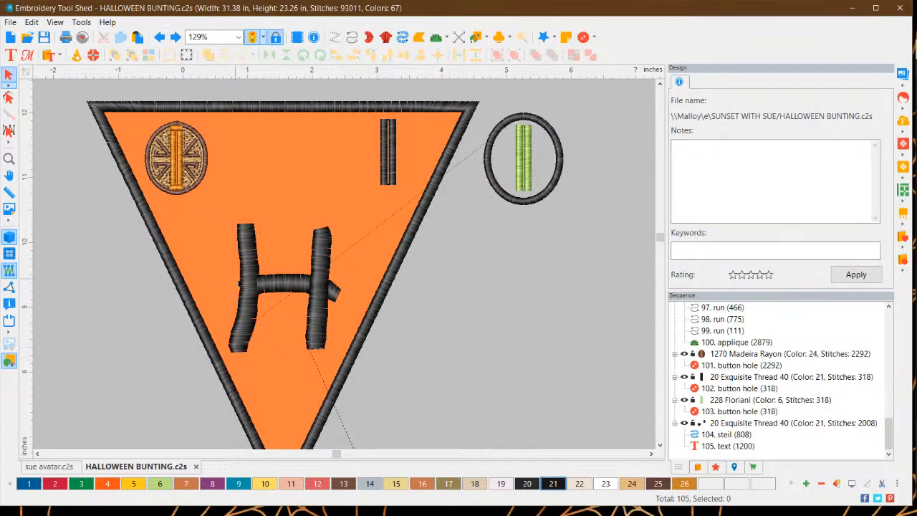
Move the black button hole outside the triangle and place the oval-framed green button hole in the triangle's upper-right corner.
click(246, 265)
click(410, 326)
drag(393, 159, 507, 294)
drag(597, 215, 485, 90)
drag(526, 155, 375, 160)
click(425, 331)
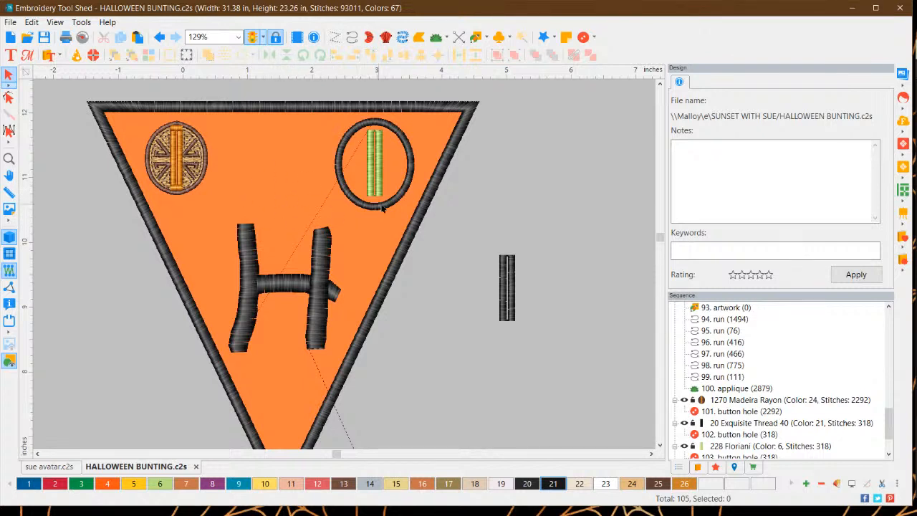
Move the oval steil frame outside the triangle's right edge, leaving the green button hole in the upper-right corner.
click(451, 171)
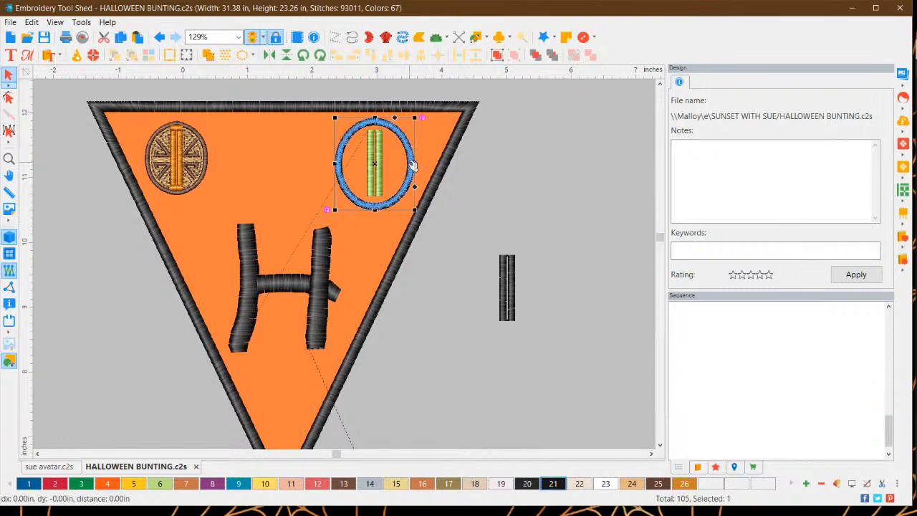
drag(475, 173, 602, 181)
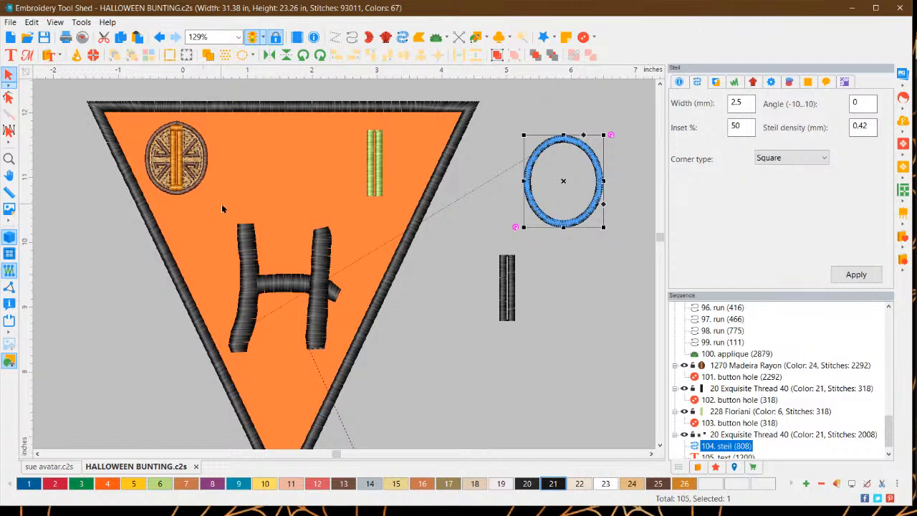
scroll(191, 207, down, 1)
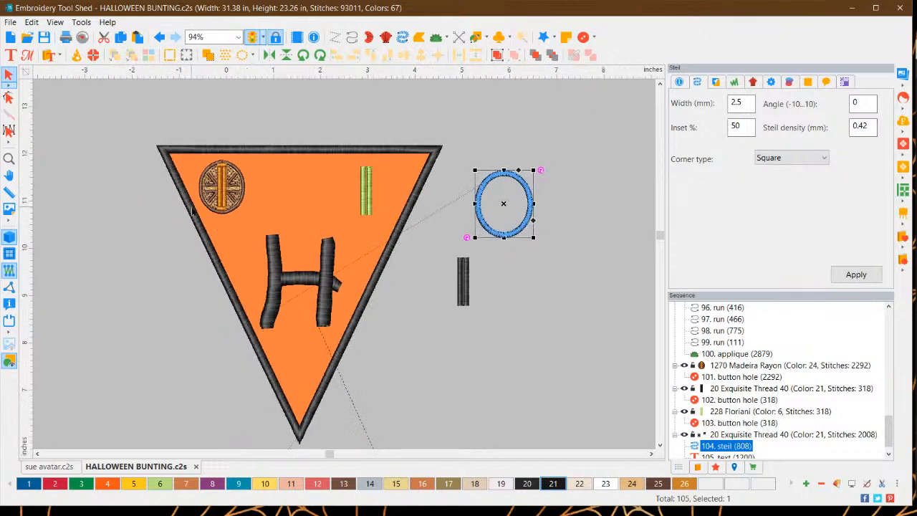
scroll(241, 261, down, 2)
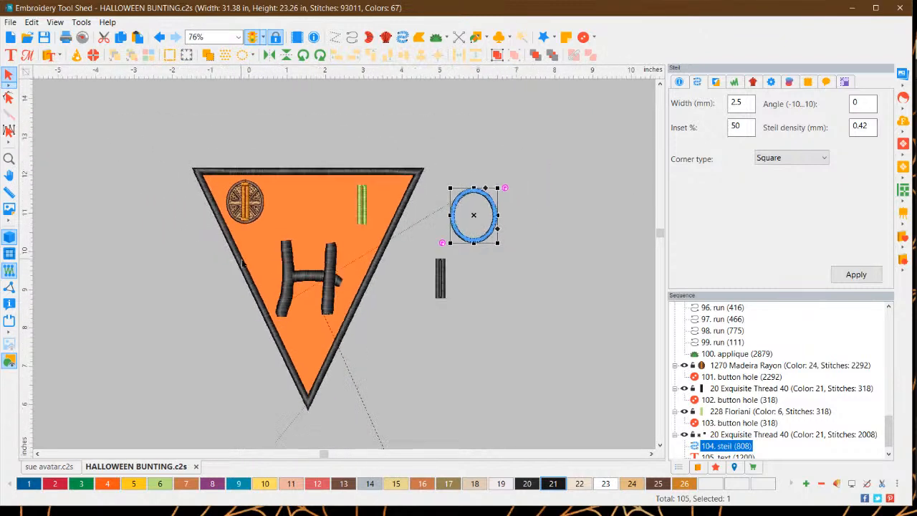
click(663, 445)
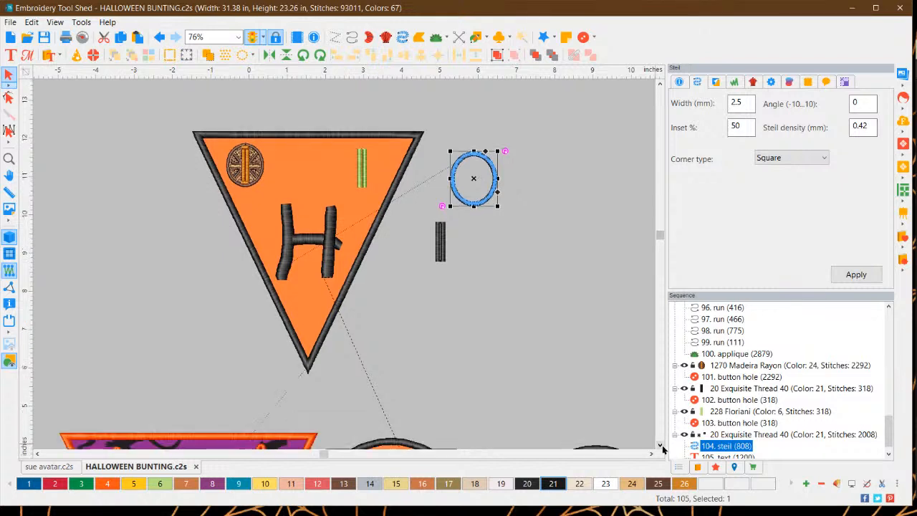
Examine the purple bat pennant and the H and A torch panels below the triangle.
click(661, 446)
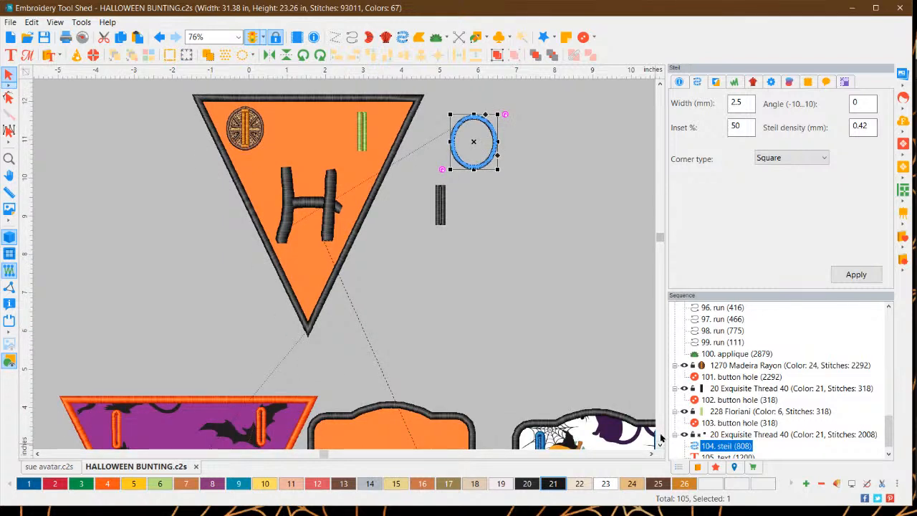
click(660, 445)
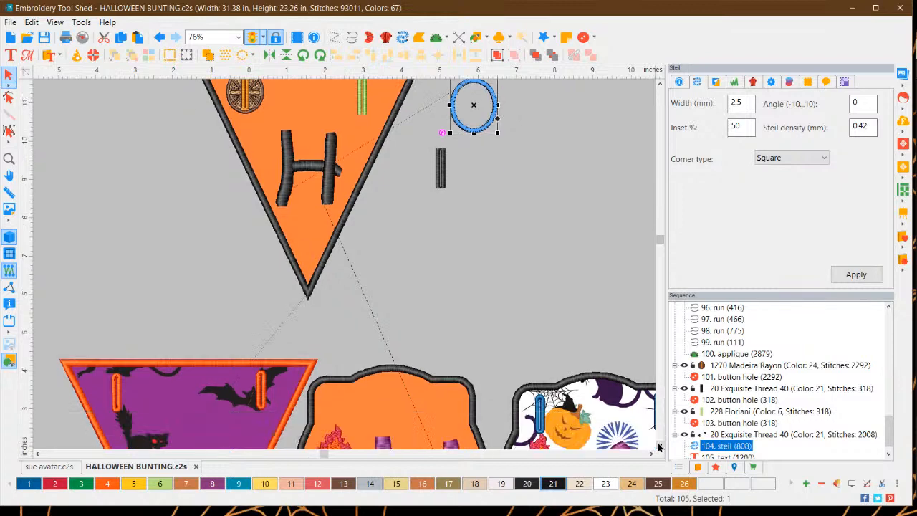
click(660, 445)
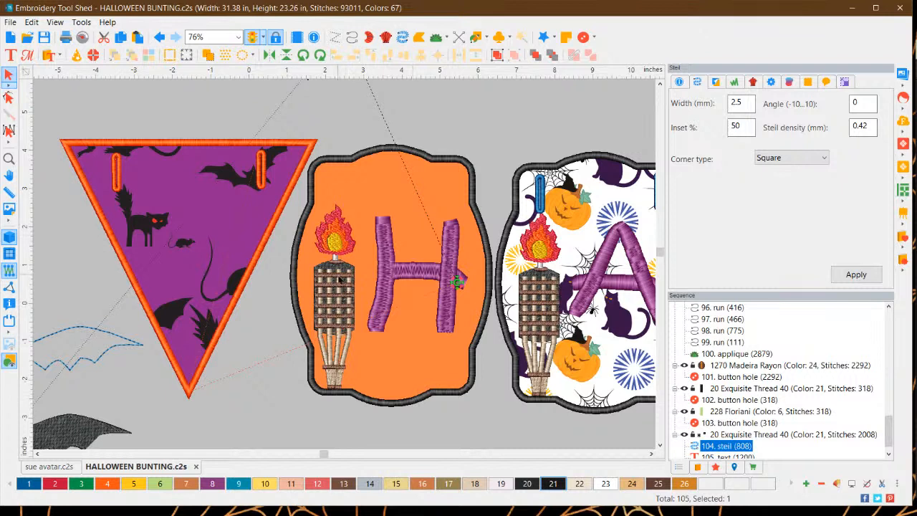
click(440, 185)
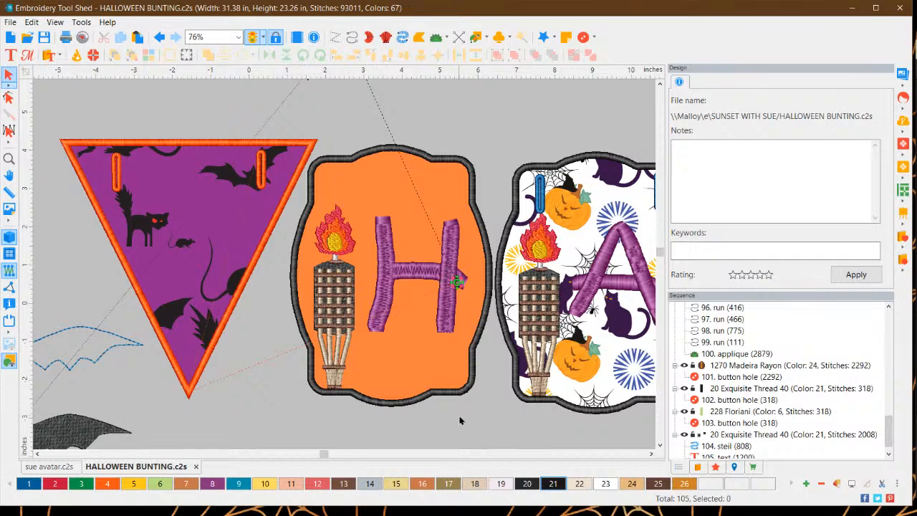
click(450, 396)
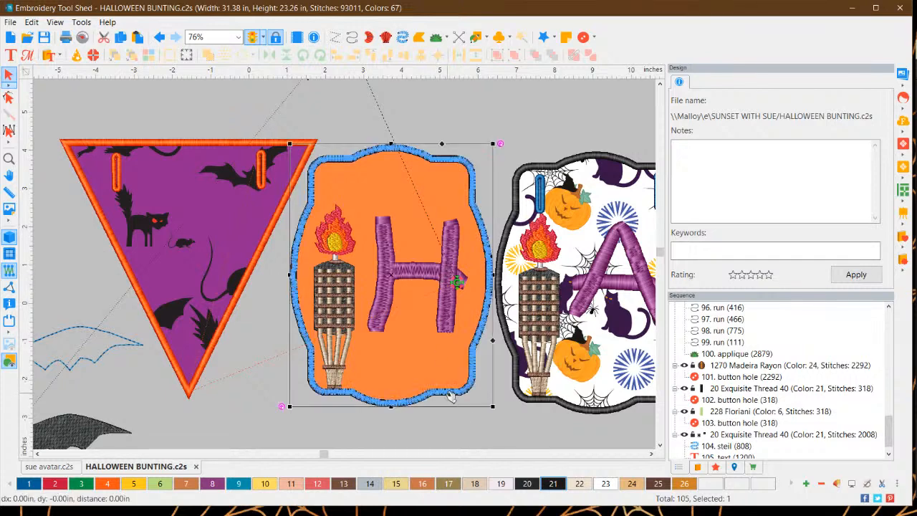
click(500, 428)
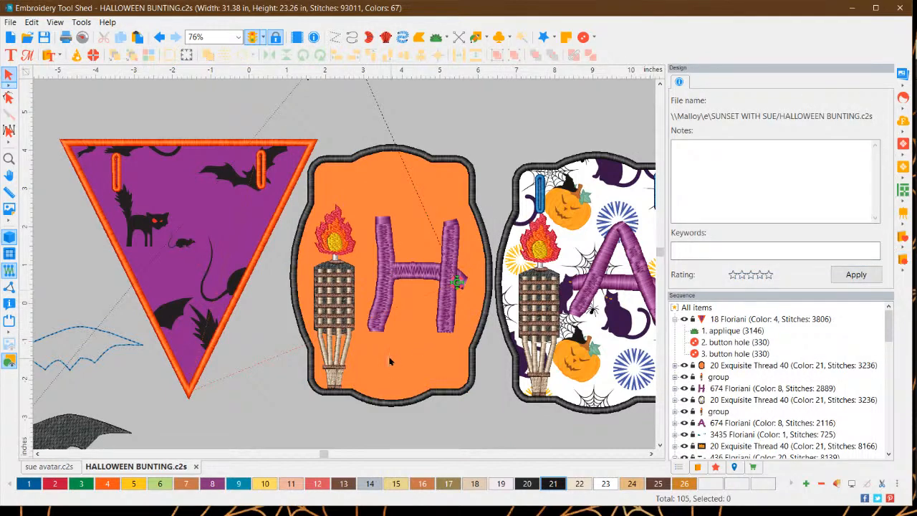
scroll(401, 262, down, 4)
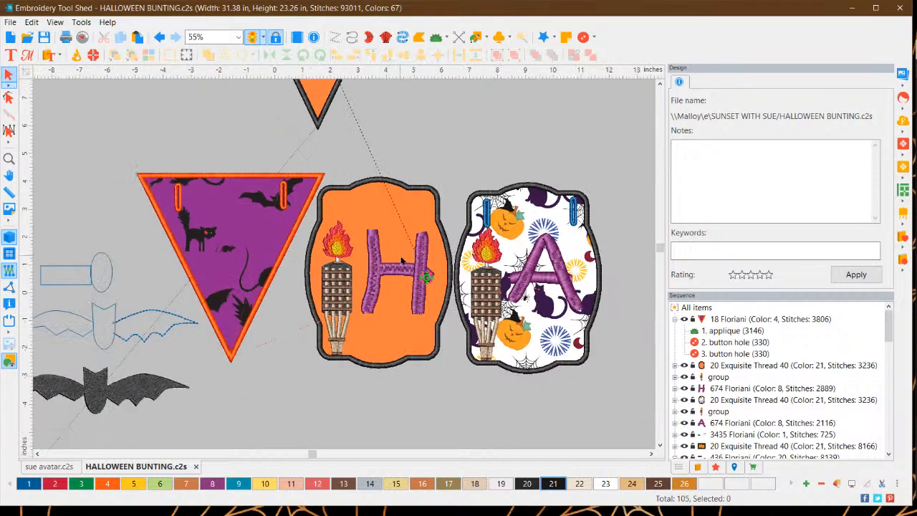
scroll(401, 262, up, 3)
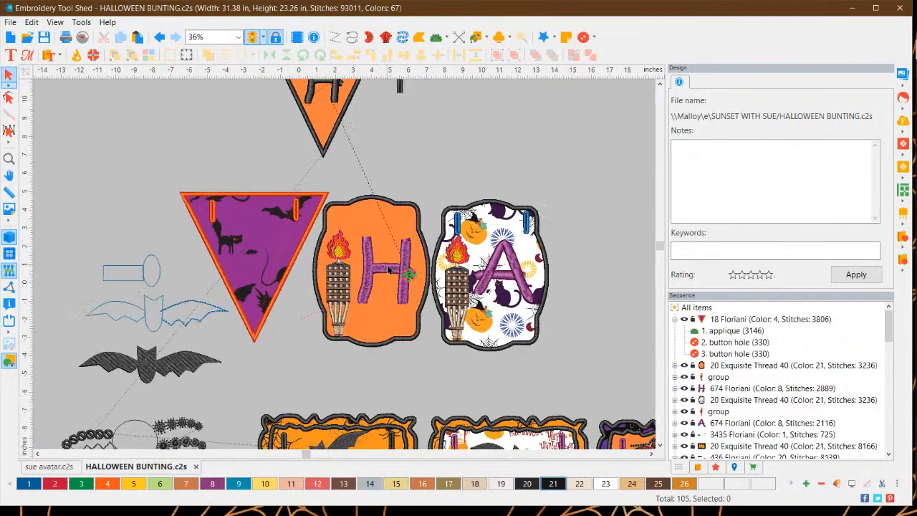
scroll(389, 274, up, 2)
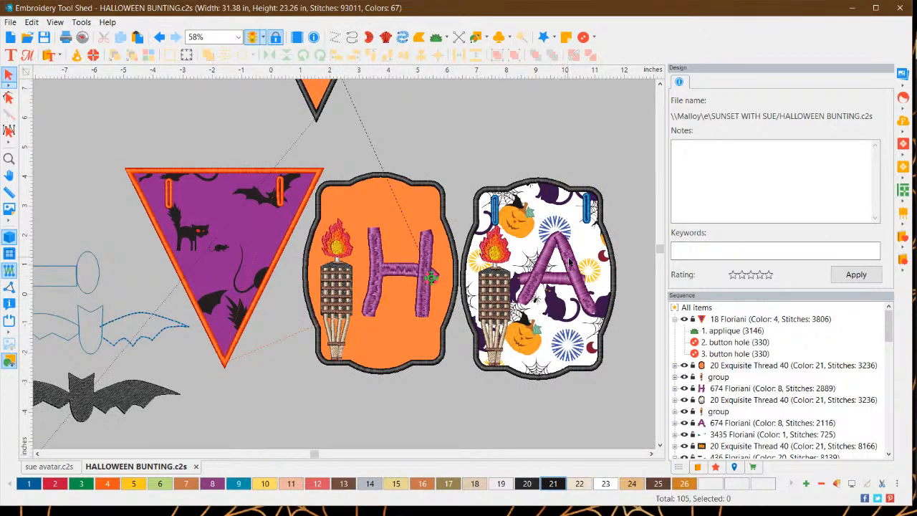
scroll(580, 300, up, 2)
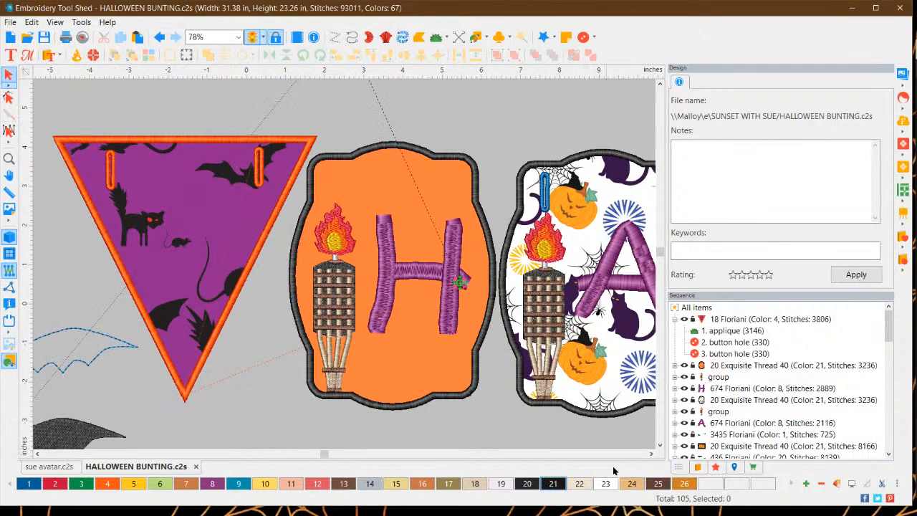
Shrink the purple letter A proportionally on the white Halloween-print panel.
click(652, 454)
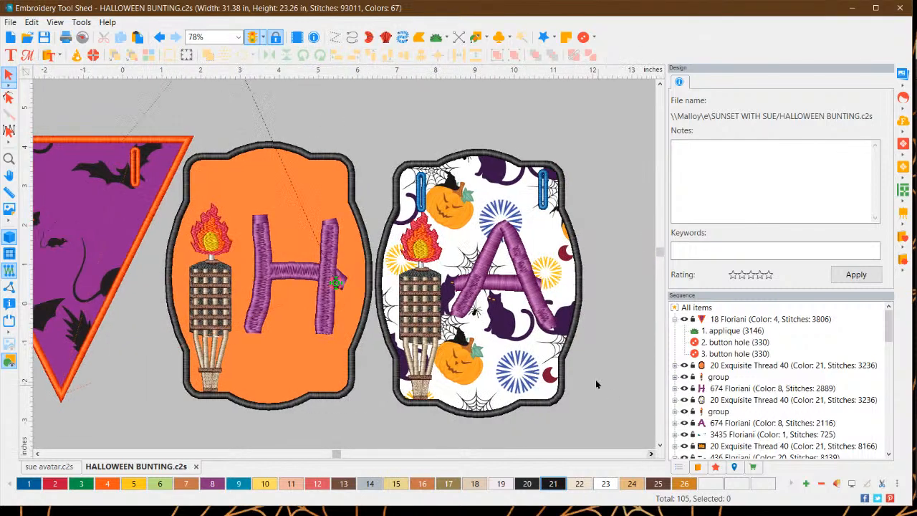
click(542, 303)
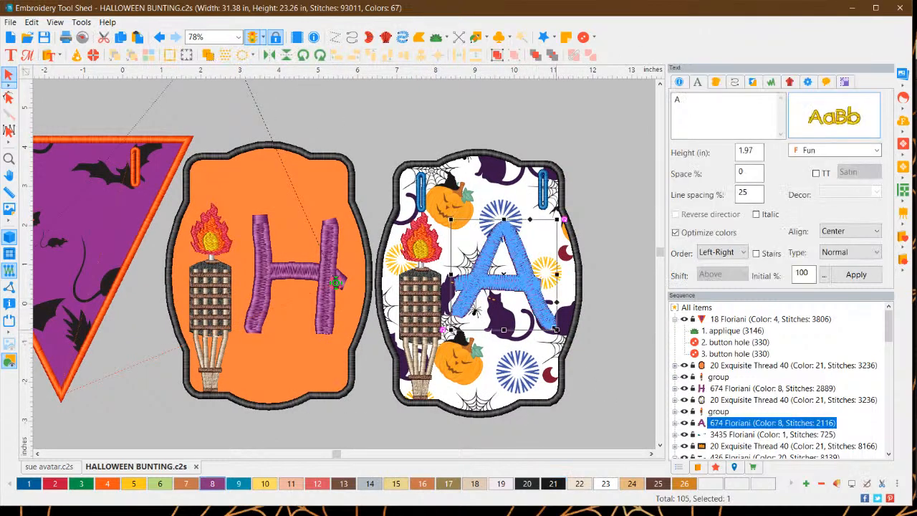
drag(556, 330, 545, 316)
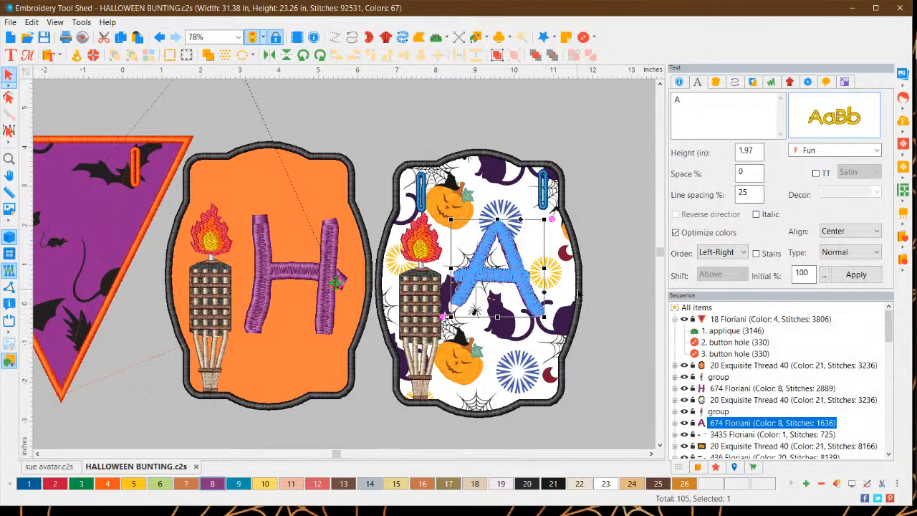
click(595, 315)
Shrink the purple letter H proportionally on the orange torch panel in two passes to suit the letter A.
click(320, 303)
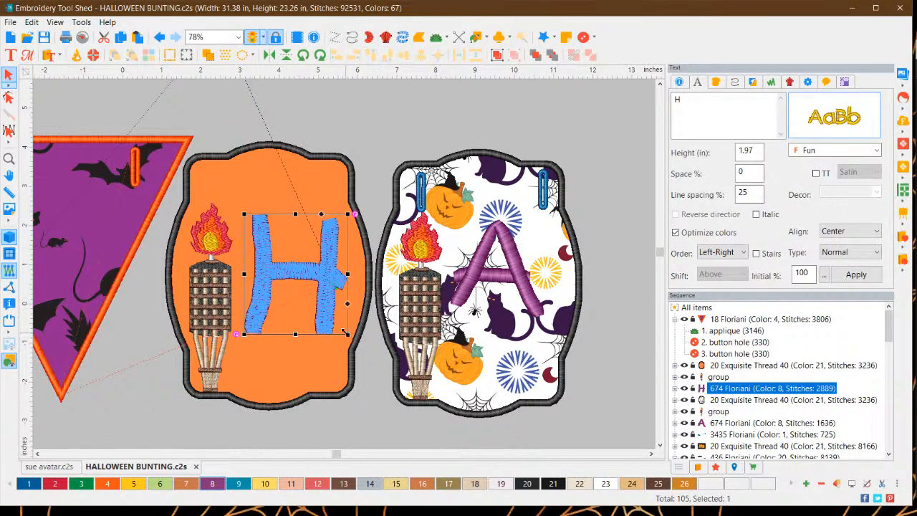
drag(347, 333, 330, 314)
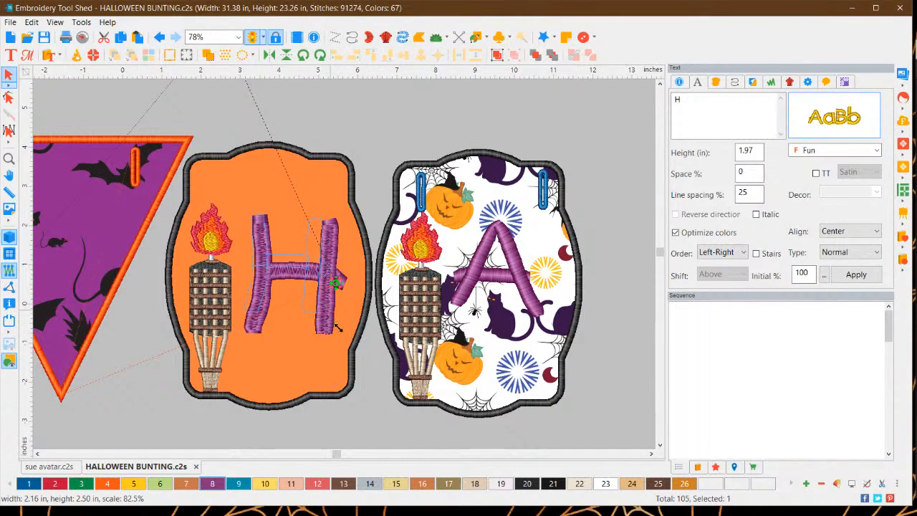
click(377, 394)
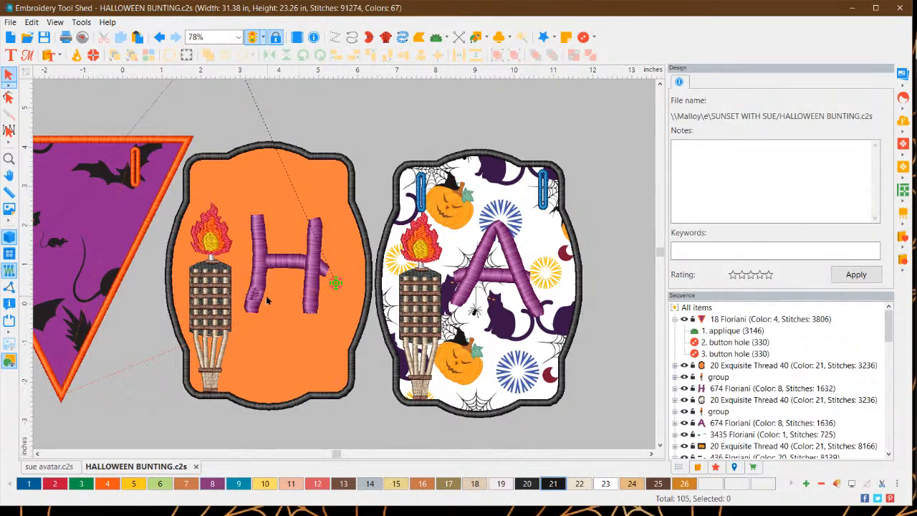
click(311, 300)
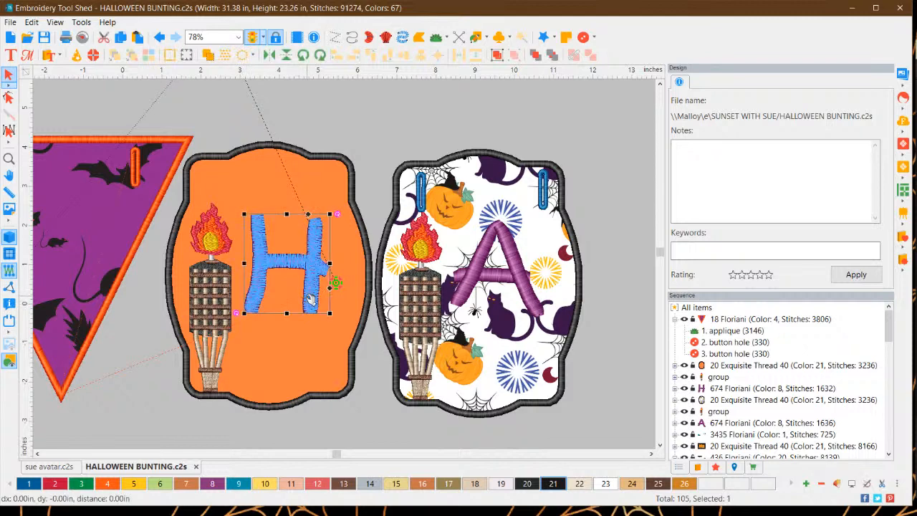
drag(330, 313, 325, 308)
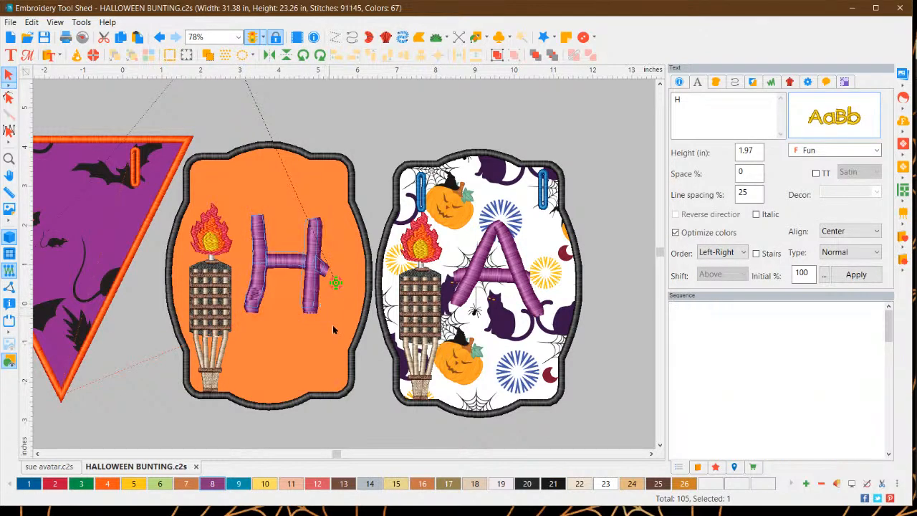
click(401, 426)
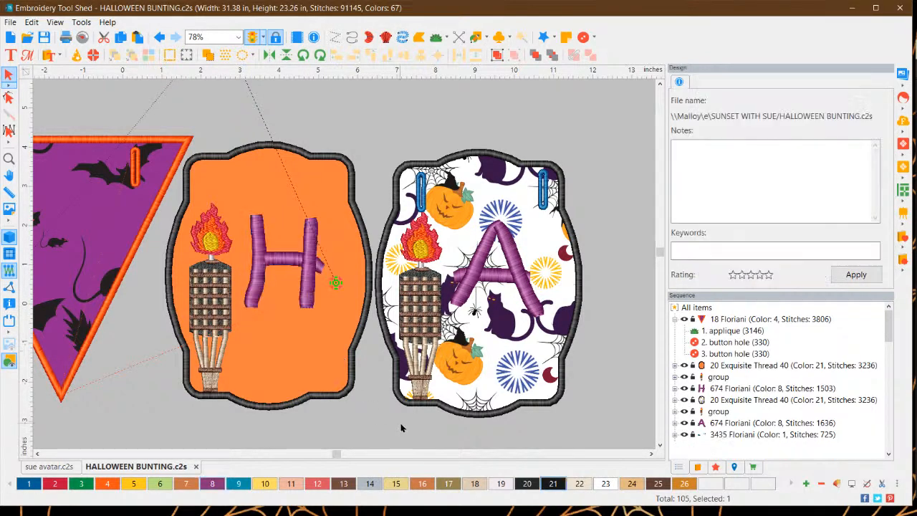
Lower the purple H slightly within its orange panel and align the bottoms of the letters H and A.
click(285, 272)
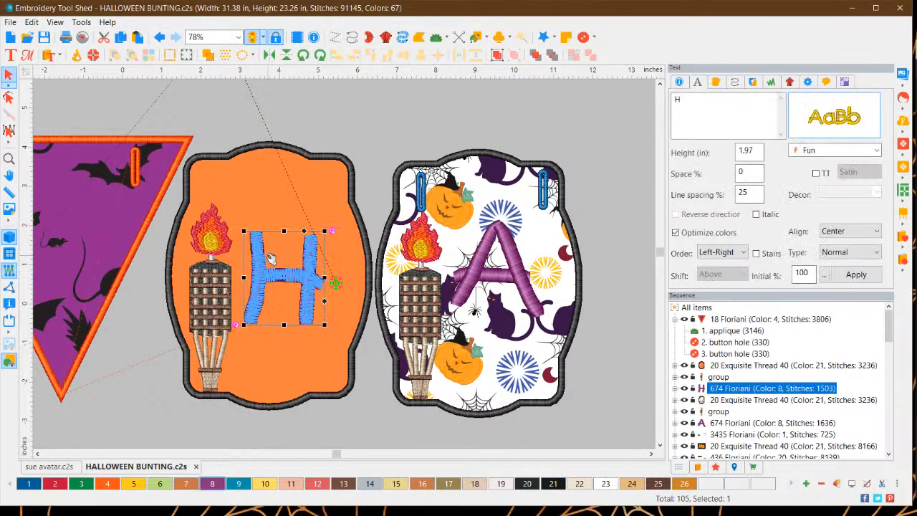
ctrl+click(519, 271)
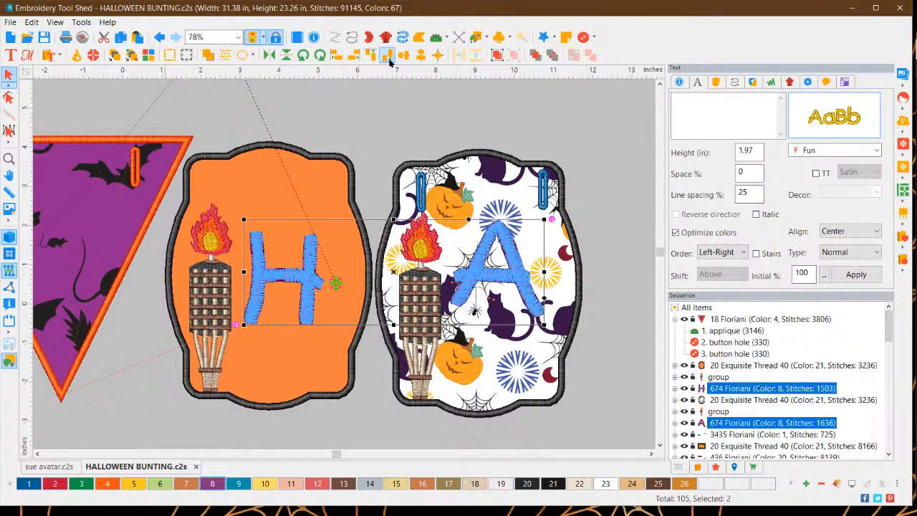
click(534, 120)
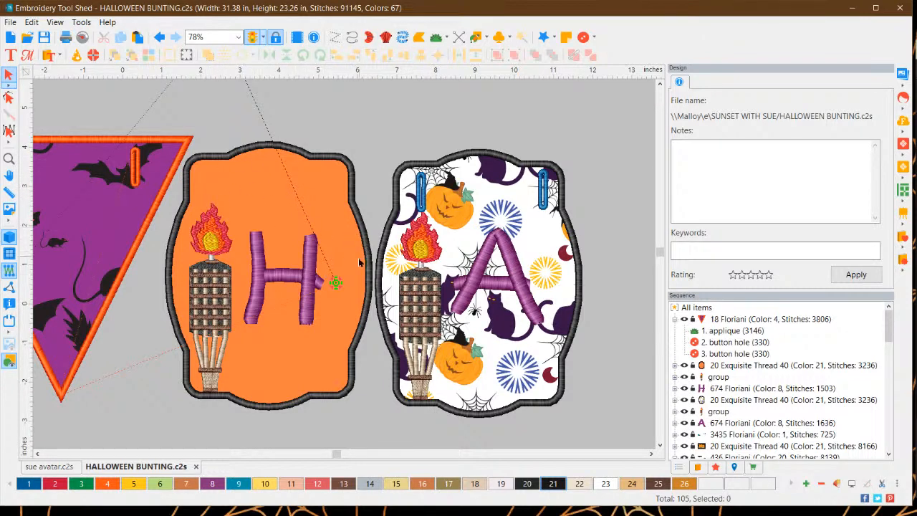
Open the Frames library and browse the 0-Objects shapes for possible bunting outlines.
scroll(215, 326, down, 1)
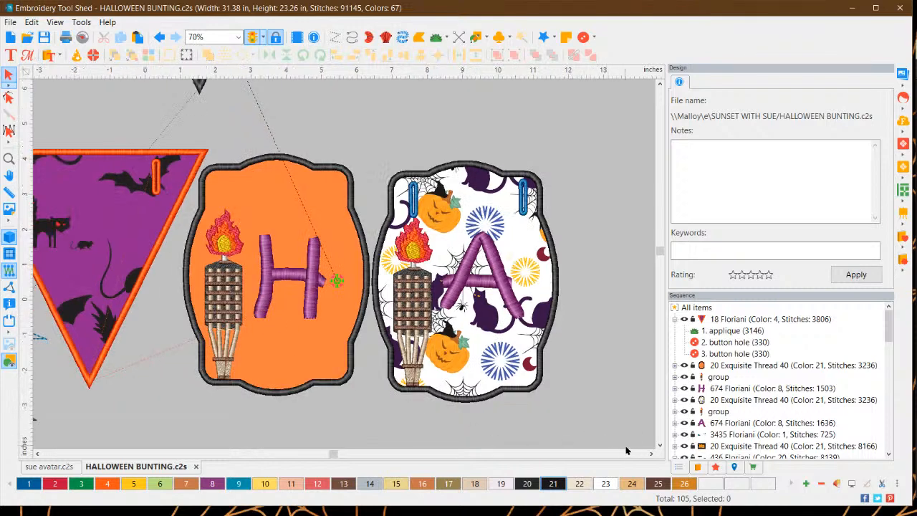
click(650, 456)
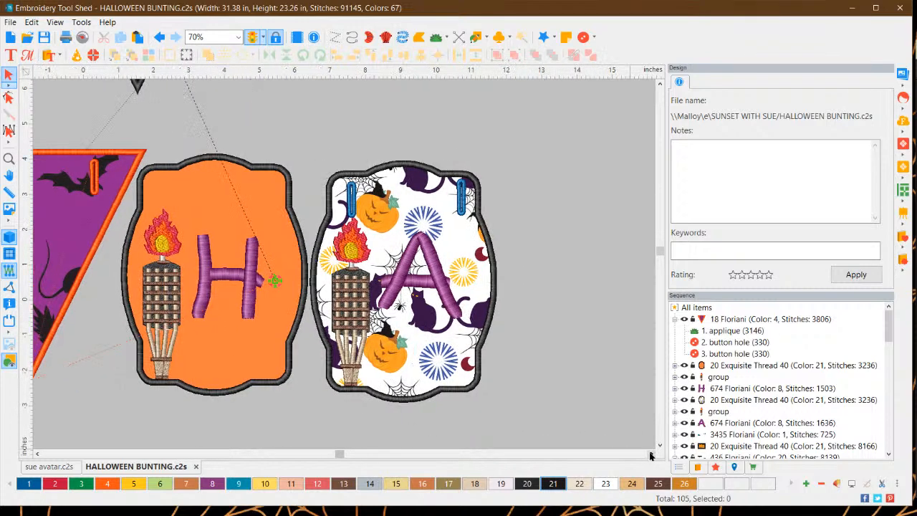
click(904, 268)
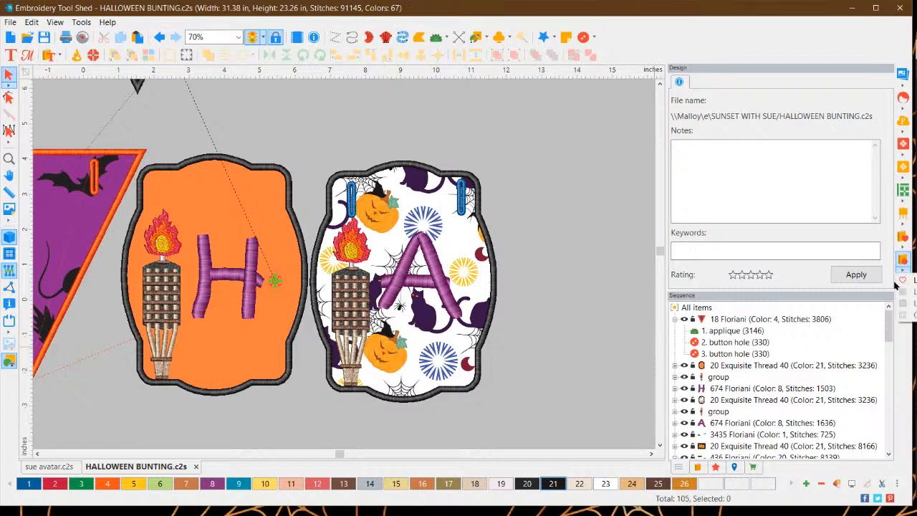
click(915, 285)
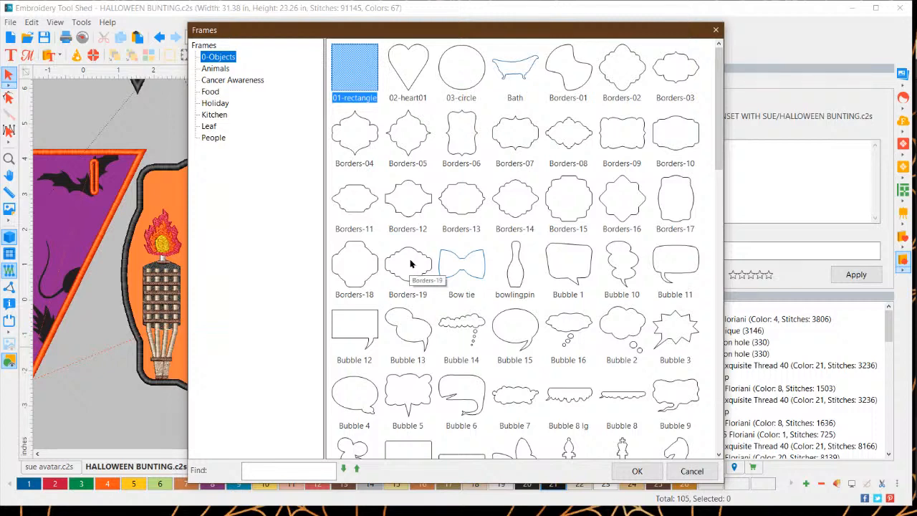
scroll(506, 283, down, 3)
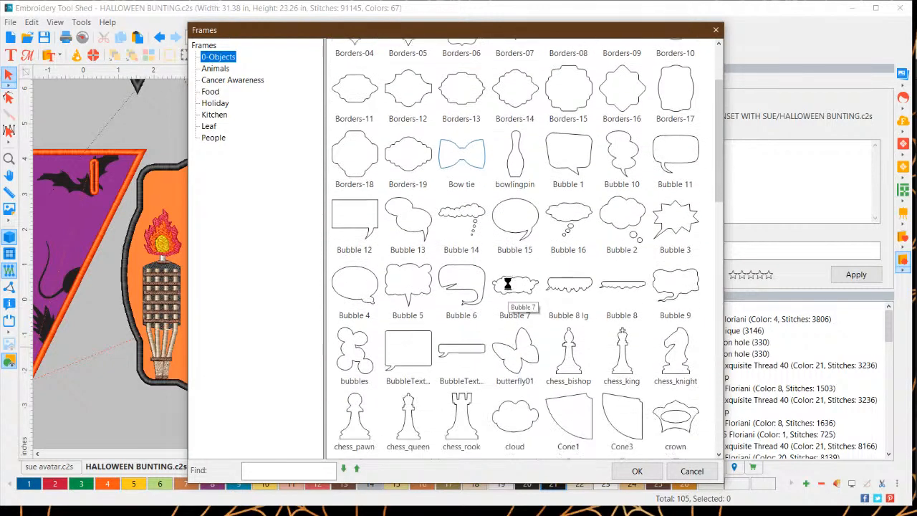
scroll(505, 286, down, 1)
scroll(504, 290, down, 4)
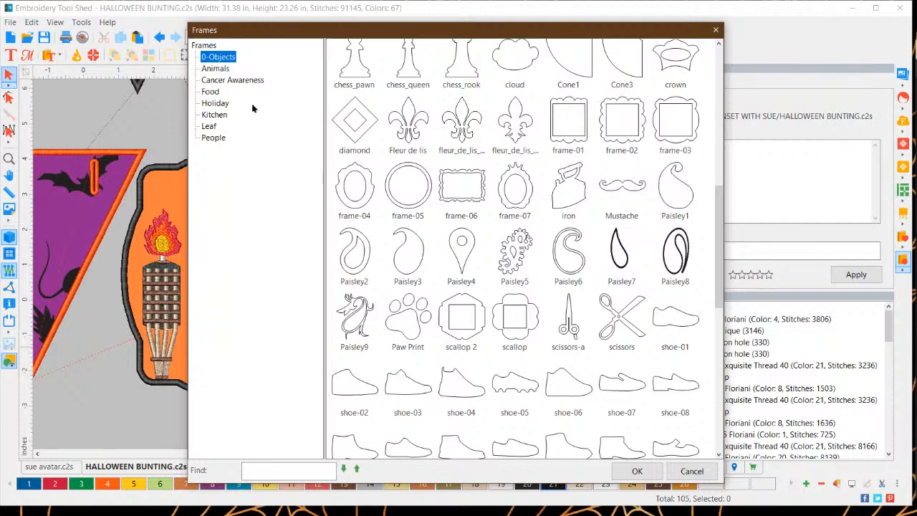
Insert the Witch_boot frame from the Holiday category in the empty area right of the panels, about 6 by 7.9 inches.
click(219, 104)
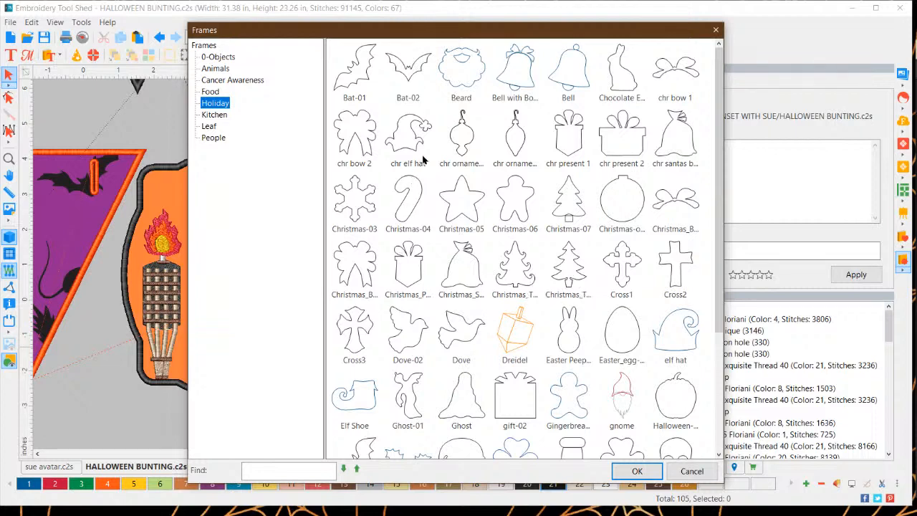
scroll(546, 281, down, 2)
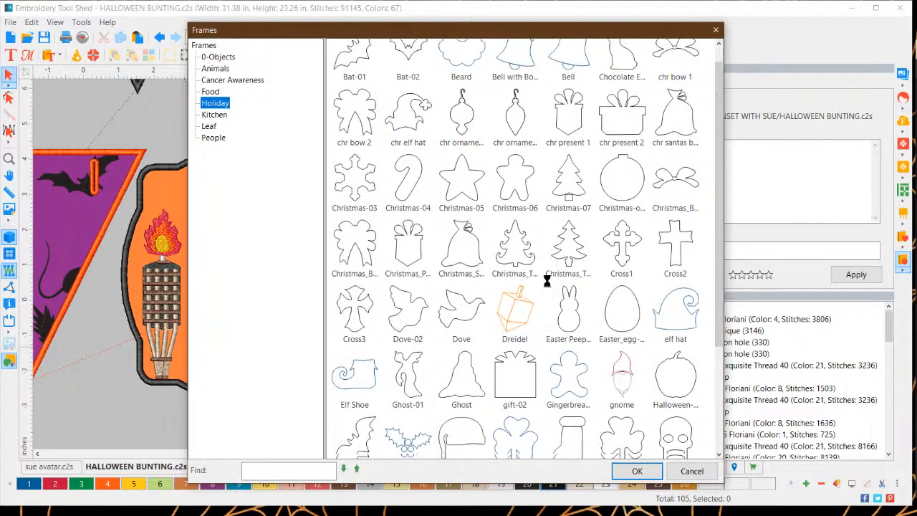
scroll(556, 273, down, 2)
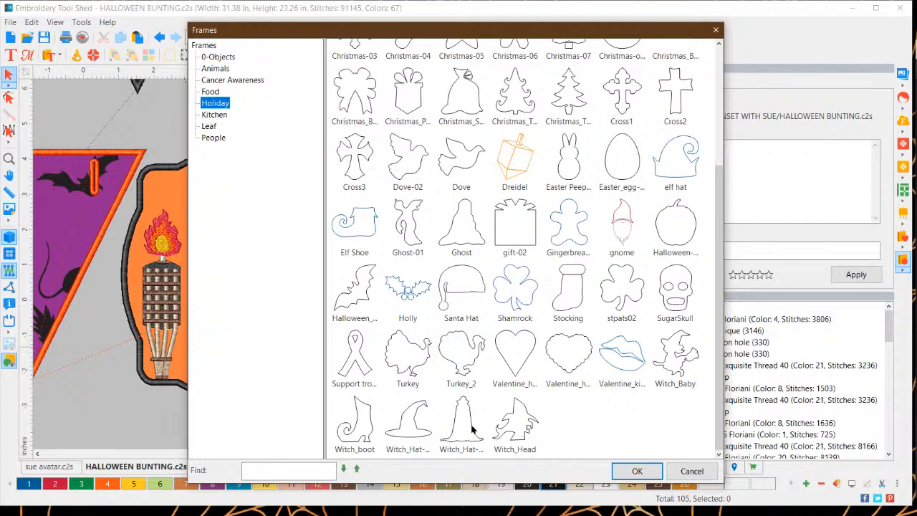
click(419, 434)
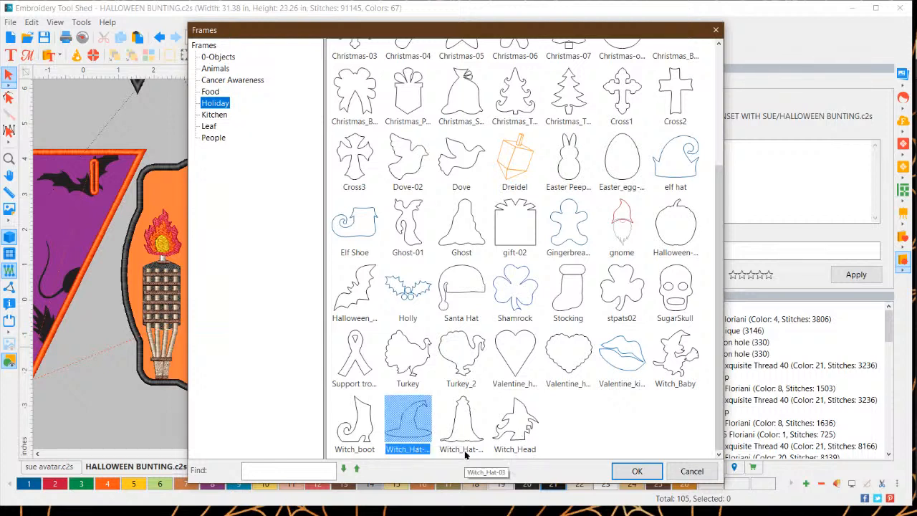
click(365, 430)
click(618, 469)
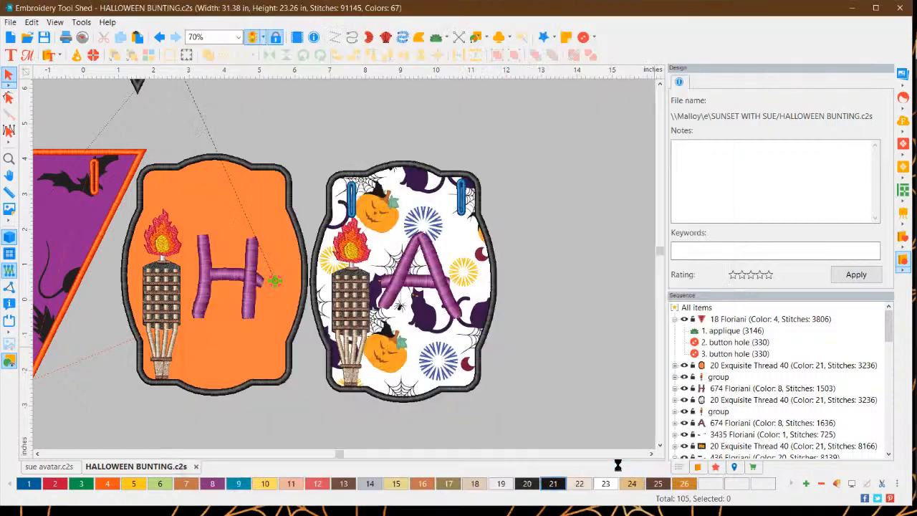
drag(296, 322, 556, 238)
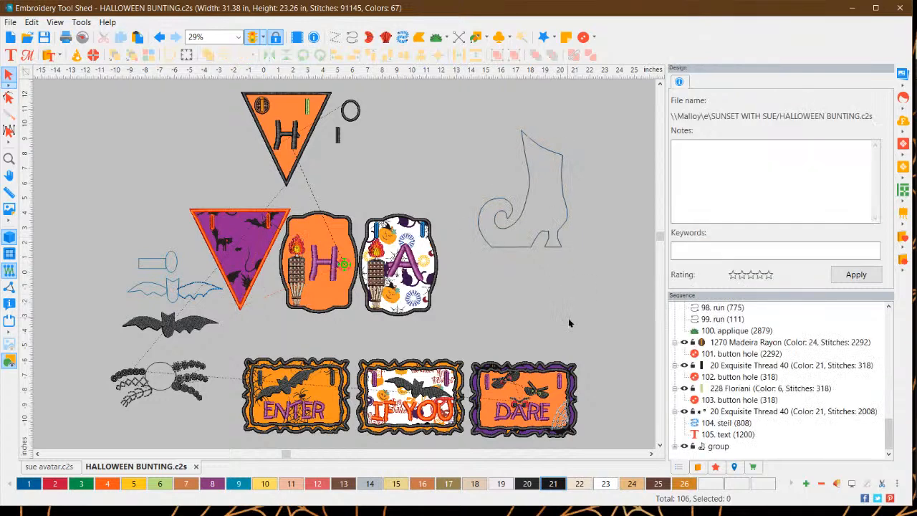
Convert the witch boot outline in the empty area beside the panels to an applique.
click(566, 223)
click(753, 82)
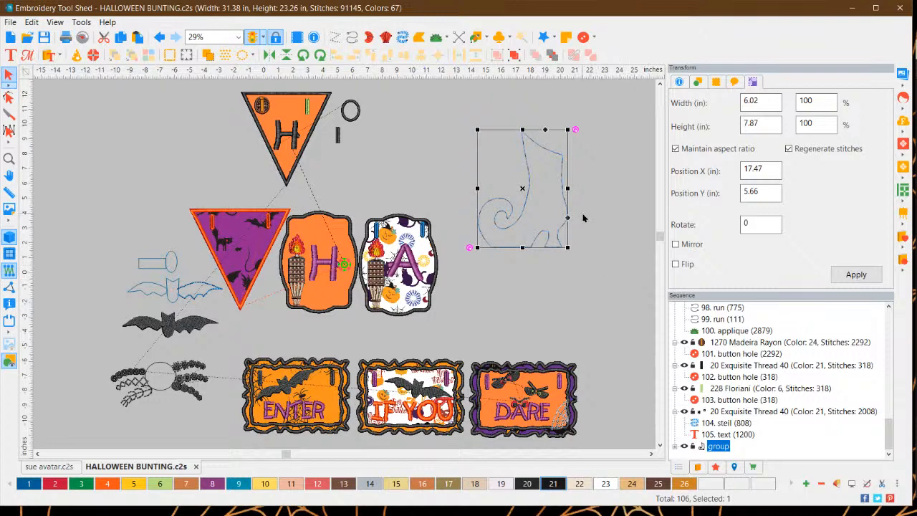
scroll(578, 218, up, 1)
drag(580, 212, 549, 233)
drag(575, 236, 559, 258)
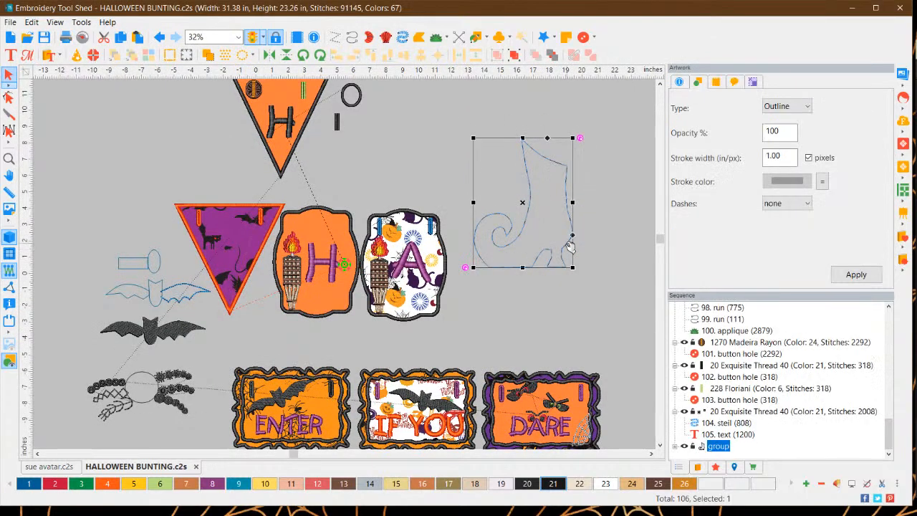
right_click(567, 245)
mouse_move(610, 339)
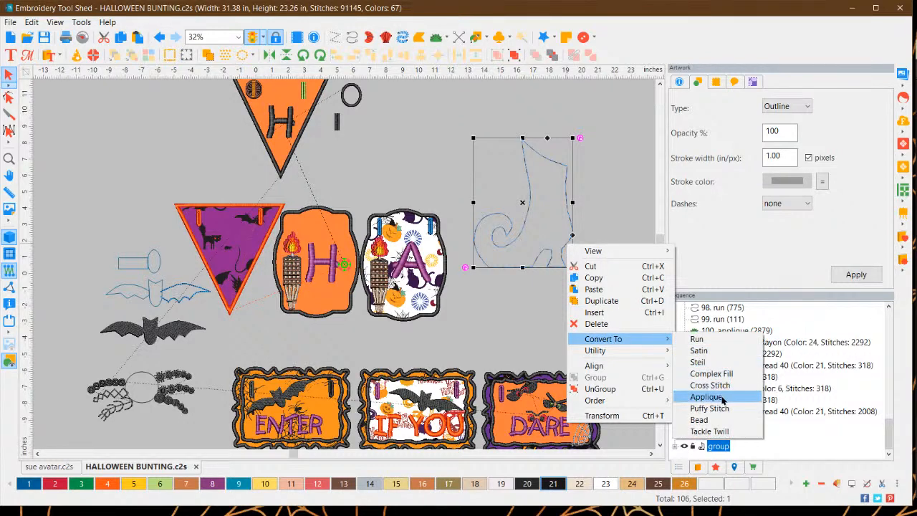
click(723, 398)
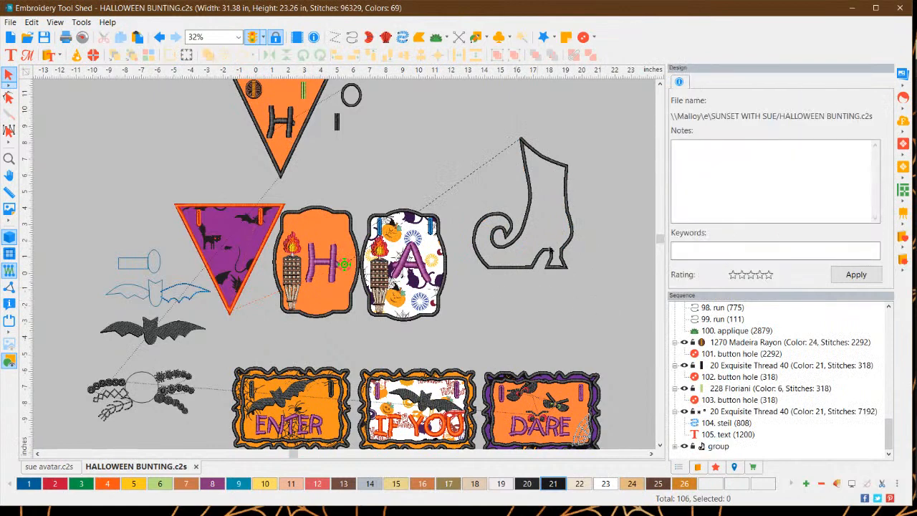
Move the witch boot applique down so it sits in line beside the white letter A panel.
click(569, 215)
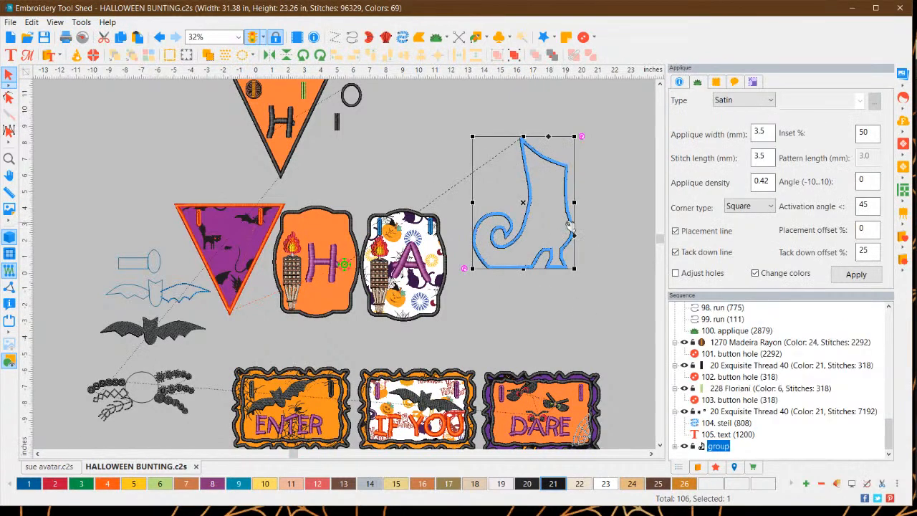
drag(570, 227, 563, 267)
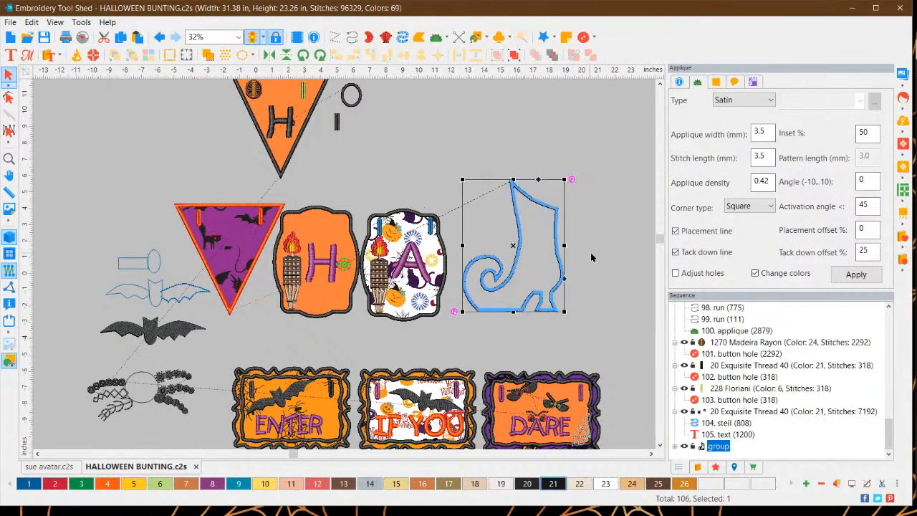
click(590, 252)
Set the witch boot's satin applique width to 4.0 mm.
scroll(577, 251, up, 2)
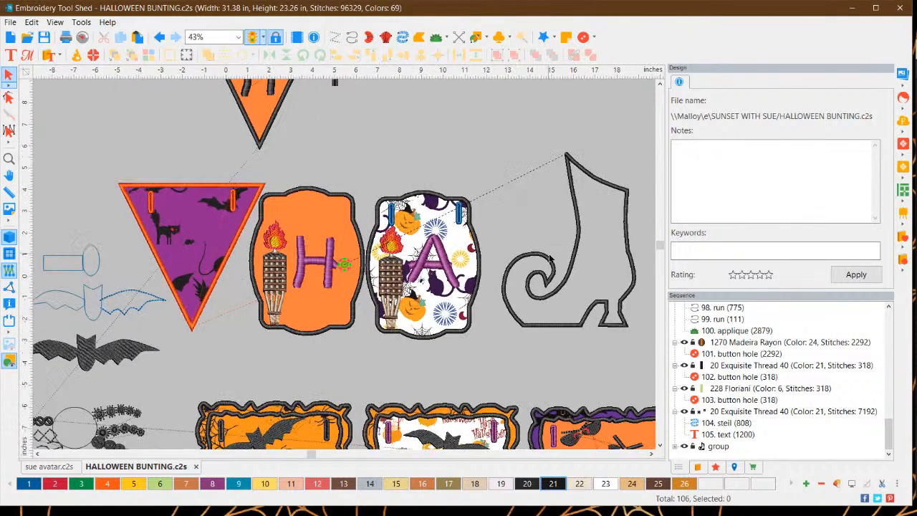
click(630, 256)
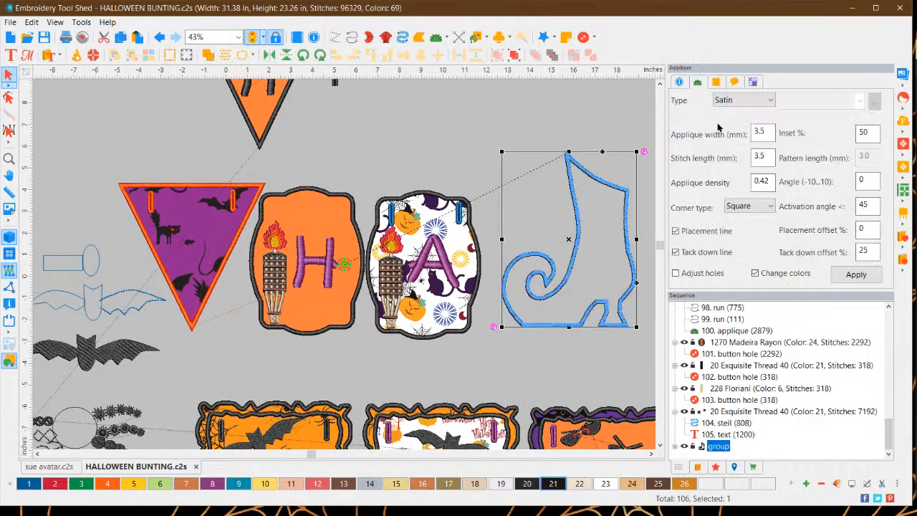
drag(768, 131, 741, 135)
text(4.0)
key(Return)
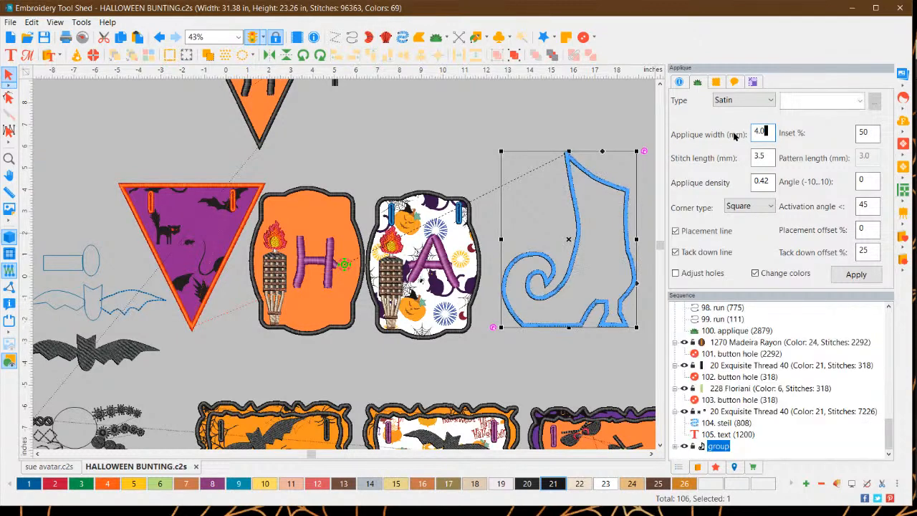
click(509, 162)
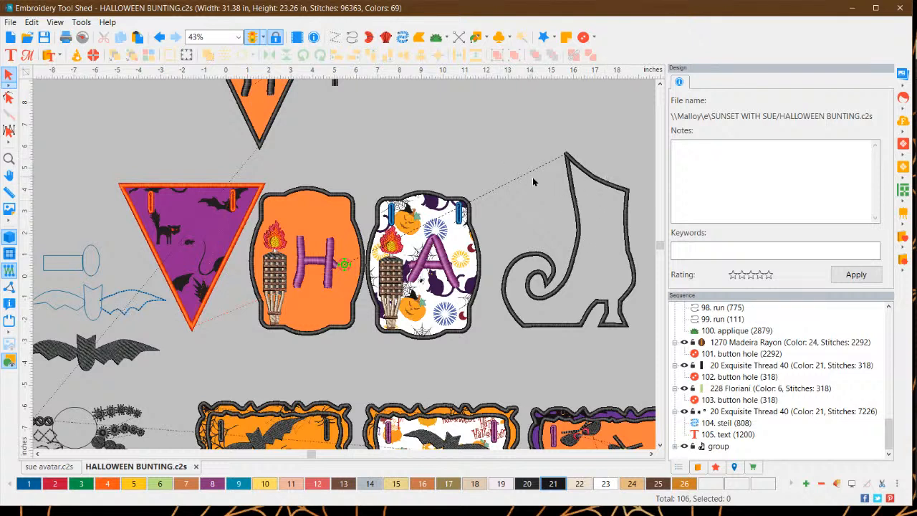
Place two Heirloom button holes, 1.00 inch high with 0.40 mm density, side by side near the top of the witch boot.
click(583, 37)
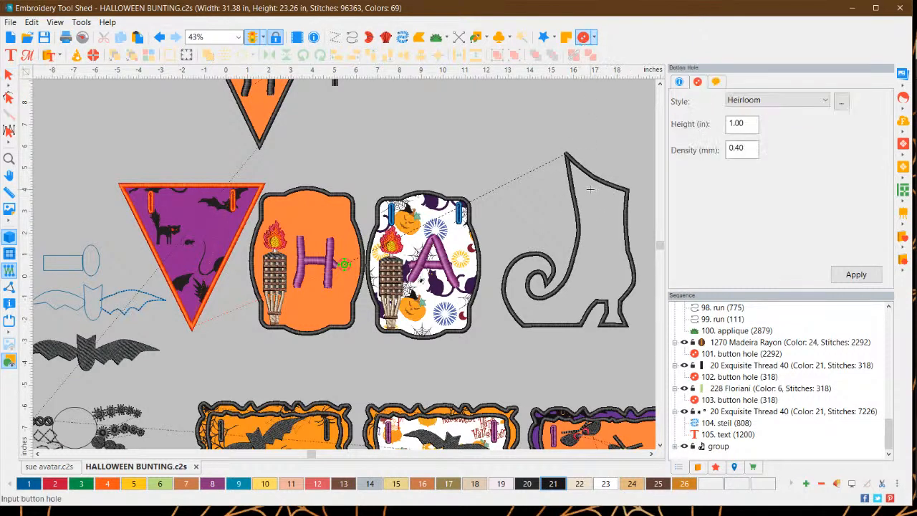
click(584, 192)
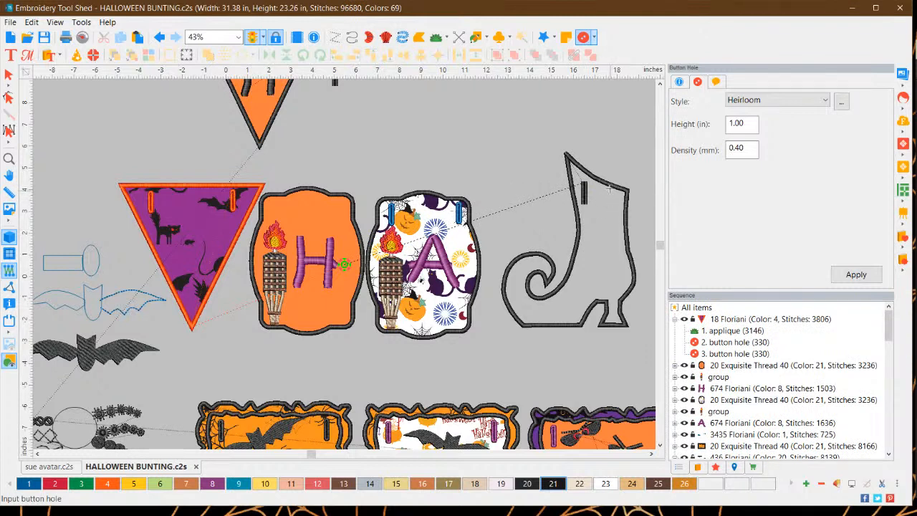
click(611, 201)
click(9, 74)
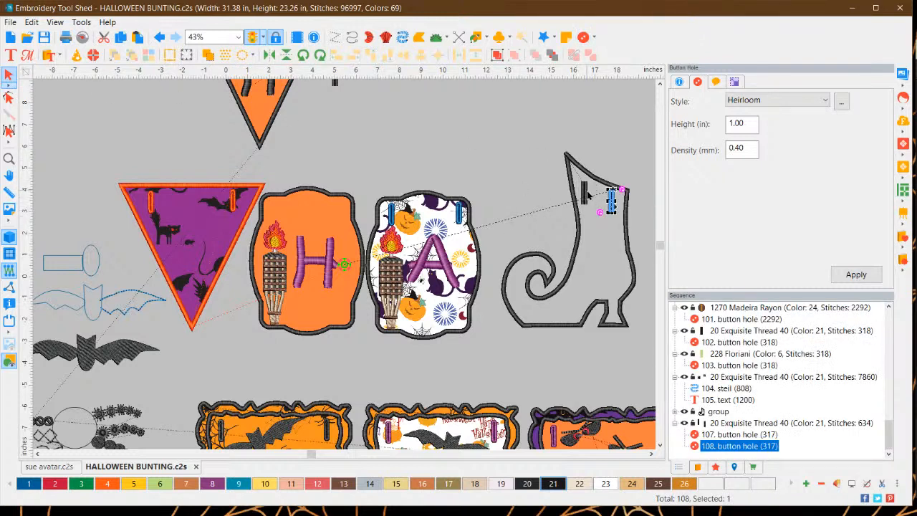
Select both button holes on the witch boot together and align their bottom edges.
click(586, 192)
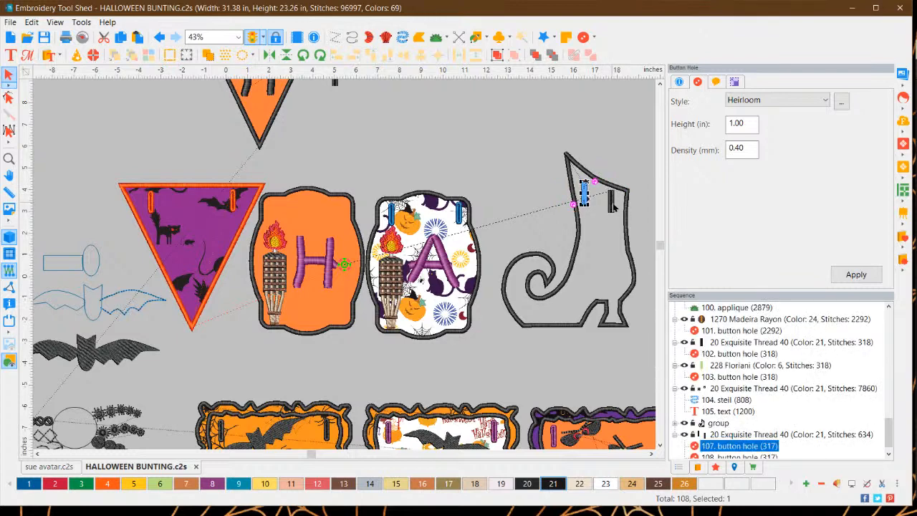
click(613, 204)
click(588, 201)
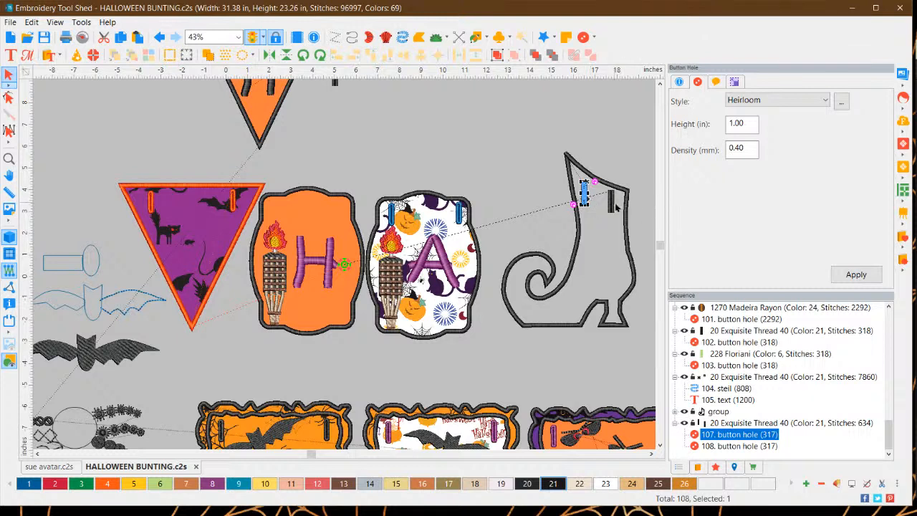
click(613, 204)
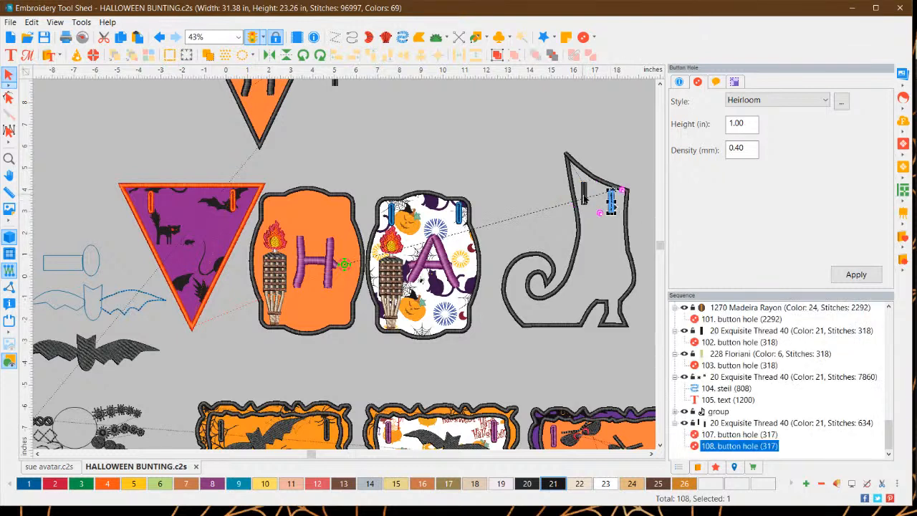
click(584, 195)
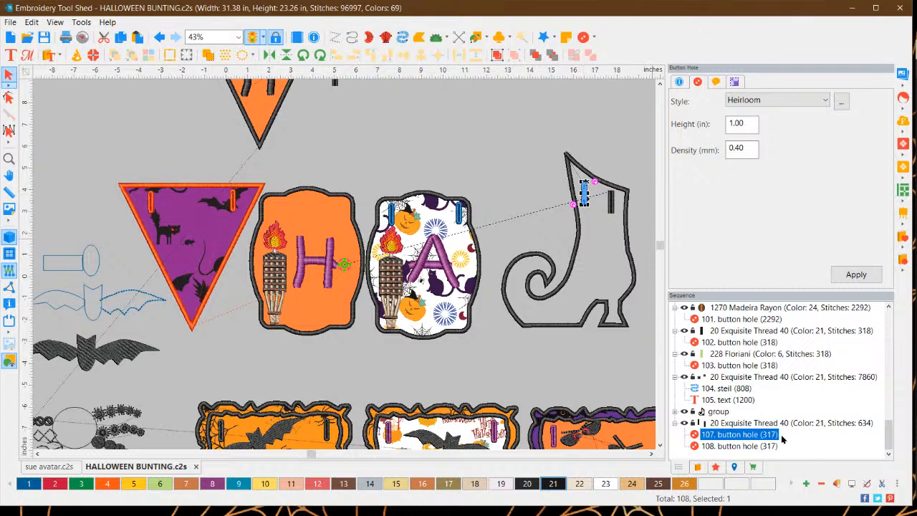
click(733, 444)
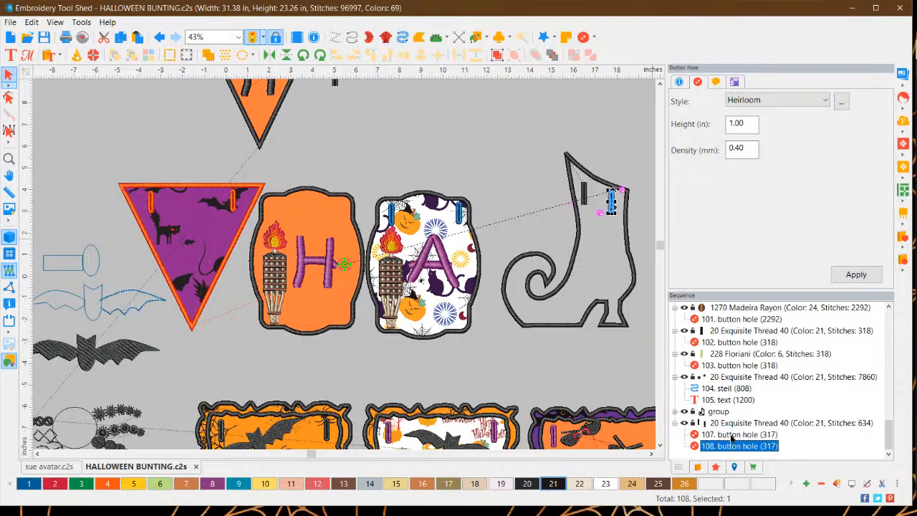
click(732, 424)
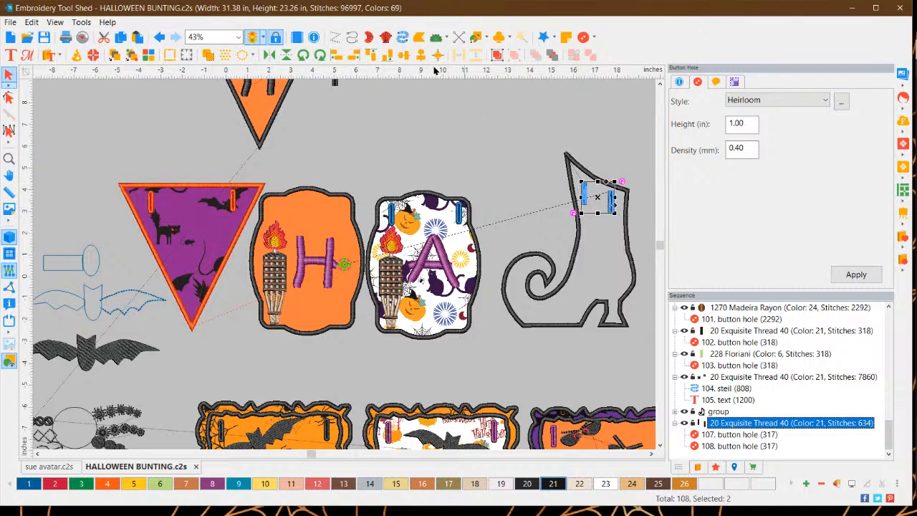
click(390, 57)
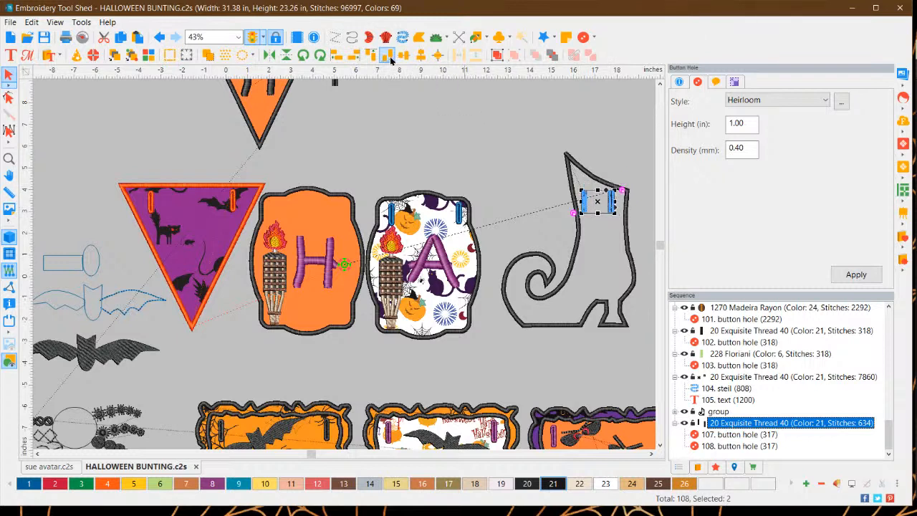
click(418, 129)
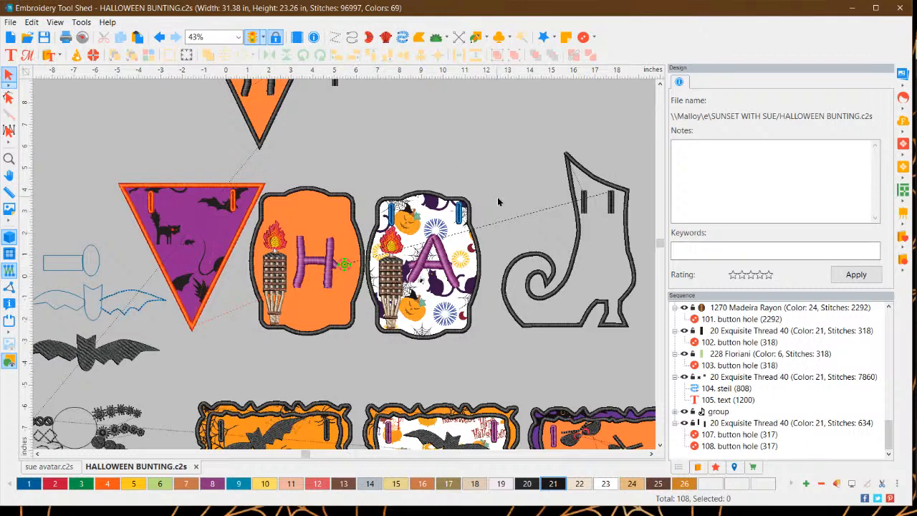
scroll(497, 198, down, 1)
scroll(507, 212, down, 1)
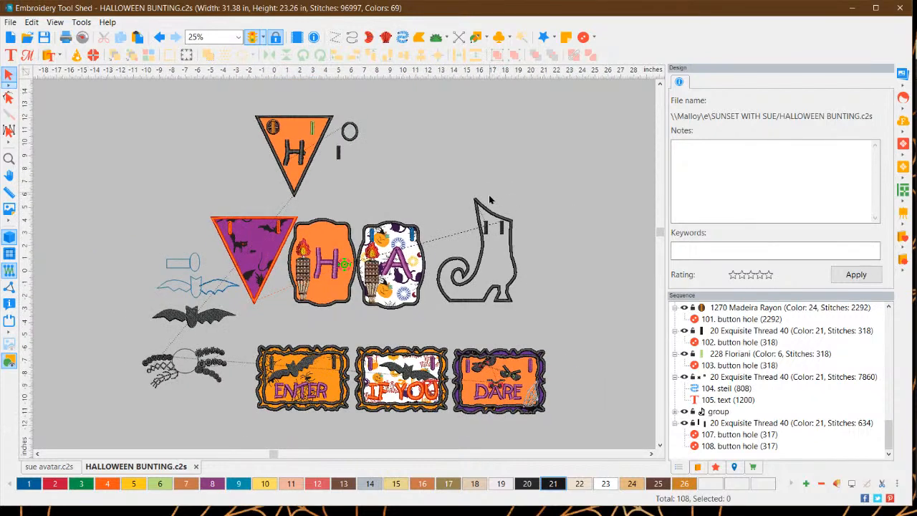
scroll(468, 227, up, 1)
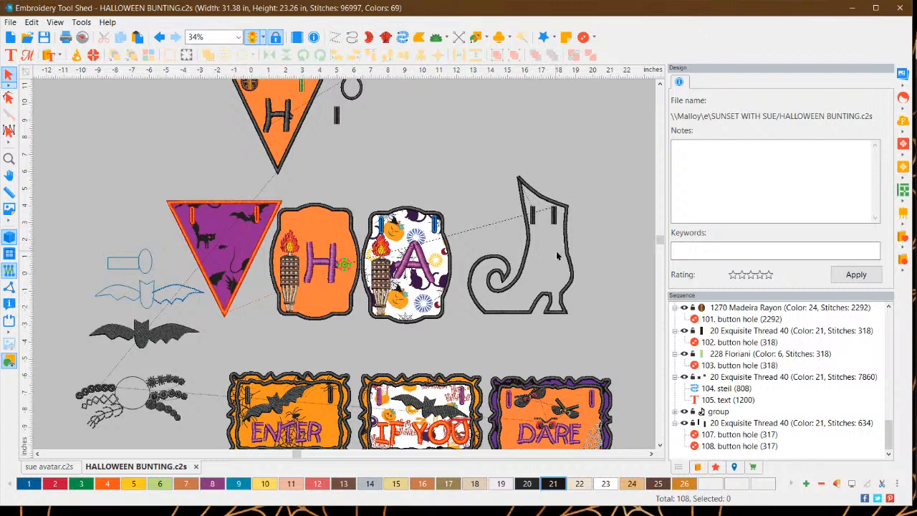
scroll(555, 251, up, 2)
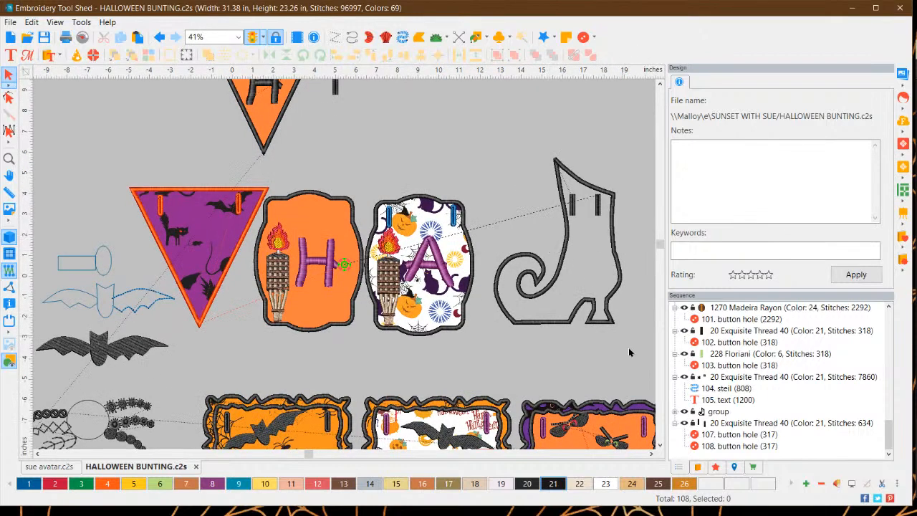
scroll(345, 264, down, 2)
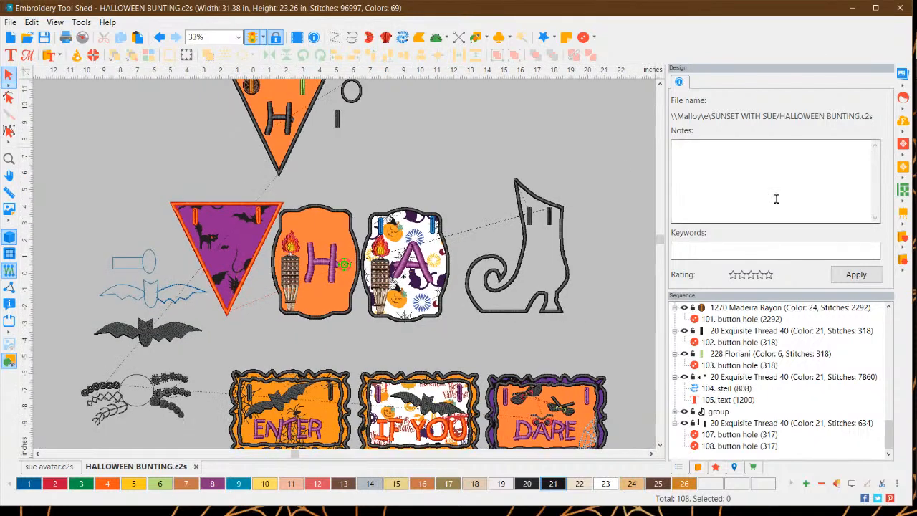
Insert the curved, wide-brimmed Witch_Hat frame from the Holiday category of the Frames library.
click(904, 261)
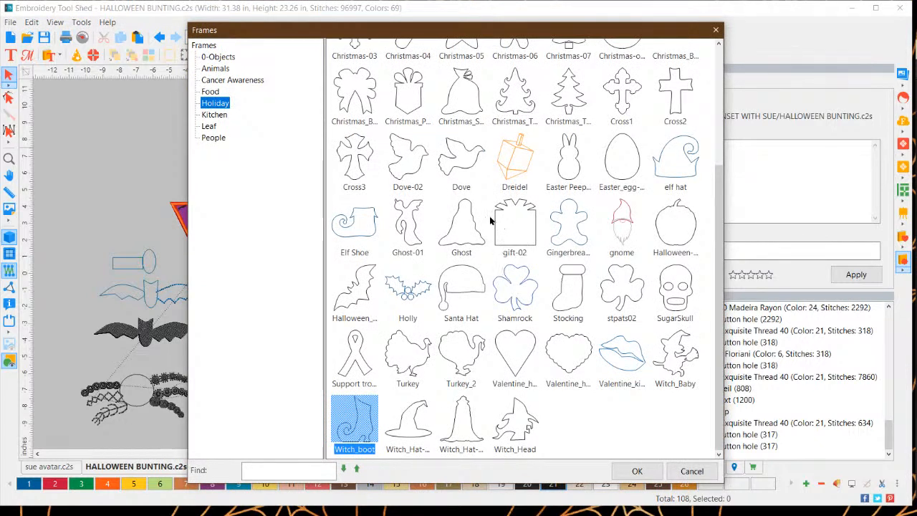
click(521, 363)
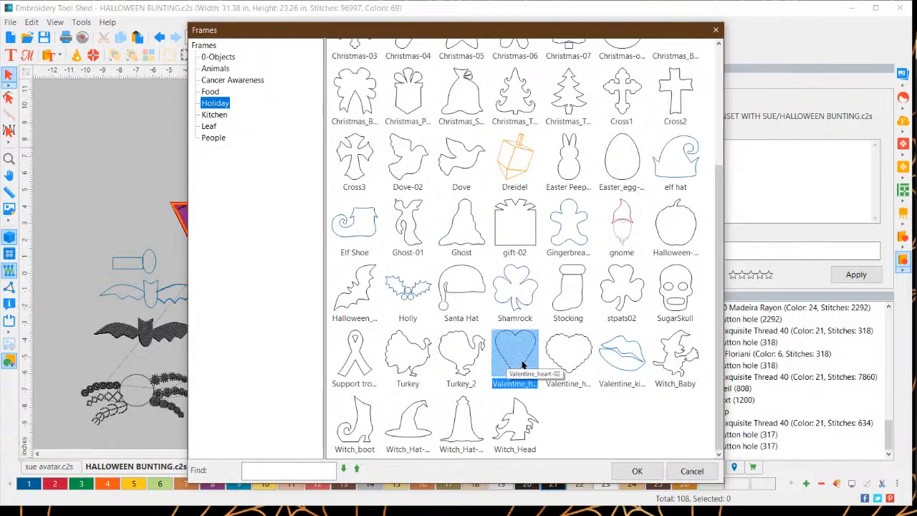
click(400, 433)
click(637, 471)
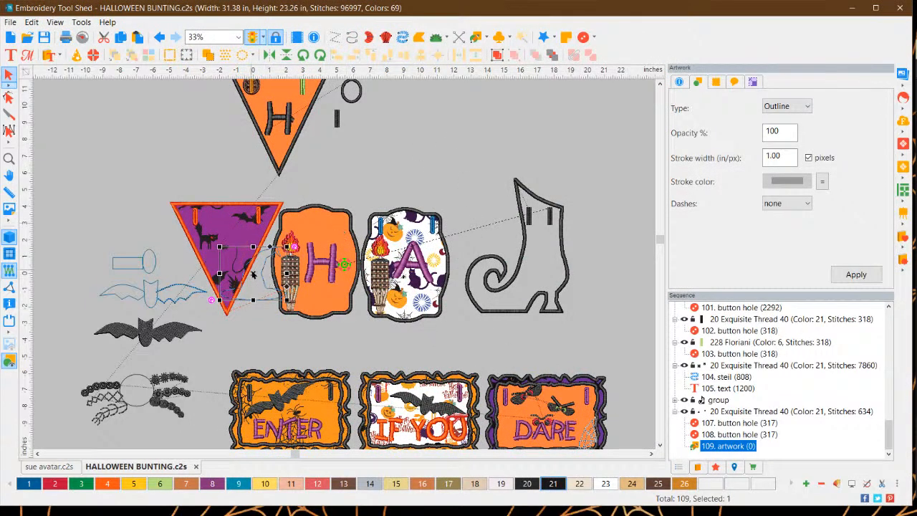
Move the witch hat outline above the boot and enlarge it proportionally to about 6 by 5 inches.
drag(270, 278, 490, 137)
scroll(514, 132, up, 2)
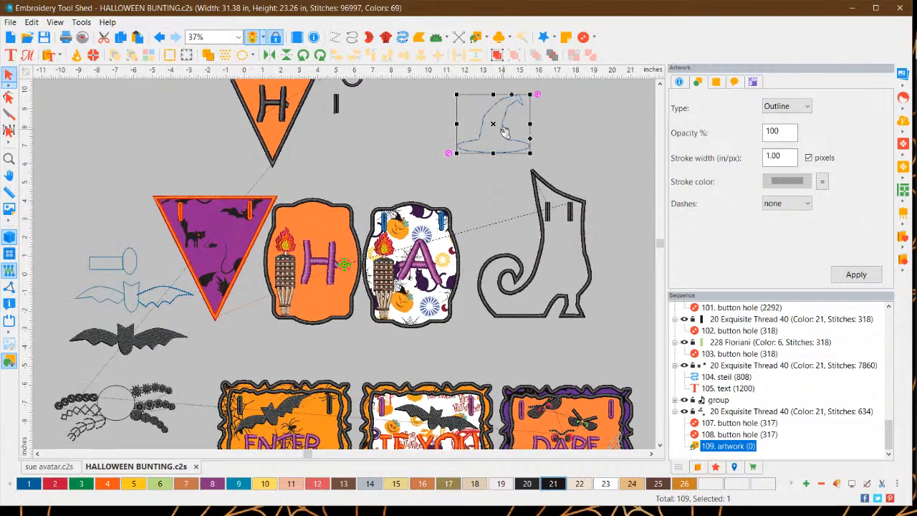
click(659, 85)
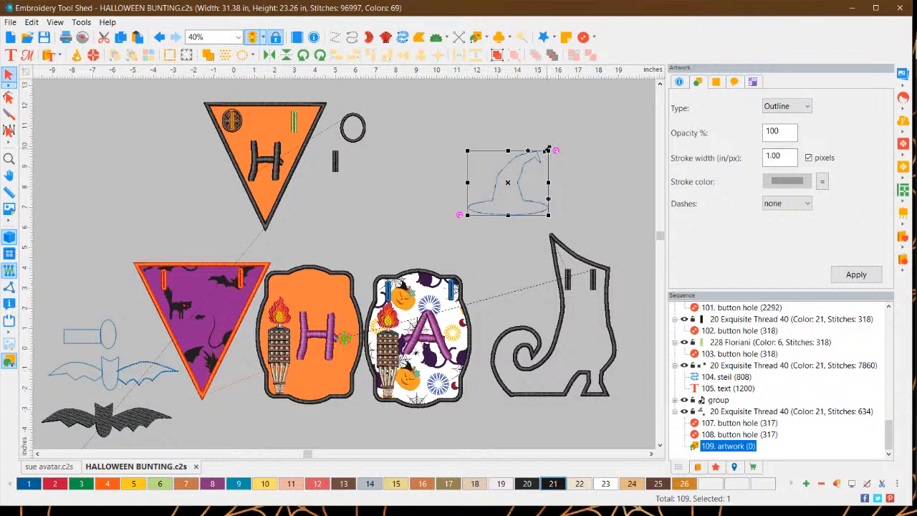
drag(546, 153, 558, 185)
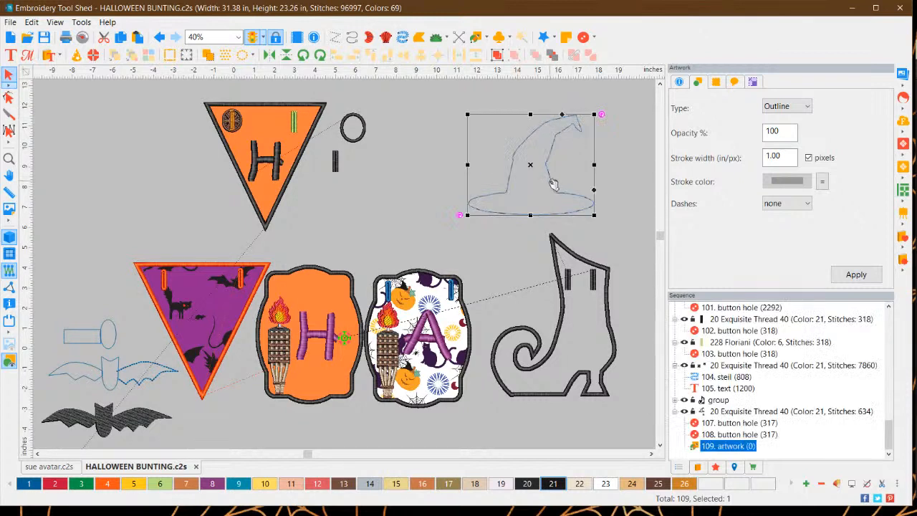
Copy and paste the witch hat outline in place and select both artwork copies in the sequence.
right_click(551, 186)
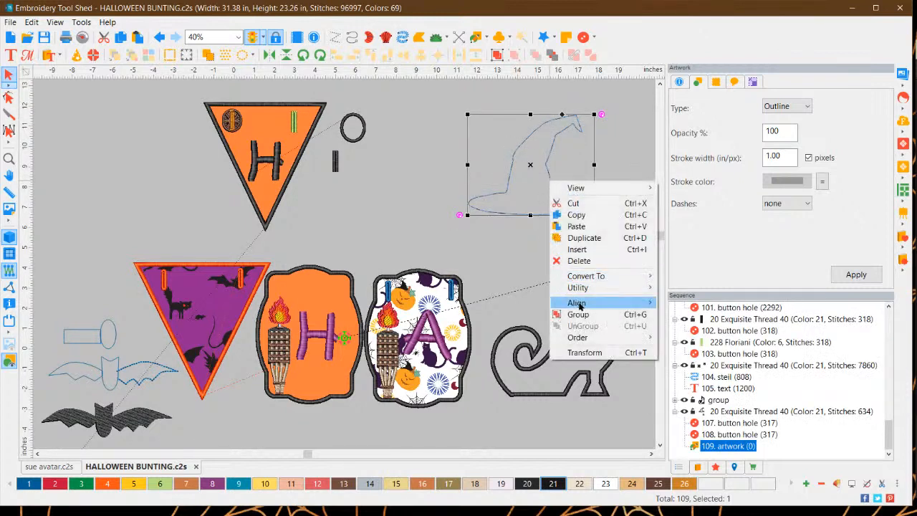
click(592, 215)
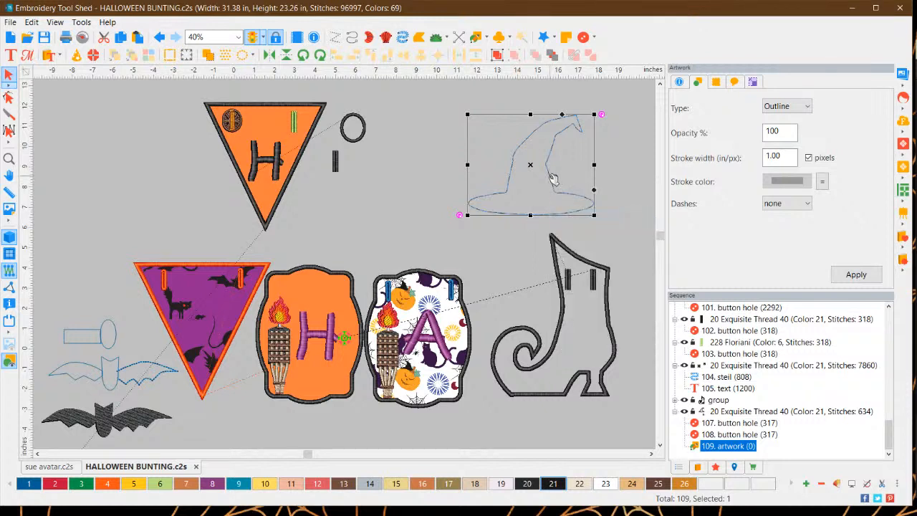
right_click(552, 175)
click(577, 210)
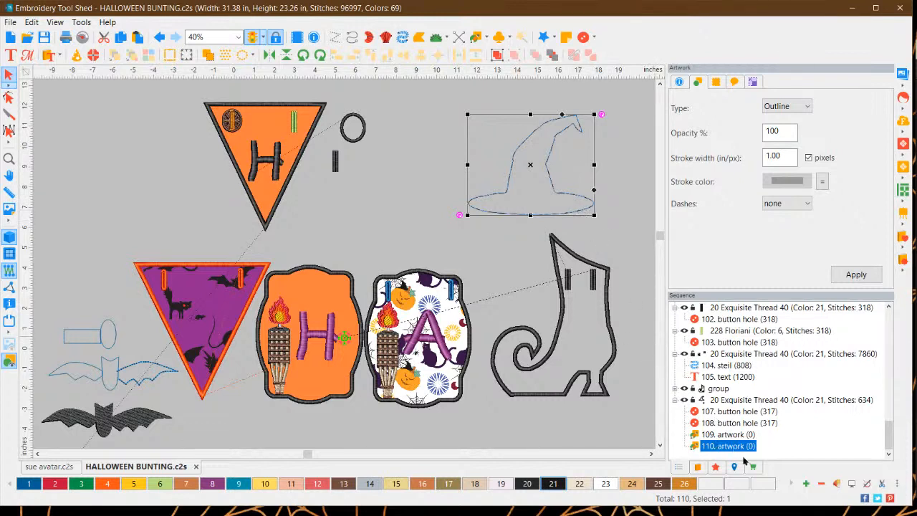
ctrl+click(723, 435)
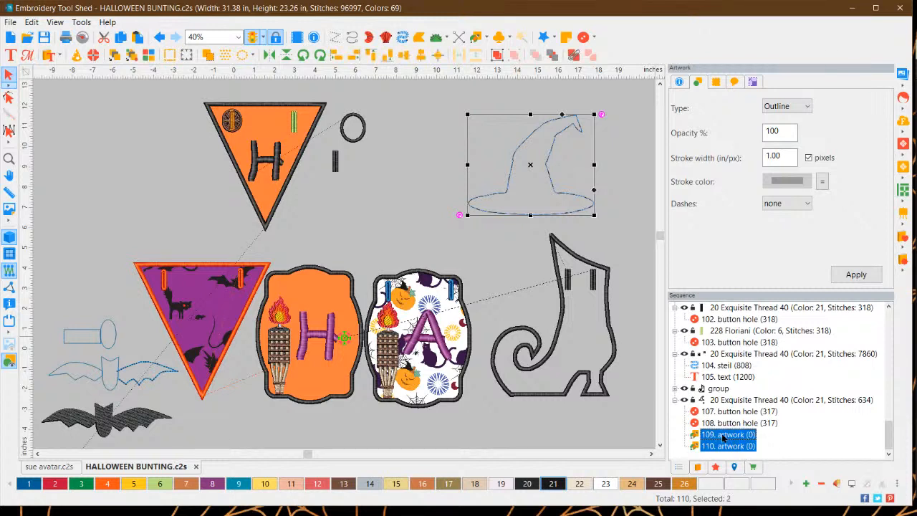
Convert the last witch hat artwork copy in the sequence to an applique.
click(736, 448)
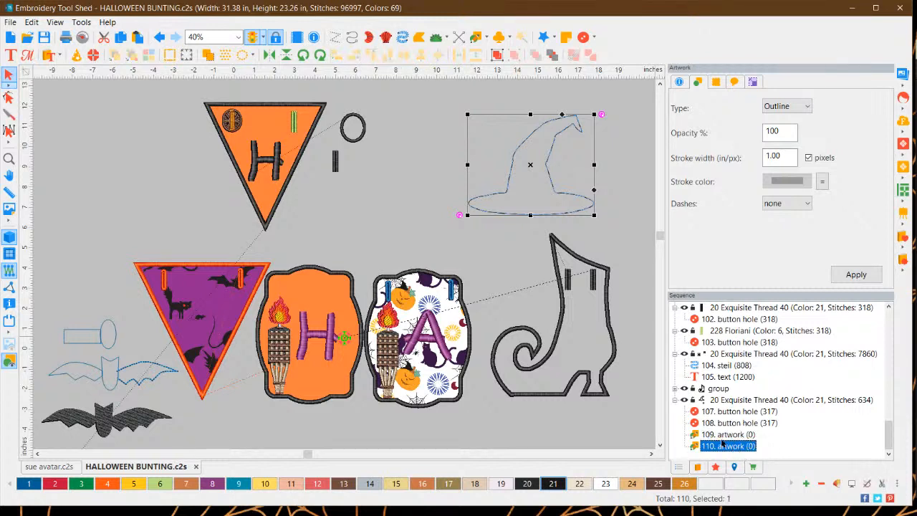
right_click(577, 210)
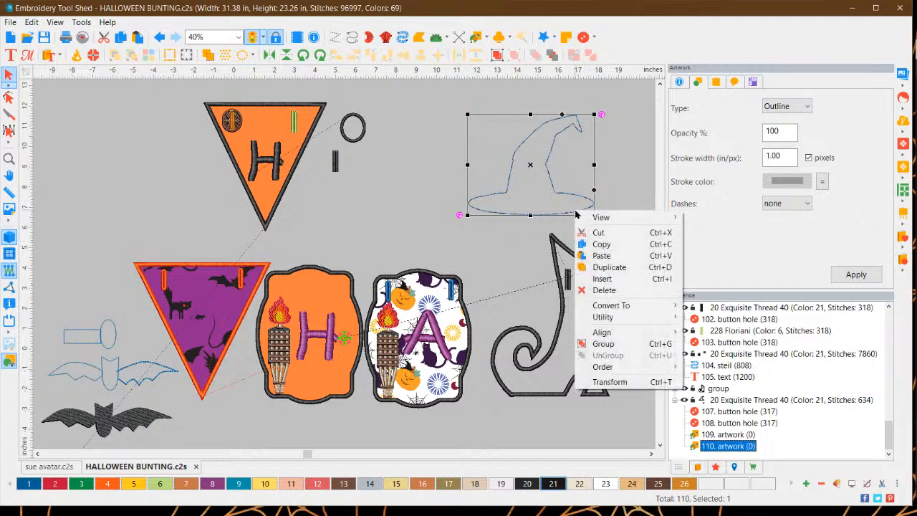
mouse_move(627, 306)
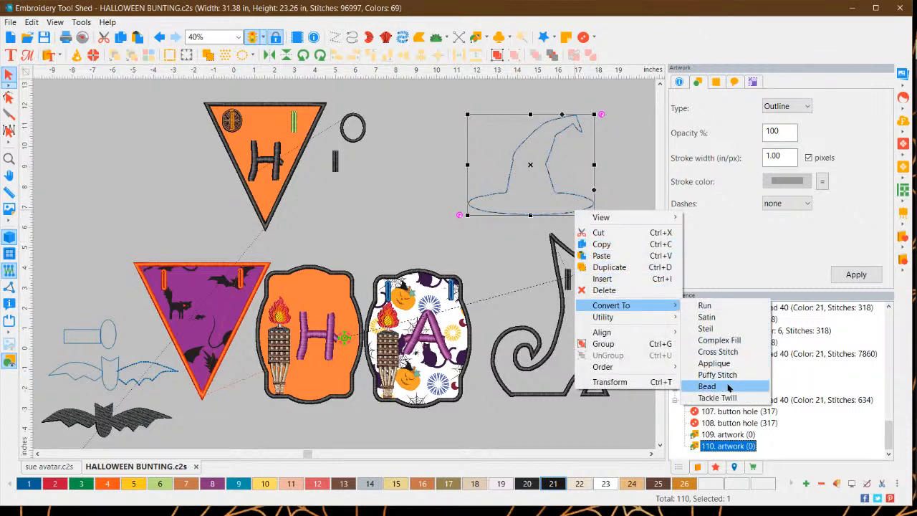
click(728, 367)
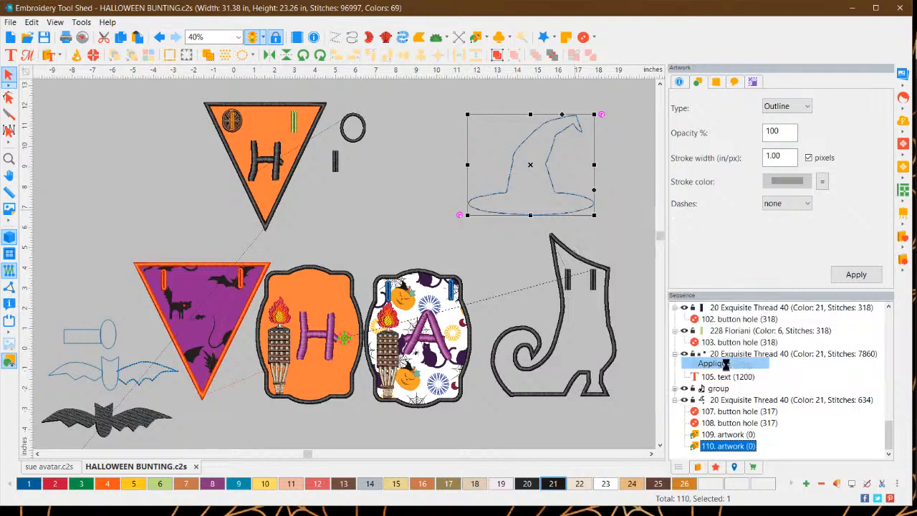
click(460, 248)
Convert the remaining witch hat artwork outline to a run stitch.
click(728, 434)
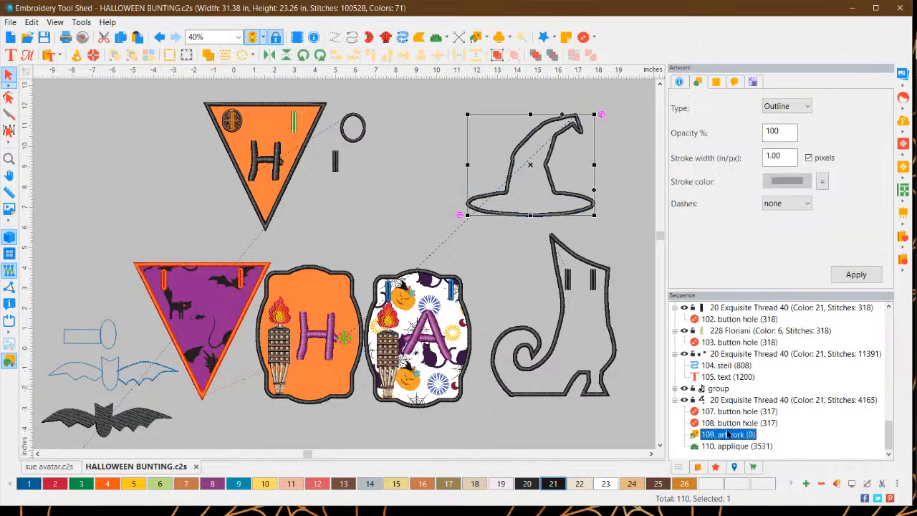
scroll(580, 200, up, 3)
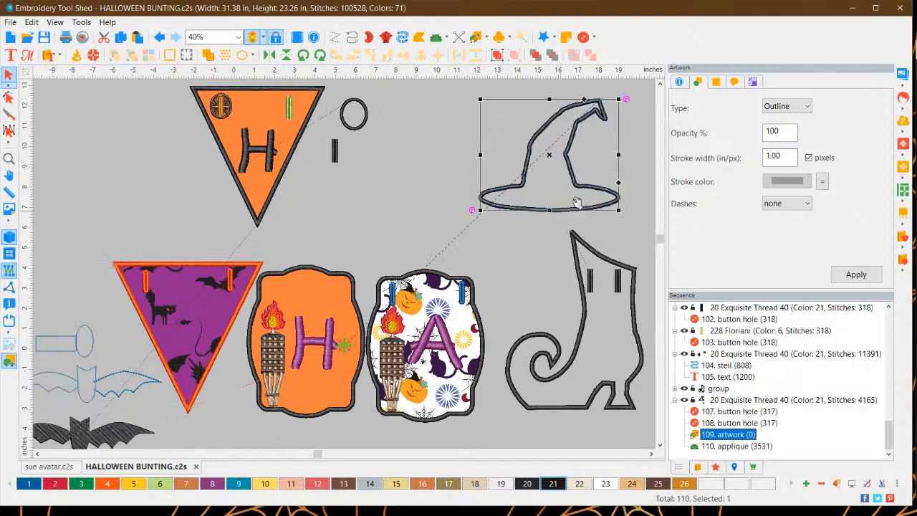
click(653, 454)
click(653, 453)
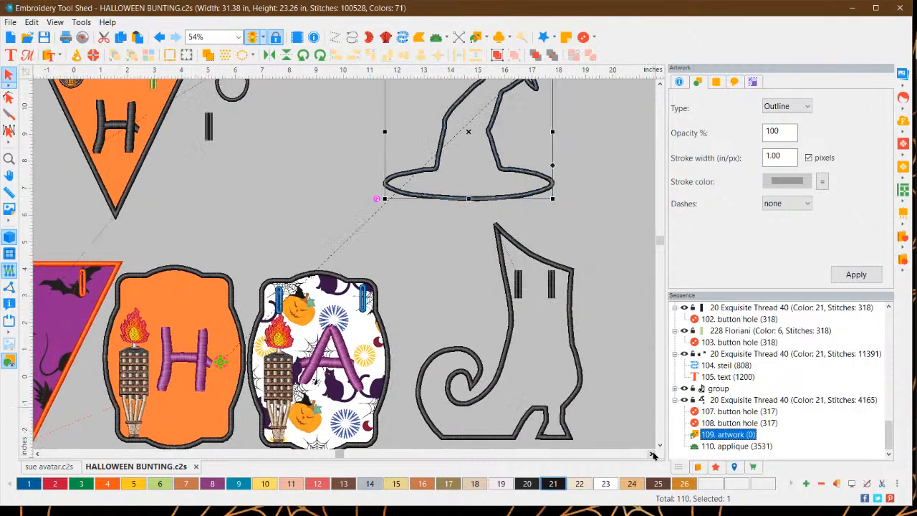
scroll(534, 138, up, 2)
scroll(534, 138, up, 1)
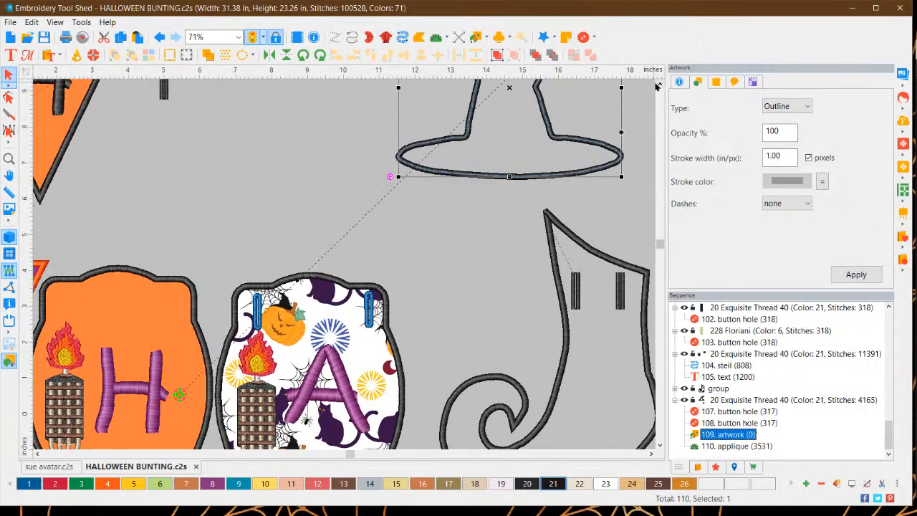
click(661, 84)
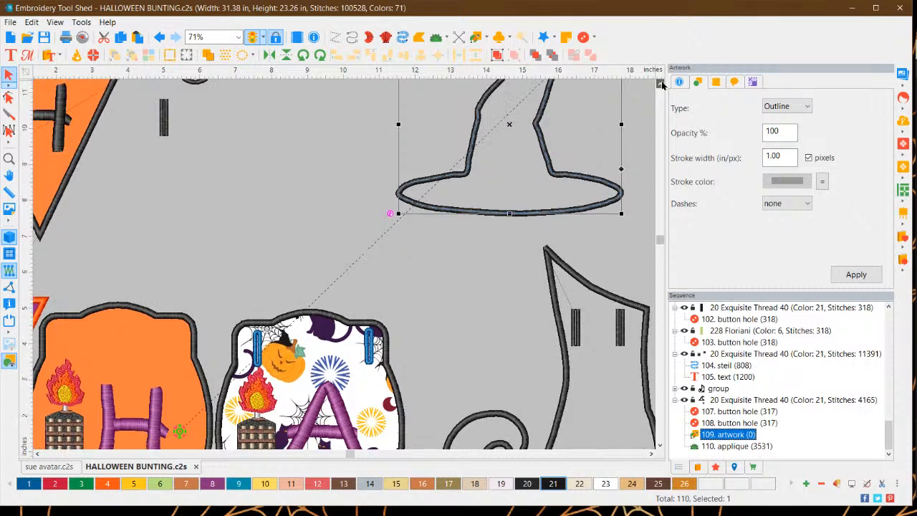
click(660, 84)
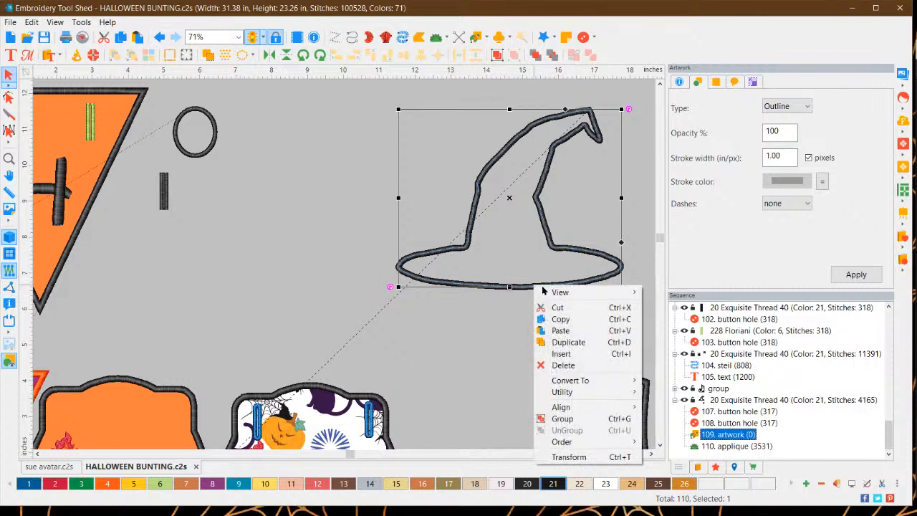
mouse_move(587, 380)
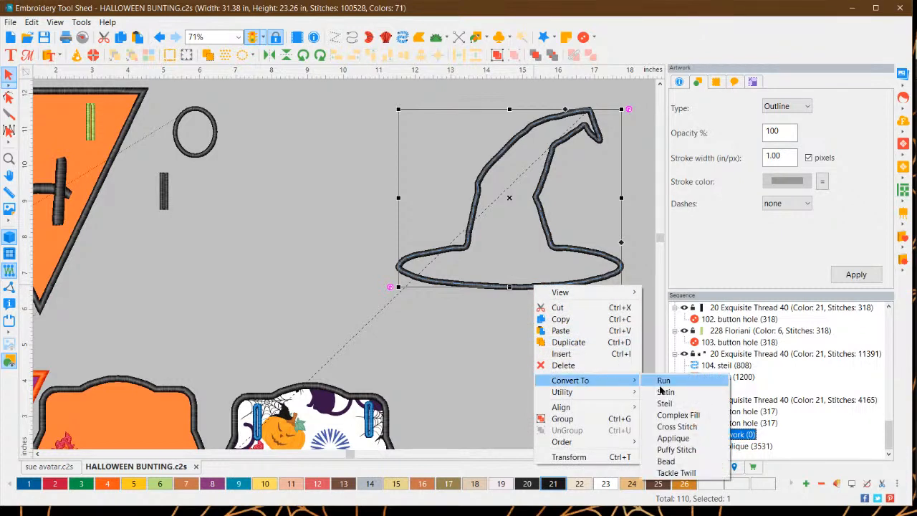
click(662, 381)
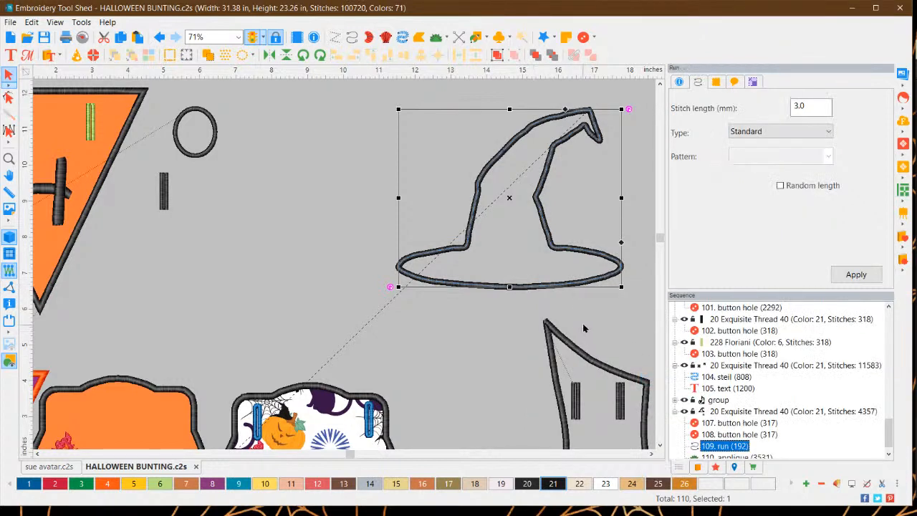
click(495, 309)
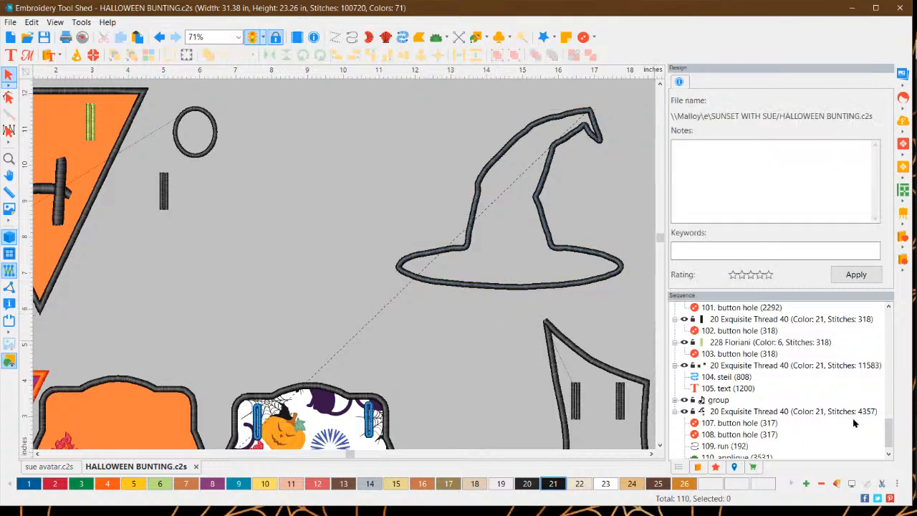
Try ordering the witch hat's run stitch to the front so it follows the applique in the sequence.
scroll(888, 430, down, 1)
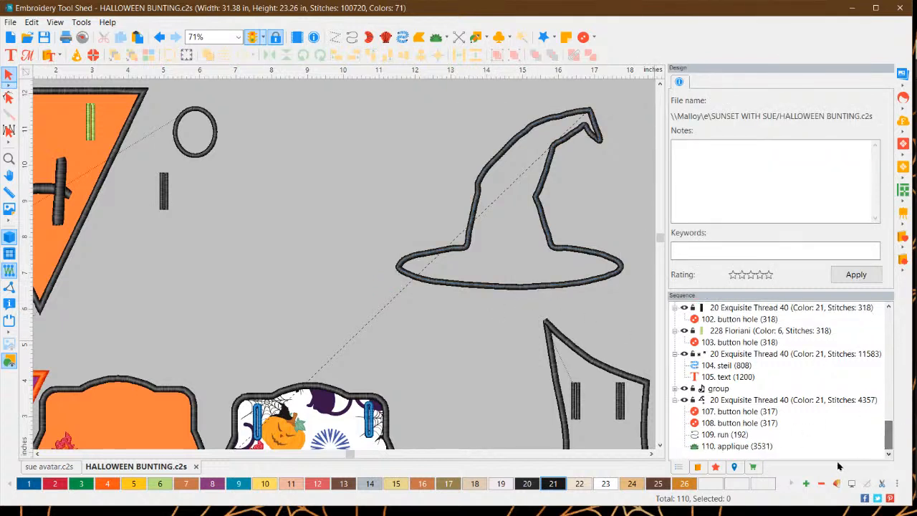
click(726, 434)
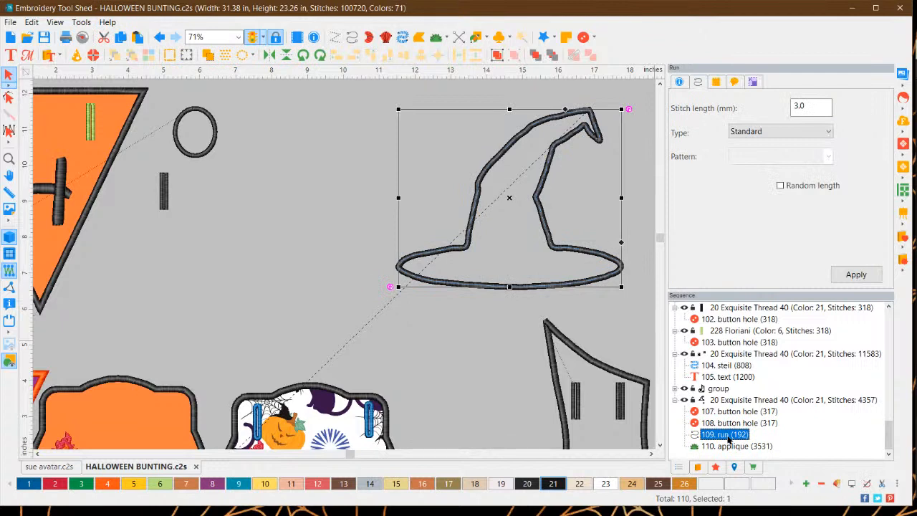
right_click(730, 438)
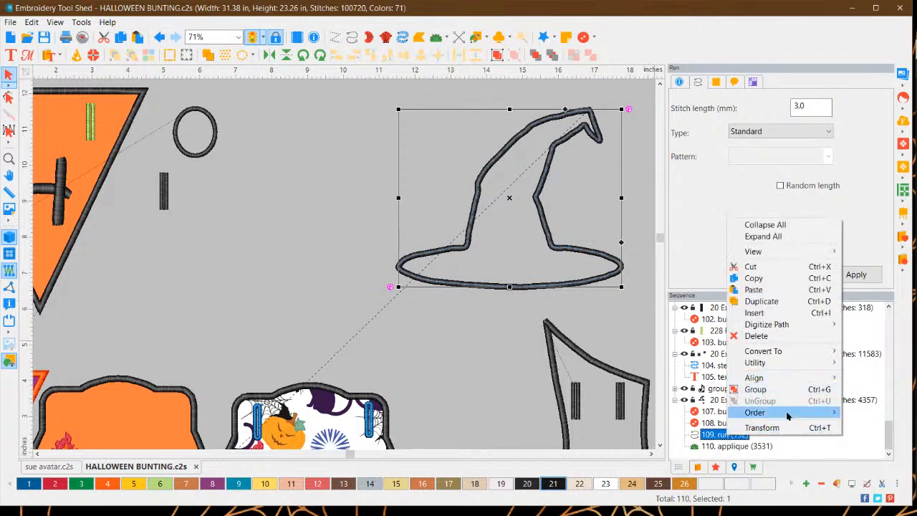
mouse_move(788, 416)
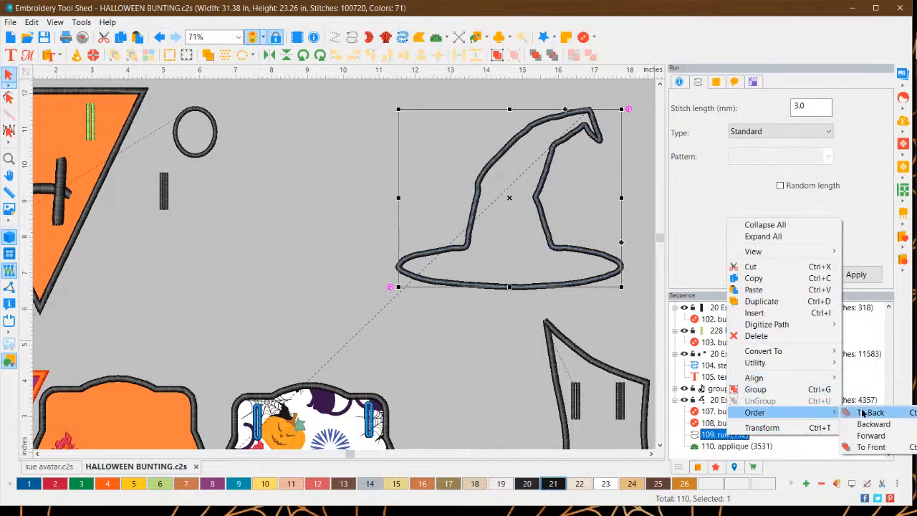
click(877, 447)
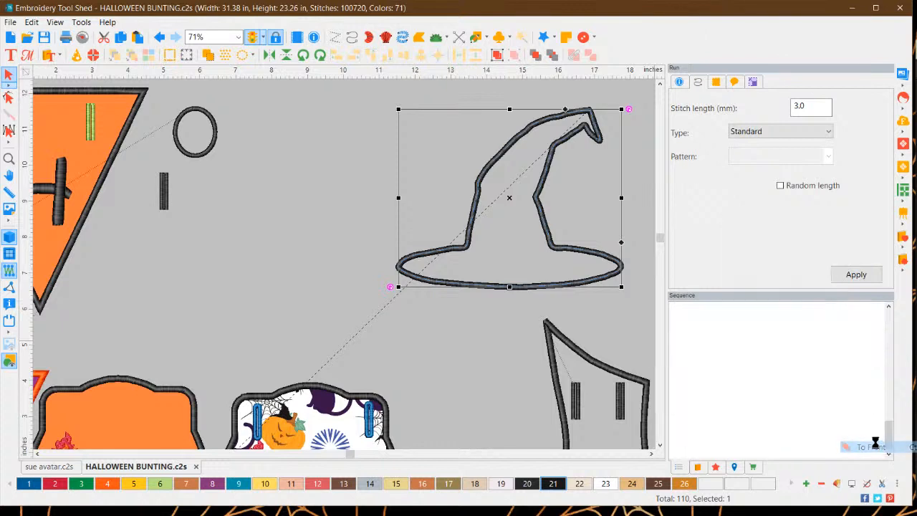
click(603, 404)
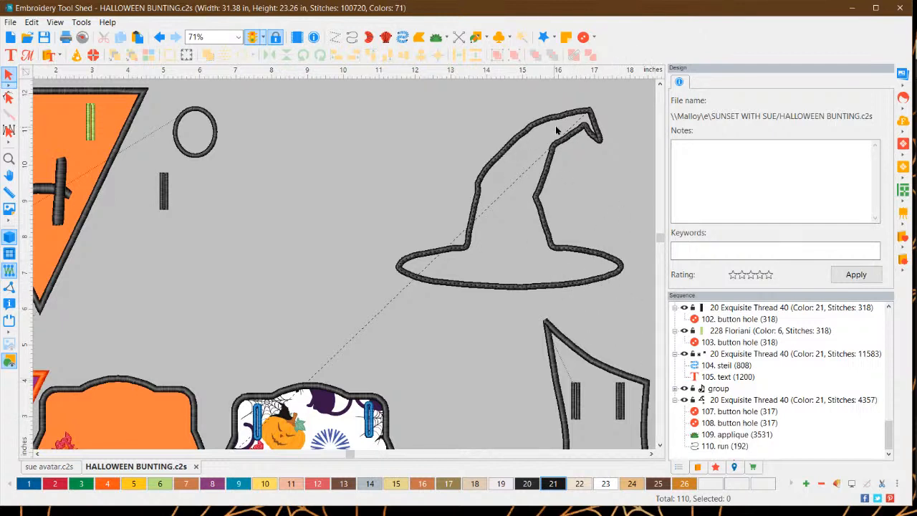
Check the hat's applique and run items in the sequence, and undo the run stitch's order change.
click(731, 435)
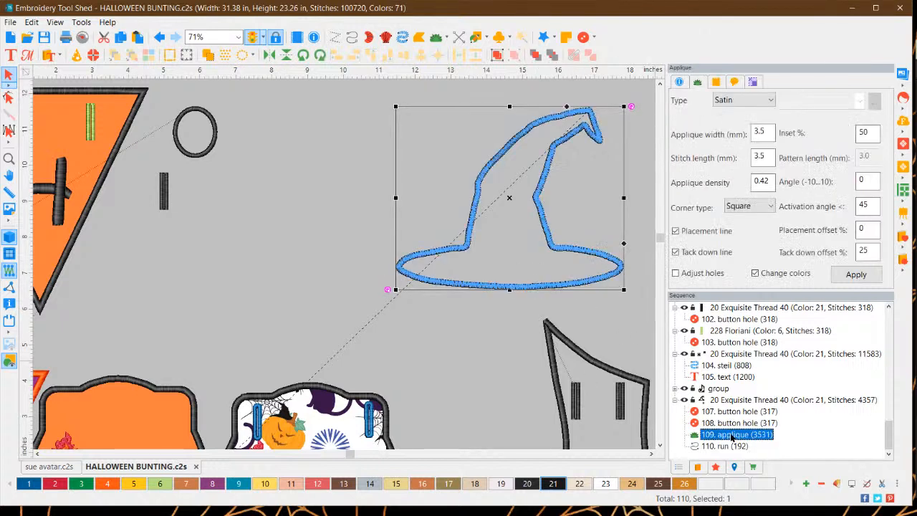
click(731, 445)
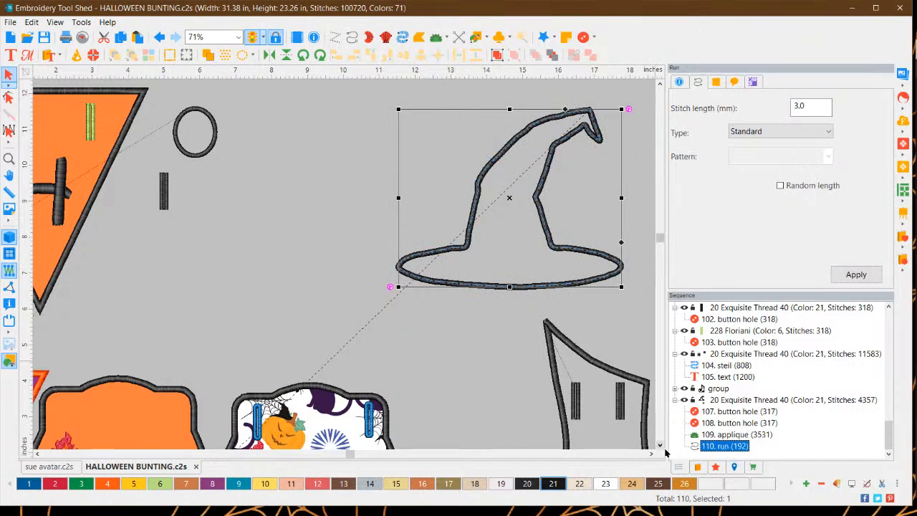
key(Escape)
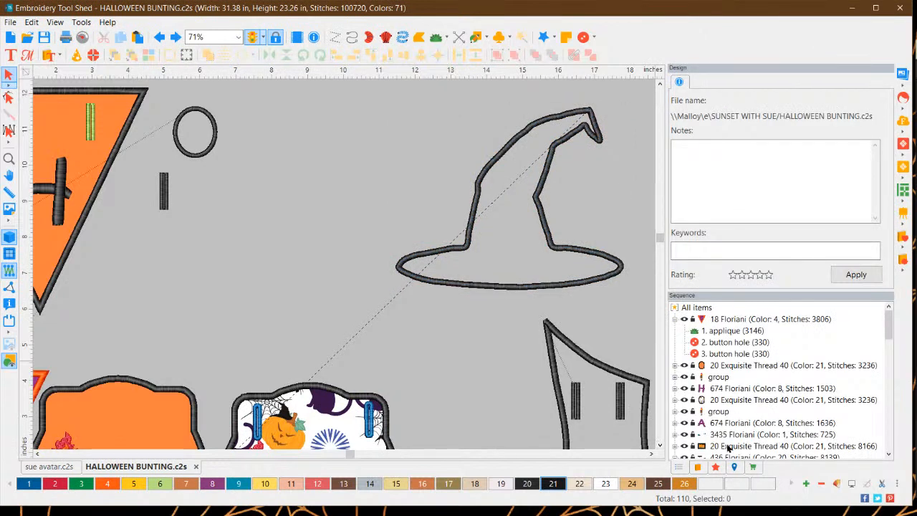
click(568, 285)
click(335, 238)
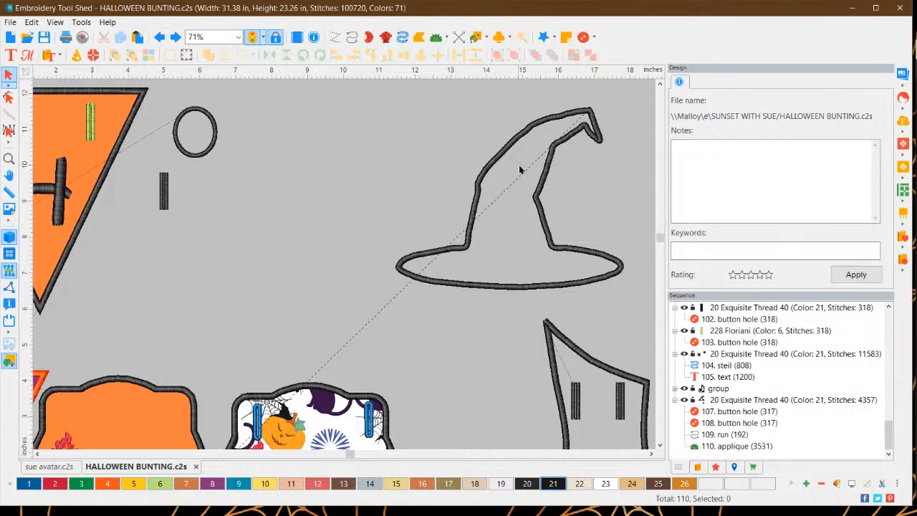
Examine the overall layout of the bunting pieces and the letter A plaque with its torch and button holes.
scroll(326, 208, down, 3)
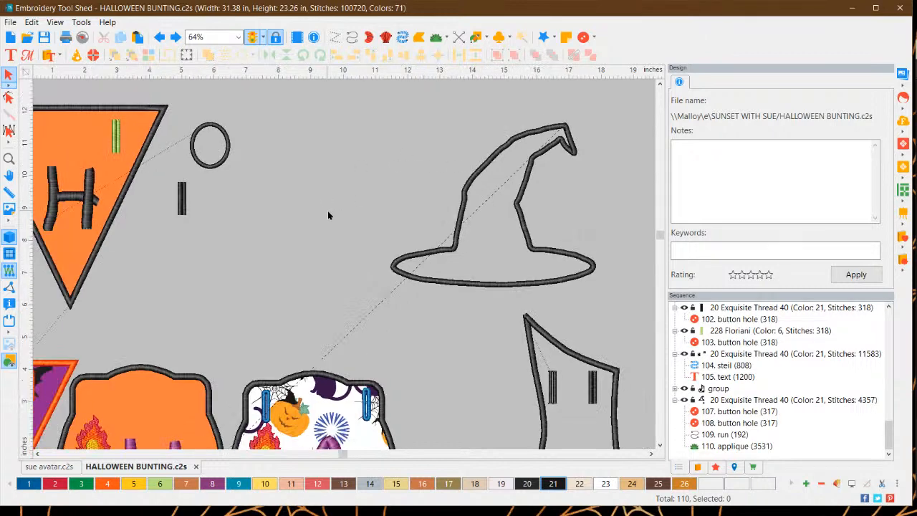
scroll(353, 237, down, 3)
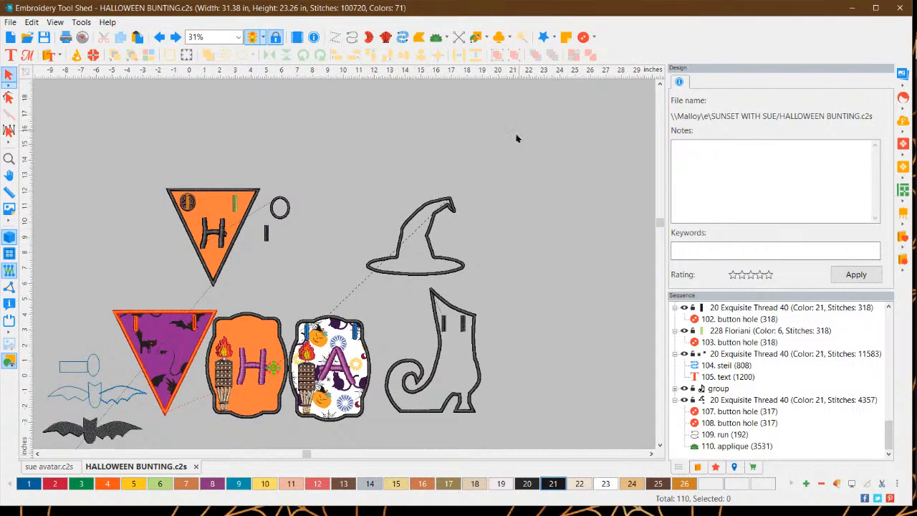
scroll(97, 354, down, 1)
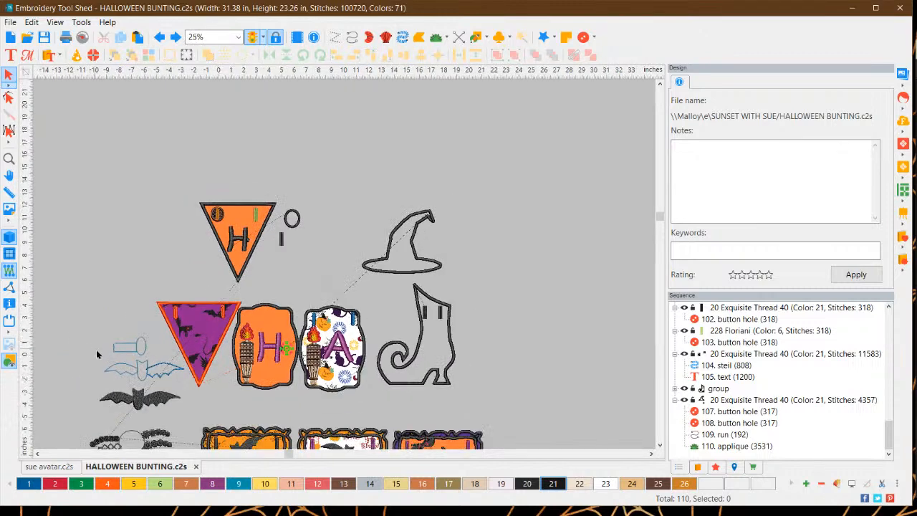
scroll(88, 395, up, 1)
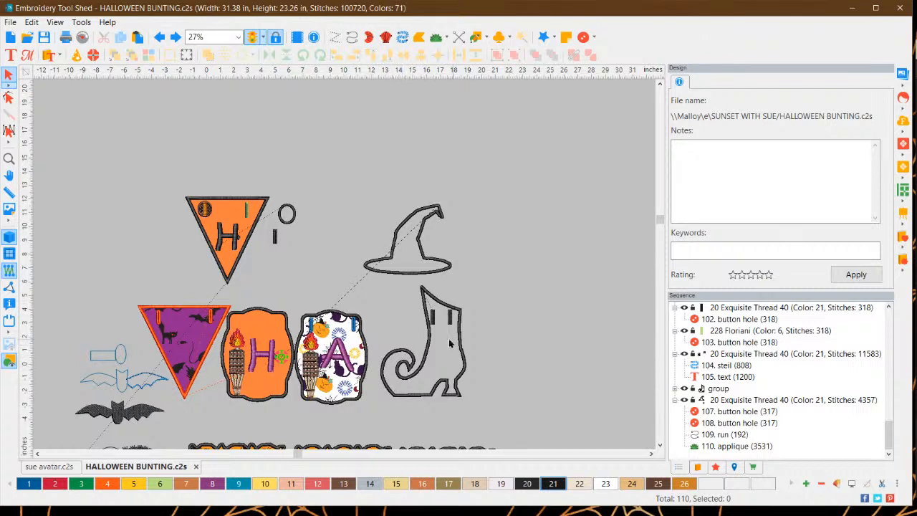
scroll(239, 414, up, 3)
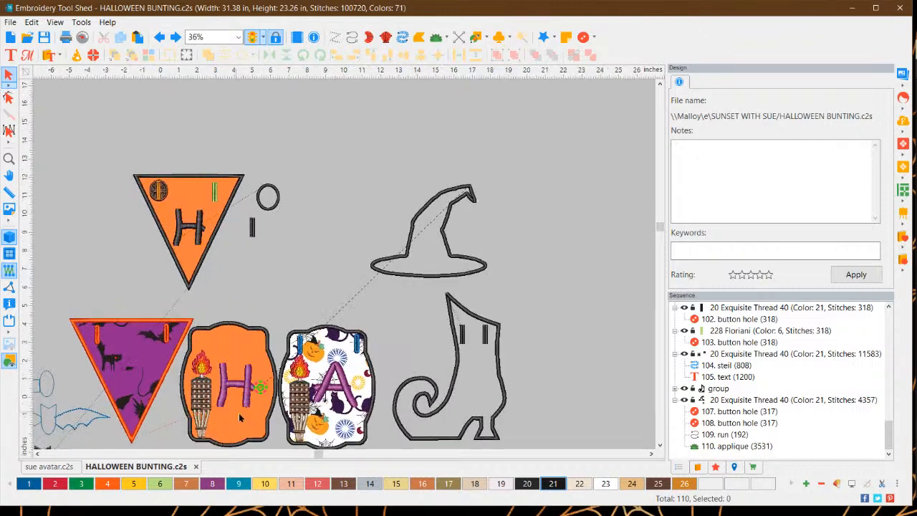
click(660, 445)
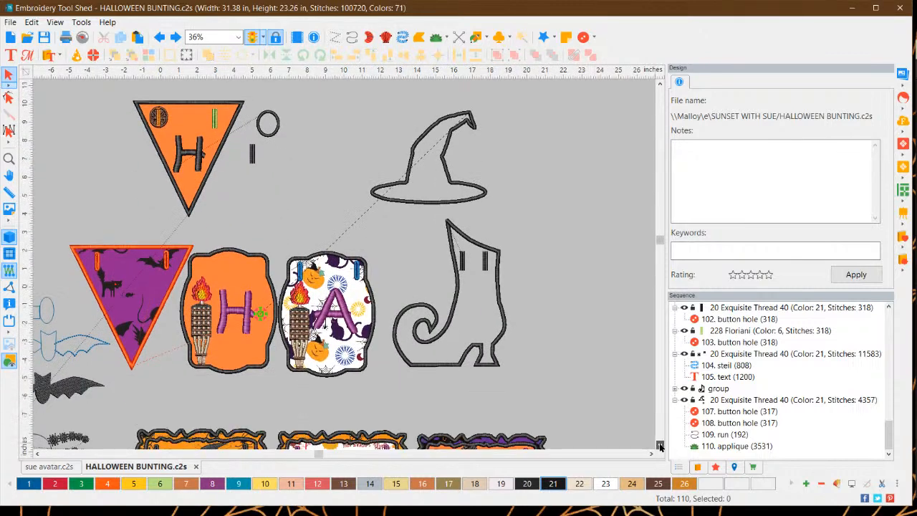
scroll(606, 244, up, 3)
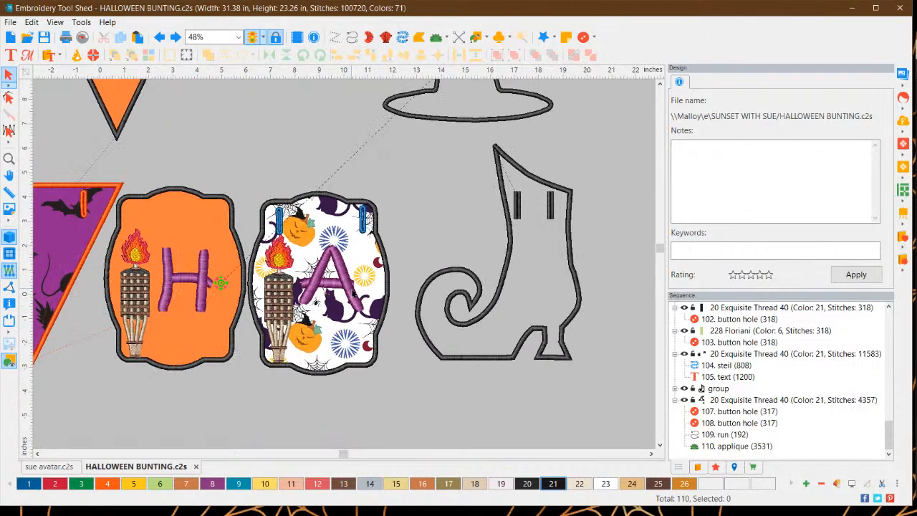
scroll(288, 293, up, 3)
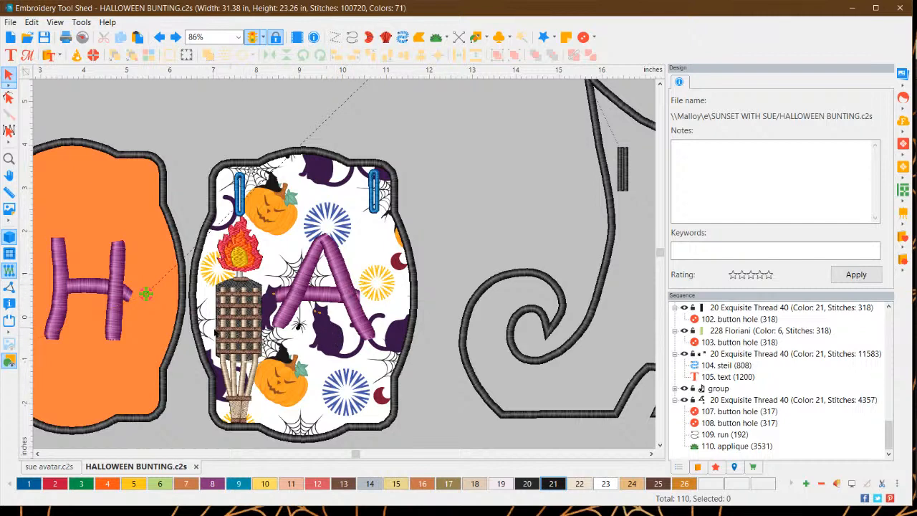
scroll(207, 350, down, 3)
scroll(184, 345, down, 1)
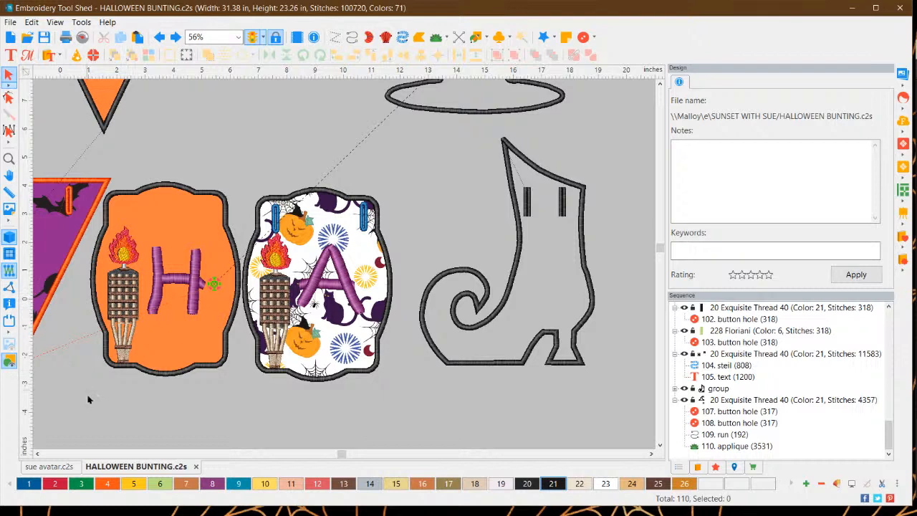
Look over the purple triangle pennant and the bat outlines and stitched bat beside it.
click(37, 453)
click(37, 454)
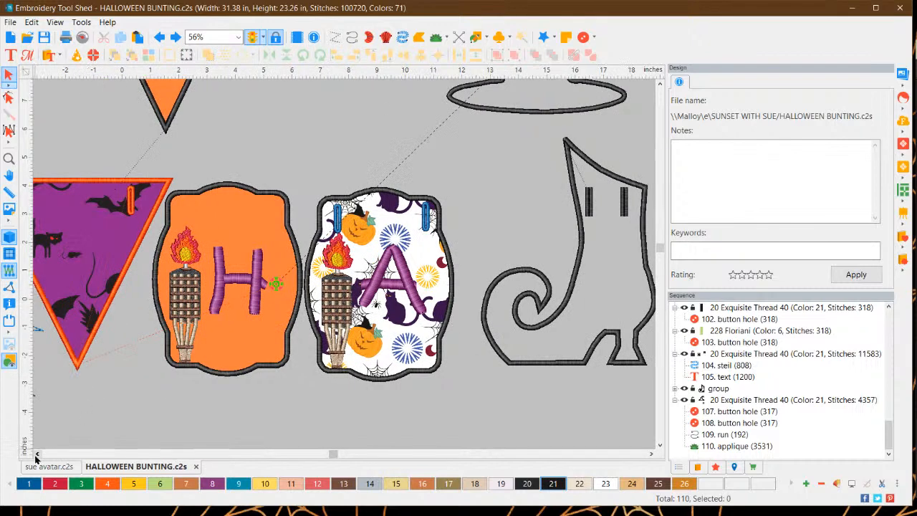
click(37, 454)
click(38, 454)
click(38, 454)
click(37, 454)
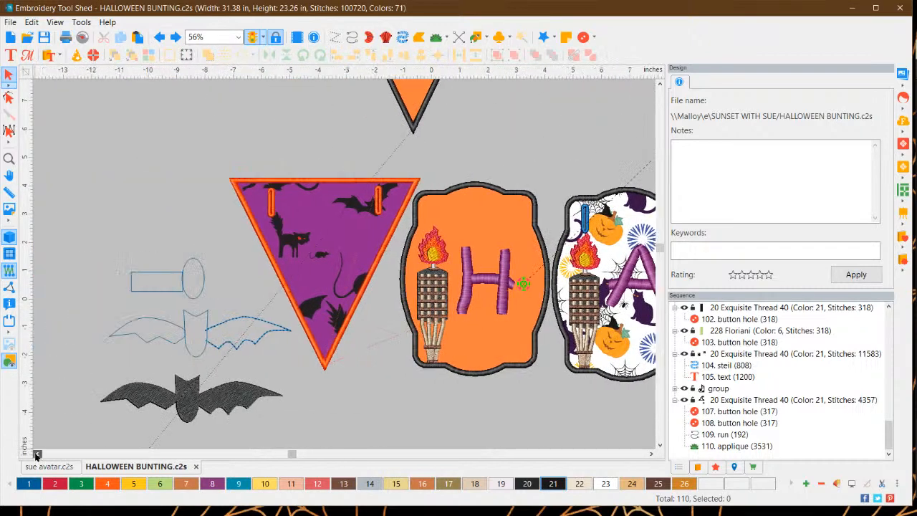
click(37, 454)
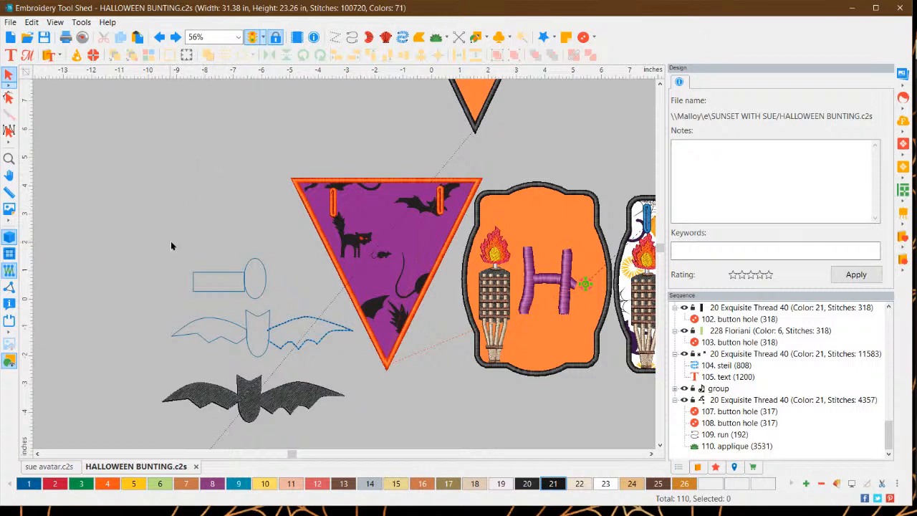
Draw a tall, narrow ellipse outline in the empty area above the bat artwork, about 0.8 by 1.6 inches.
drag(170, 242, 291, 301)
click(242, 204)
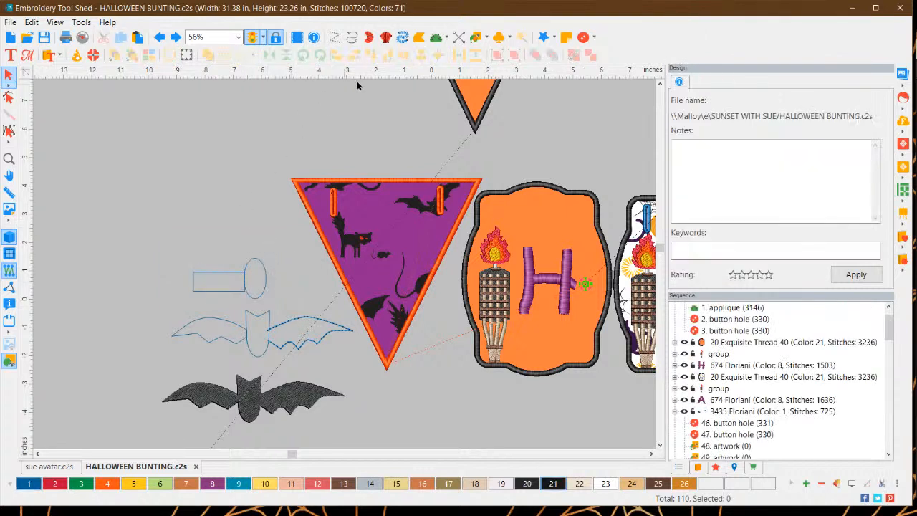
click(484, 39)
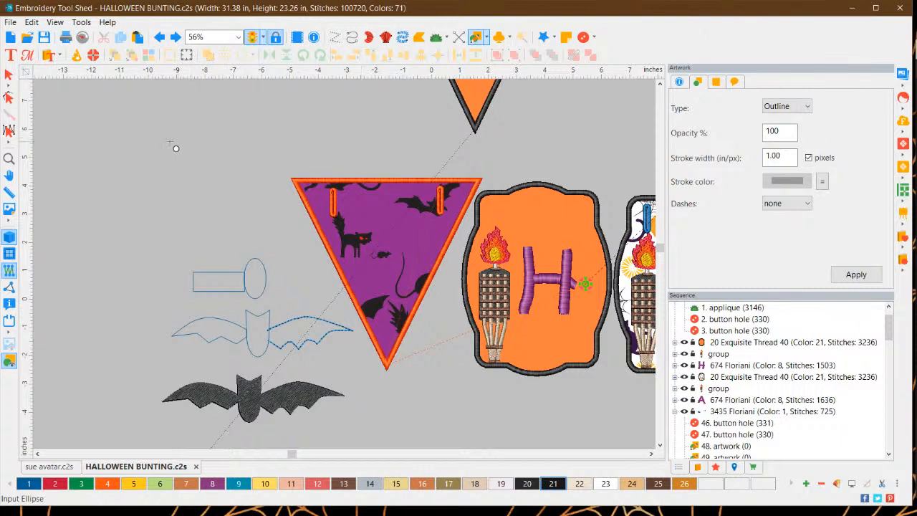
drag(187, 142, 215, 194)
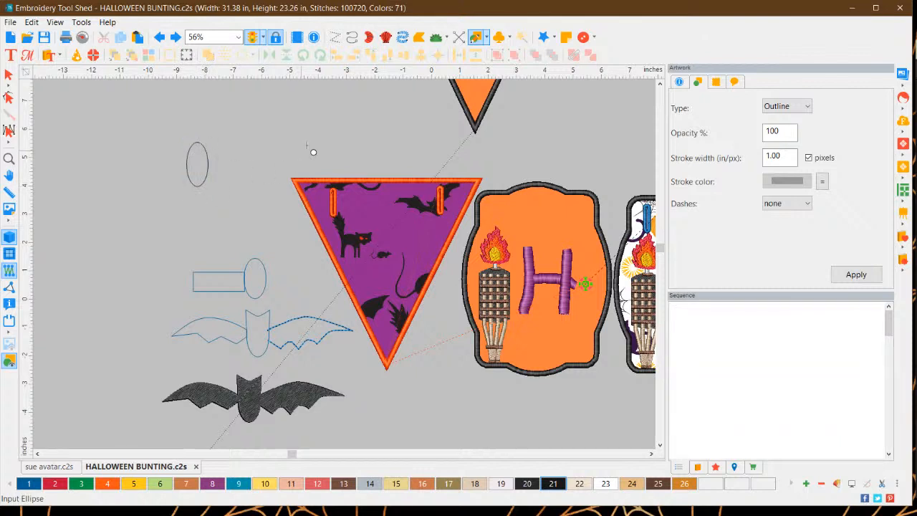
Draw a rectangle outline about 2.5 inches wide and 0.8 inch high, extending sideways from the new ellipse's left edge.
click(488, 38)
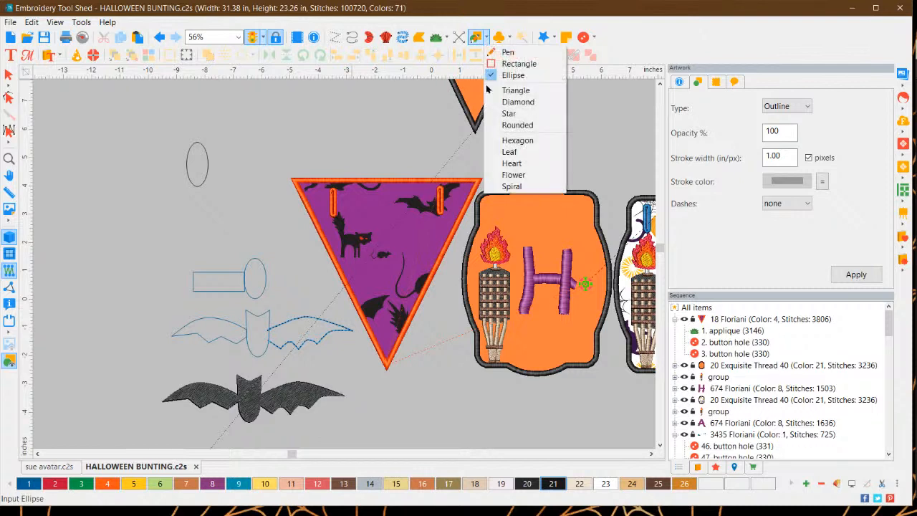
click(515, 64)
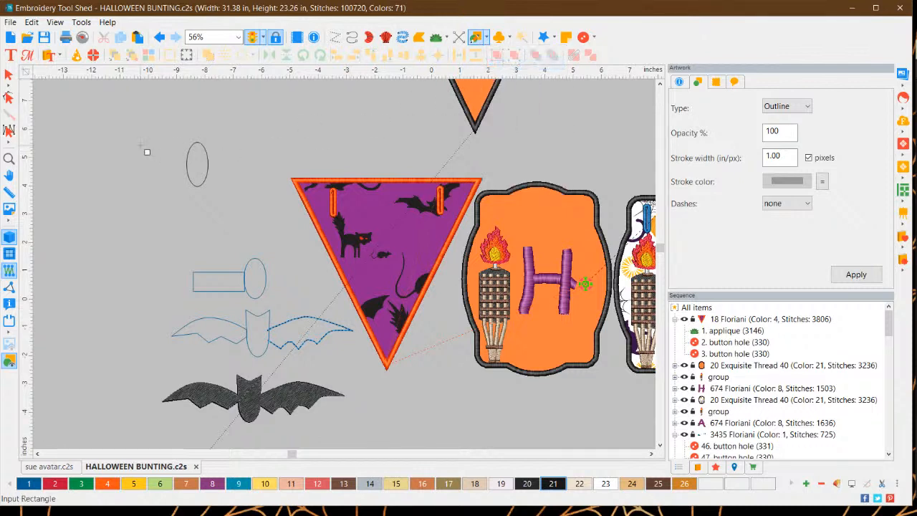
drag(117, 150, 188, 171)
click(9, 75)
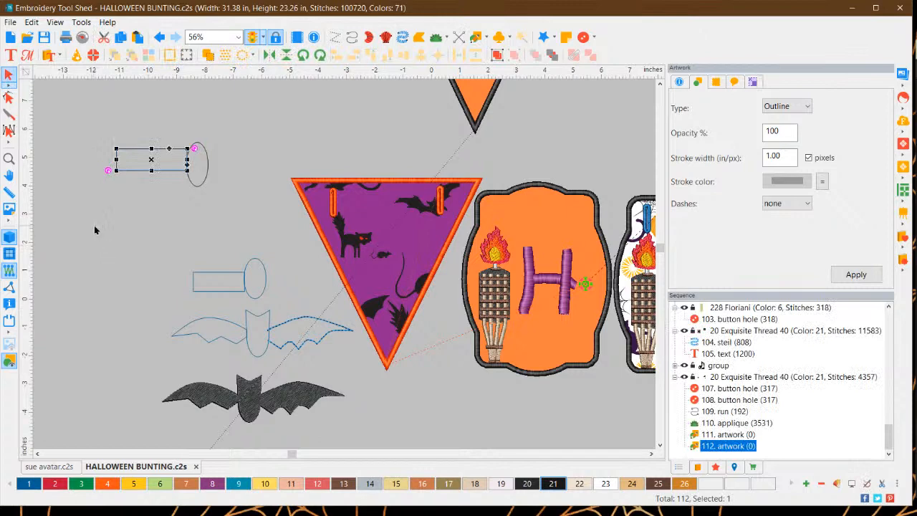
Select the new ellipse and rectangle together and move them down, closer to the existing bat outlines.
scroll(94, 230, up, 2)
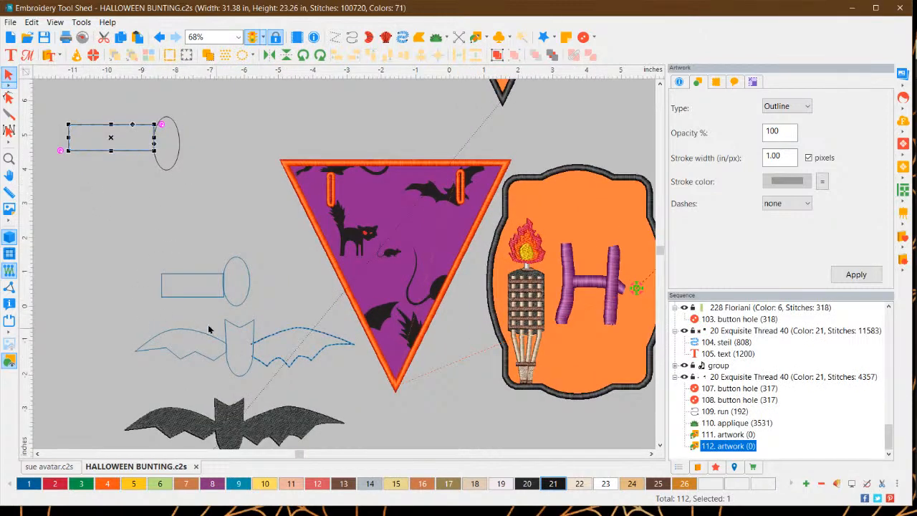
click(253, 353)
click(249, 360)
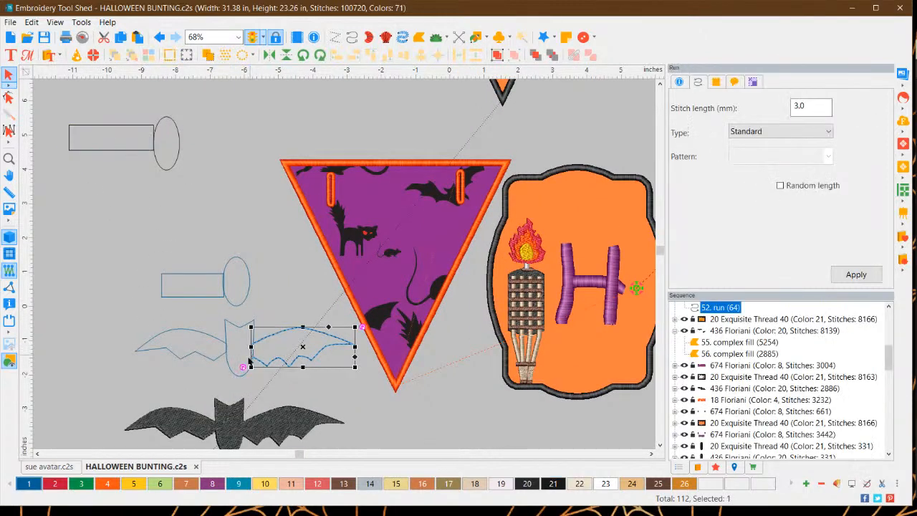
click(206, 231)
drag(227, 202, 47, 93)
click(163, 143)
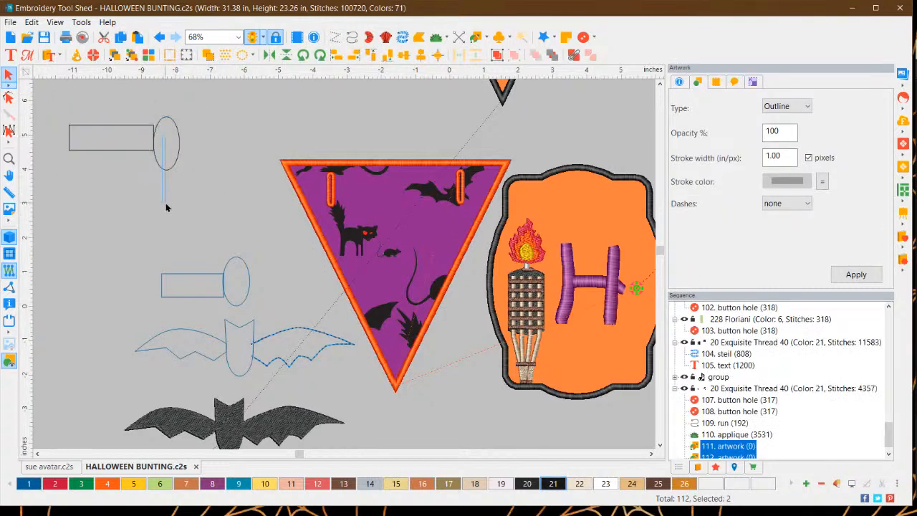
drag(56, 105, 220, 198)
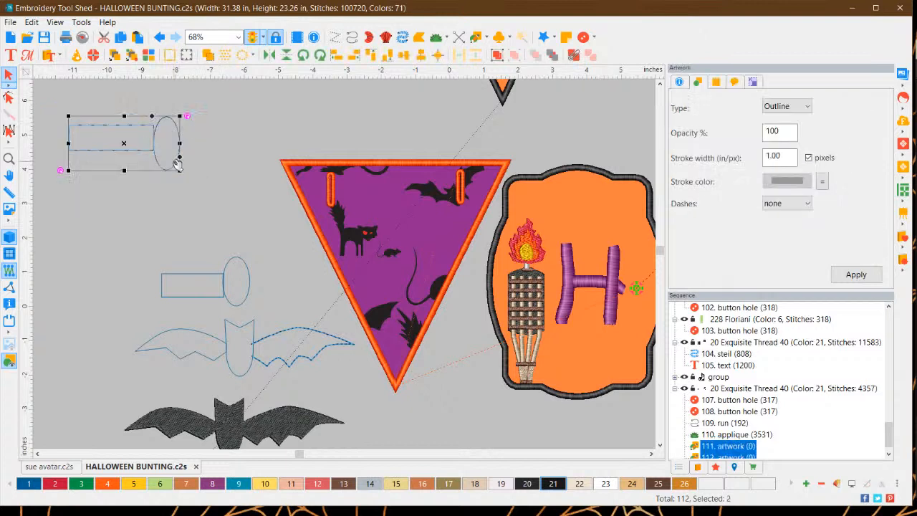
drag(120, 147, 143, 207)
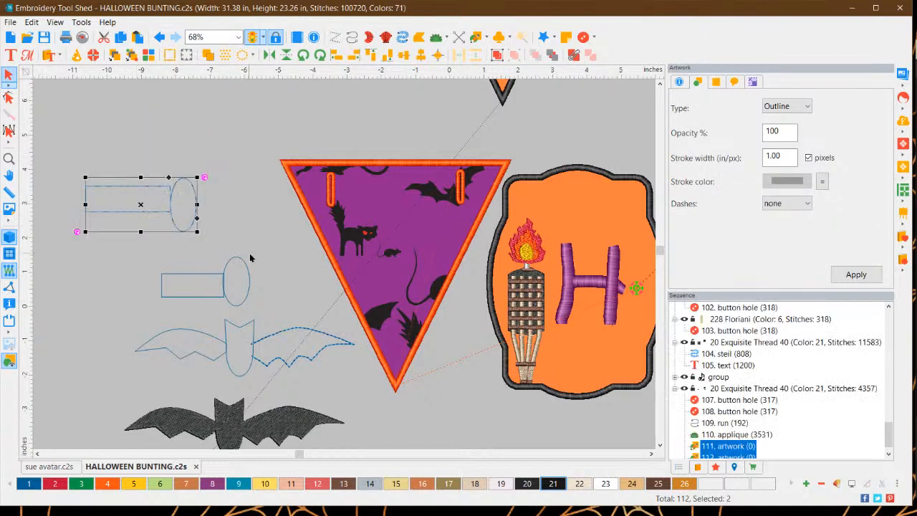
click(235, 228)
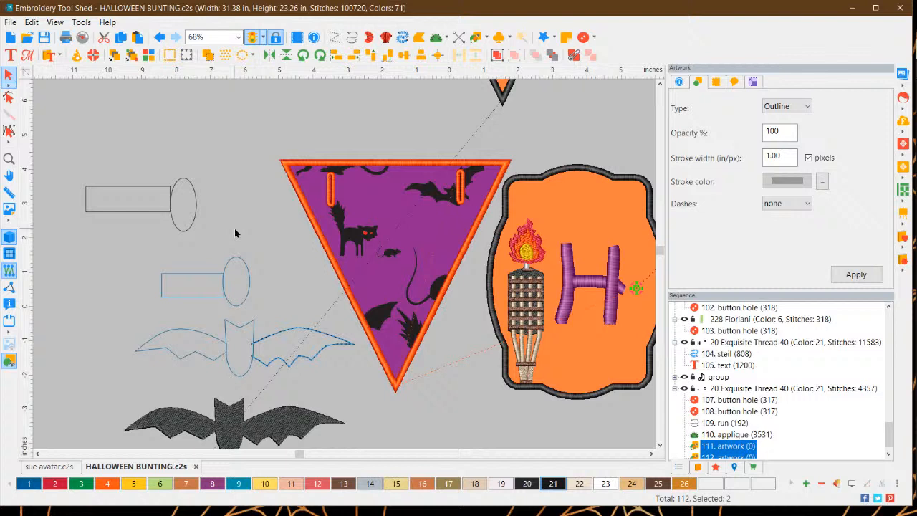
Edit the rectangle's outline and move its two corners beside the ellipse closer together to narrow the wing's base.
click(142, 192)
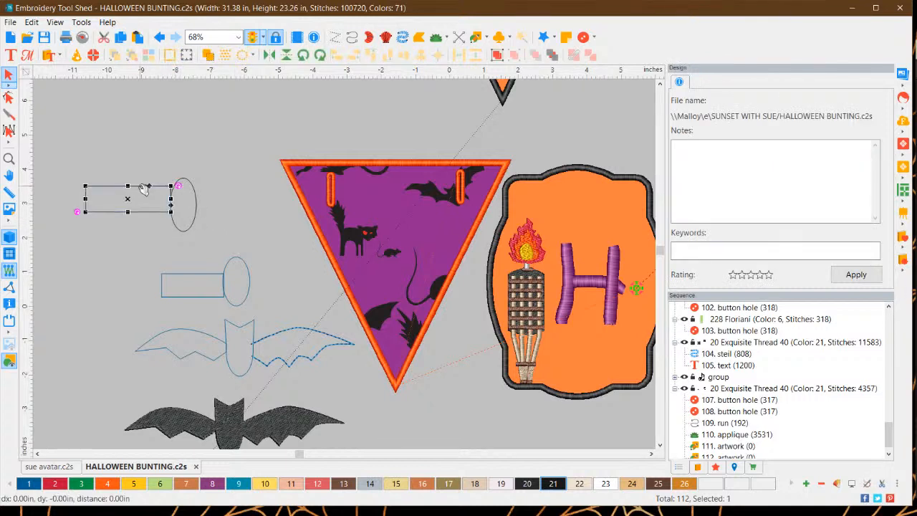
click(7, 98)
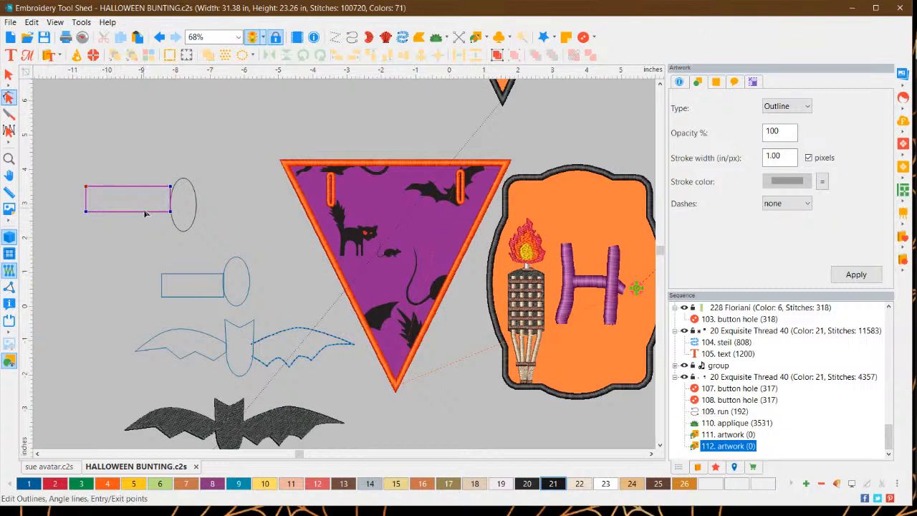
drag(173, 212, 170, 207)
drag(170, 187, 172, 193)
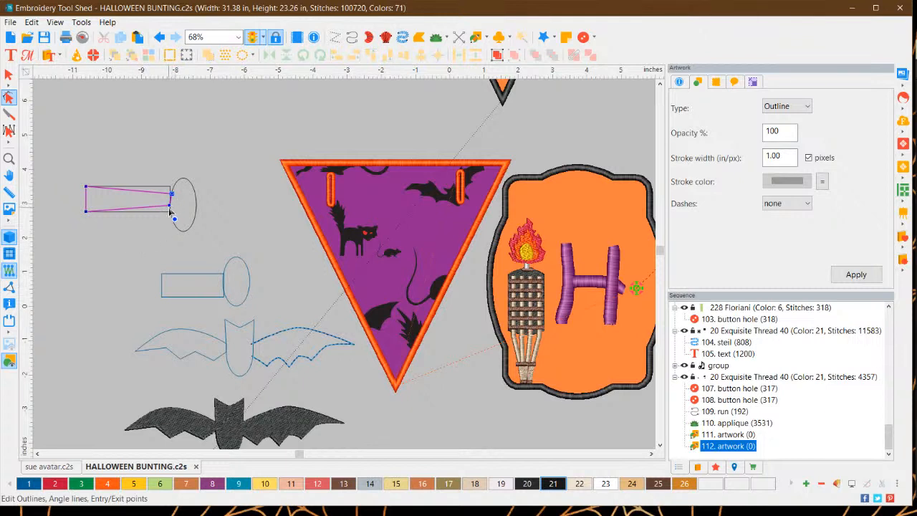
drag(169, 208, 173, 209)
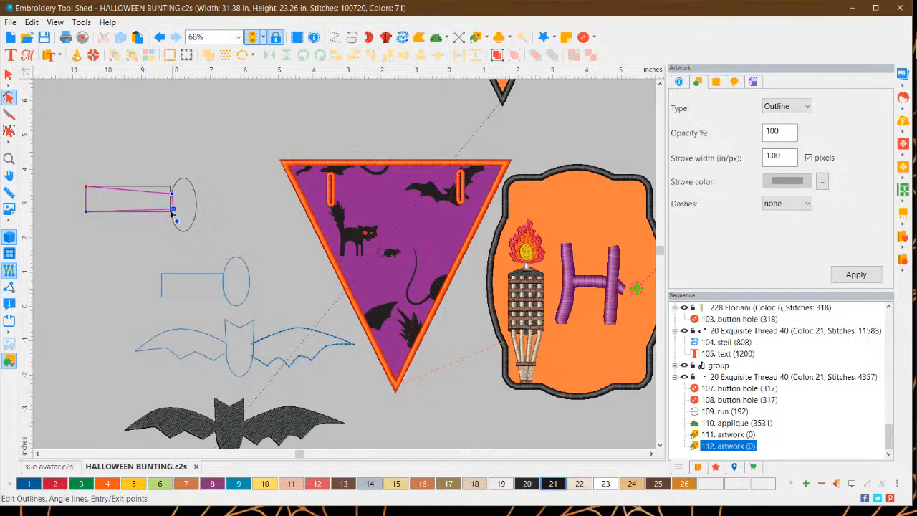
Add a point to the rectangle's top edge, raise it into a curve, and pull the outer end into a wing tip.
right_click(124, 192)
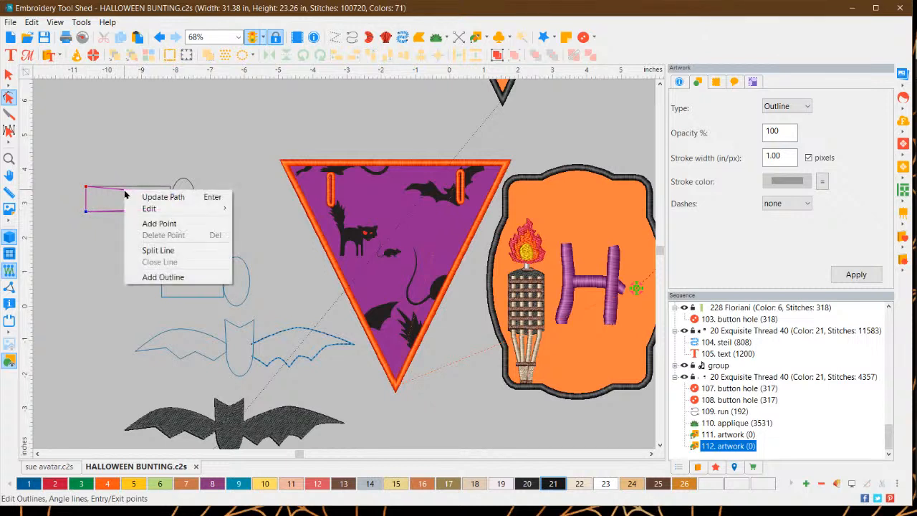
click(158, 223)
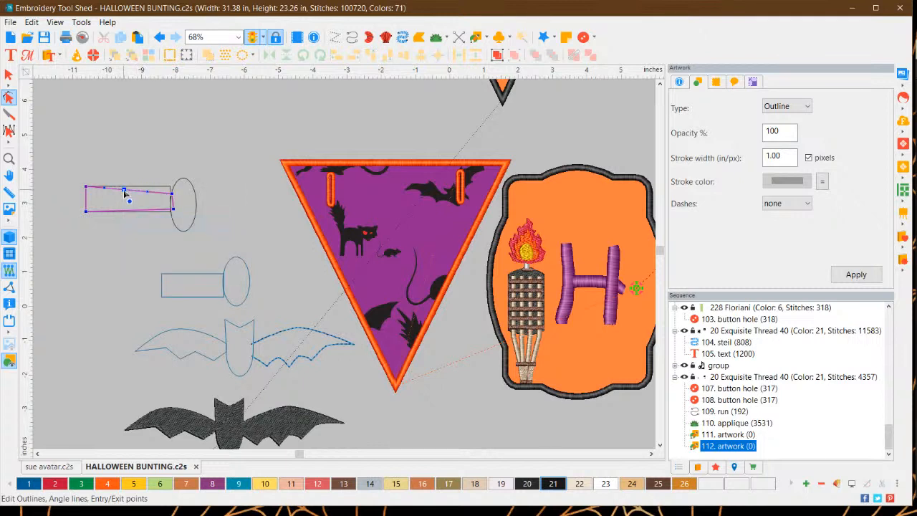
drag(125, 192, 128, 184)
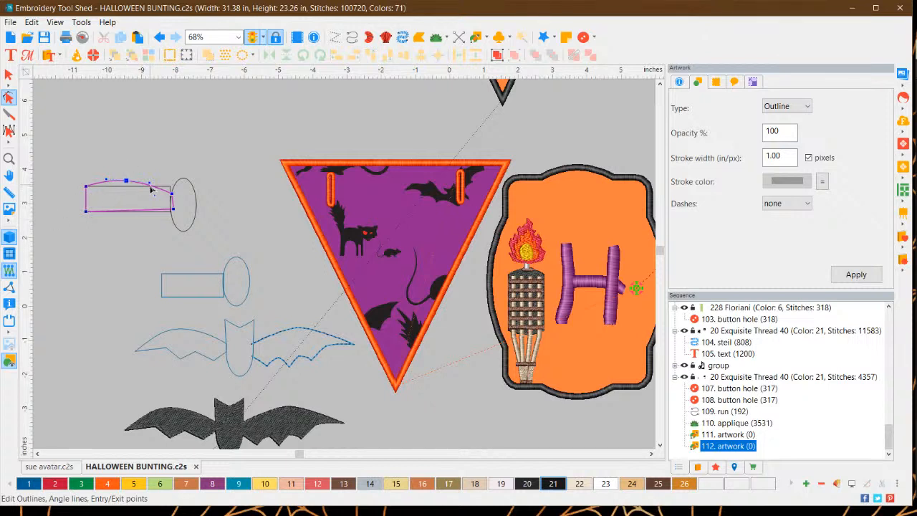
drag(150, 184, 152, 186)
drag(87, 190, 68, 198)
drag(86, 213, 89, 206)
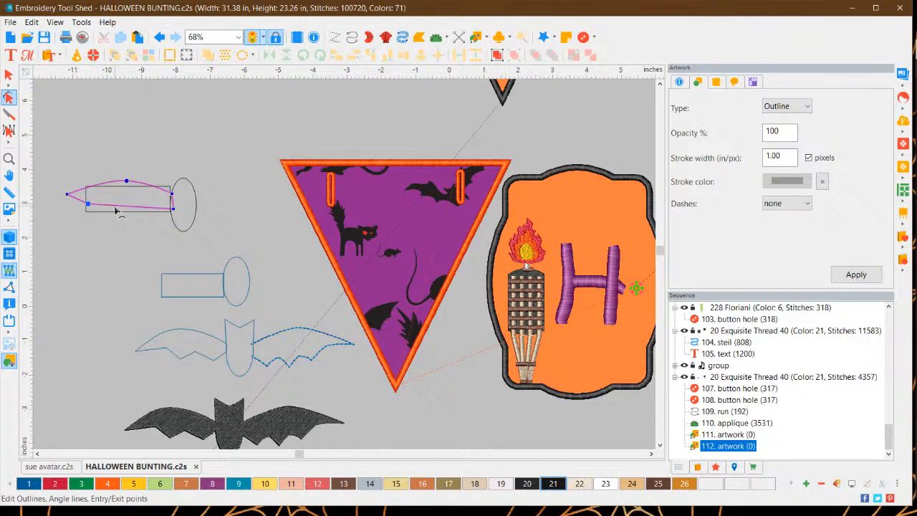
Add a Line-type point on the wing's lower edge and adjust it and the outer corner to form the first notch.
right_click(115, 207)
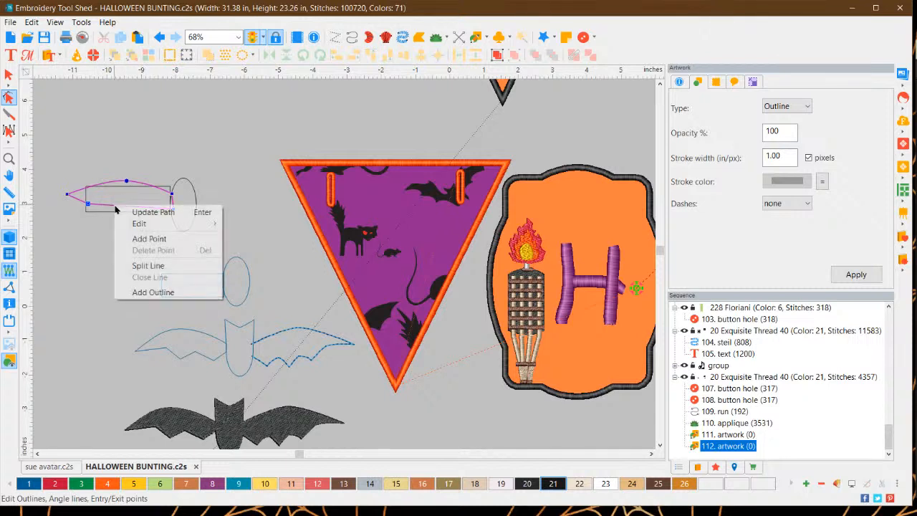
click(146, 240)
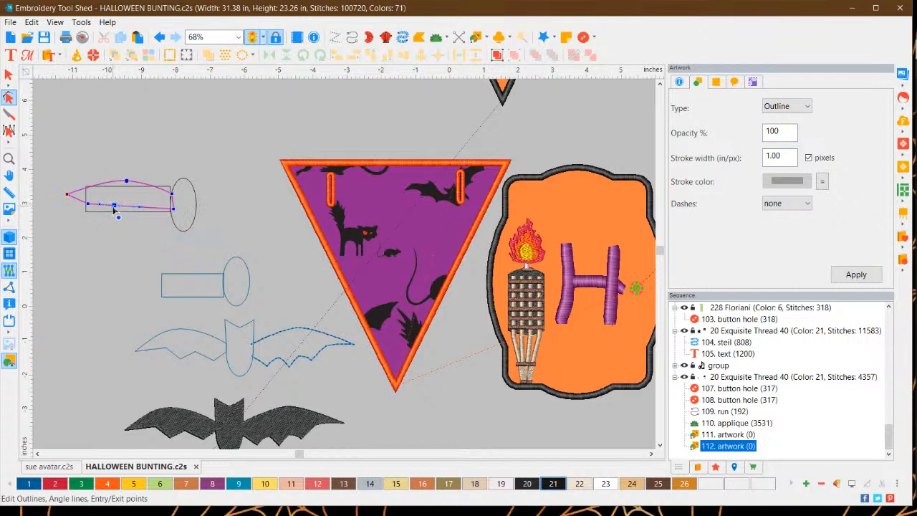
right_click(114, 208)
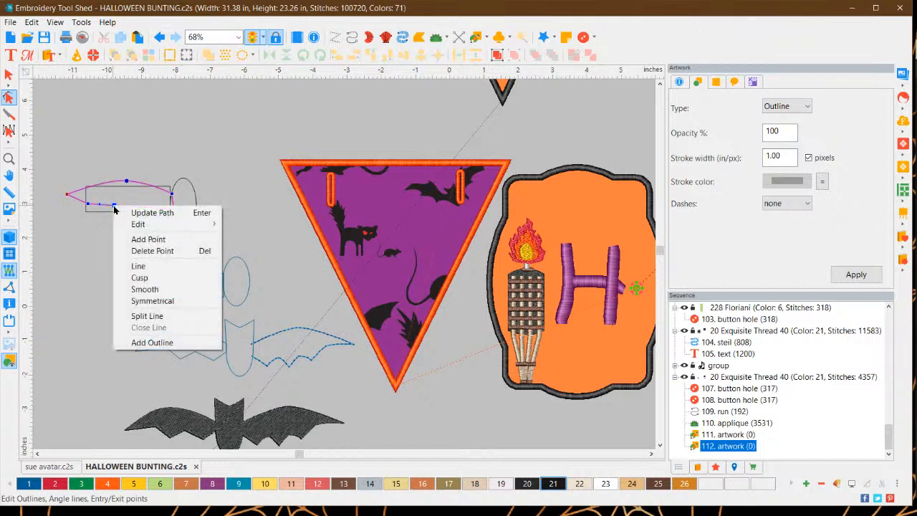
click(157, 266)
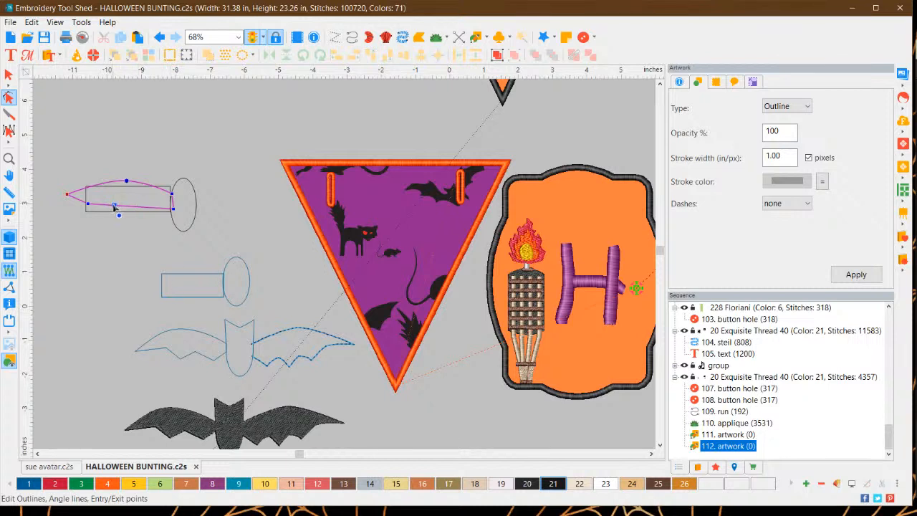
drag(113, 207, 108, 197)
click(89, 204)
drag(87, 205, 112, 207)
Add a second Line-type point on the wing's lower edge, pull it down into a peak, and extend the wing tip outward.
right_click(139, 209)
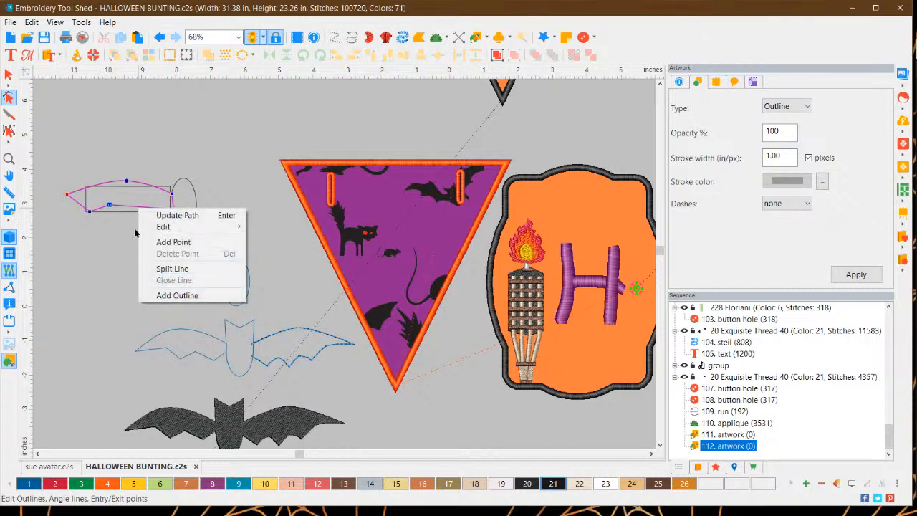
click(169, 241)
right_click(139, 210)
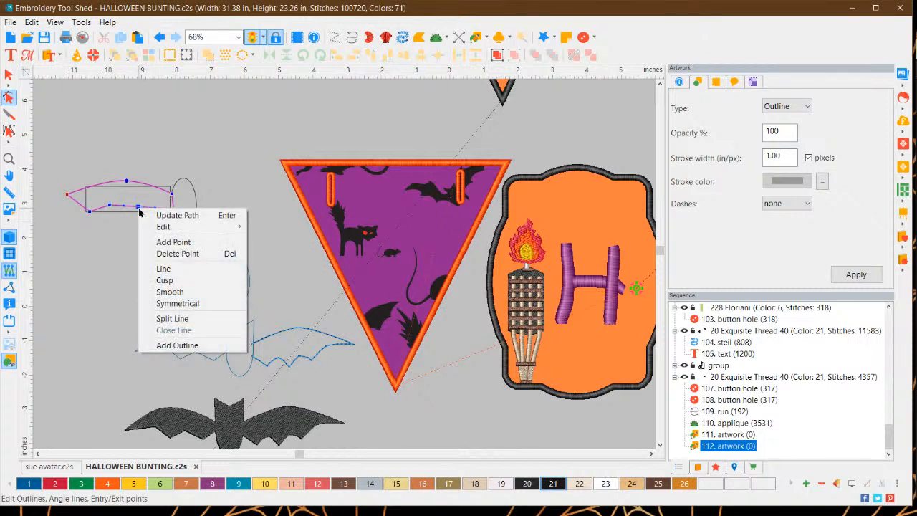
click(165, 270)
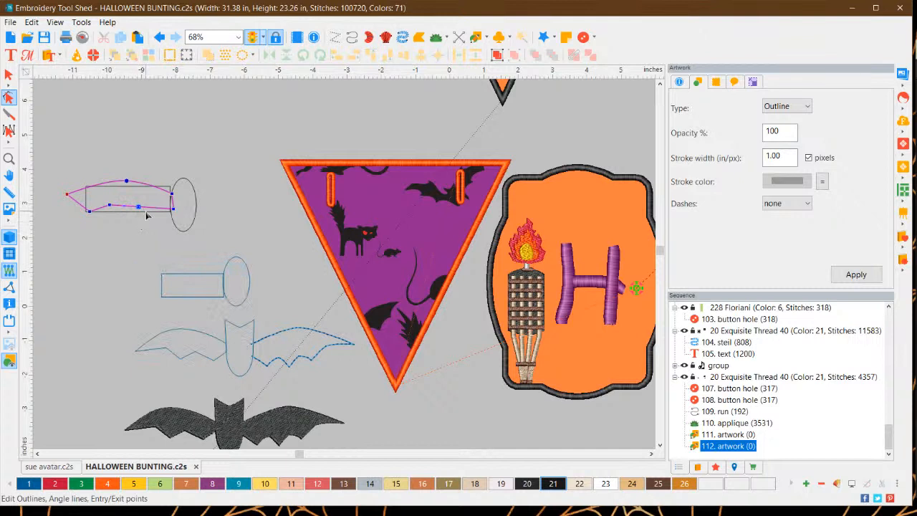
drag(138, 207, 136, 219)
drag(67, 196, 60, 198)
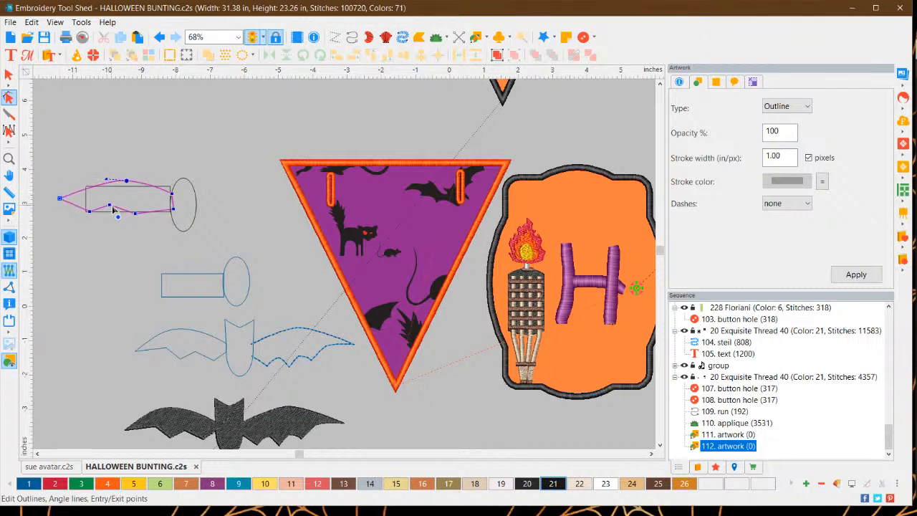
drag(138, 218, 126, 216)
Add a Line-type point on the lower edge near the ellipse, raise it into a second notch, and finish the outline edit.
right_click(149, 211)
click(184, 245)
right_click(147, 211)
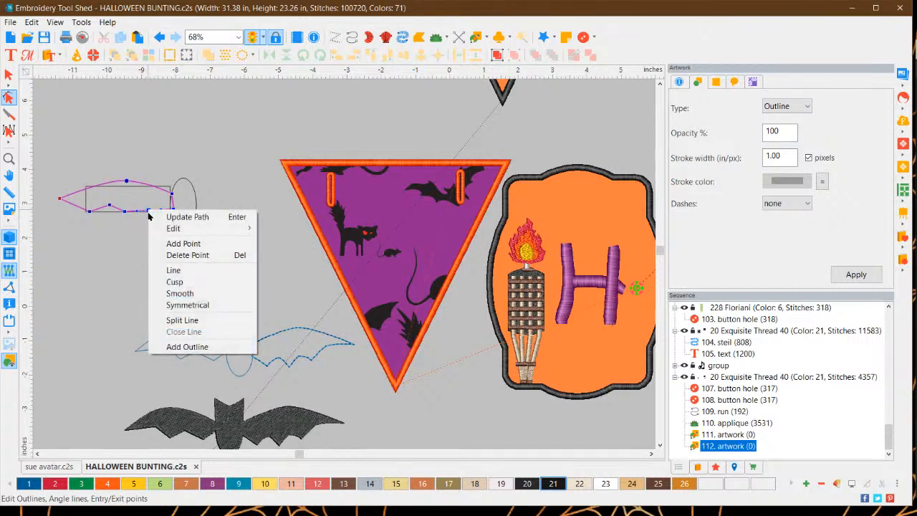
click(174, 270)
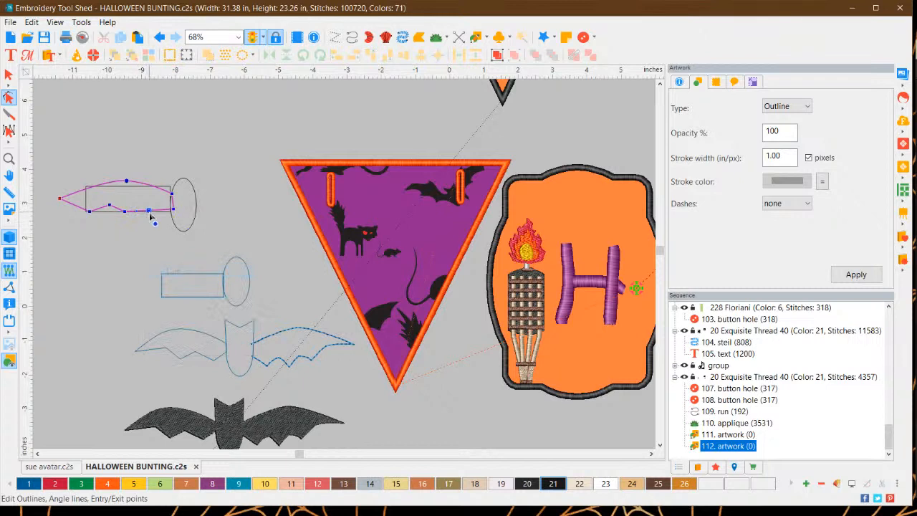
drag(149, 212, 149, 205)
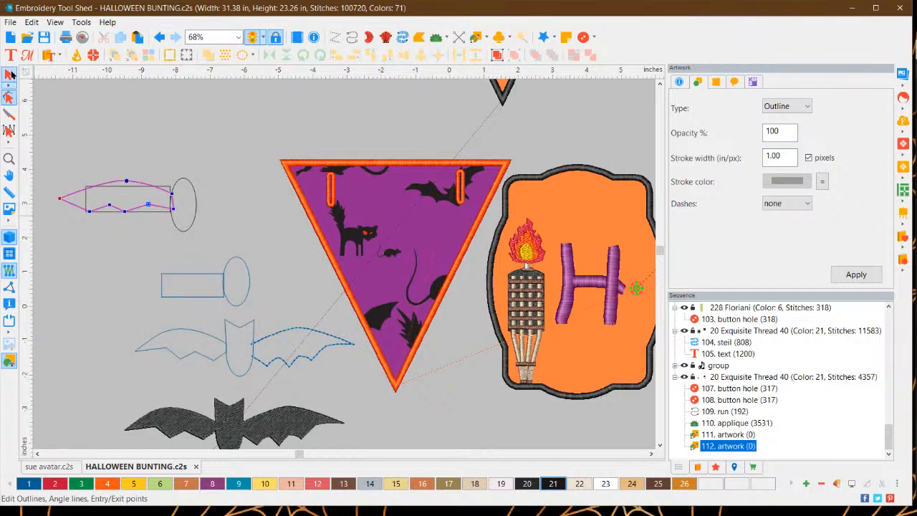
click(8, 75)
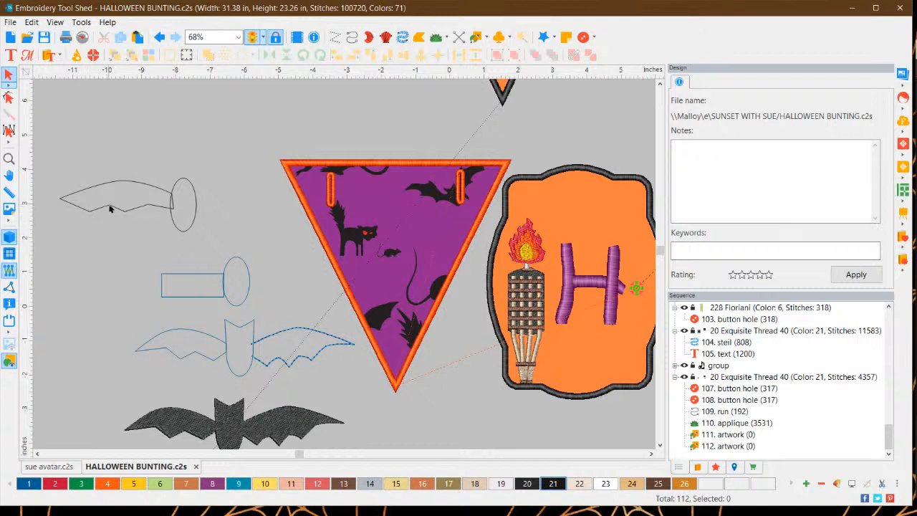
Change the two notch points on the wing's lower edge to Smooth type.
click(110, 207)
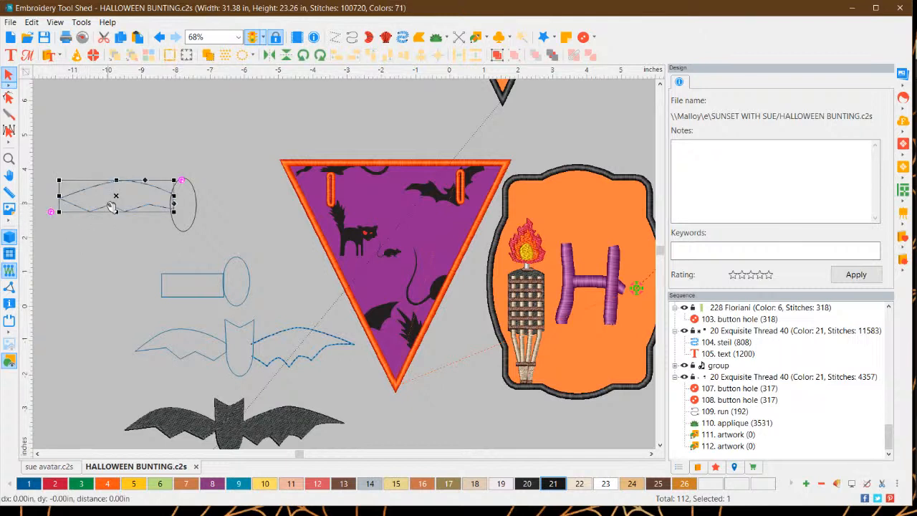
click(12, 100)
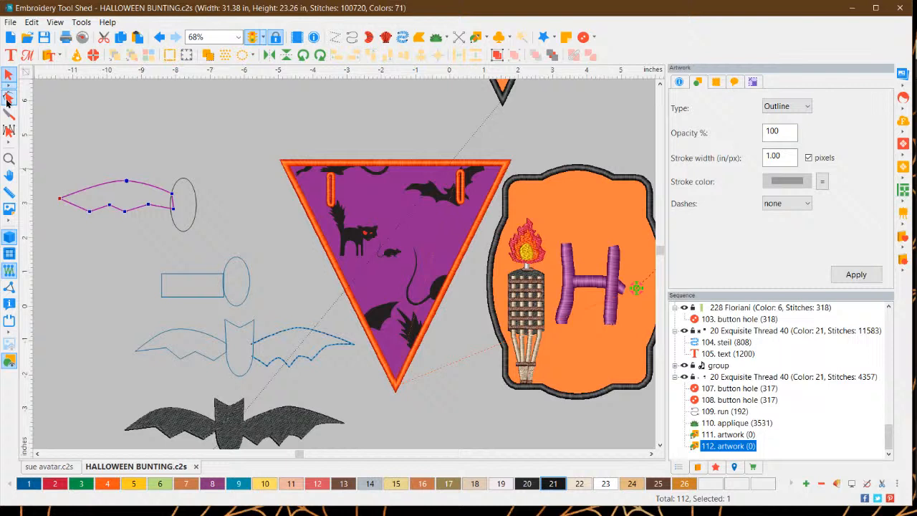
right_click(111, 208)
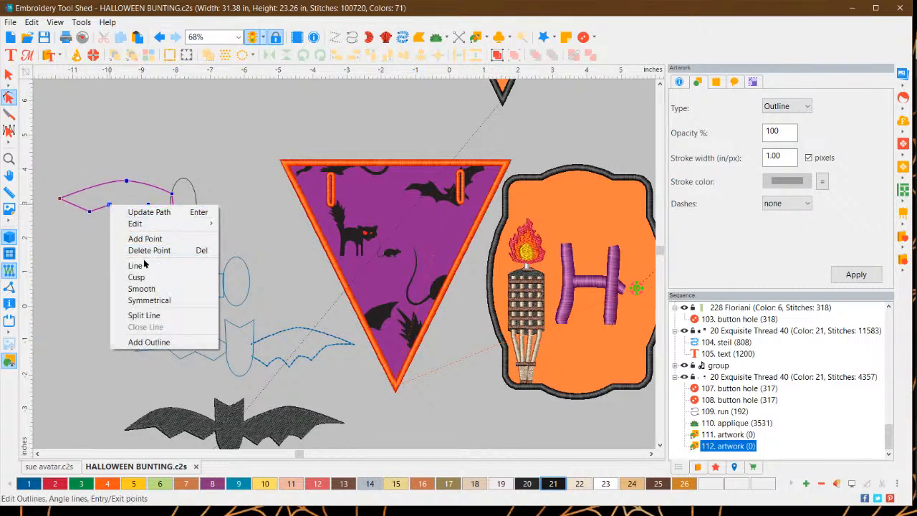
click(160, 289)
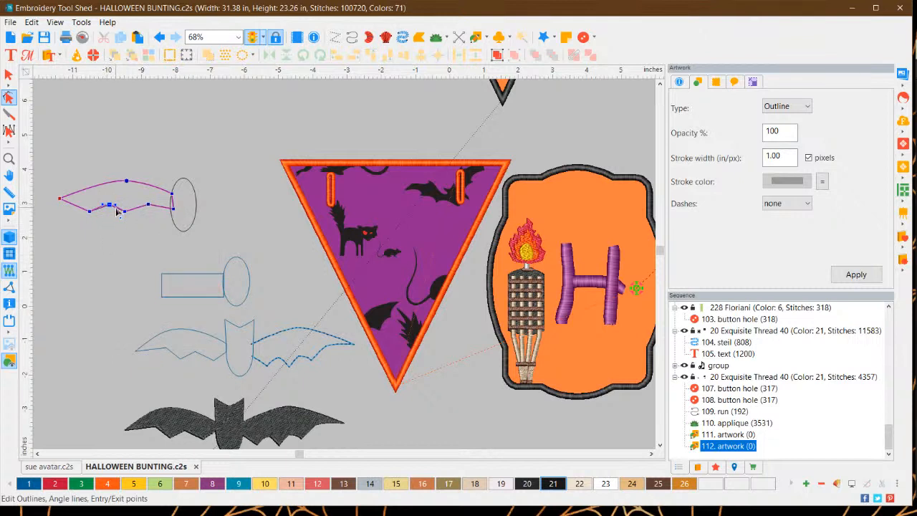
click(148, 206)
right_click(148, 206)
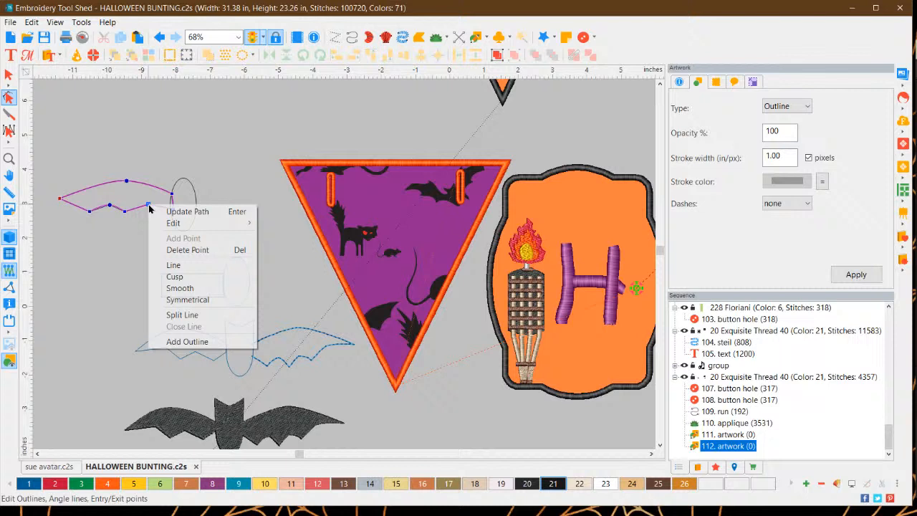
click(206, 289)
Reshape the wing's lower edge by deepening its inner peak and adjusting the notch points and curve handles, and finish the outline edit.
scroll(89, 189, up, 1)
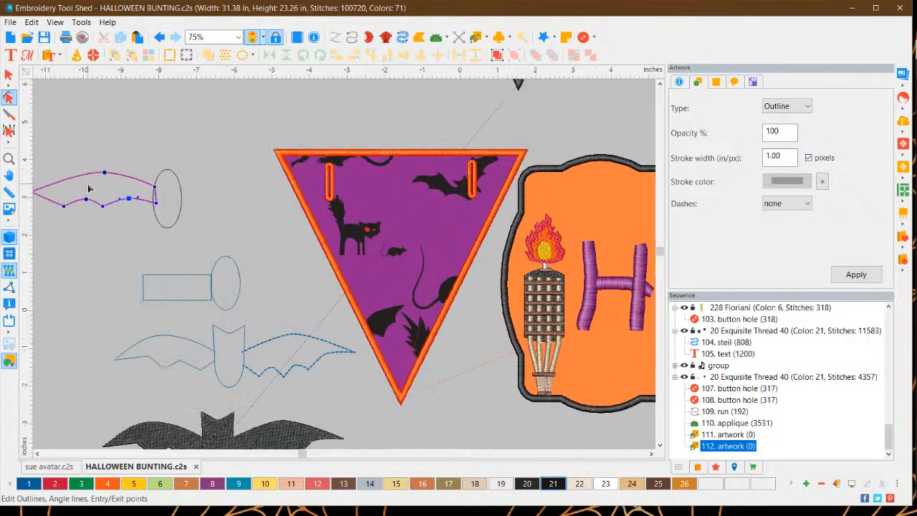
click(38, 454)
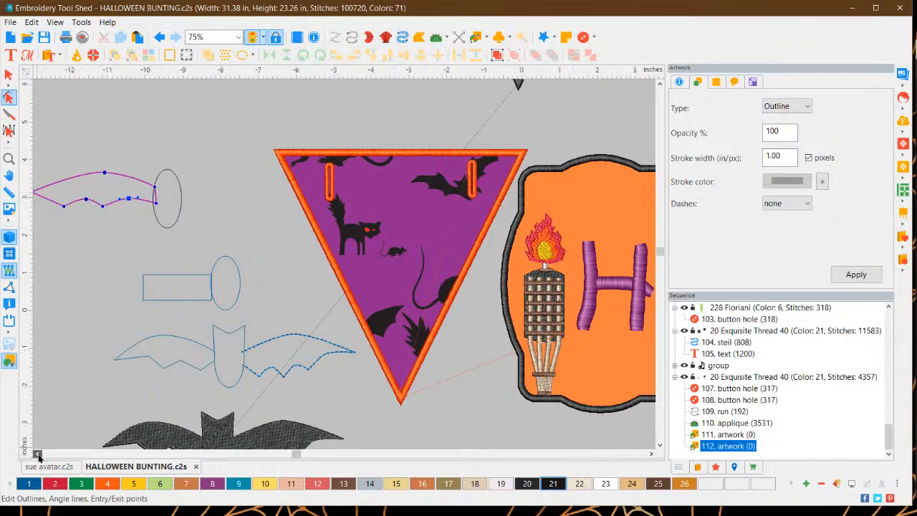
click(38, 455)
click(38, 455)
click(38, 455)
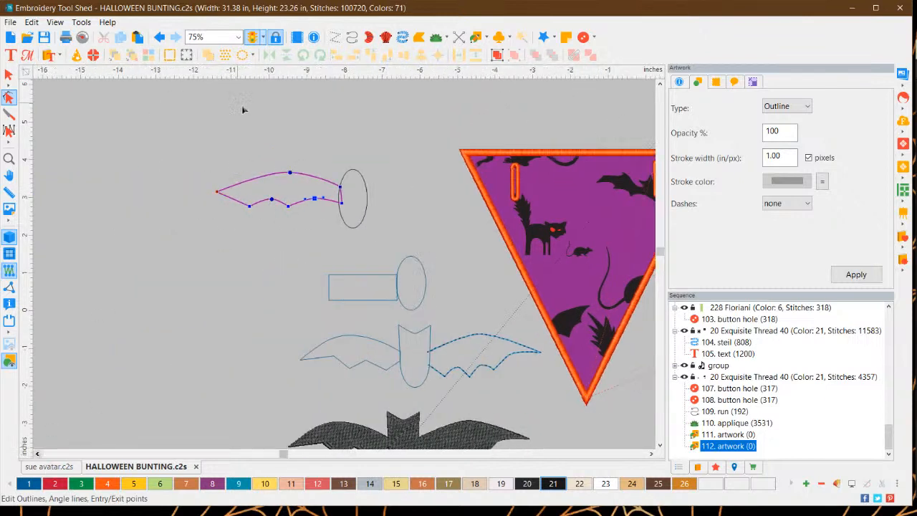
mouse_move(315, 200)
mouse_down()
mouse_move(291, 223)
mouse_move(315, 209)
mouse_up()
click(312, 201)
drag(250, 206, 274, 200)
mouse_move(245, 198)
mouse_down()
mouse_move(243, 217)
mouse_move(246, 209)
mouse_up()
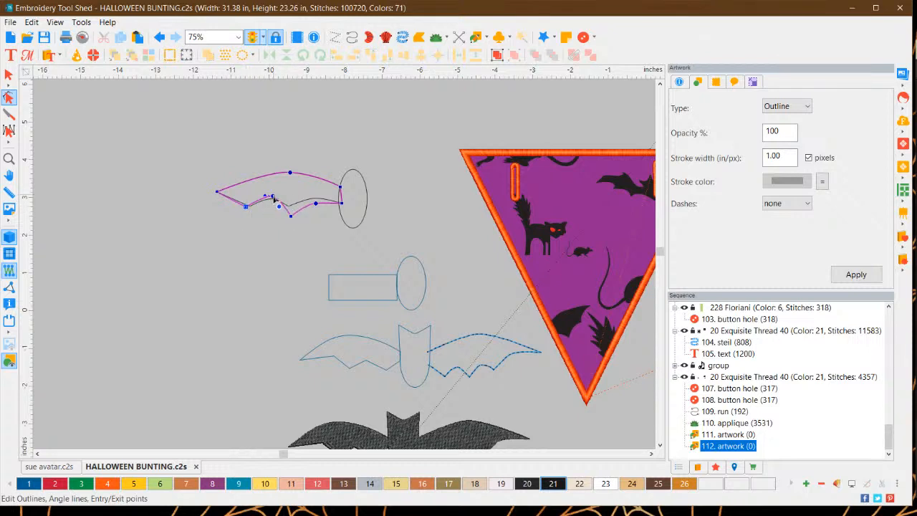
drag(273, 196, 275, 199)
click(9, 74)
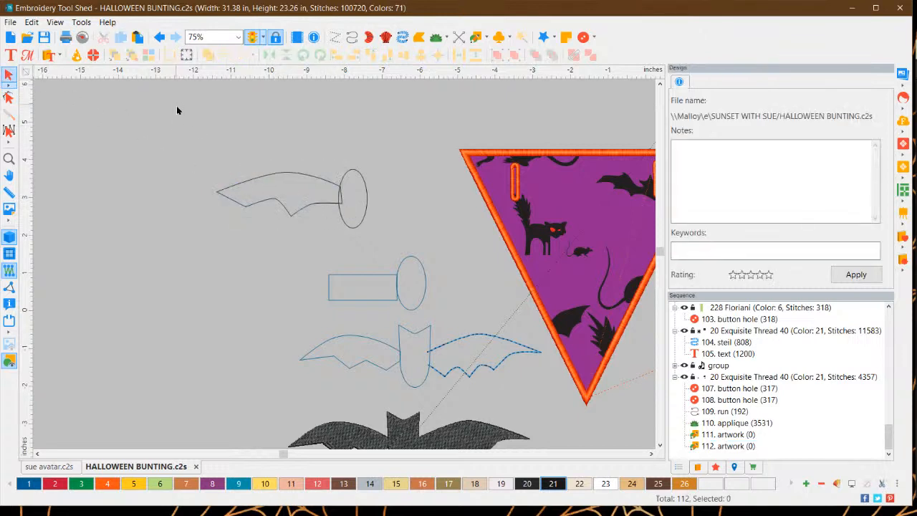
Move the wing and ellipse together about 2.7 inches left, away from the purple pennant.
drag(176, 106, 396, 262)
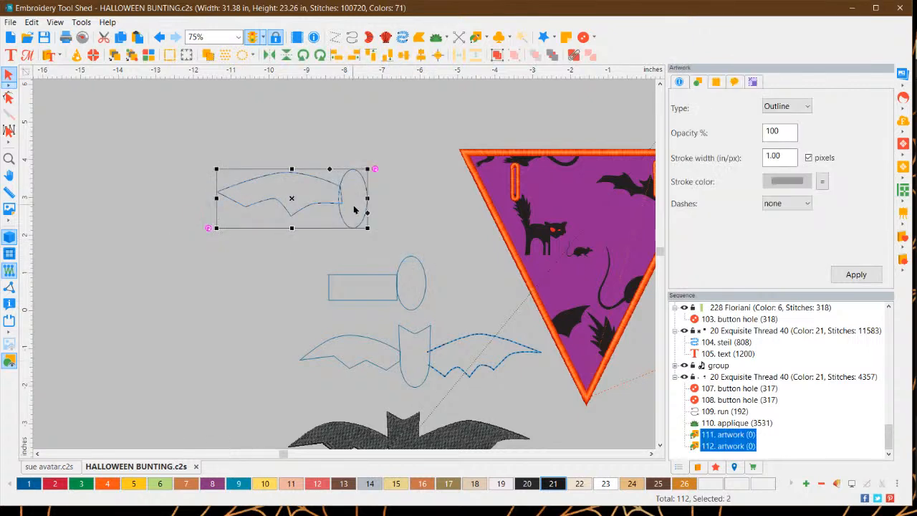
drag(189, 136, 389, 254)
drag(338, 198, 236, 193)
click(306, 195)
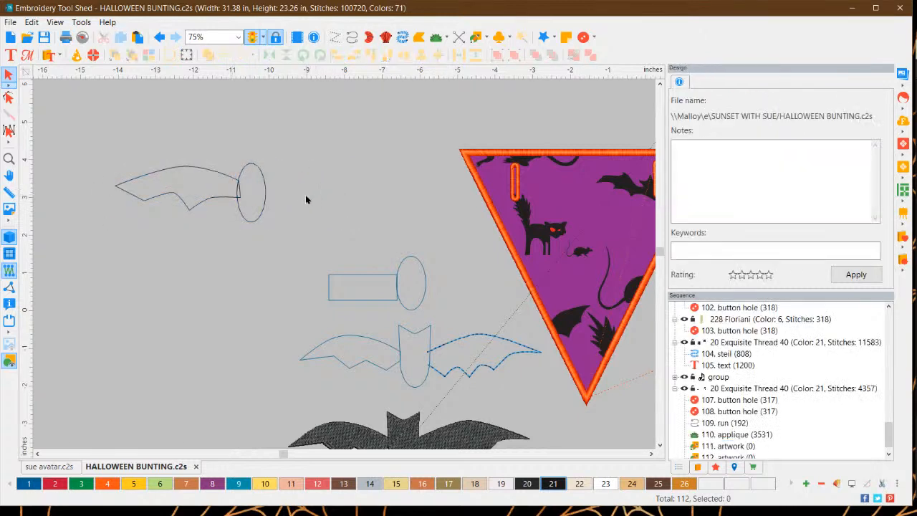
Edit the ellipse outline and add a Line-type point on its upper left curve.
click(246, 166)
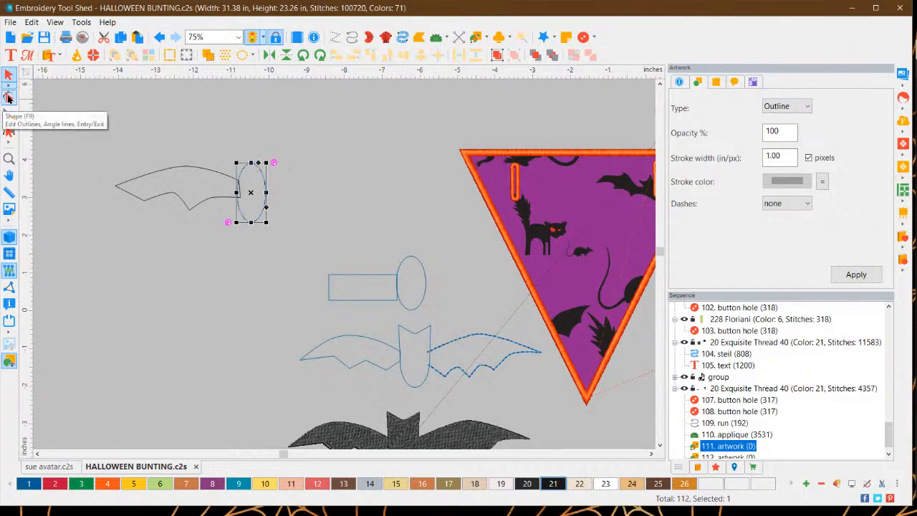
click(9, 97)
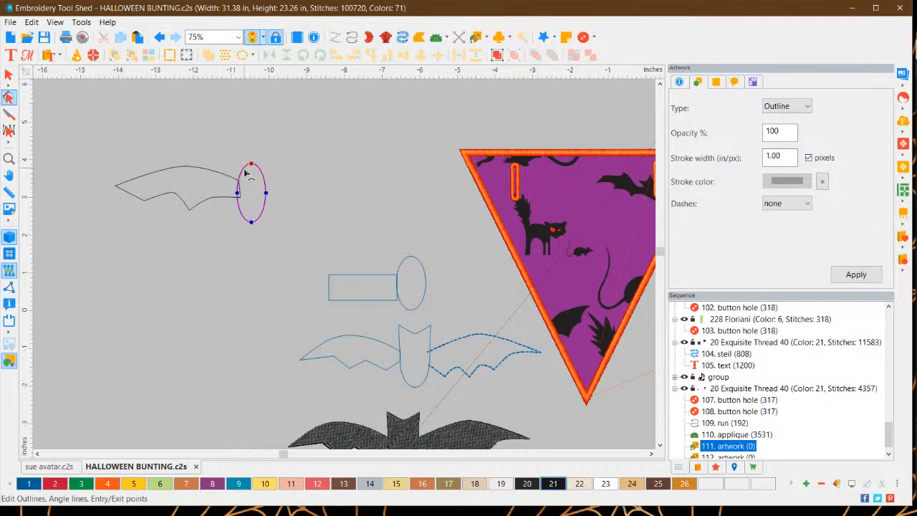
right_click(244, 172)
click(270, 202)
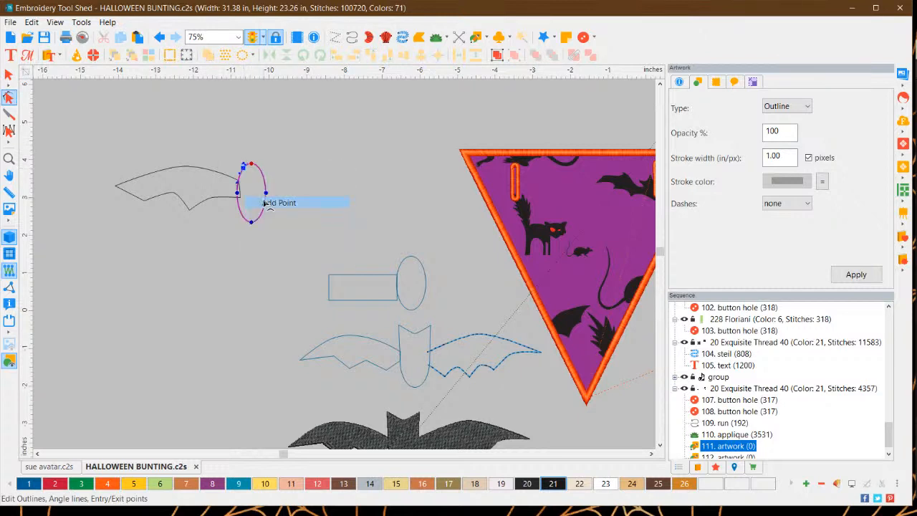
right_click(246, 174)
click(278, 231)
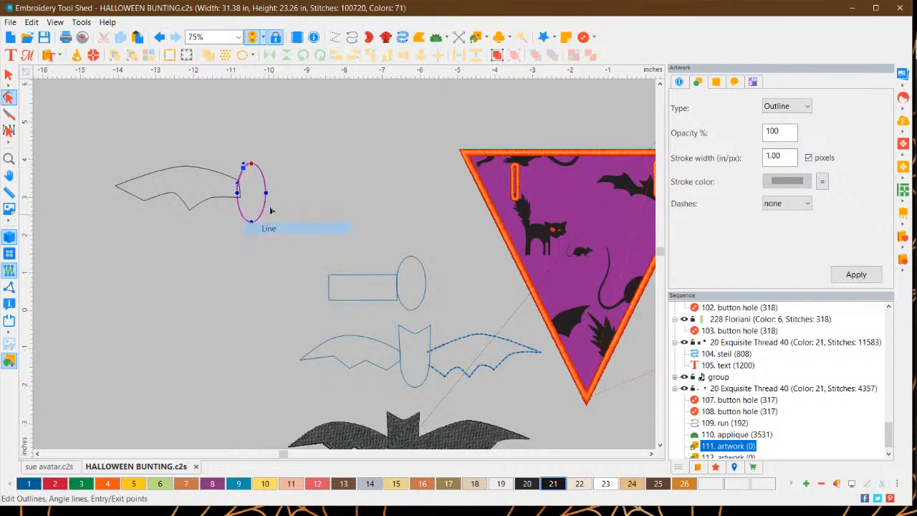
Add a Line-type point on the ellipse's upper right curve, pull both added points up into pointed ears, and finish the outline edit.
right_click(263, 178)
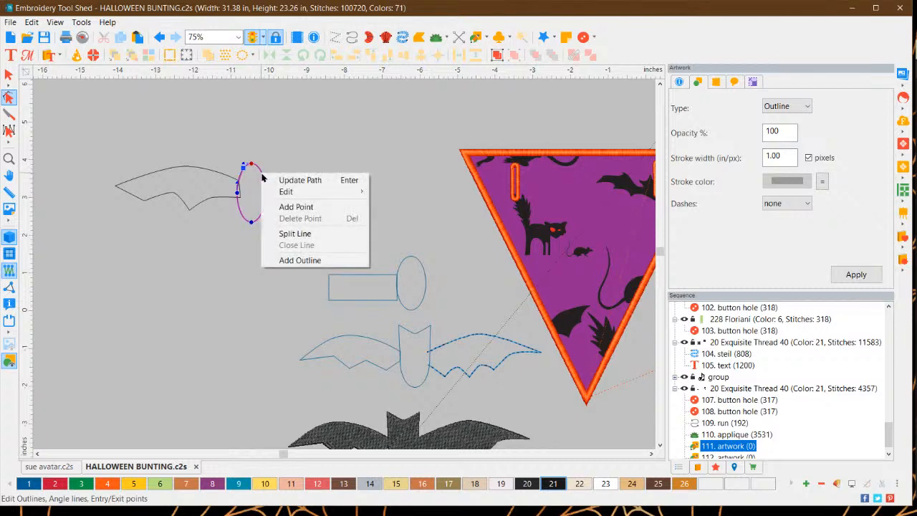
click(283, 207)
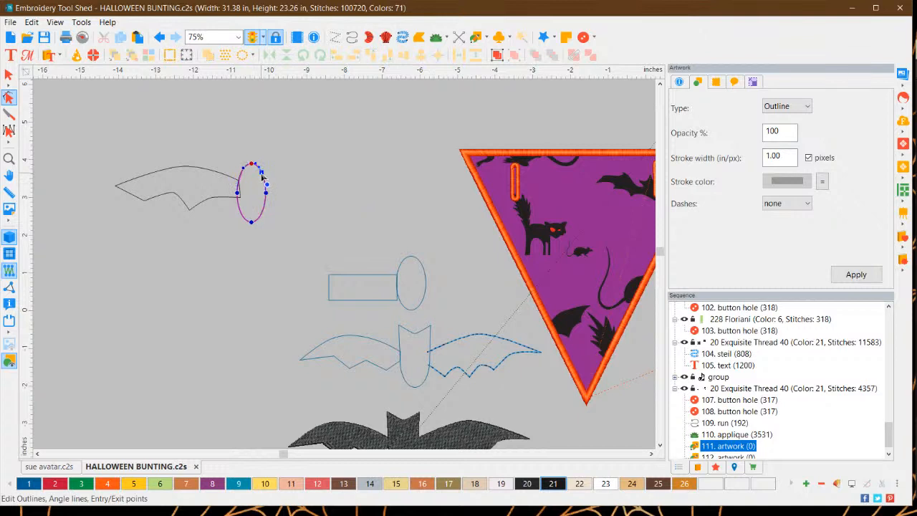
right_click(262, 175)
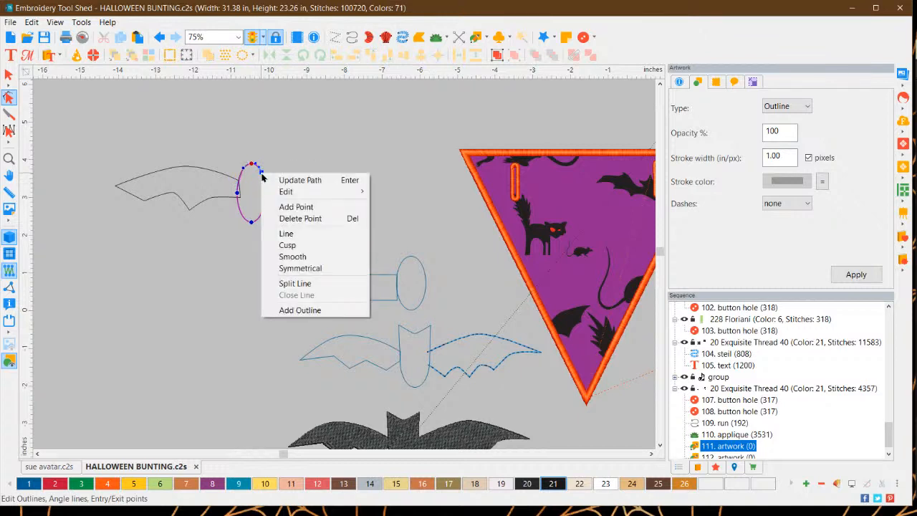
click(287, 235)
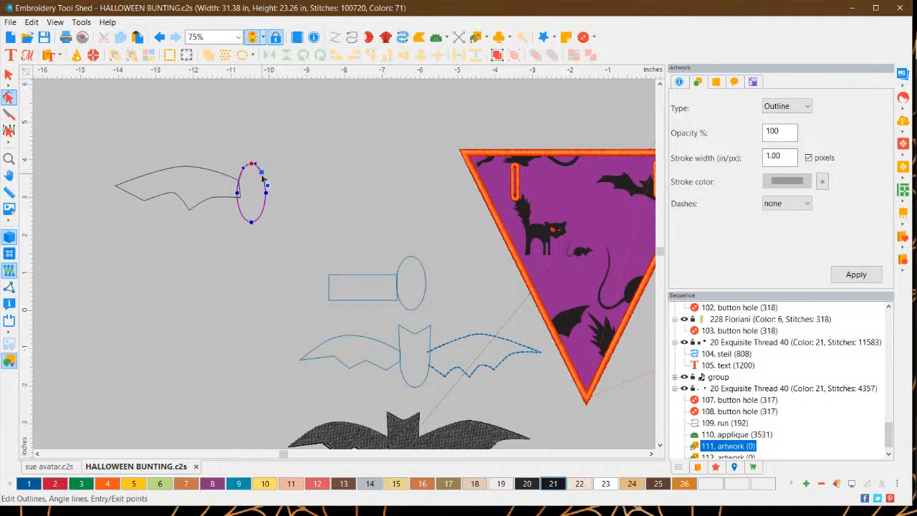
drag(262, 177, 236, 154)
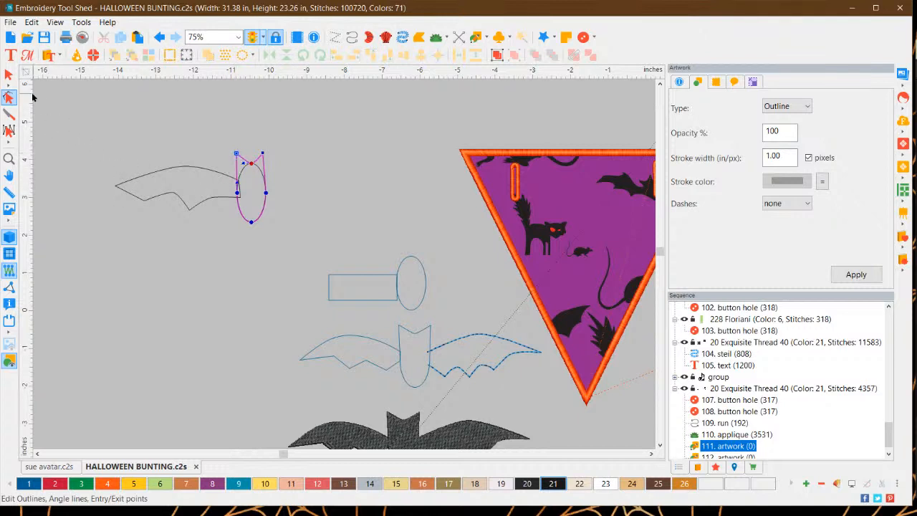
click(9, 74)
click(129, 292)
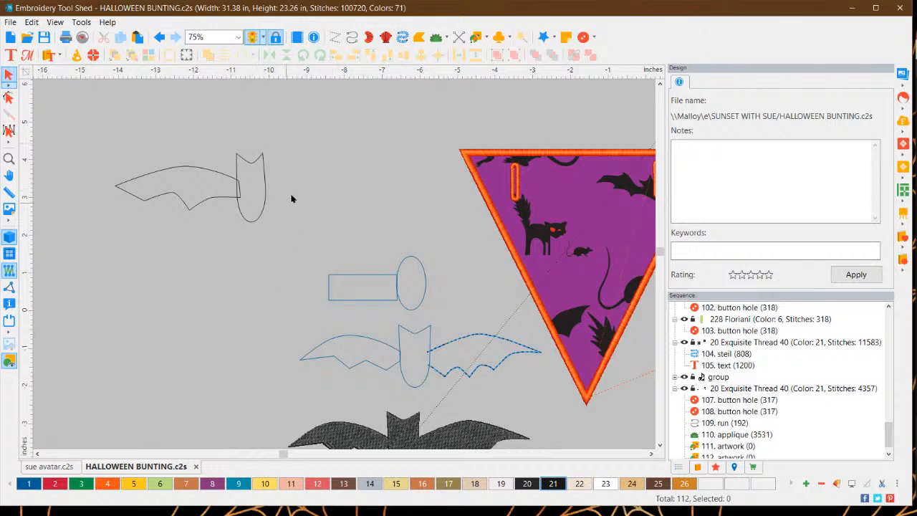
Copy and paste the wing, mirror the copy horizontally, and place it against the opposite side of the bat's body.
click(201, 201)
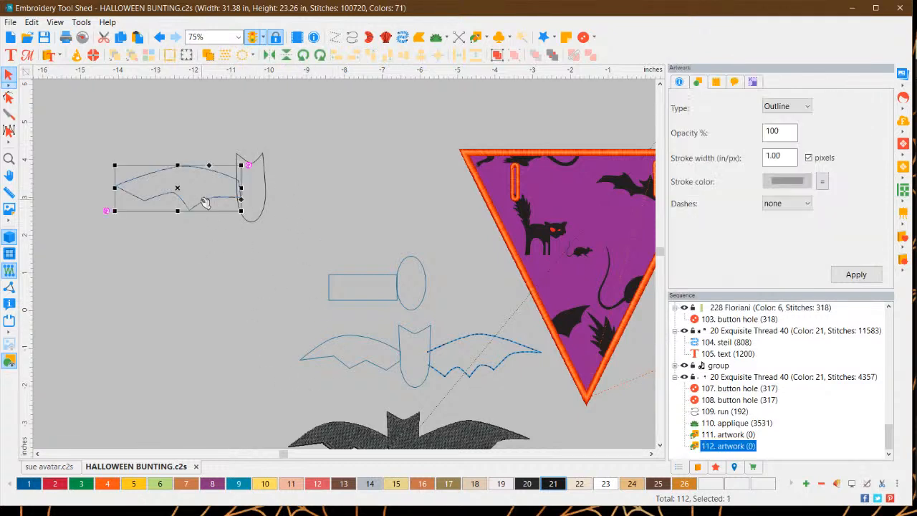
right_click(203, 204)
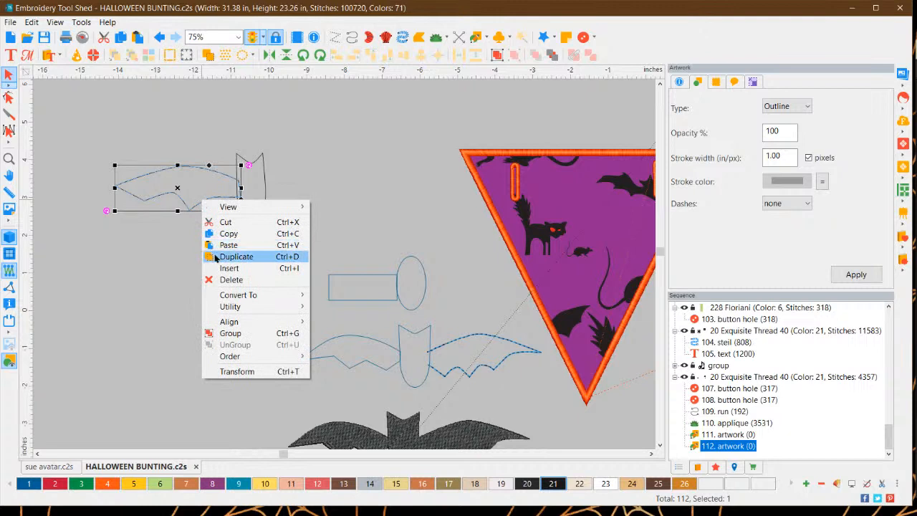
click(228, 233)
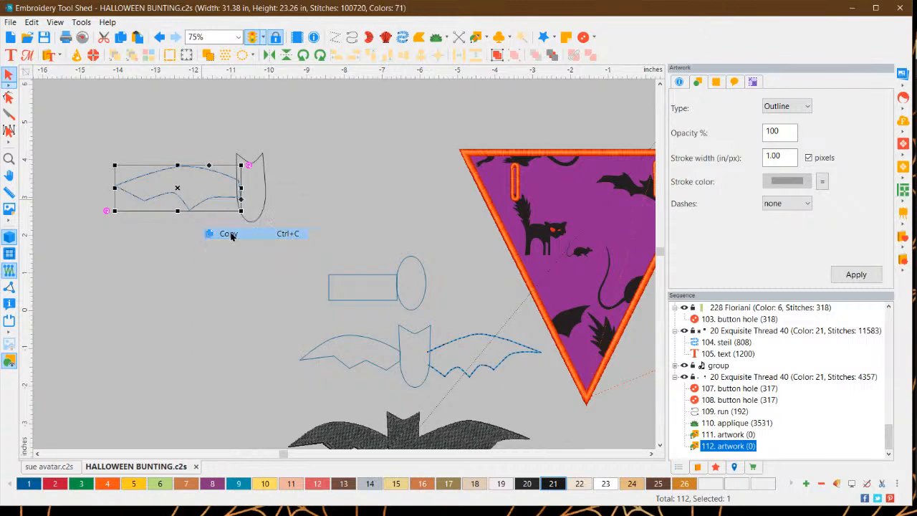
right_click(202, 207)
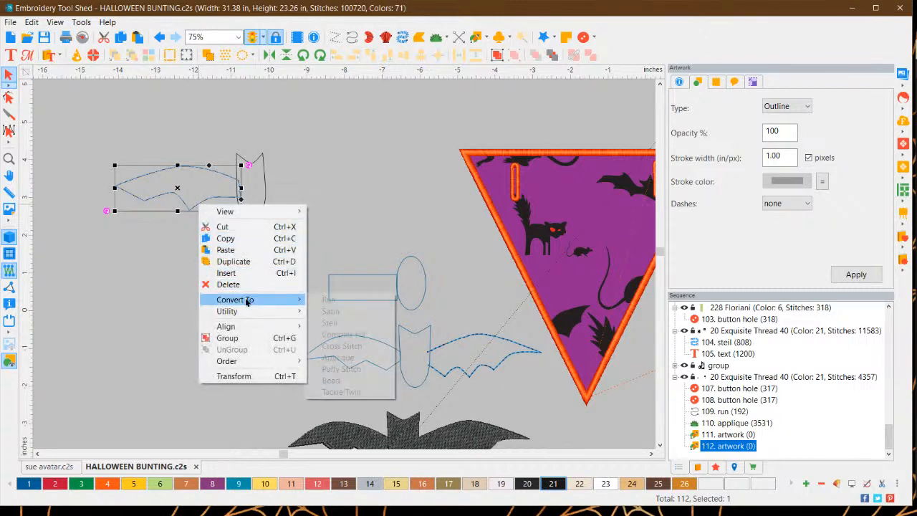
click(228, 250)
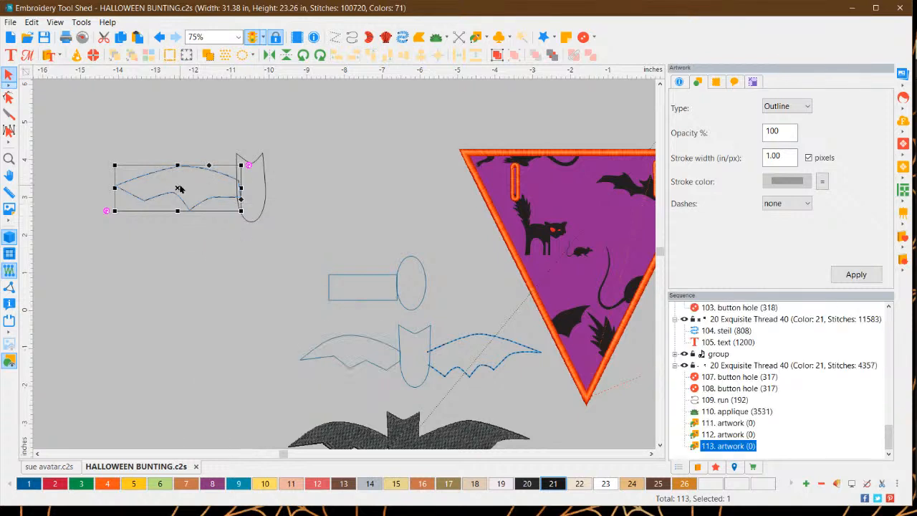
drag(178, 189, 327, 187)
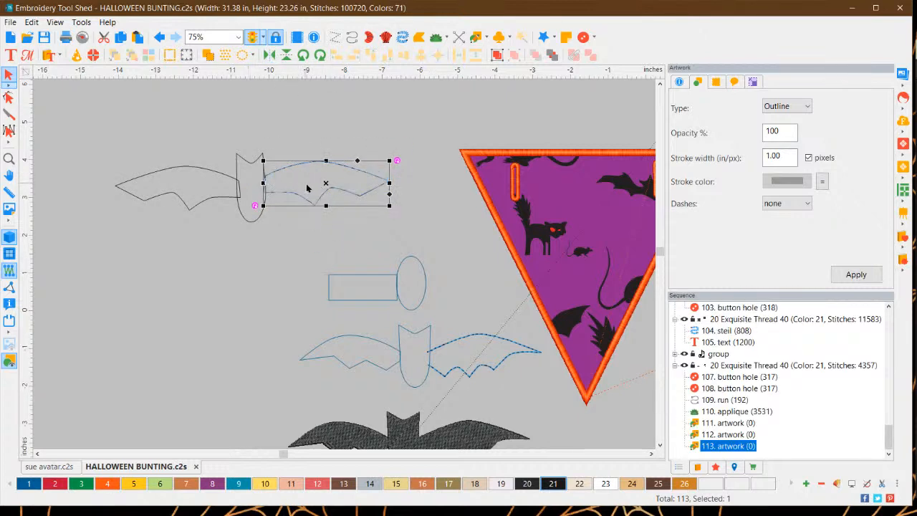
Select both bat wings and align them by their bottom edges.
click(329, 185)
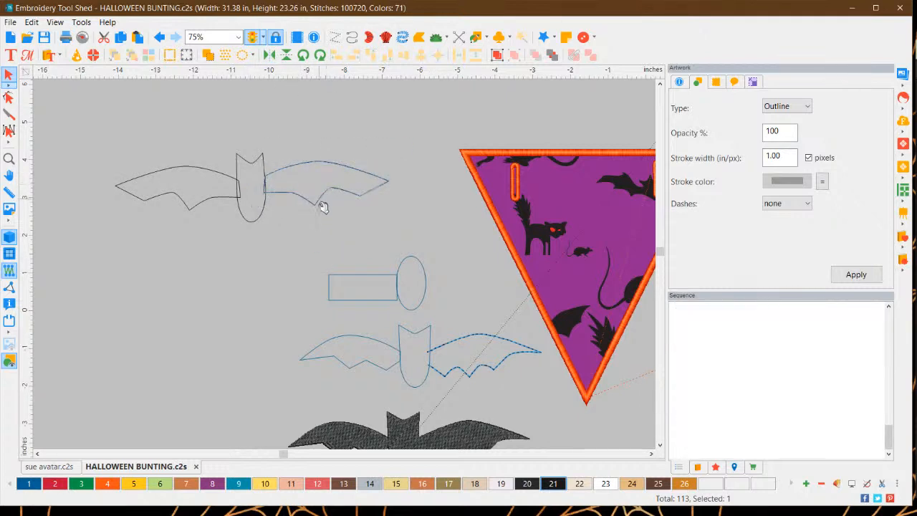
shift+click(199, 208)
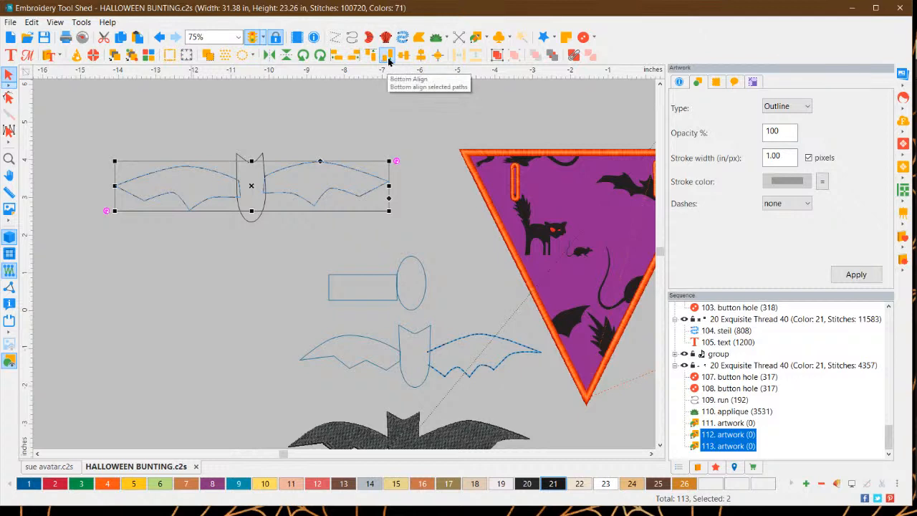
click(387, 55)
click(361, 184)
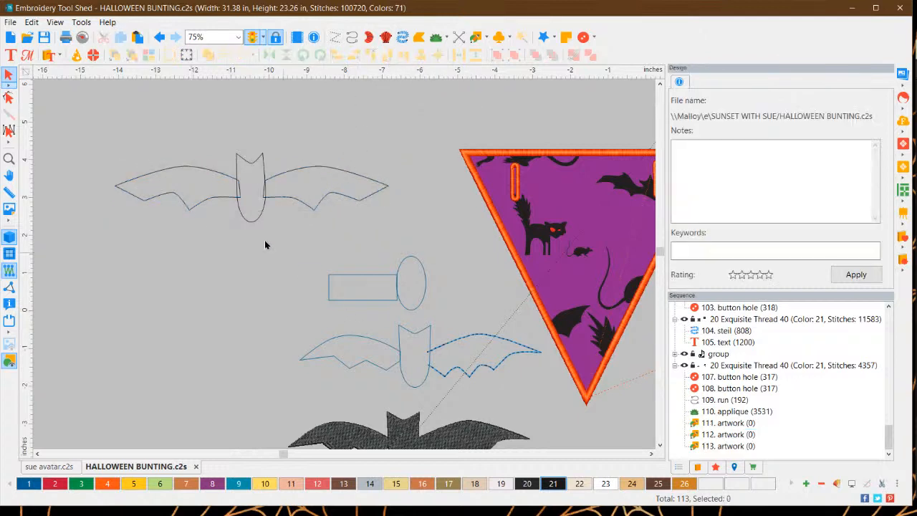
Select the bat's body and both wings and combine them into one artwork object.
drag(422, 229, 99, 135)
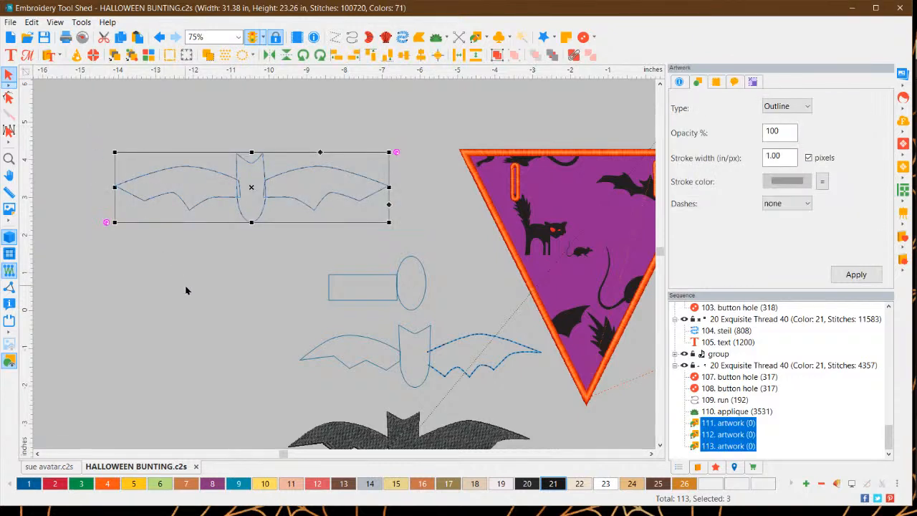
right_click(264, 203)
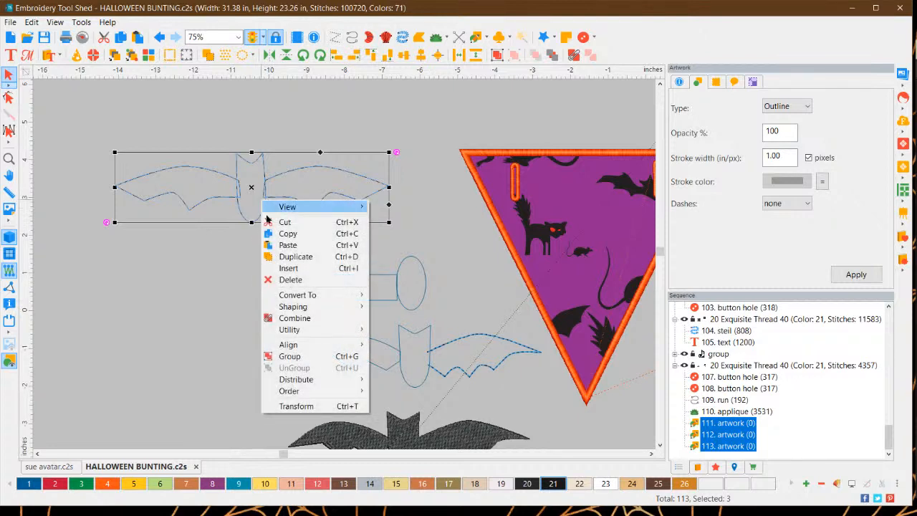
click(319, 323)
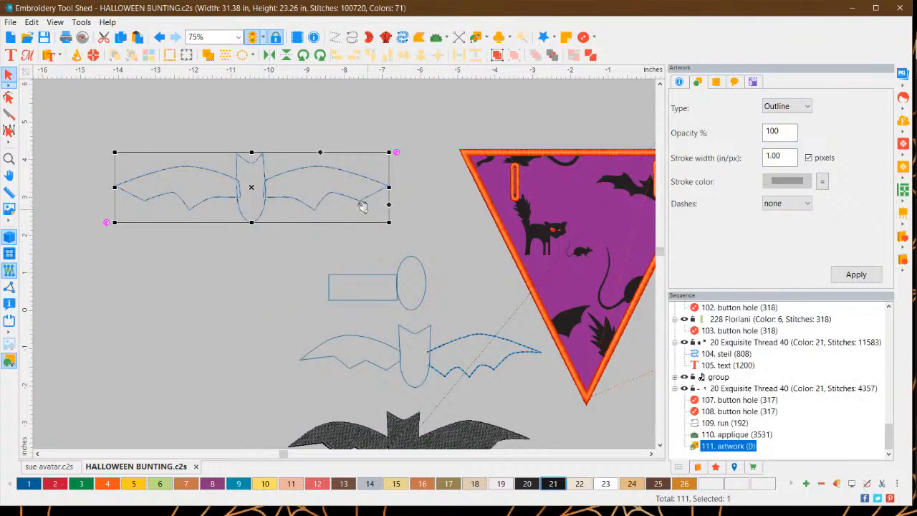
Convert the combined bat artwork to a Complex Fill.
right_click(263, 209)
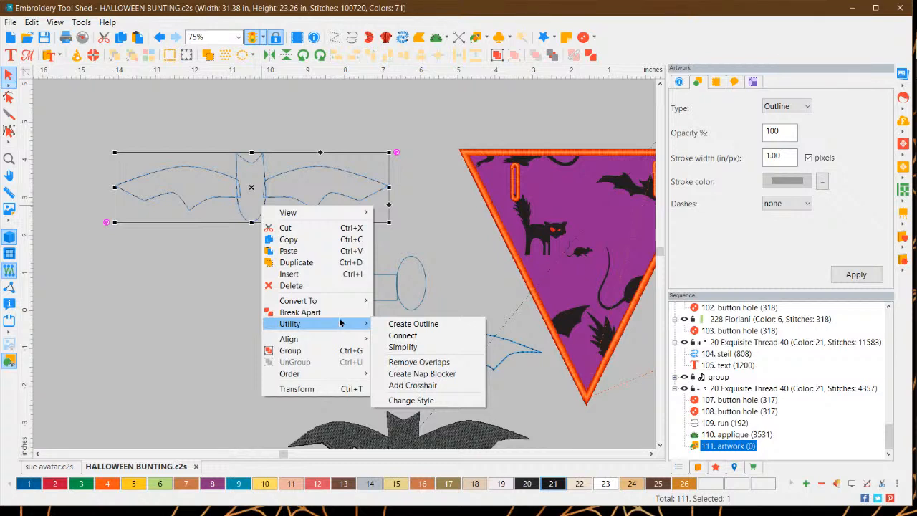
mouse_move(329, 305)
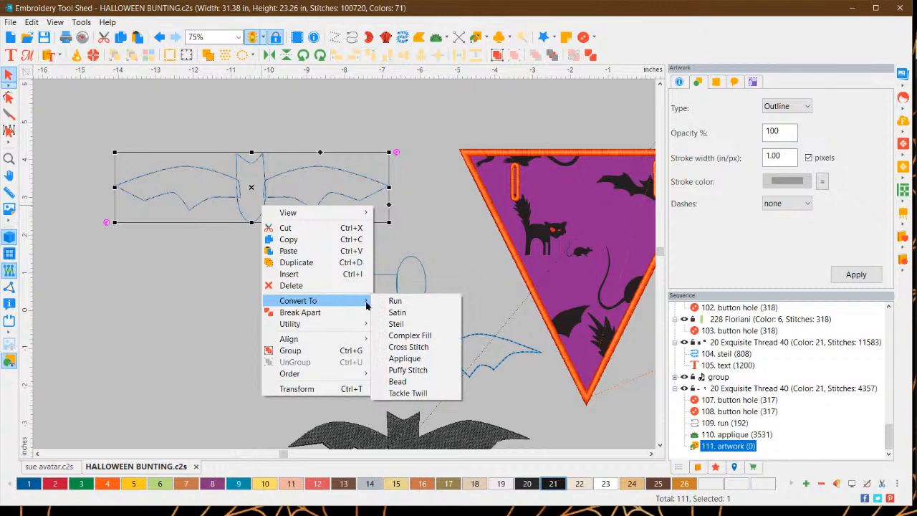
click(432, 342)
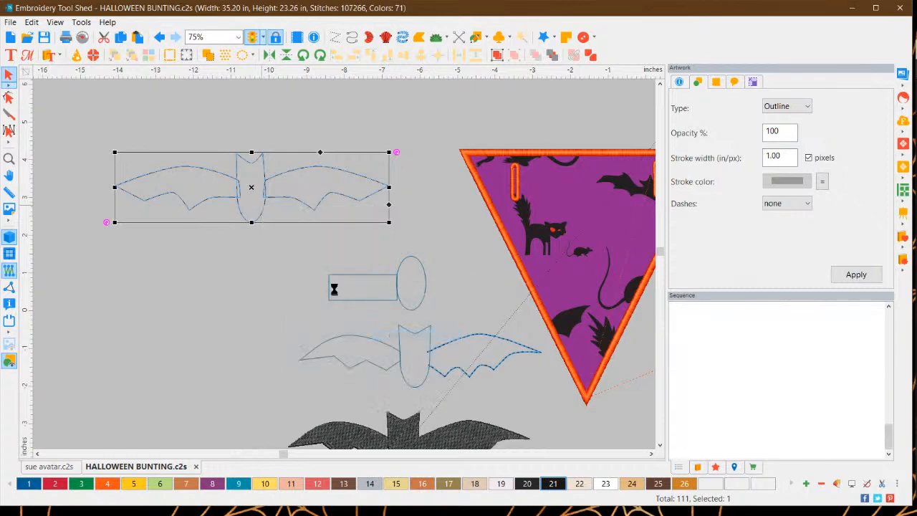
click(271, 270)
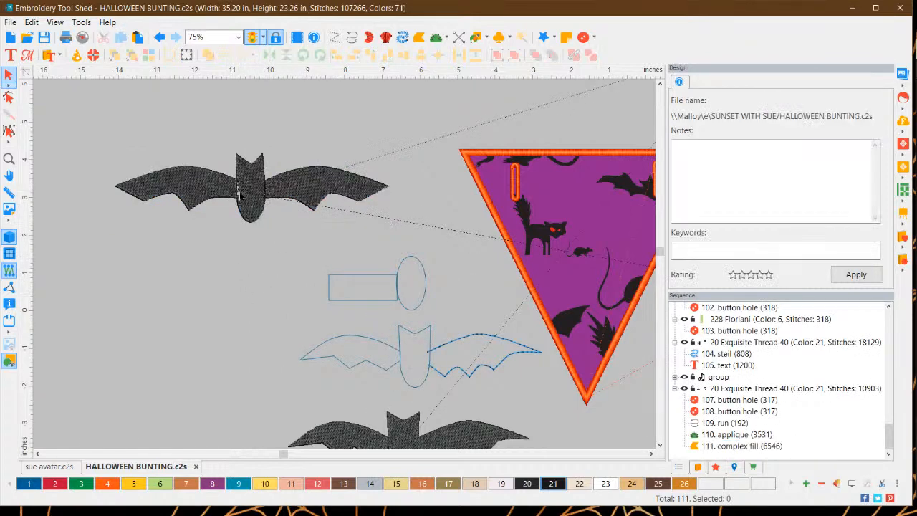
Select the newly filled bat and break it apart into separate body and wing fills.
click(239, 192)
click(247, 271)
drag(142, 130, 401, 254)
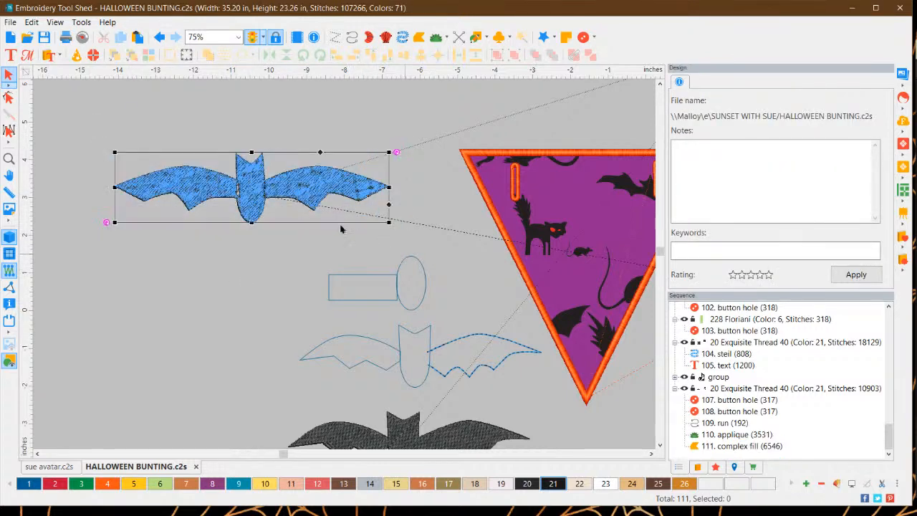
right_click(260, 211)
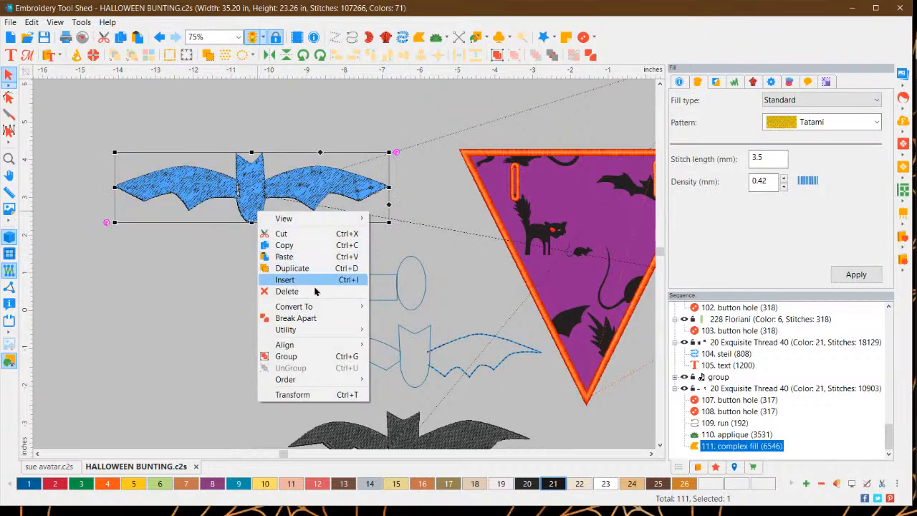
click(308, 322)
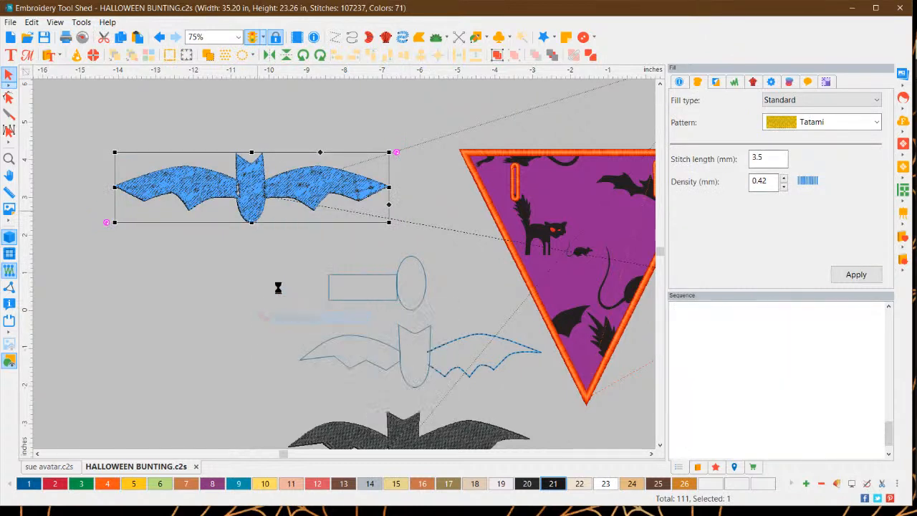
Select the bat's body and both wing fills and weld them into one shape.
click(326, 251)
drag(100, 116, 434, 275)
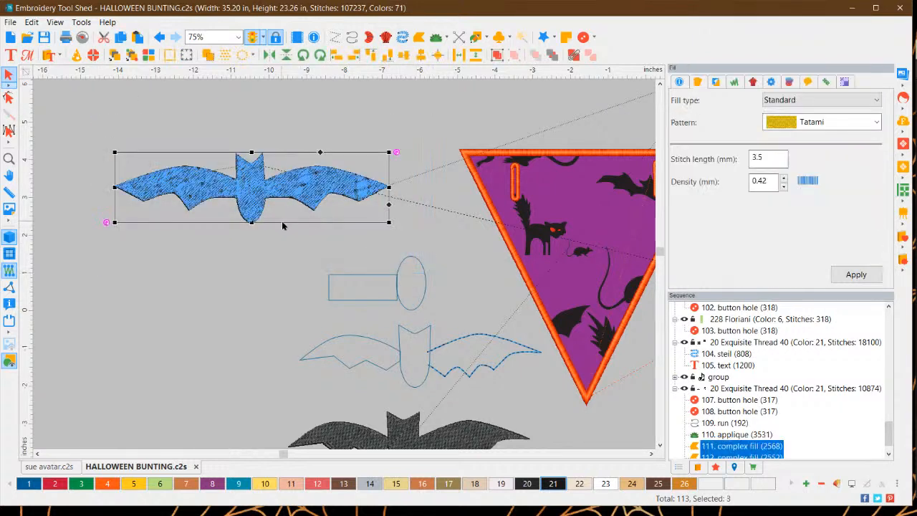
right_click(307, 192)
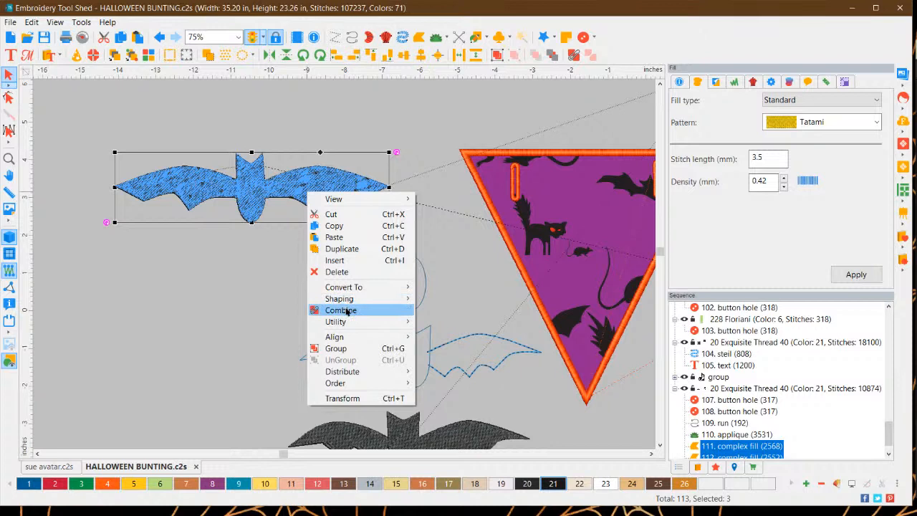
mouse_move(362, 324)
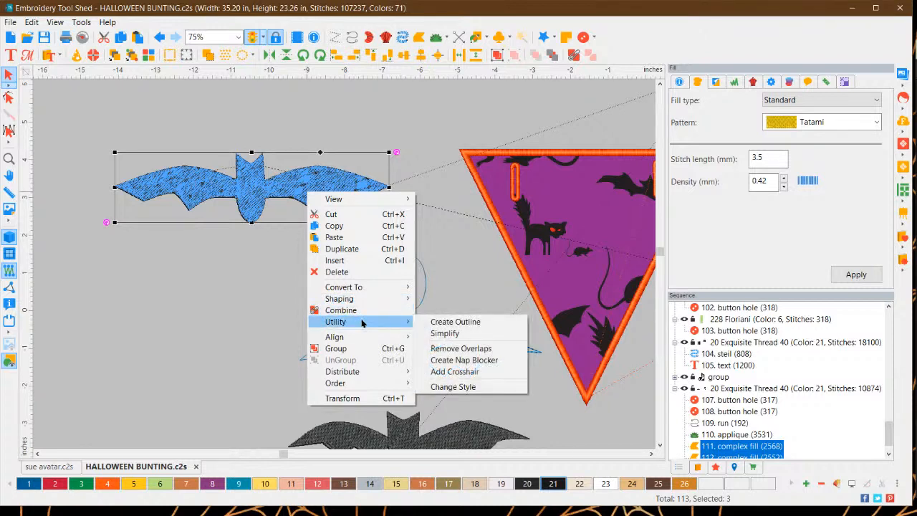
mouse_move(373, 301)
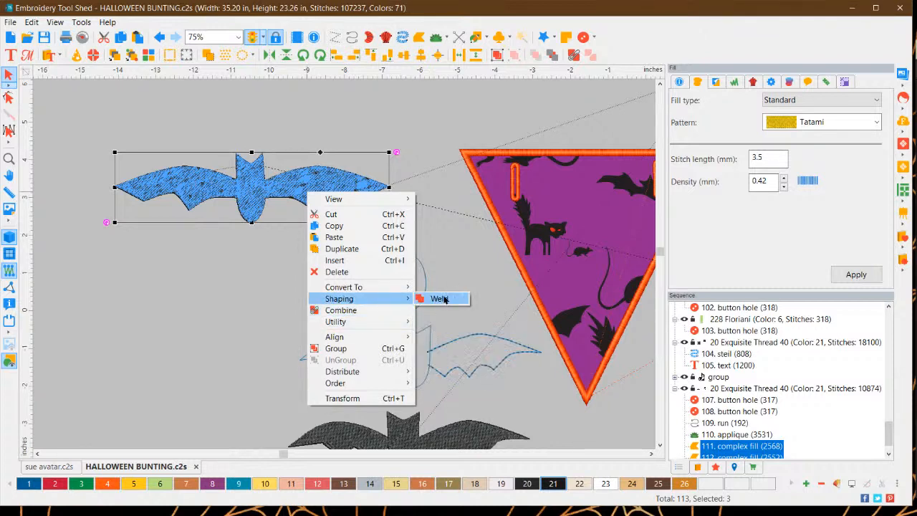
click(444, 299)
click(253, 278)
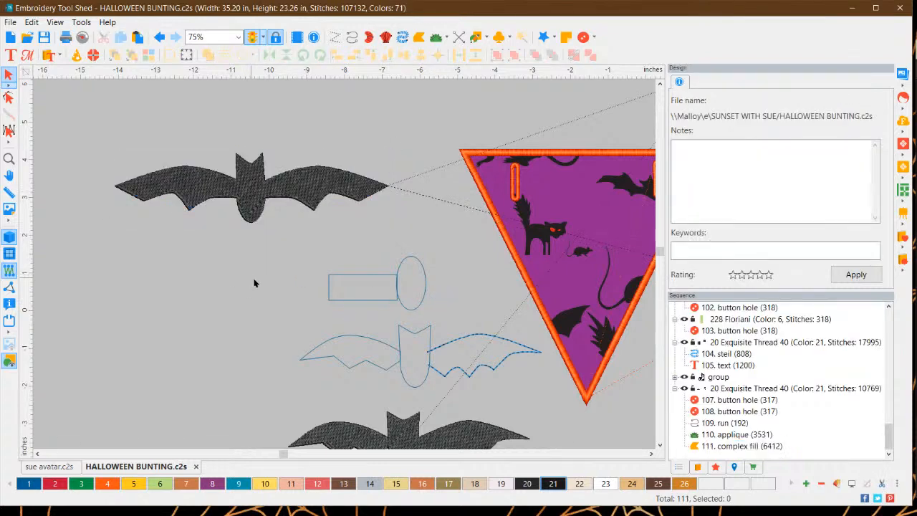
Shrink the welded bat proportionally to about 2.6 inches wide and move it closer to the purple triangle bunting.
click(327, 198)
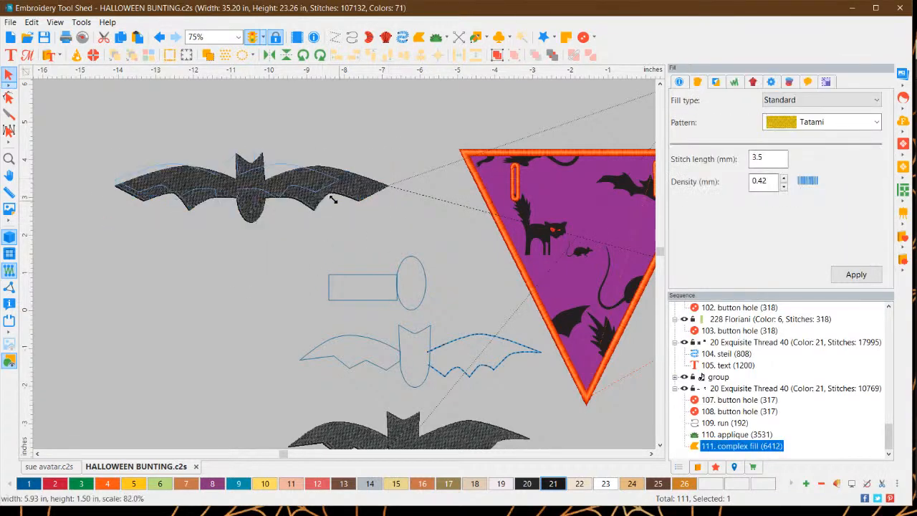
drag(333, 199, 292, 197)
click(181, 260)
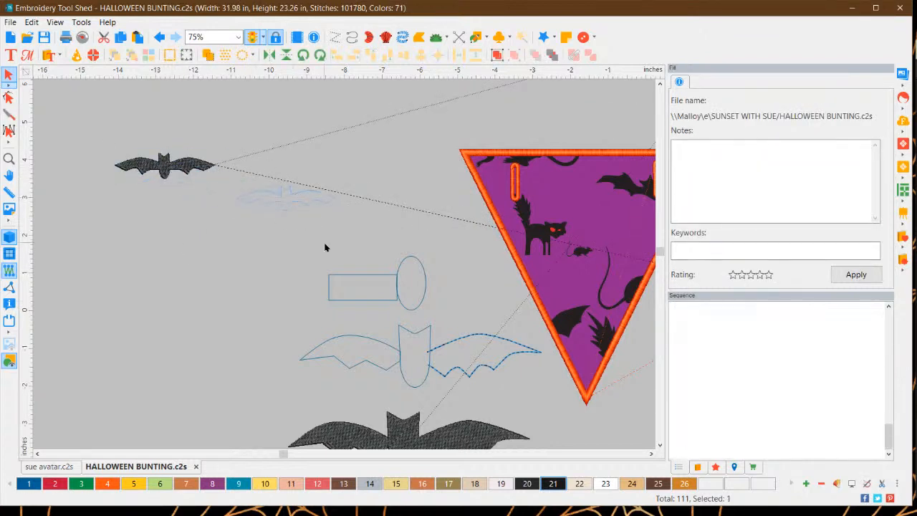
drag(324, 247, 324, 247)
click(205, 281)
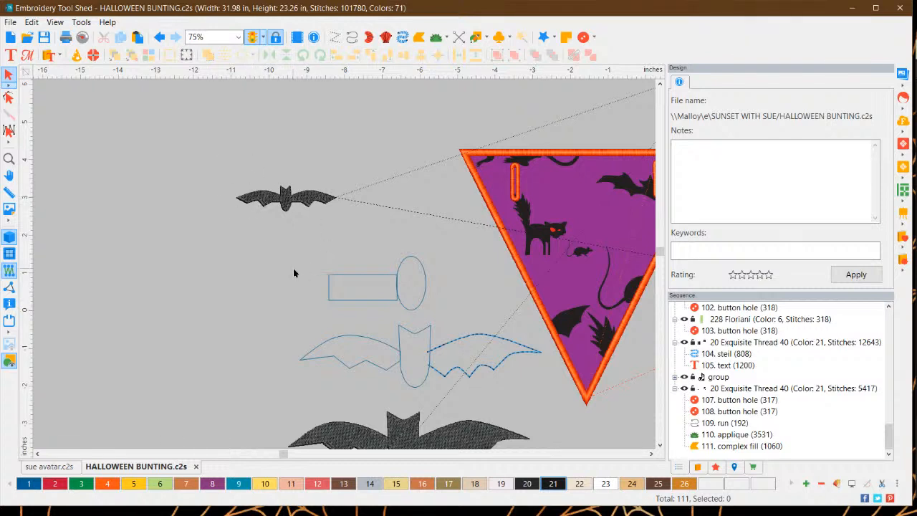
Move the other filled bat from below the bat outline to the open space on the outline's left.
scroll(488, 397, down, 2)
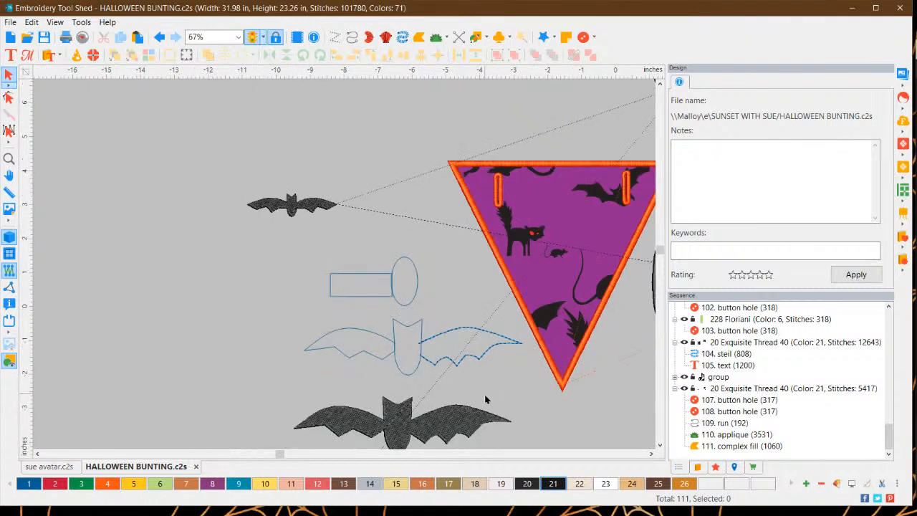
click(661, 445)
click(661, 446)
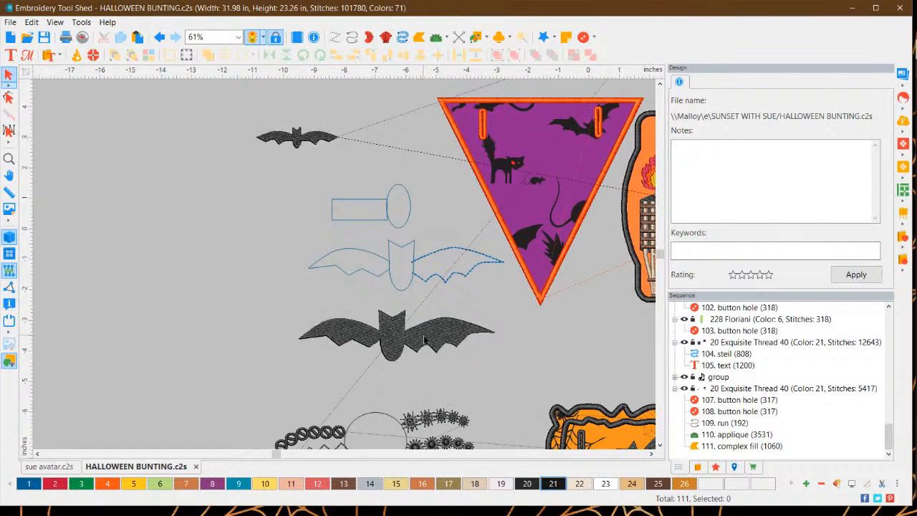
drag(425, 340, 272, 304)
click(278, 346)
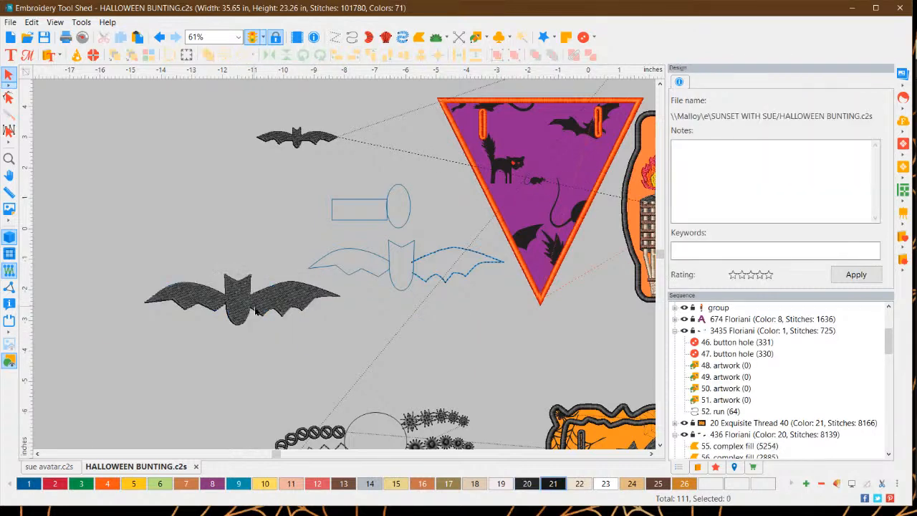
Enlarge the moved bat proportionally to about 10.7 inches wide and place it below the small bat, left of the ellipse and rectangle.
click(290, 314)
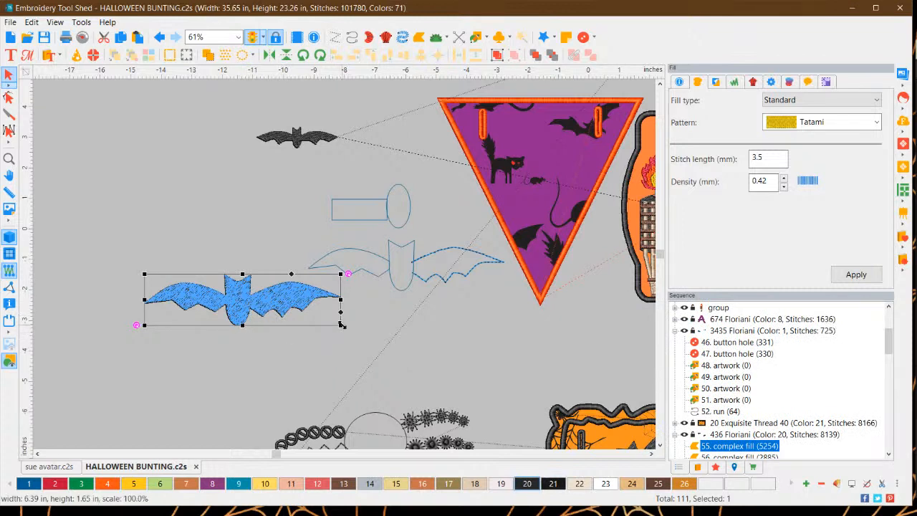
drag(342, 324, 460, 390)
click(215, 347)
click(200, 286)
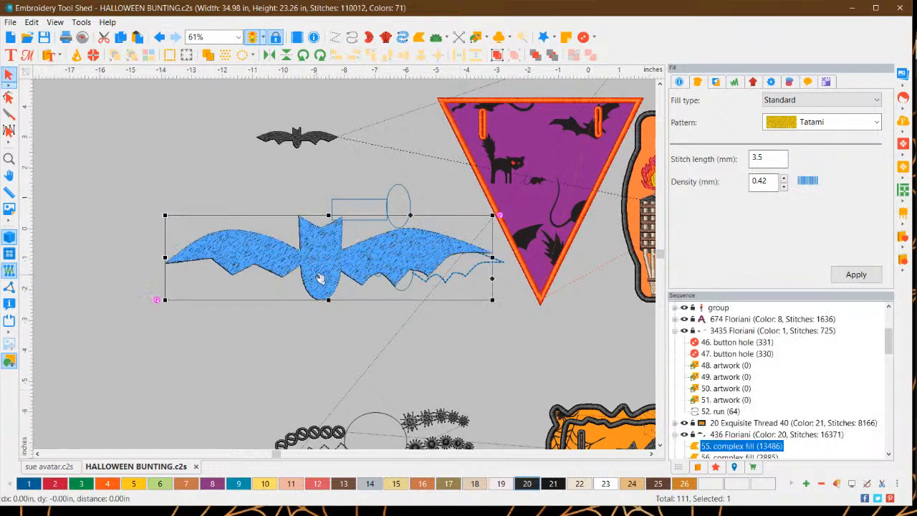
drag(322, 280, 200, 225)
click(225, 322)
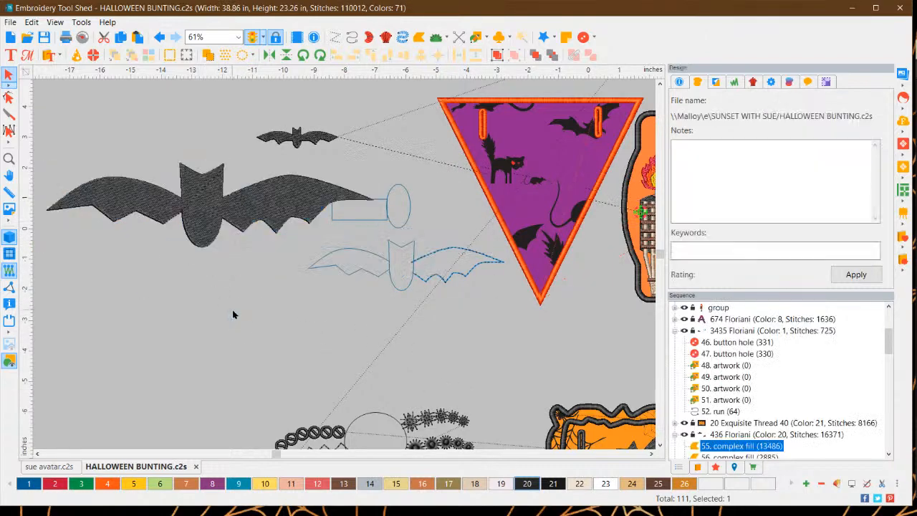
Apply a Motif fill with pattern 100 and a 10 mm pattern length to the large bat.
click(267, 205)
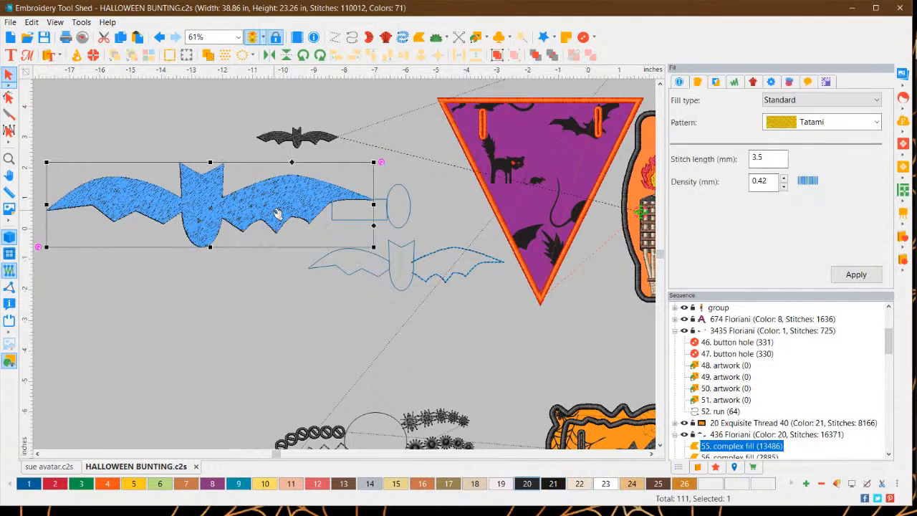
click(849, 129)
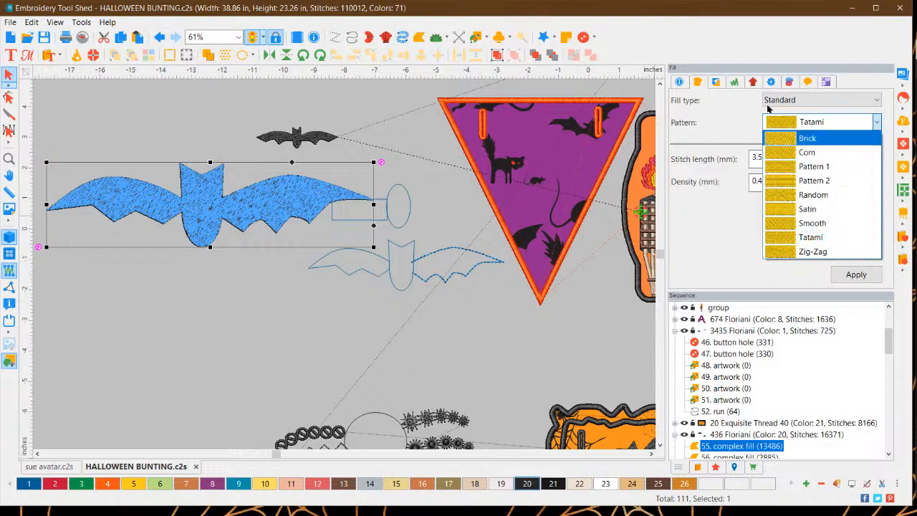
click(792, 107)
click(803, 102)
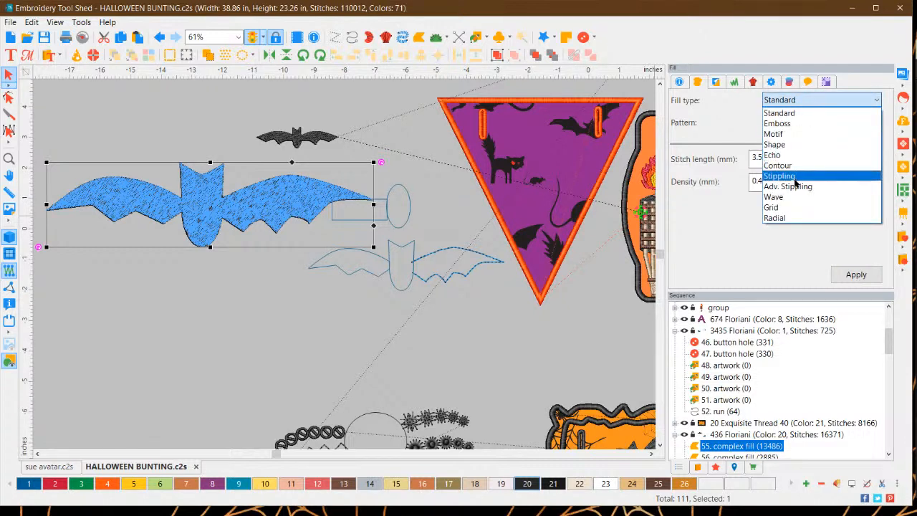
click(797, 134)
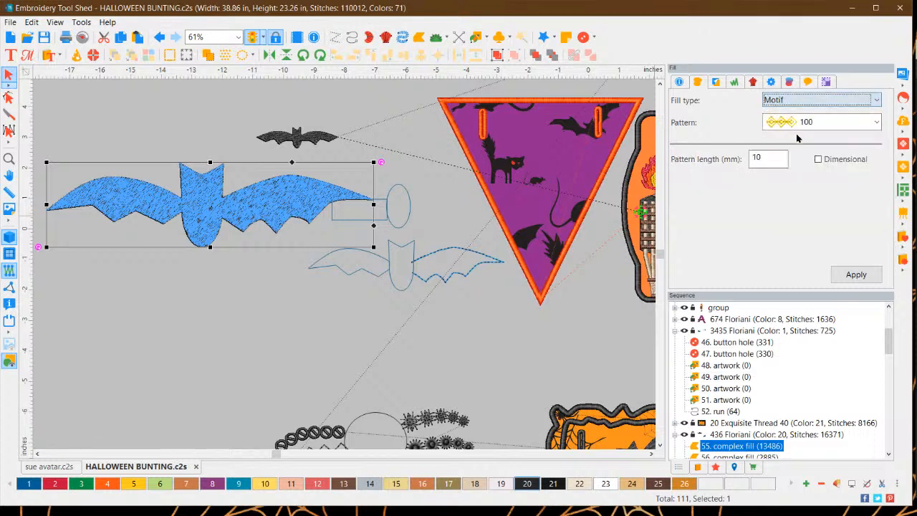
click(852, 276)
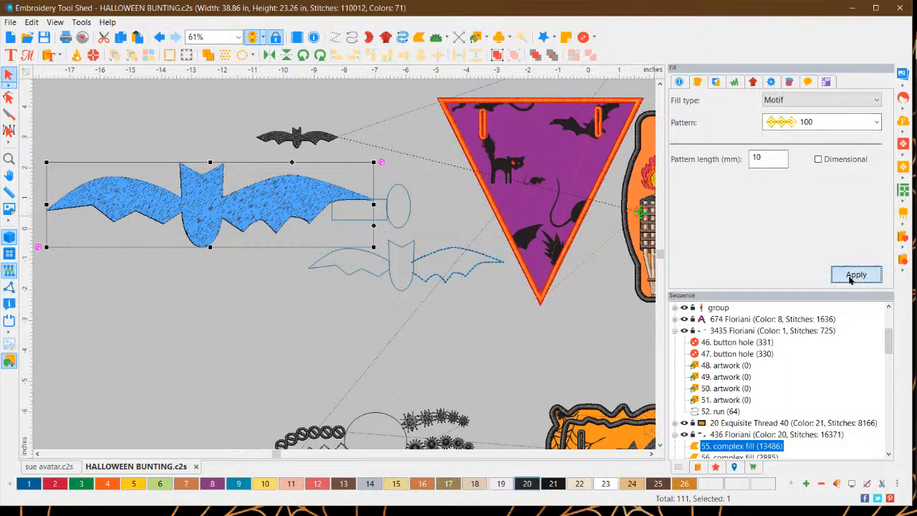
click(231, 358)
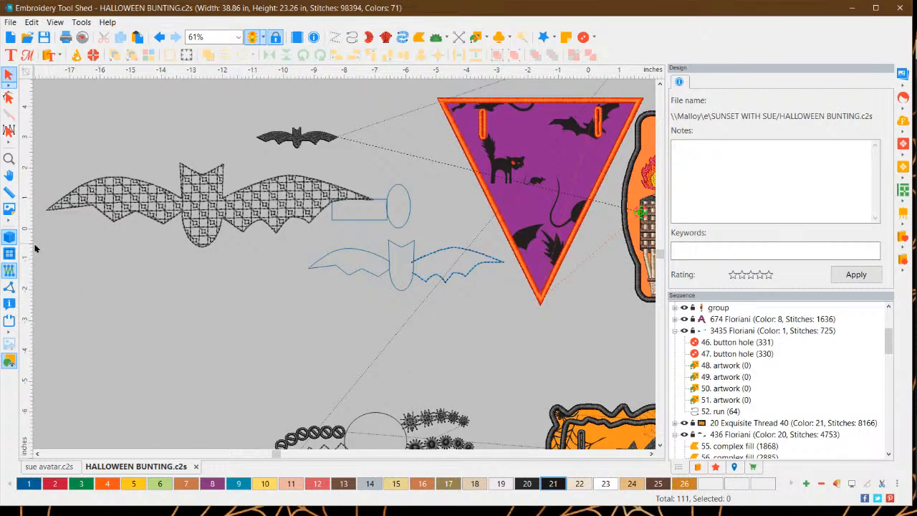
Shrink the motif-filled bat to about 4.6 inches wide and move it up, just below the small bat.
click(178, 205)
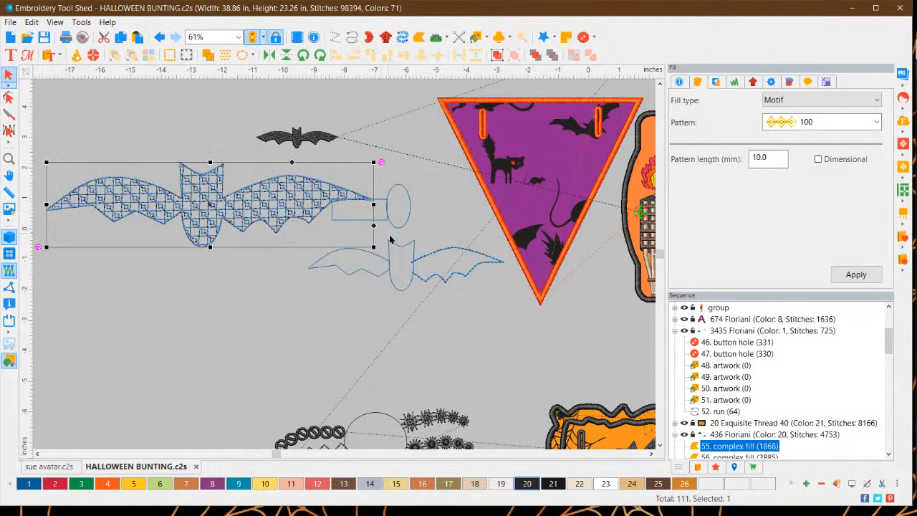
drag(374, 248, 263, 215)
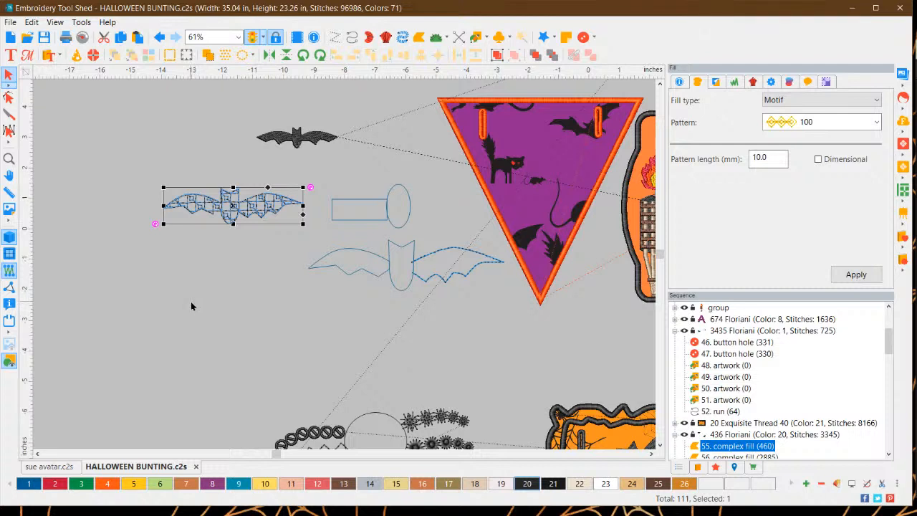
click(218, 245)
click(268, 215)
drag(268, 213, 280, 184)
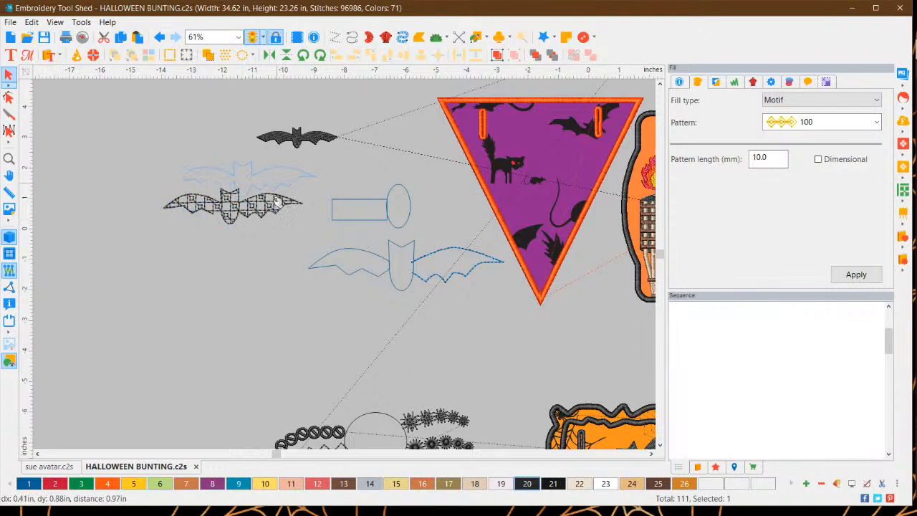
click(238, 254)
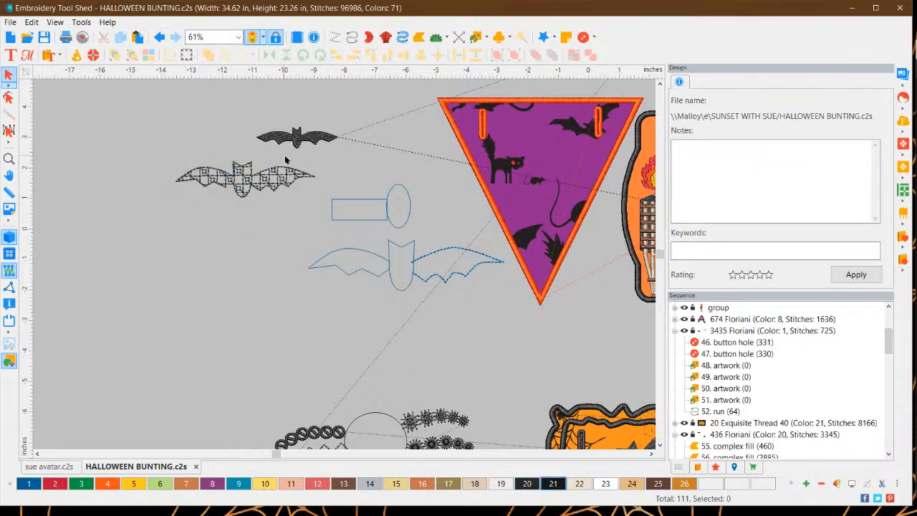
Switch the motif-filled bat to a Standard Tatami fill and enlarge it to about 7.9 inches wide.
click(265, 191)
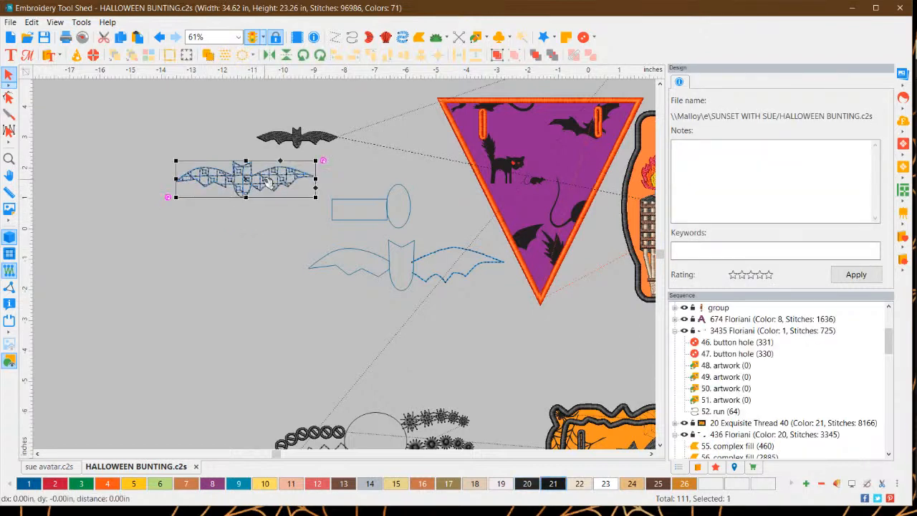
click(823, 98)
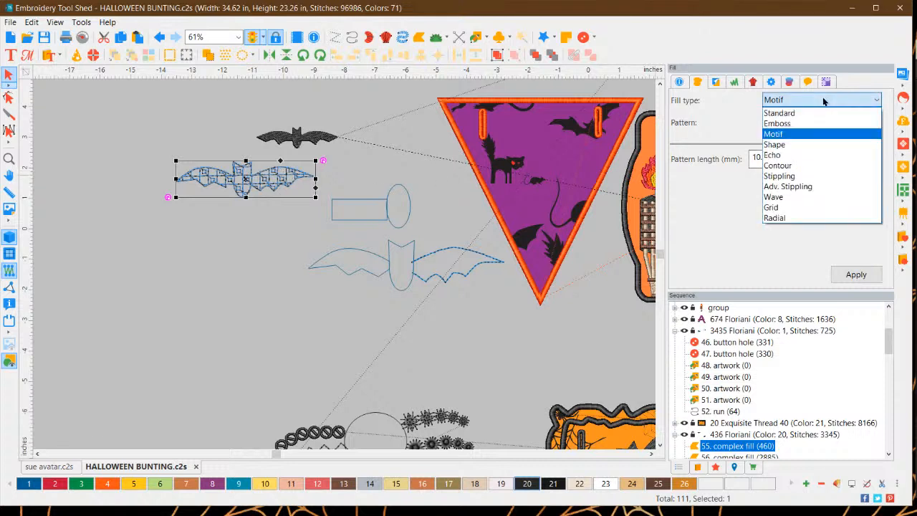
click(814, 113)
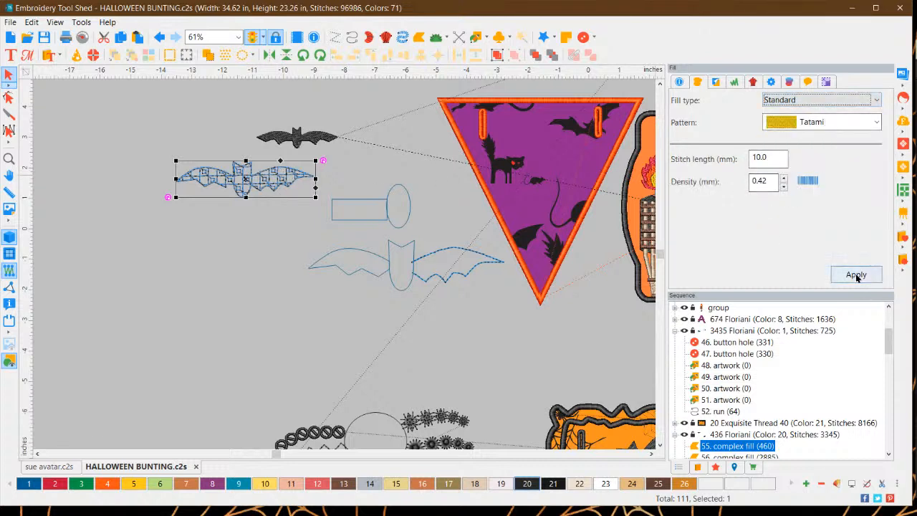
click(849, 276)
drag(172, 195, 90, 269)
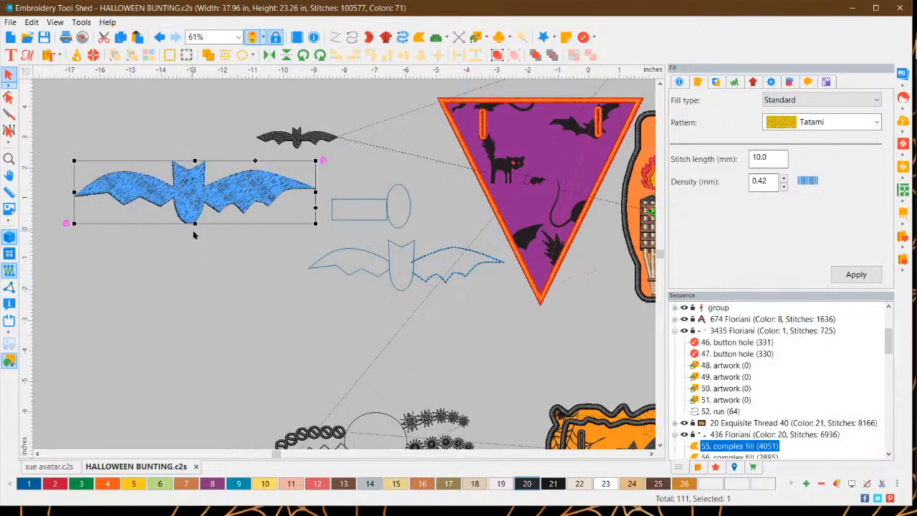
Move the large Tatami bat slightly down and right, and rotate it slightly counterclockwise.
drag(200, 197, 211, 209)
click(199, 288)
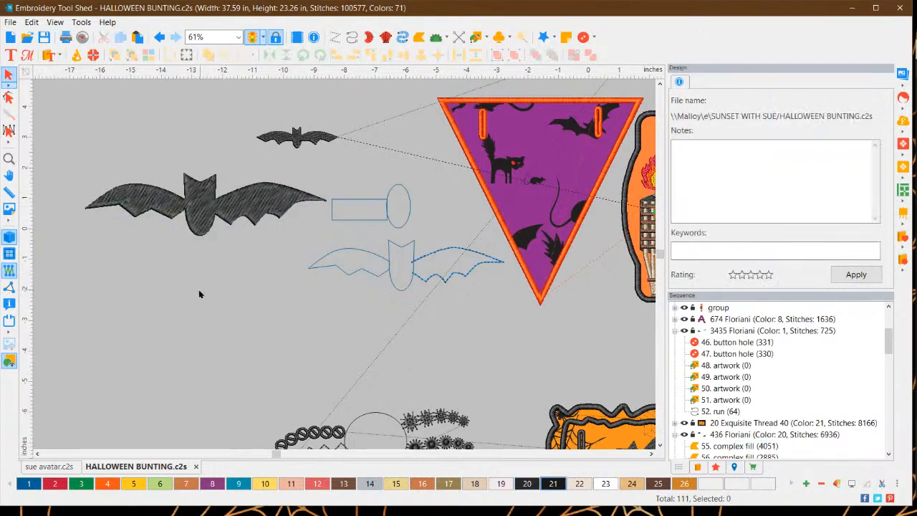
scroll(159, 209, up, 1)
click(227, 202)
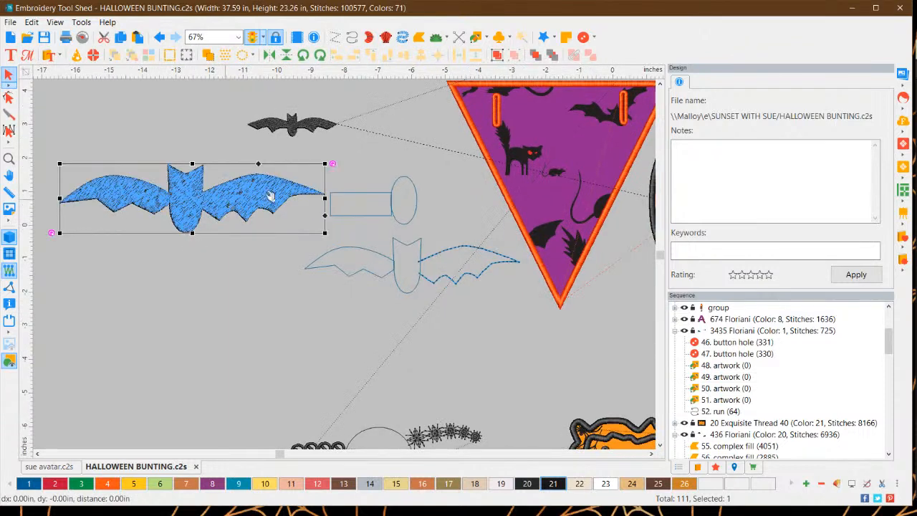
drag(335, 166, 288, 167)
In sue avatar.c2s, move the rightmost small bat farther right and slightly up, and show the design's stitches.
click(44, 466)
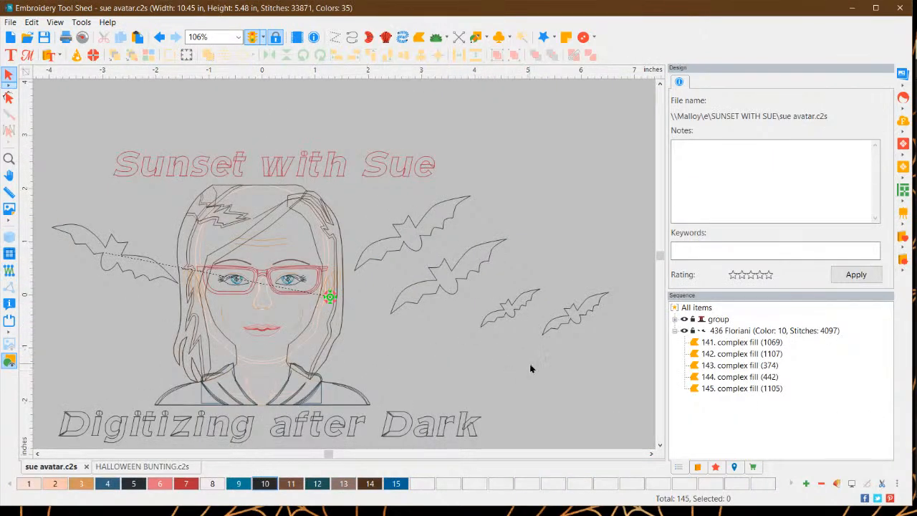
drag(569, 312, 604, 292)
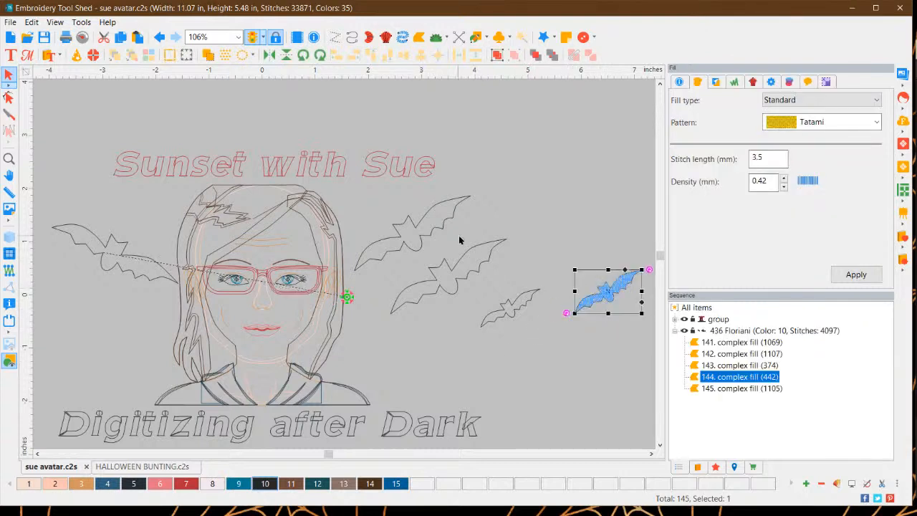
click(435, 222)
drag(439, 230, 439, 230)
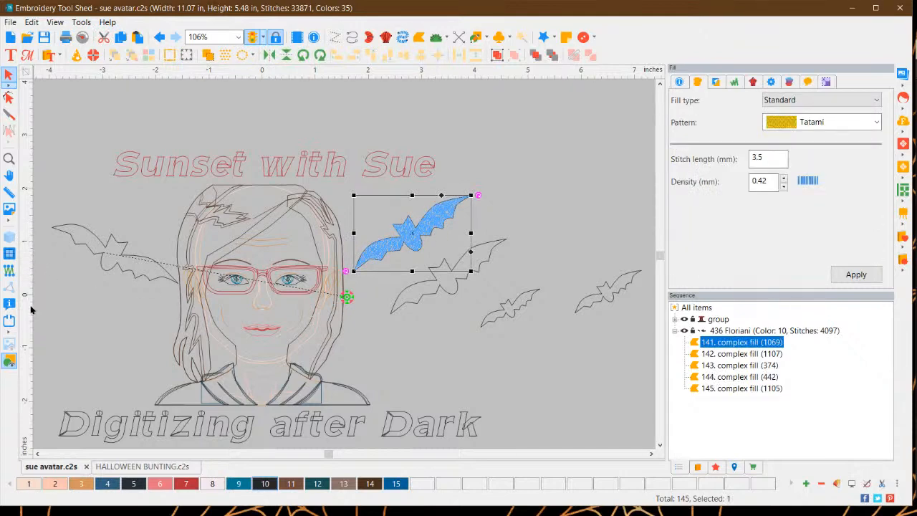
click(500, 352)
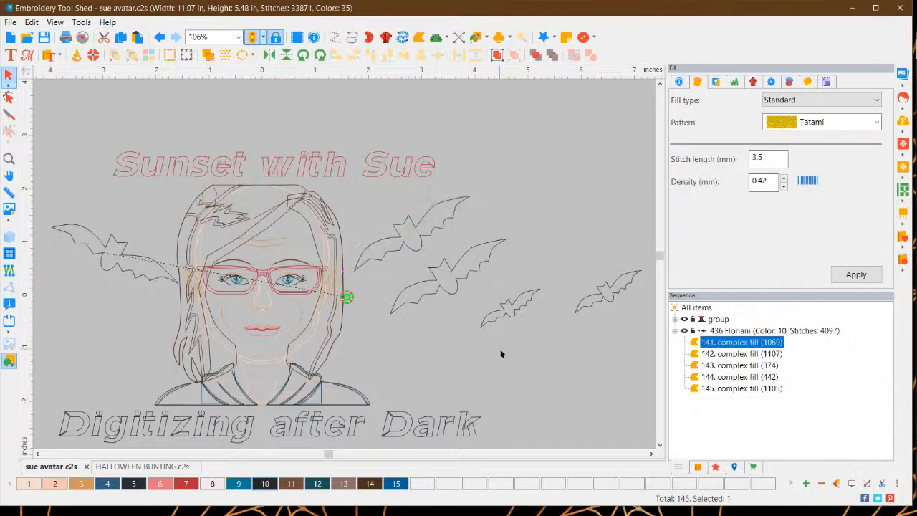
click(8, 272)
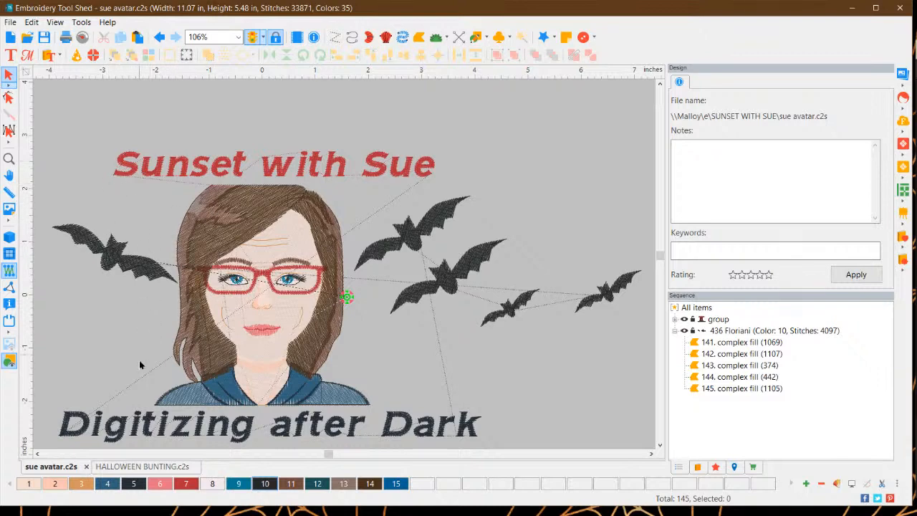
Return to HALLOWEEN BUNTING.c2s and examine the spider's circle body and patterned legs beside the ENTER sign.
click(131, 467)
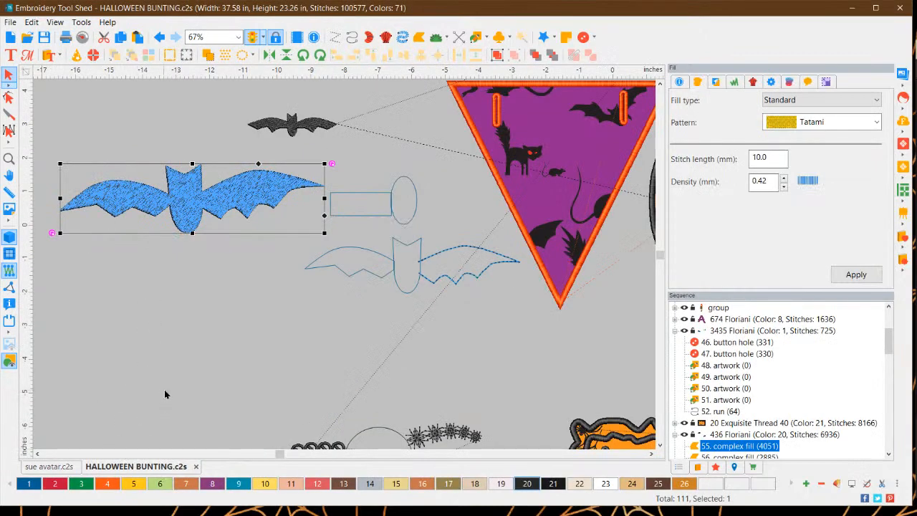
scroll(290, 326, up, 1)
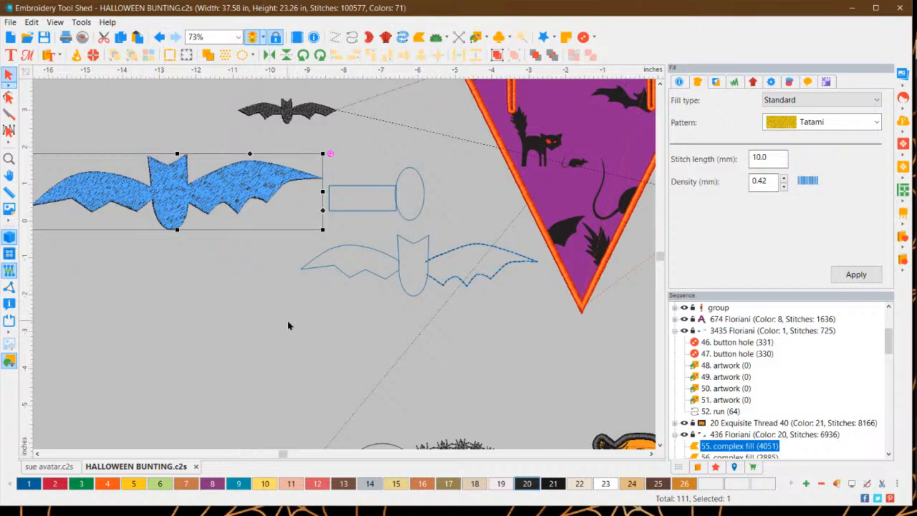
scroll(307, 330, down, 4)
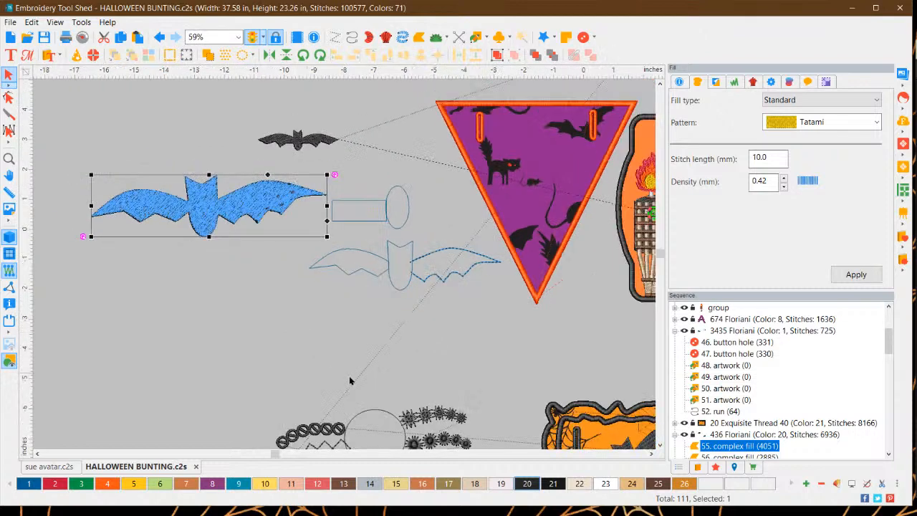
scroll(429, 427, down, 1)
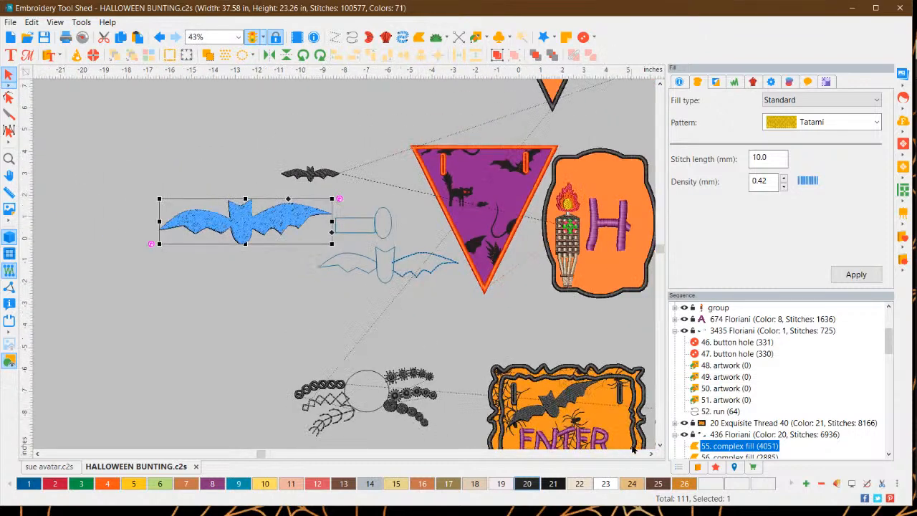
click(661, 446)
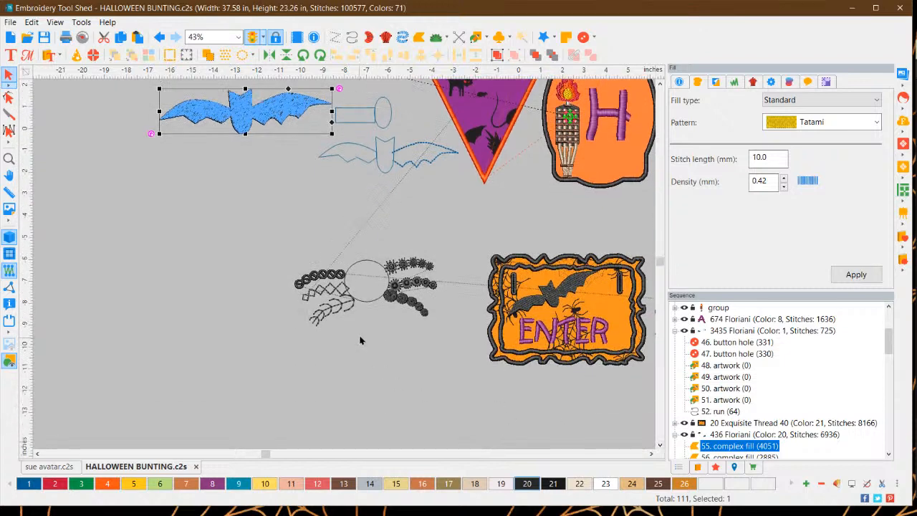
scroll(375, 352, up, 2)
scroll(376, 353, up, 2)
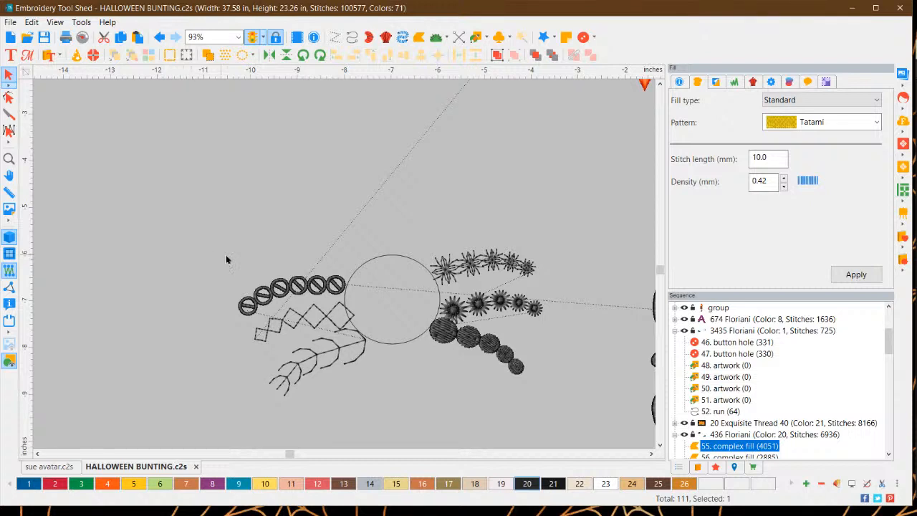
click(334, 172)
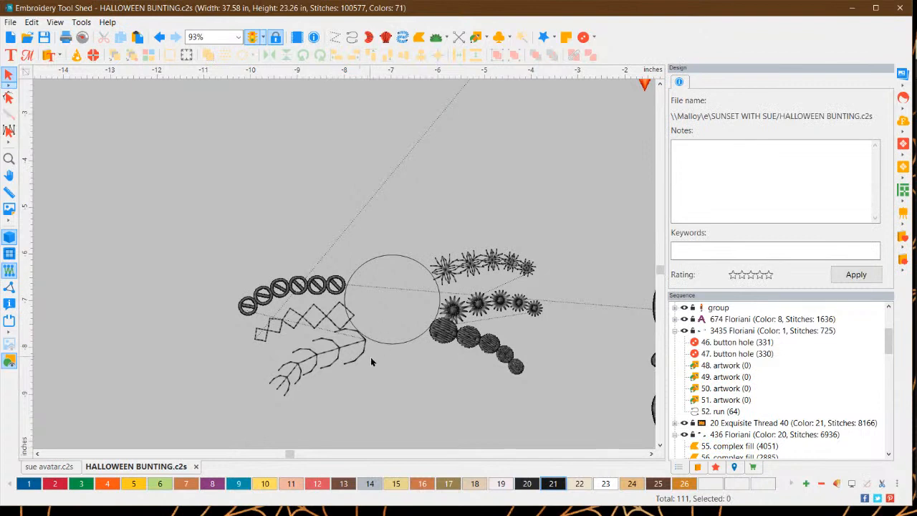
scroll(474, 291, up, 2)
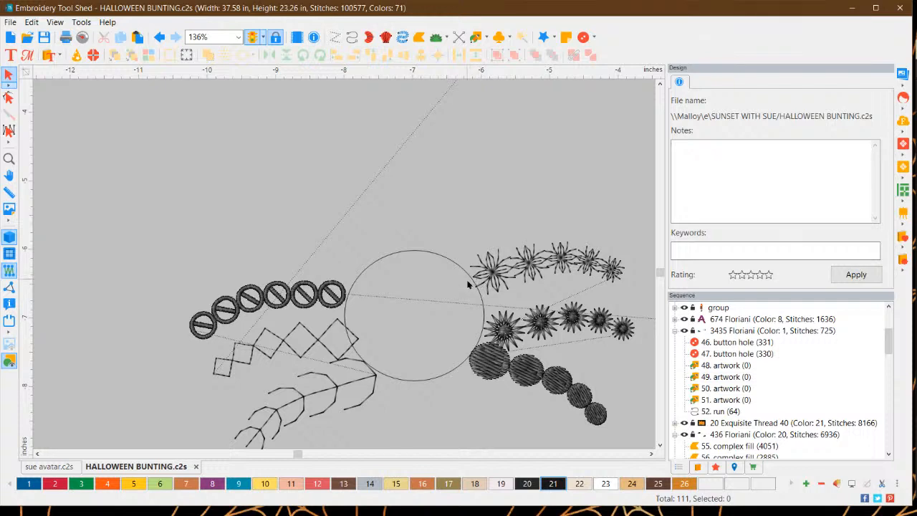
scroll(442, 347, down, 2)
scroll(442, 348, down, 3)
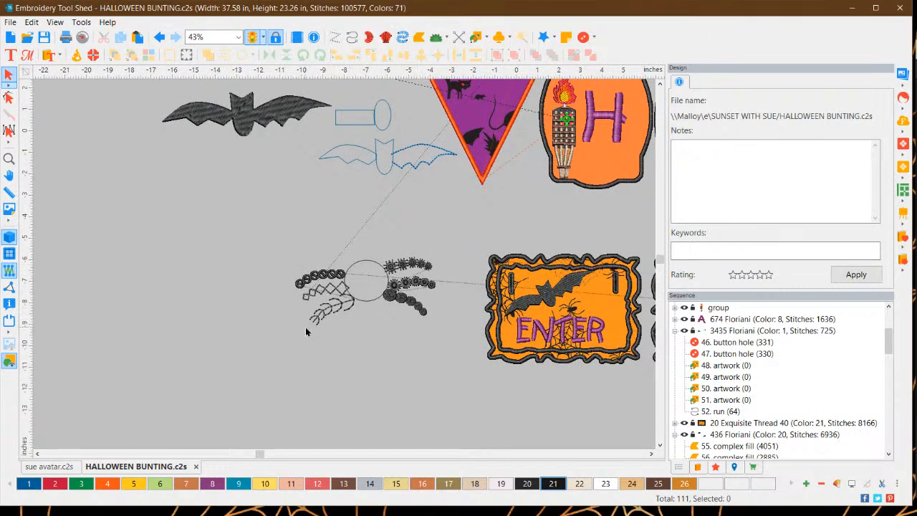
scroll(315, 285, up, 3)
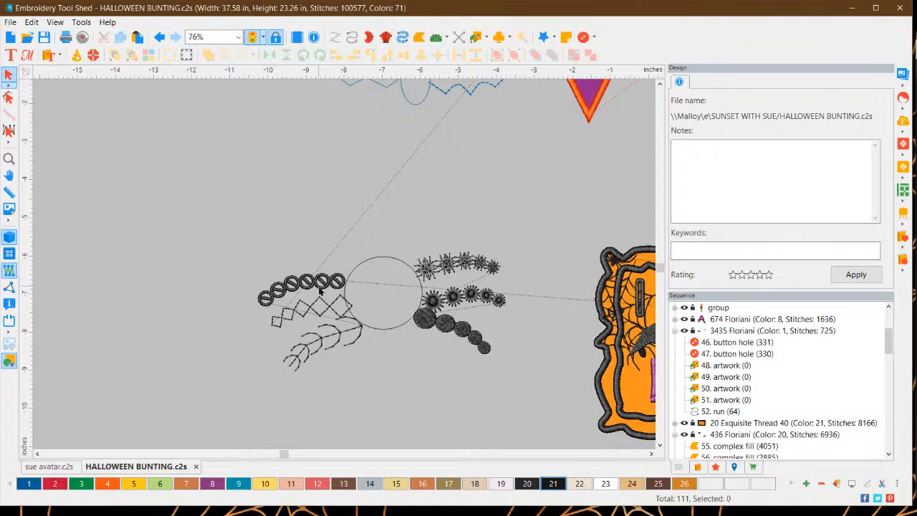
Inspect the run settings of the spider's upper right motif leg and lower right solid-dot leg.
click(390, 329)
click(387, 359)
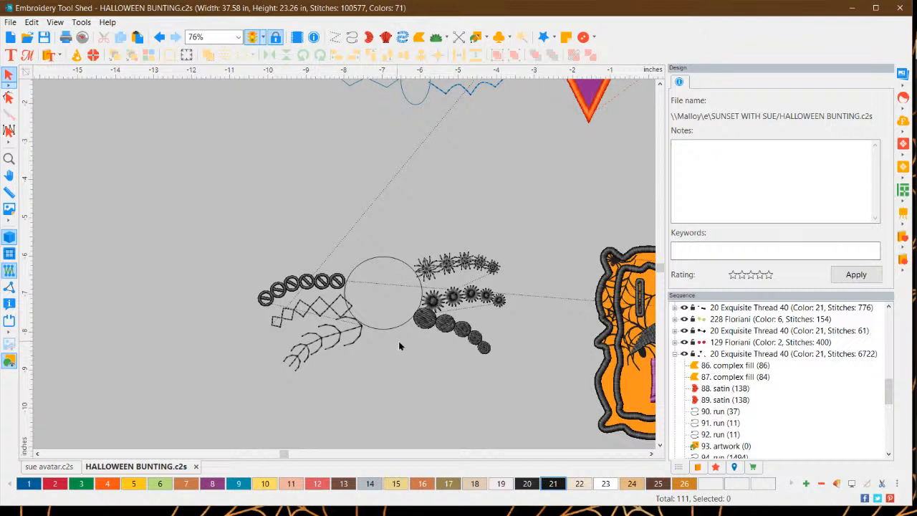
click(448, 269)
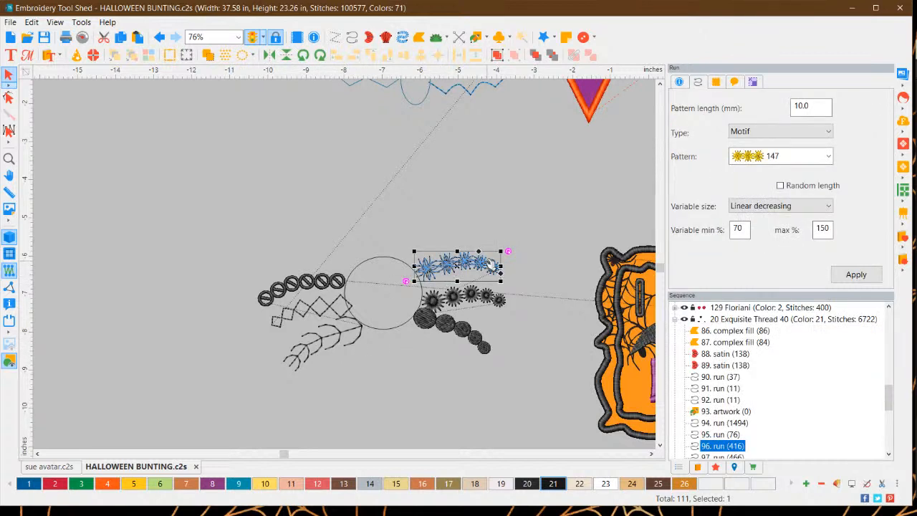
click(397, 371)
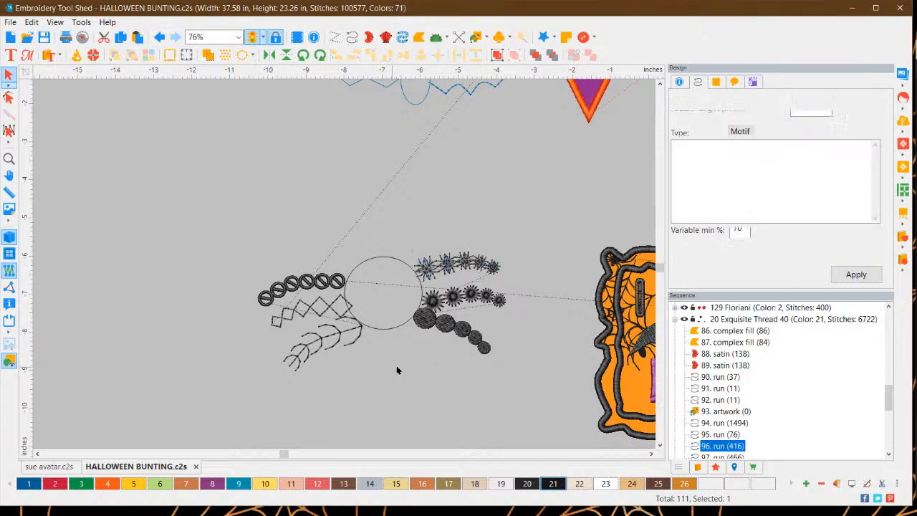
click(472, 336)
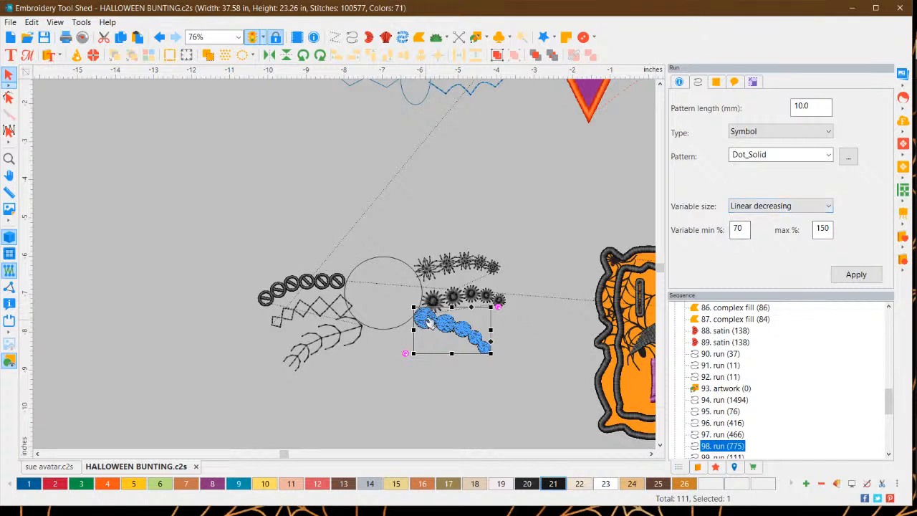
click(532, 373)
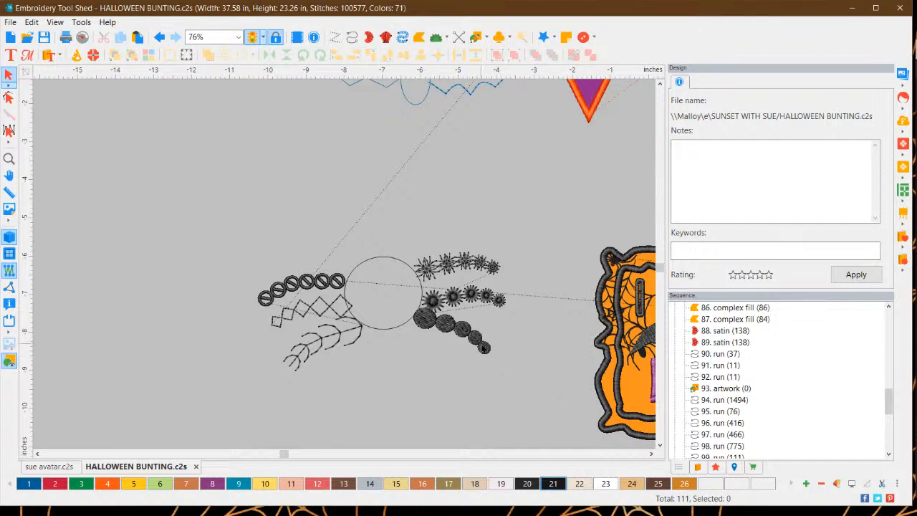
click(484, 348)
click(507, 375)
Draw an ellipse artwork shape about 1.9 inches wide and 2 inches high in the empty area up and left of the spider.
click(488, 38)
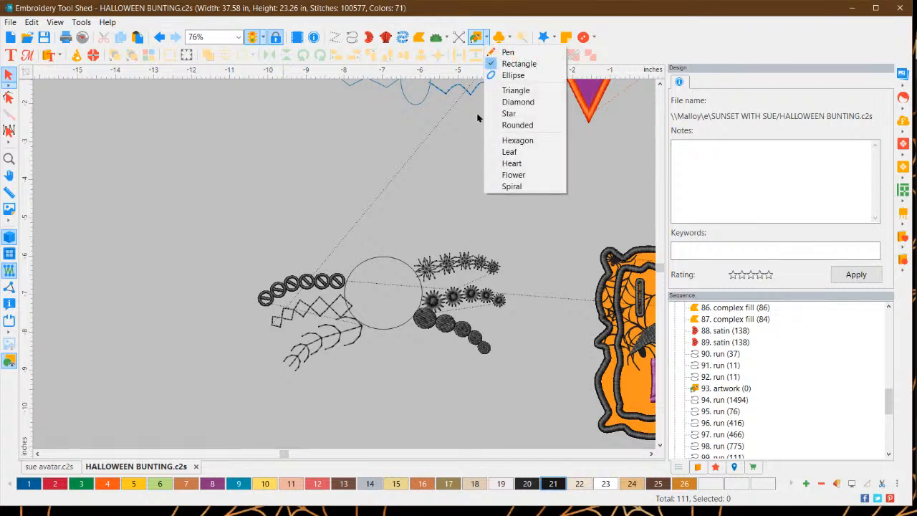
click(515, 335)
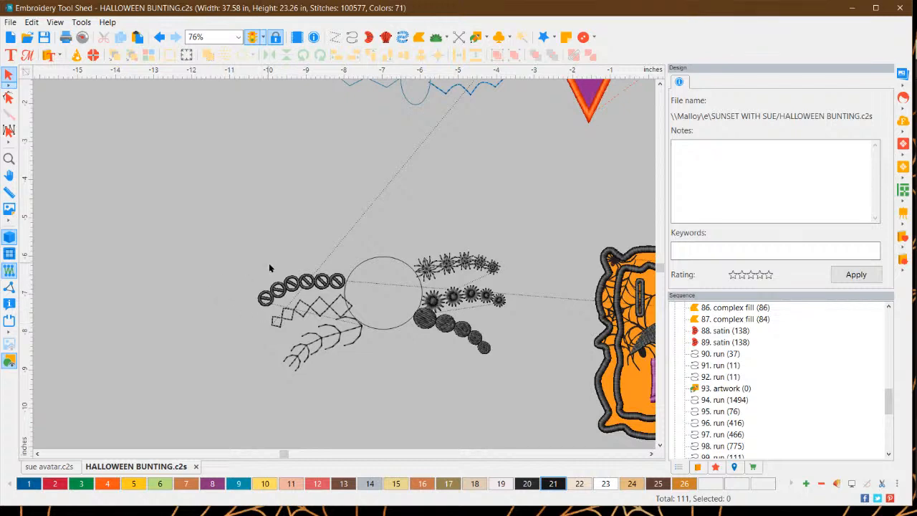
scroll(270, 268, down, 3)
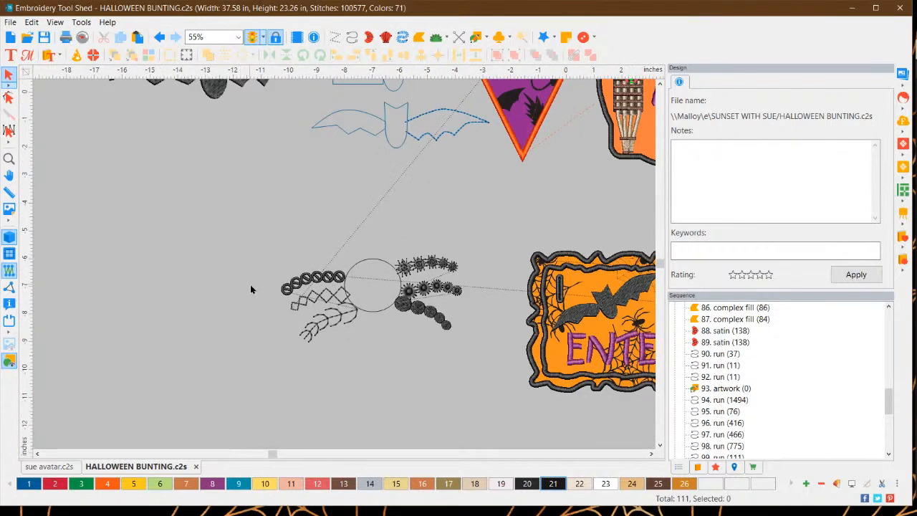
scroll(246, 280, up, 3)
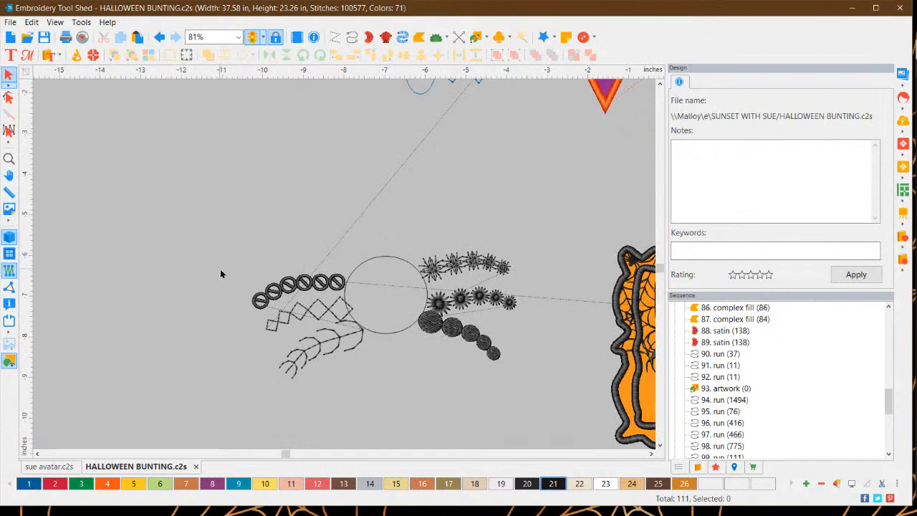
scroll(220, 274, up, 1)
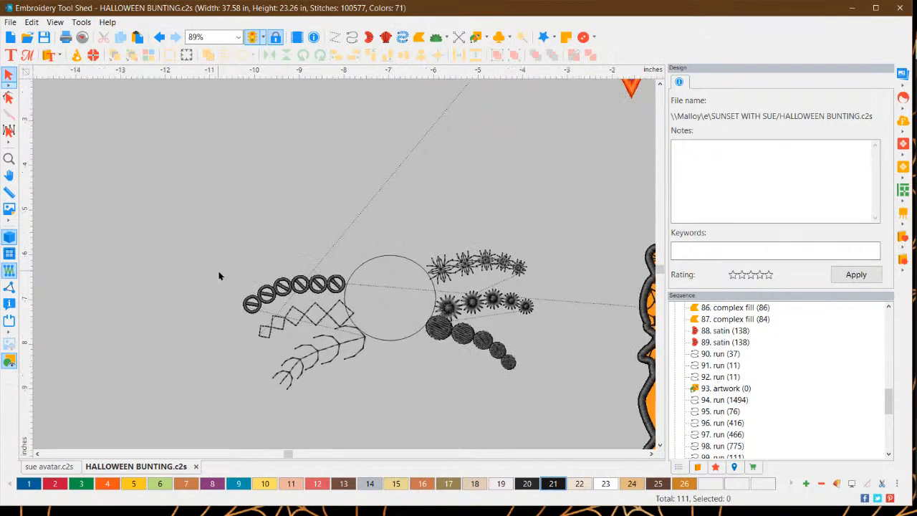
click(37, 454)
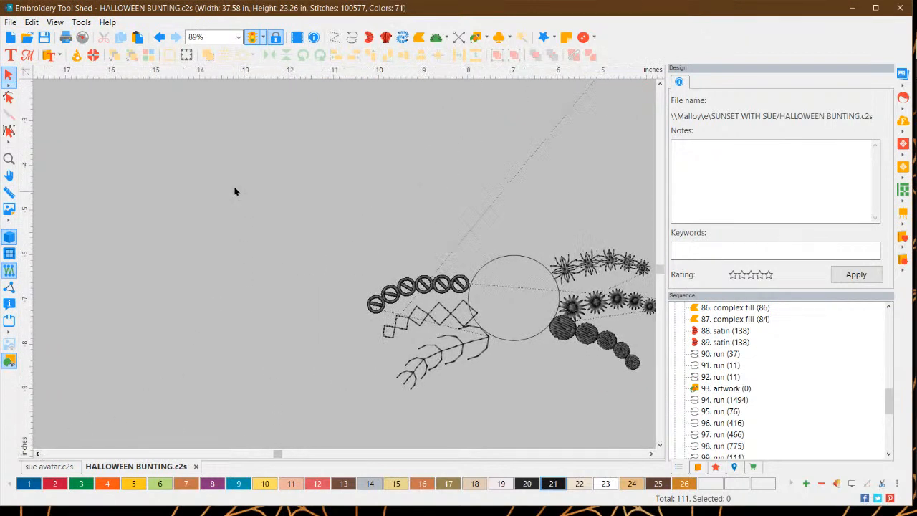
click(476, 37)
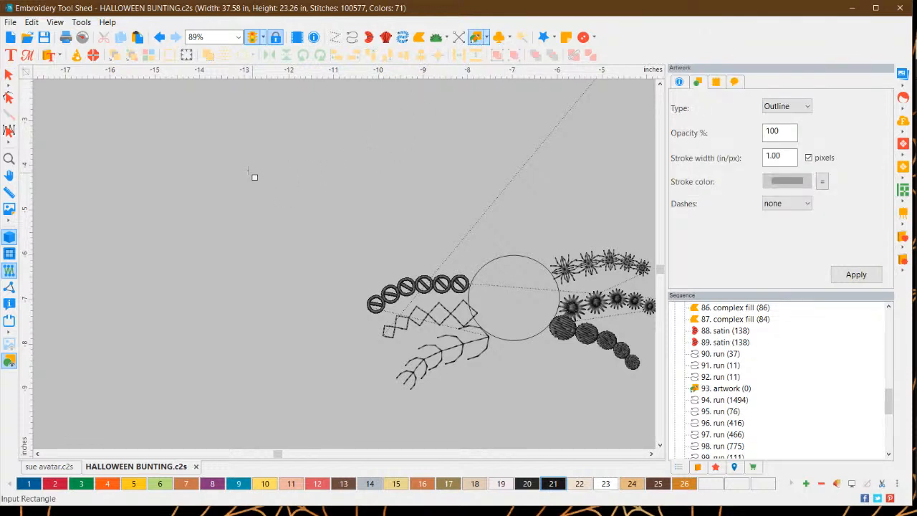
click(485, 37)
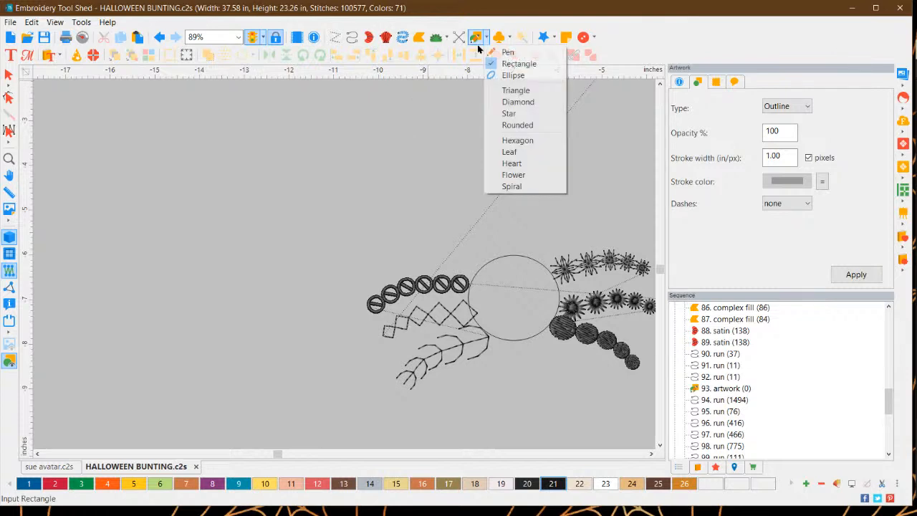
click(514, 76)
drag(221, 162, 302, 244)
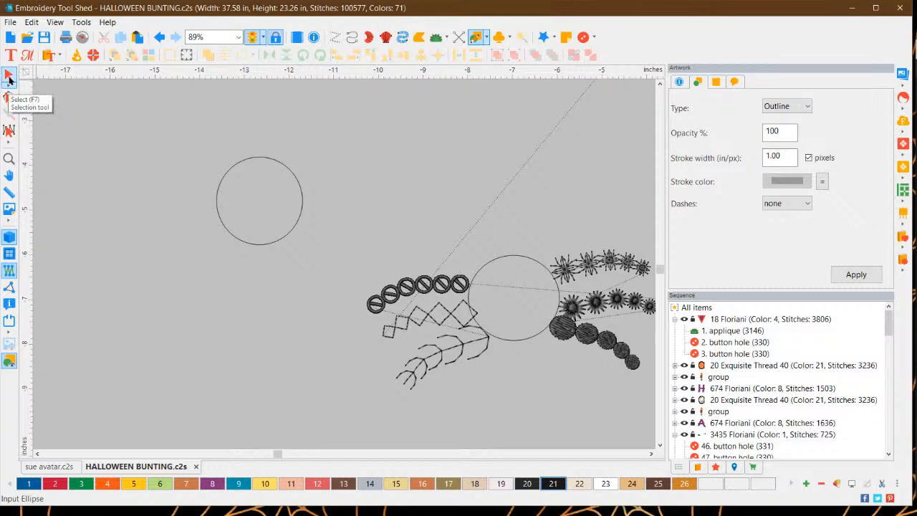
Convert the new circle outline to a complex fill and open its transform settings.
click(9, 76)
click(291, 231)
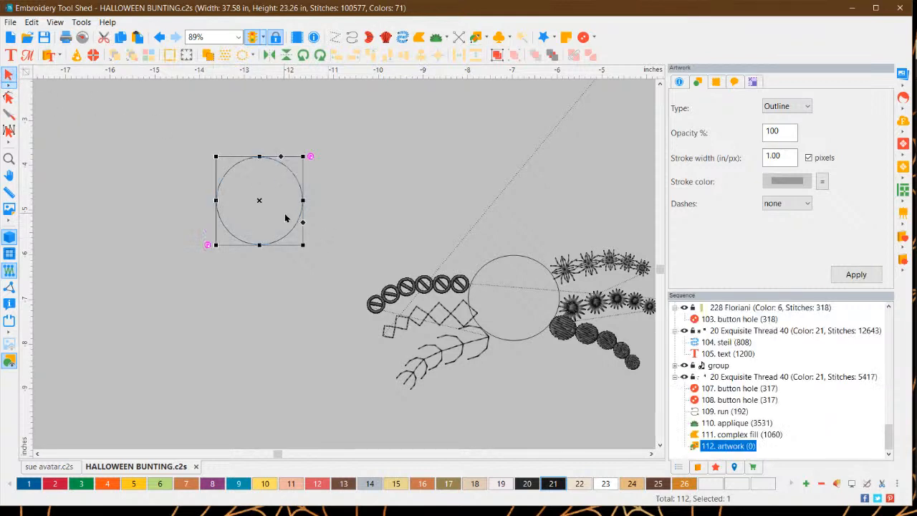
right_click(290, 223)
mouse_move(360, 316)
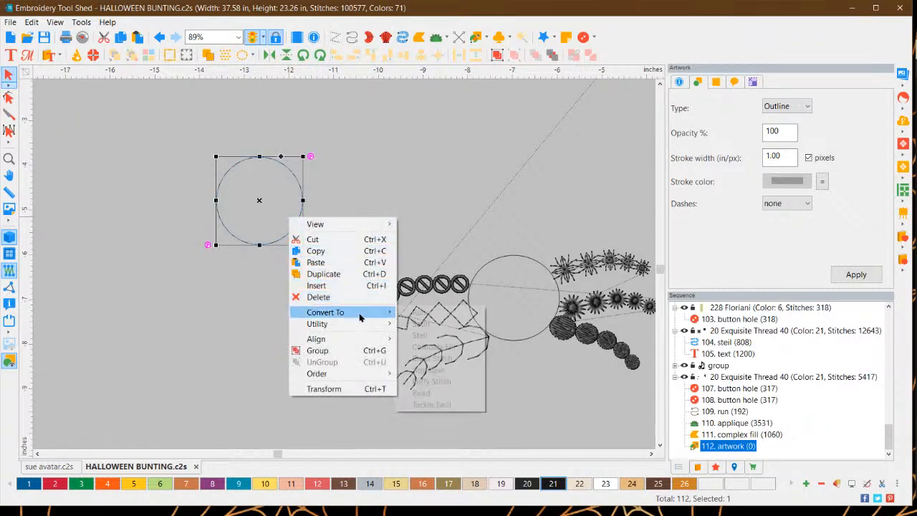
click(434, 346)
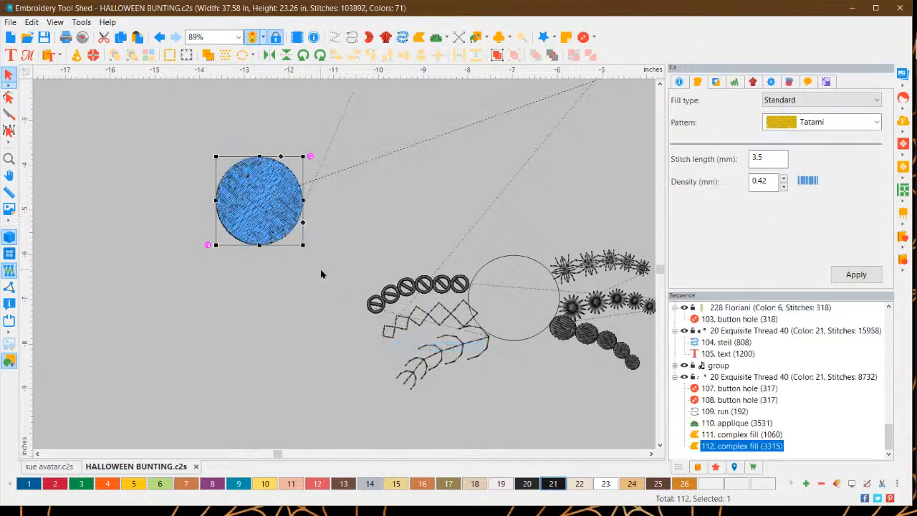
click(826, 84)
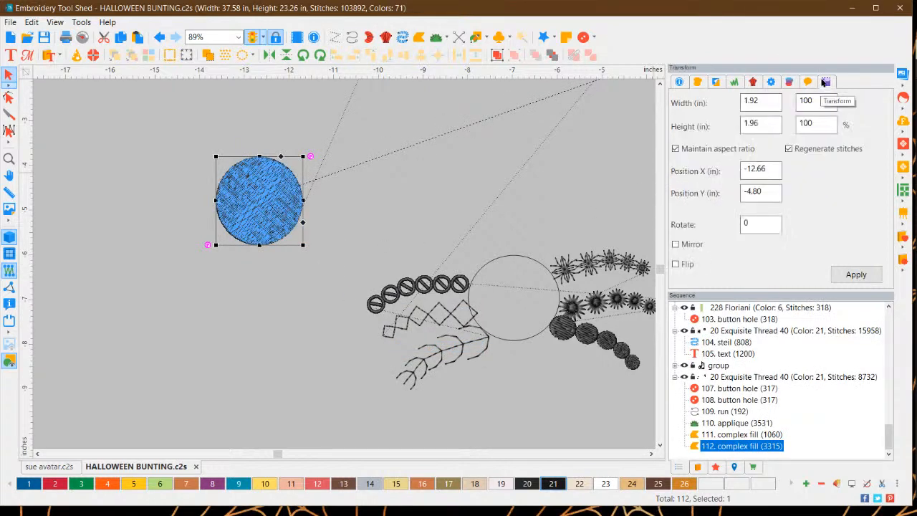
Draw a bent three-point standard run leg outward from the filled circle's upper left edge, its outer segment about 1.6 inches long.
click(307, 210)
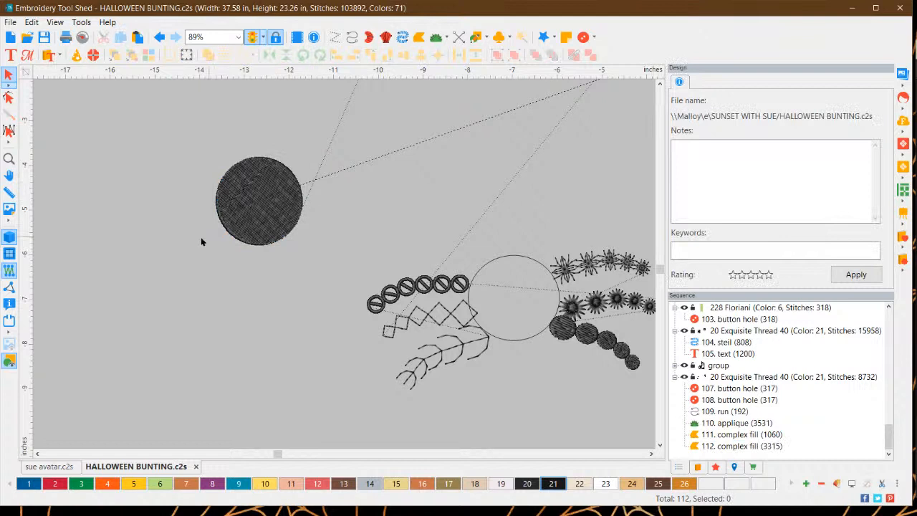
click(37, 453)
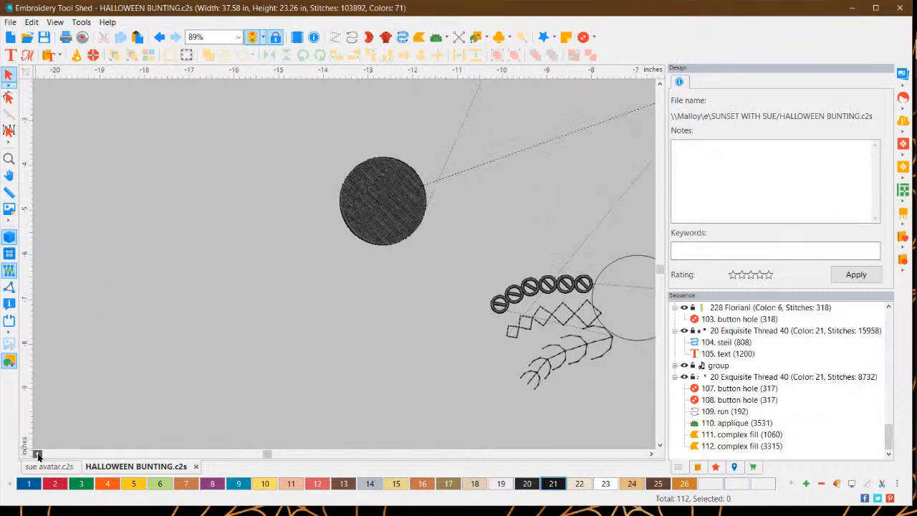
click(407, 197)
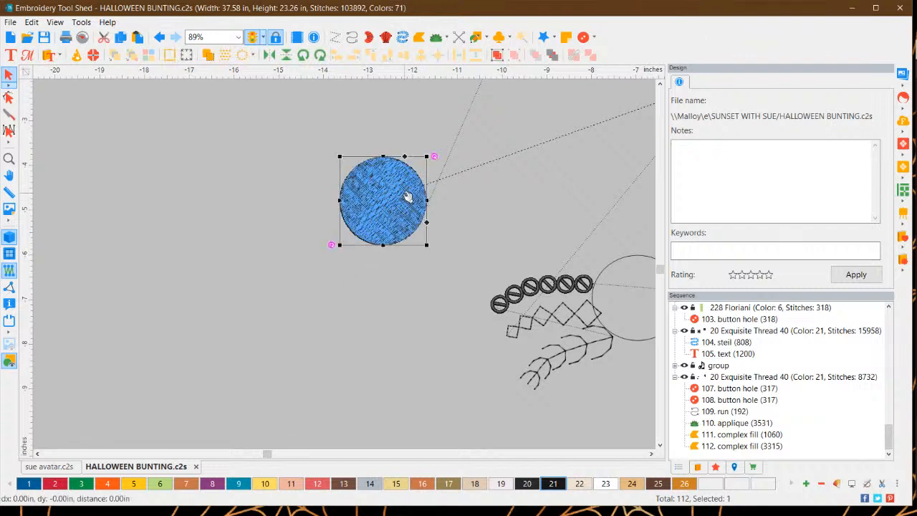
click(358, 322)
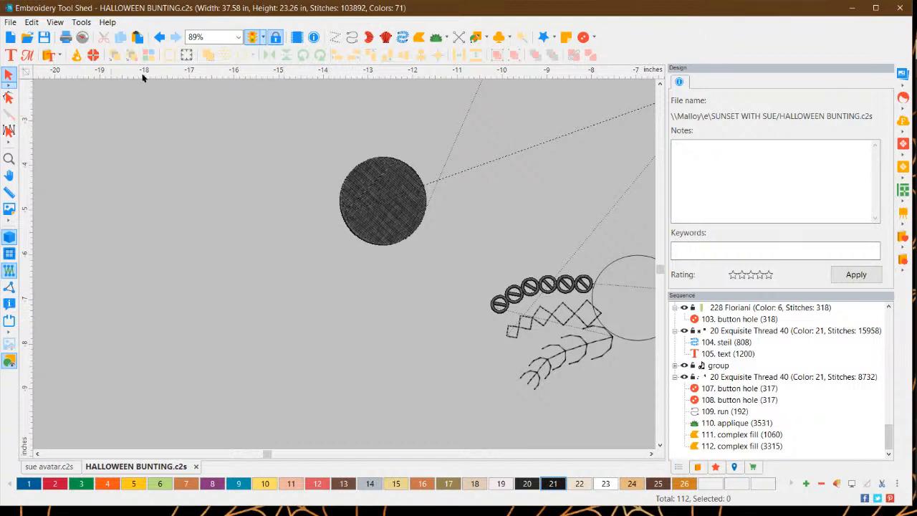
click(352, 37)
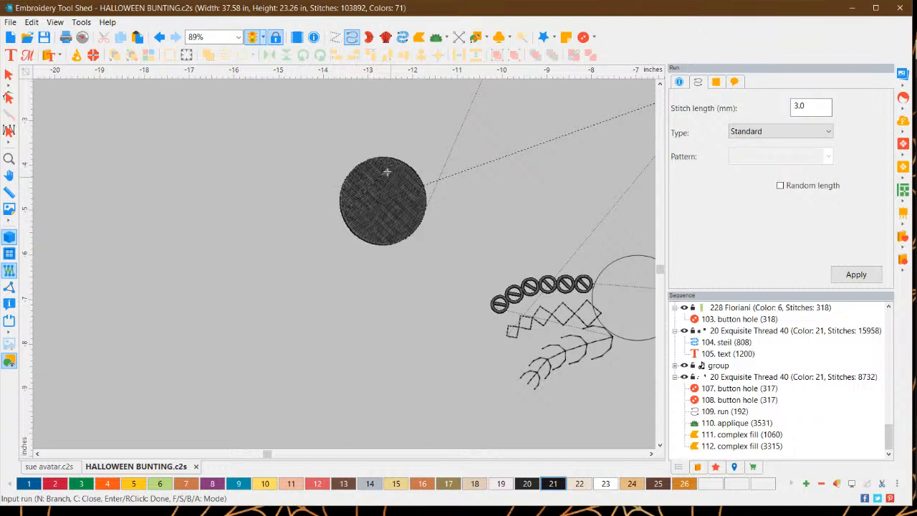
click(352, 181)
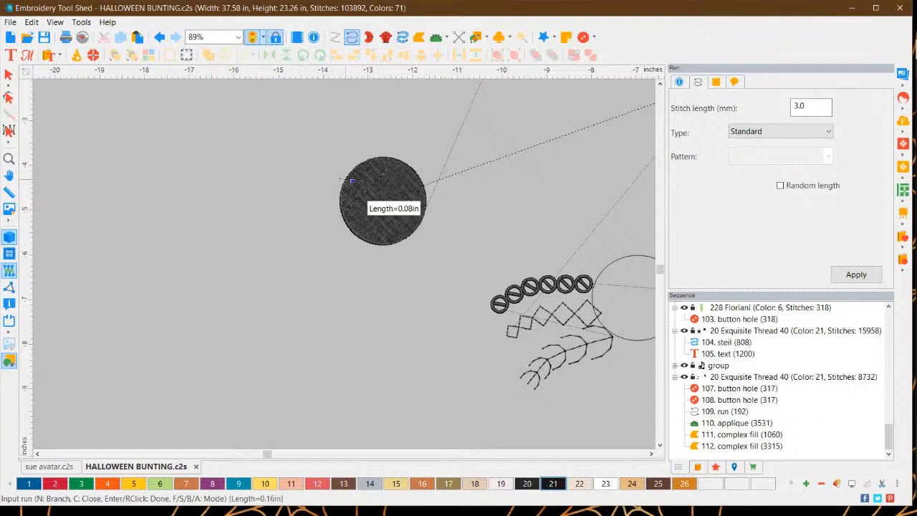
click(302, 170)
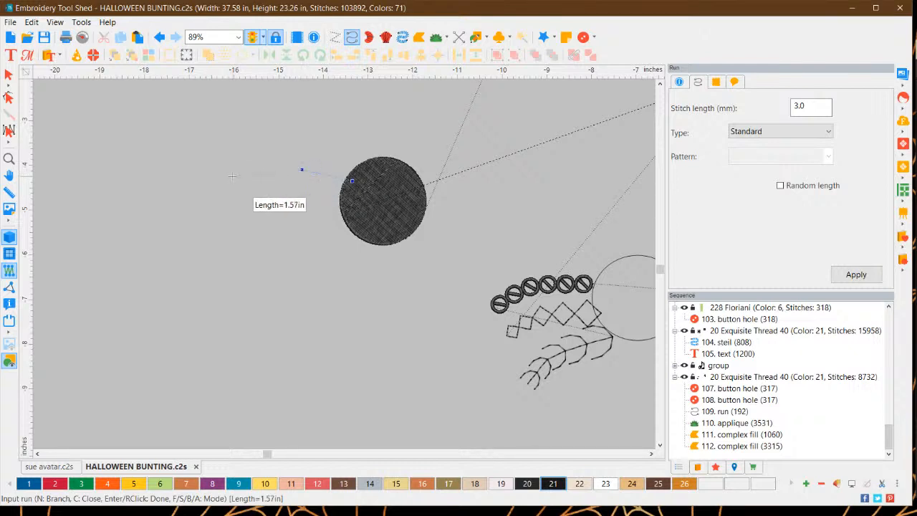
click(231, 176)
right_click(231, 176)
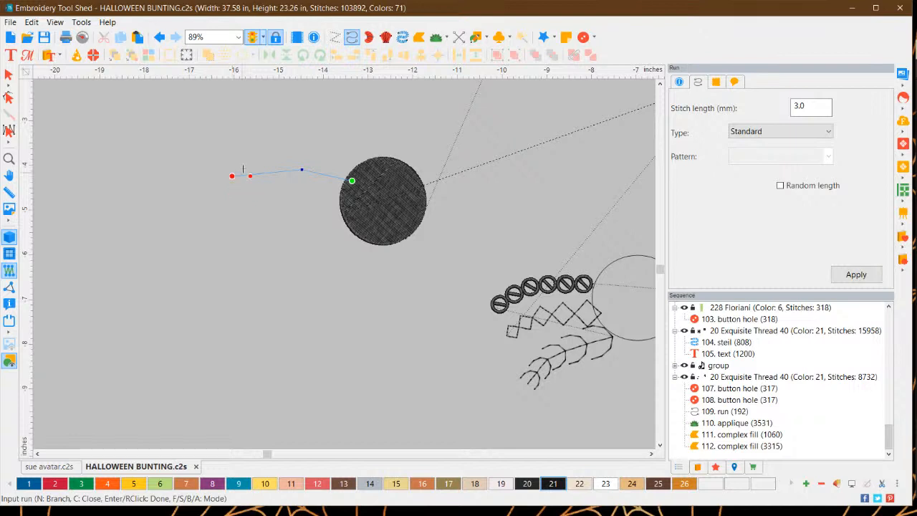
right_click(265, 170)
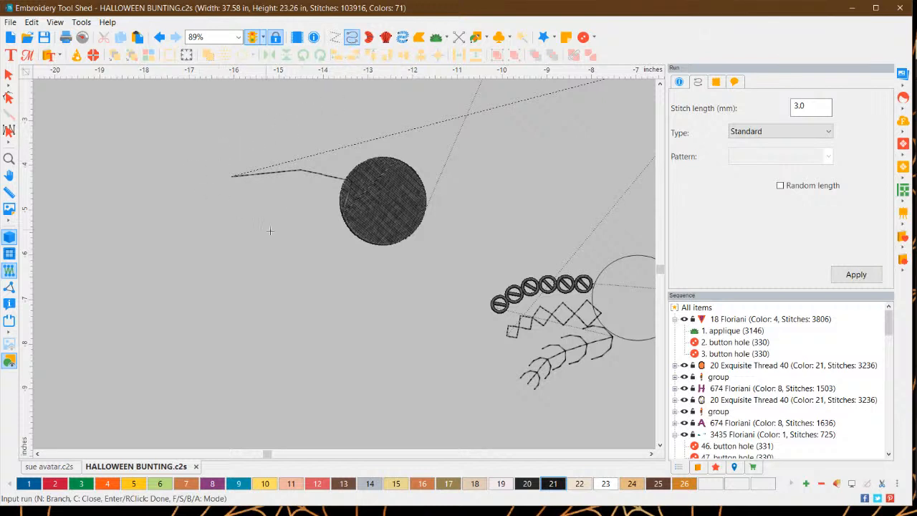
Retrace the leg with a second run from its outer tip through the bend back to the circle's edge.
click(232, 175)
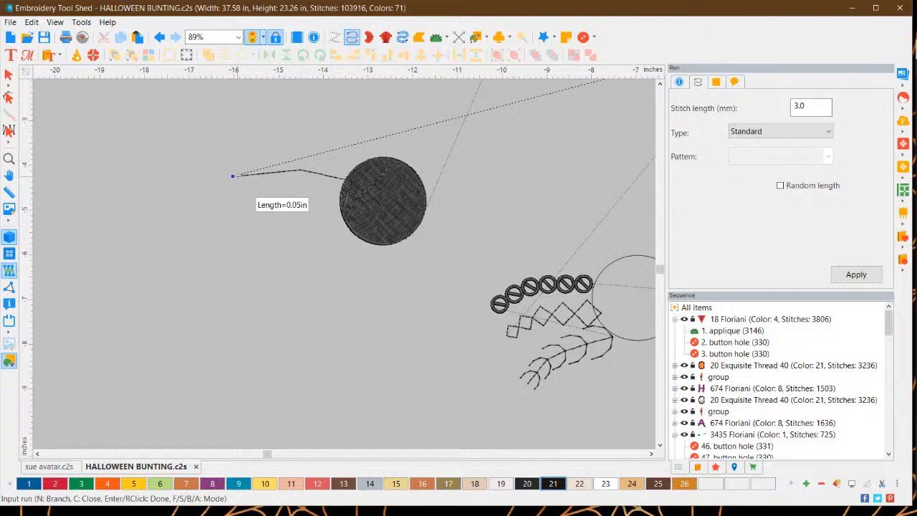
click(300, 170)
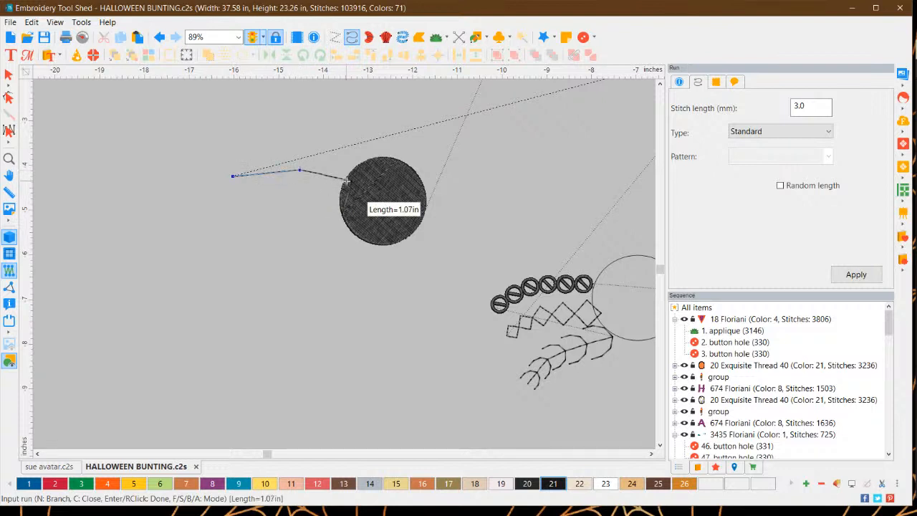
click(346, 181)
key(Return)
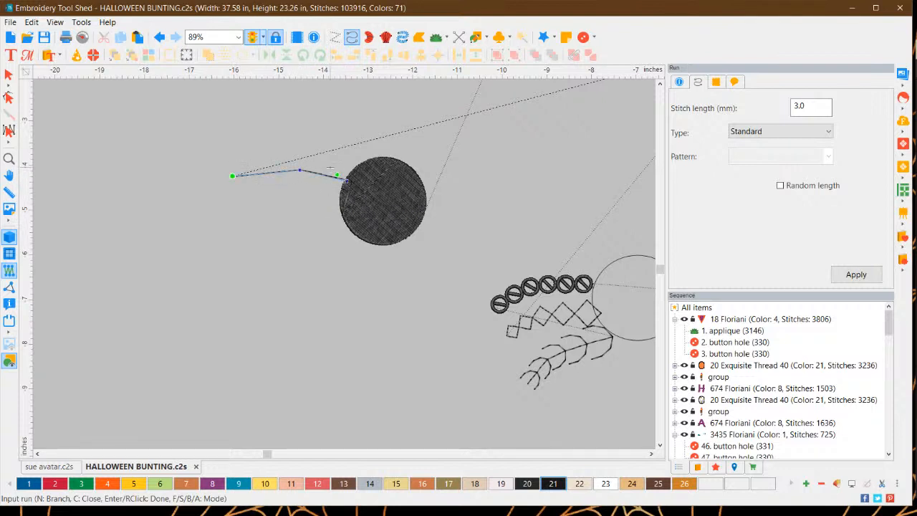
key(Return)
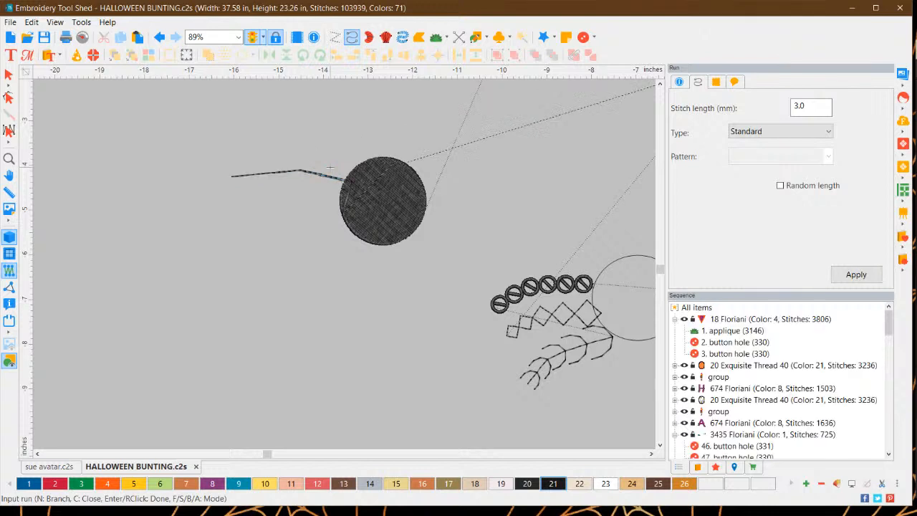
Set the run type of the retraced leg line to Symbol.
click(9, 76)
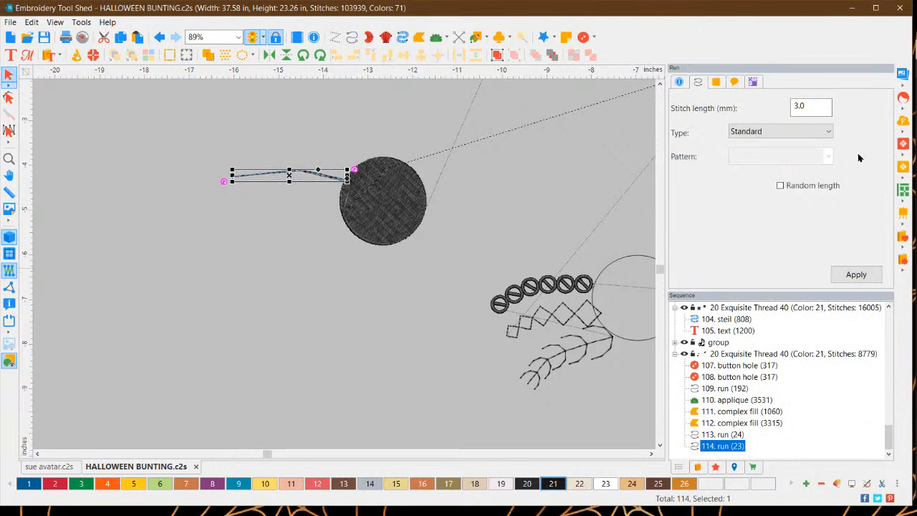
click(793, 133)
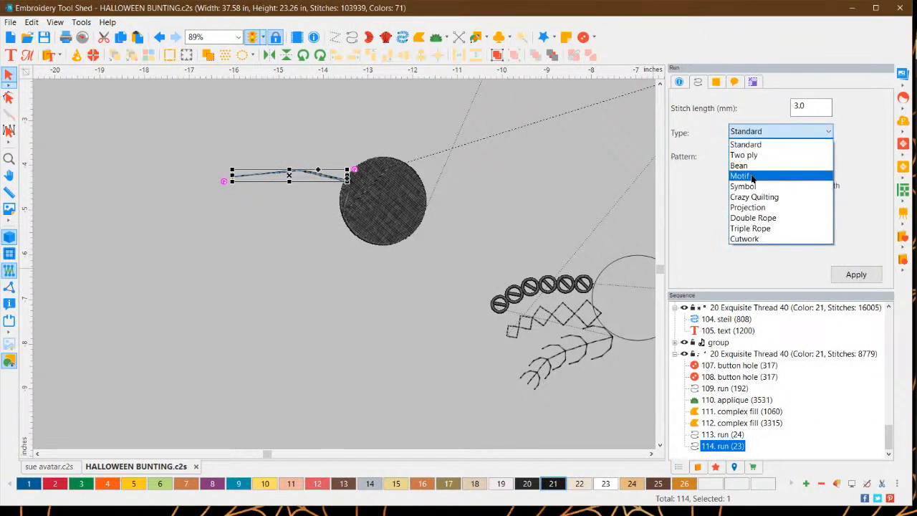
click(774, 175)
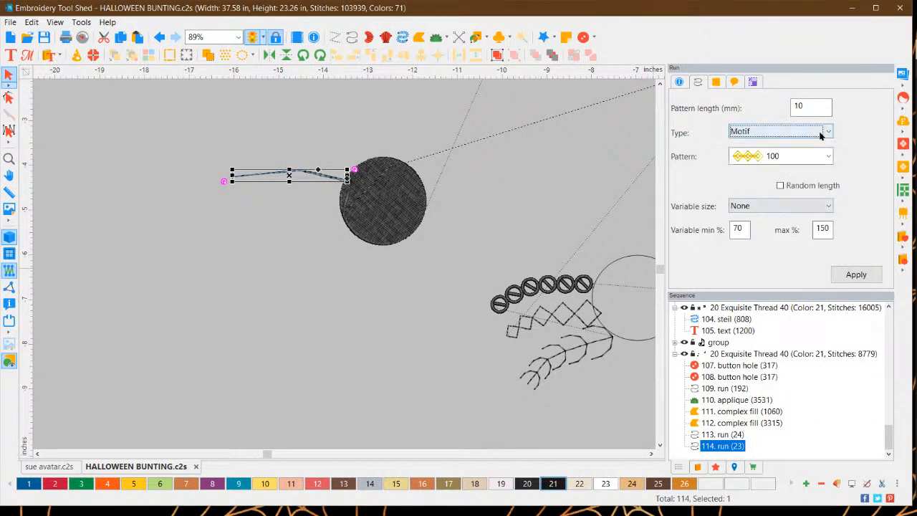
click(788, 132)
click(752, 187)
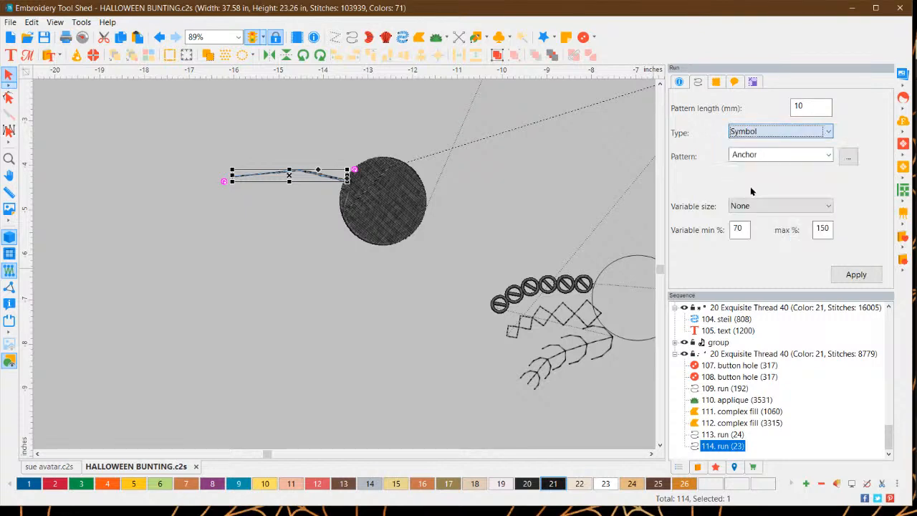
Choose the Dot_Solid symbol as the leg's run pattern and apply it.
click(850, 157)
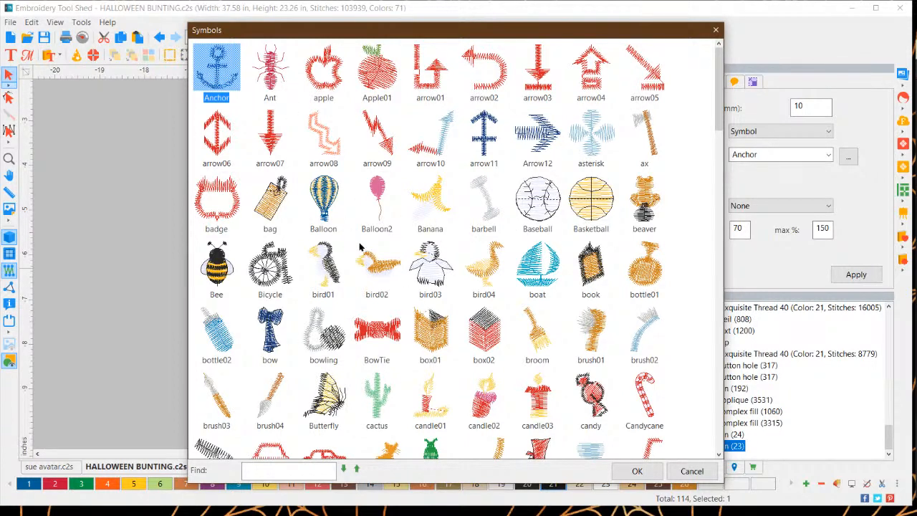
scroll(459, 288, down, 1)
scroll(460, 290, down, 3)
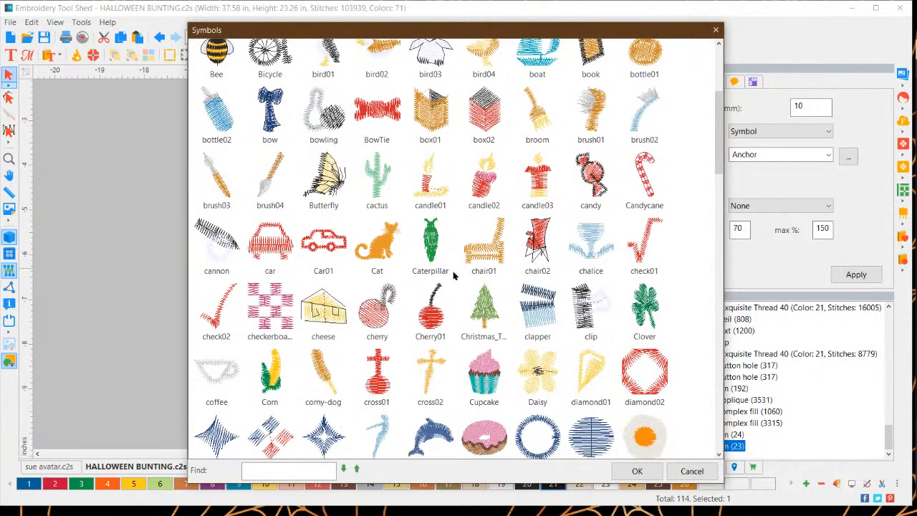
scroll(452, 271, down, 1)
scroll(452, 271, down, 3)
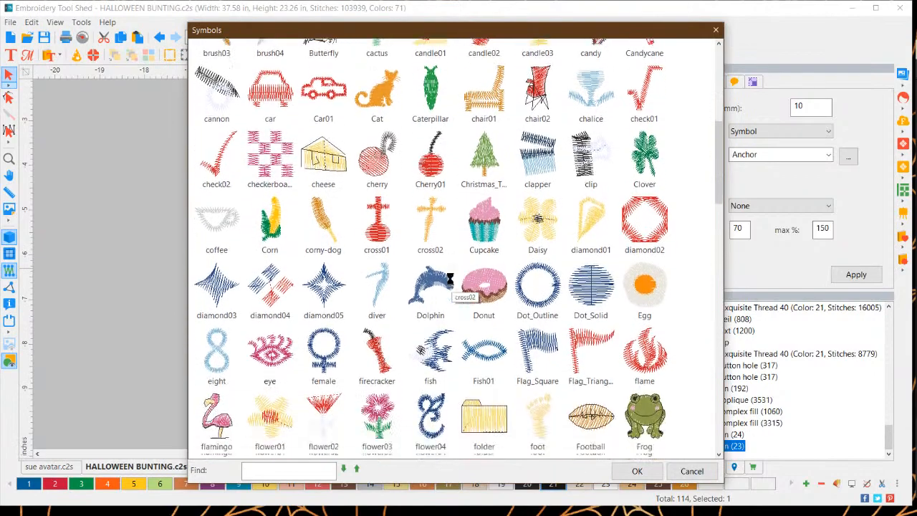
scroll(423, 283, down, 3)
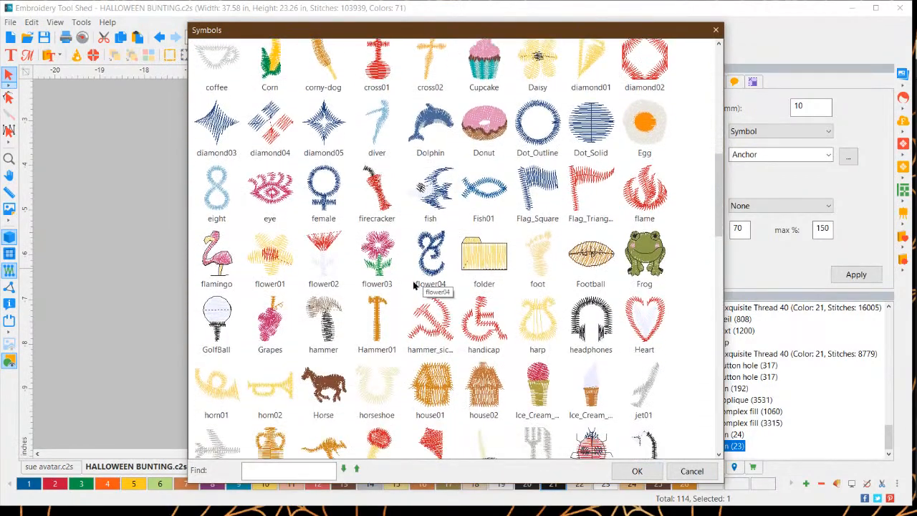
scroll(413, 285, down, 1)
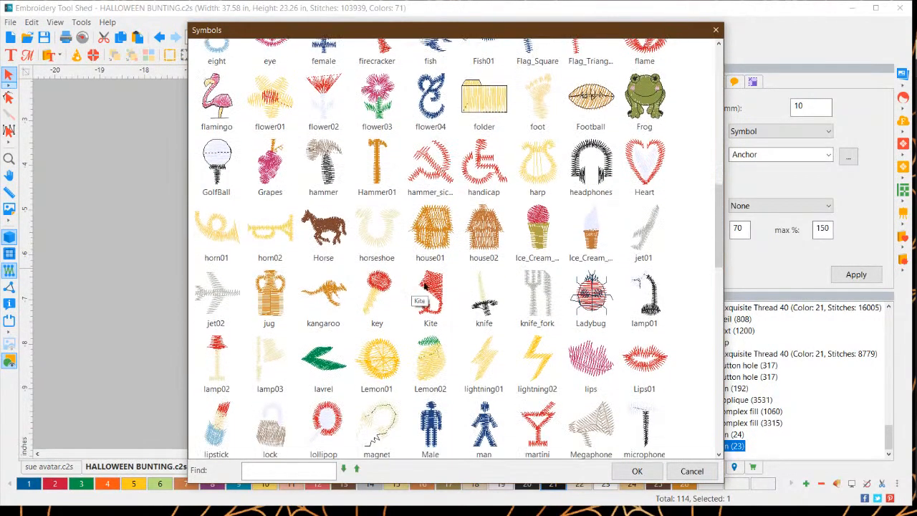
scroll(466, 283, up, 2)
scroll(508, 290, up, 1)
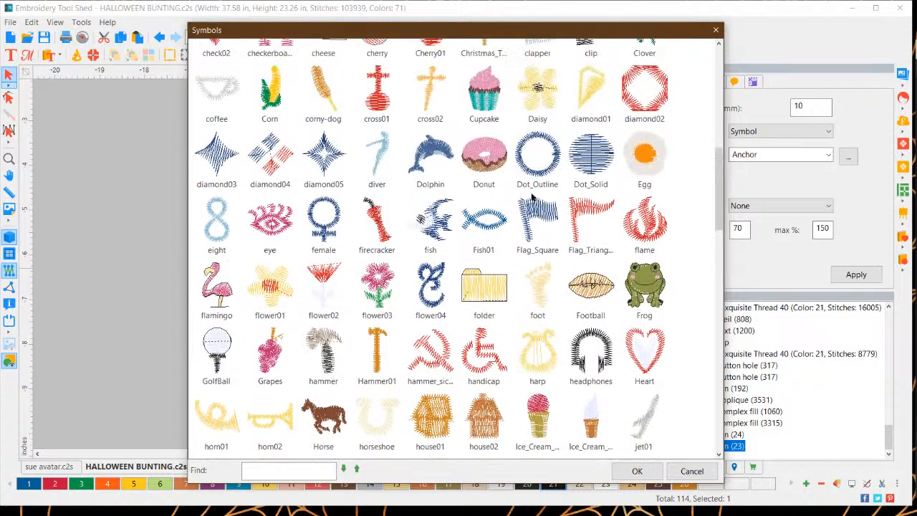
click(592, 154)
click(637, 471)
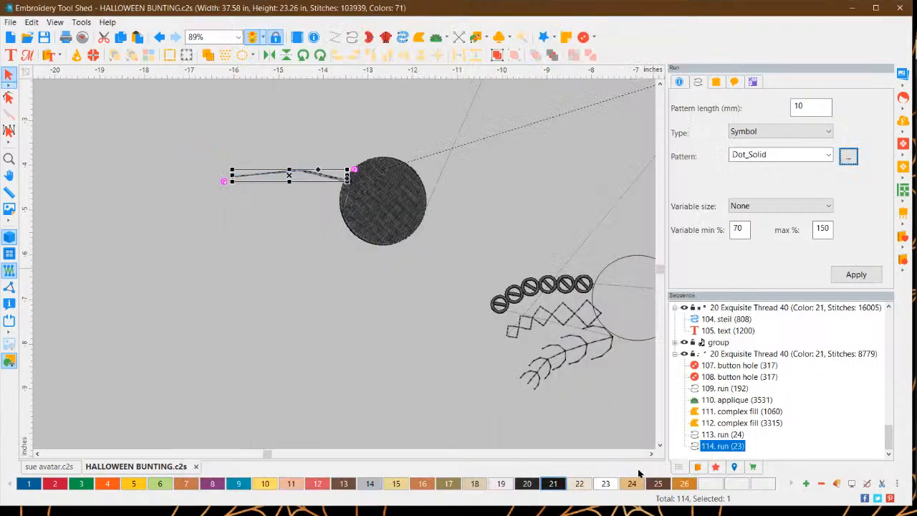
click(839, 276)
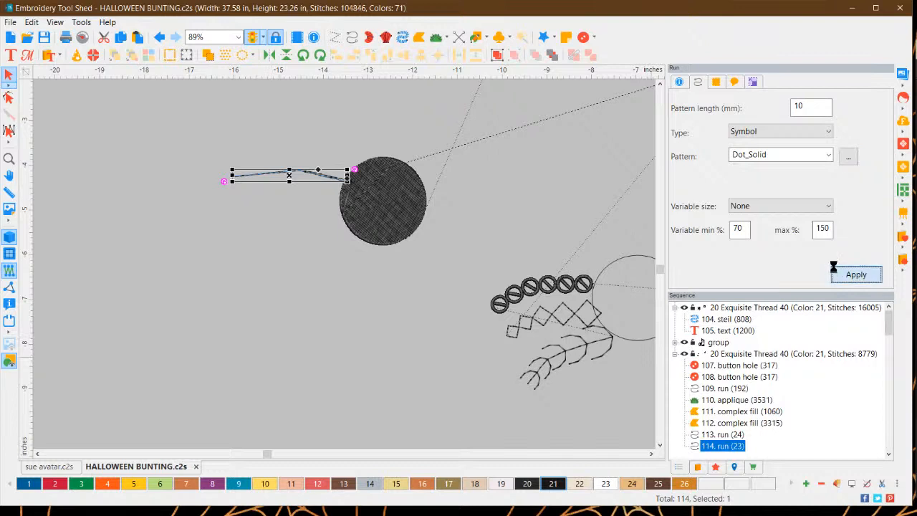
click(294, 303)
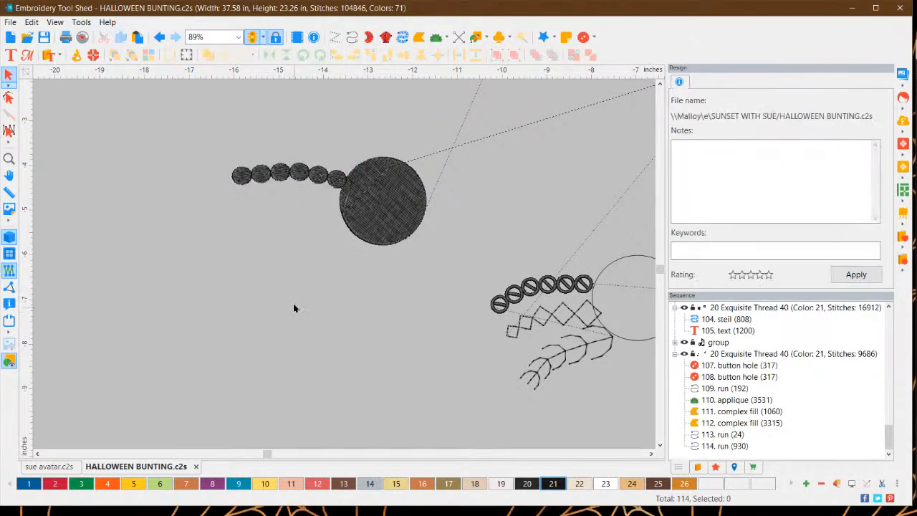
Try Linear decreasing as the variable size of the solid-dot leg.
click(284, 172)
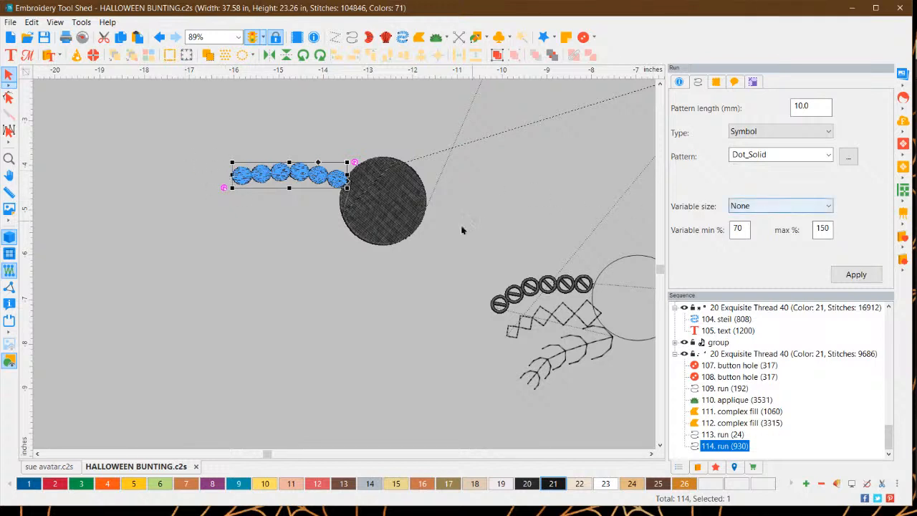
click(781, 205)
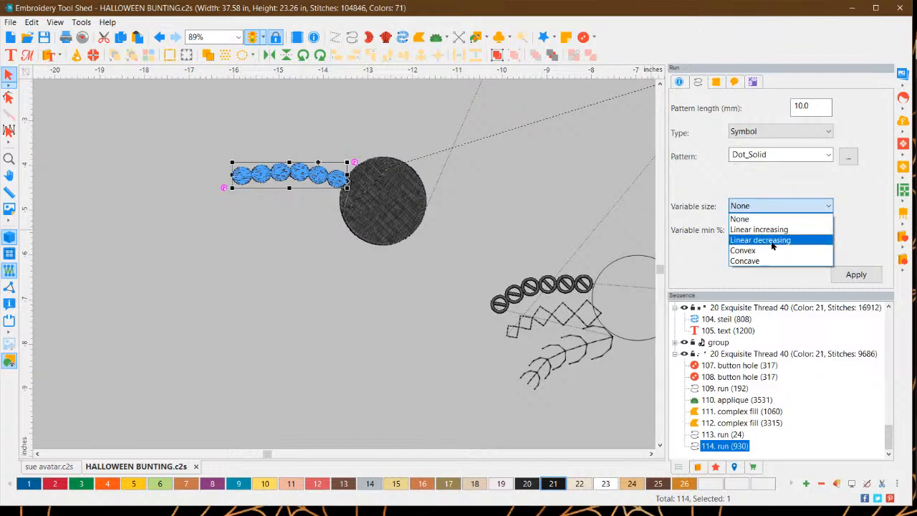
click(772, 240)
click(856, 274)
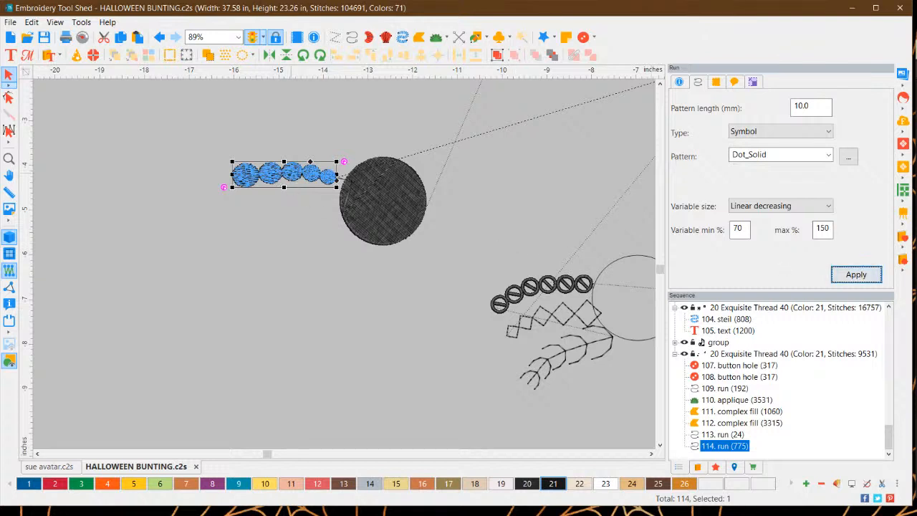
Set the solid-dot leg's variable size to Linear increasing and move the leg up against the circle's edge.
click(781, 206)
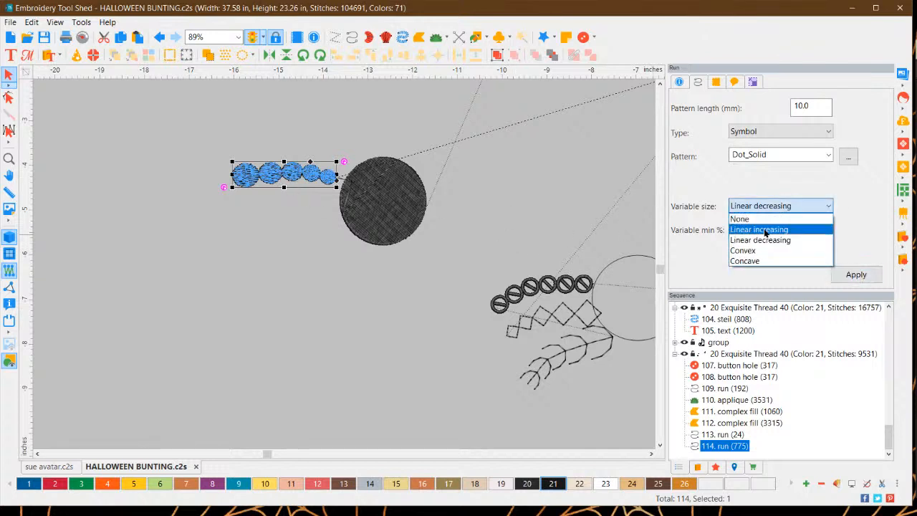
click(774, 229)
click(866, 281)
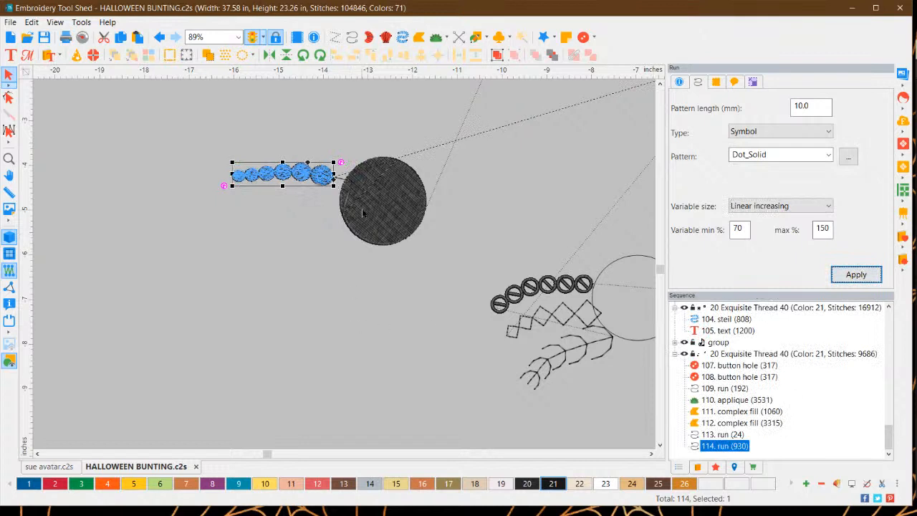
drag(334, 177, 344, 180)
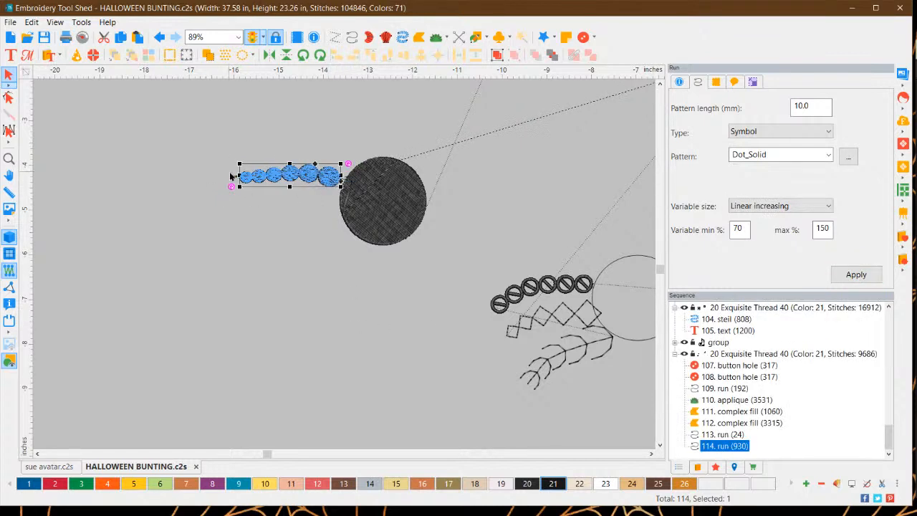
click(291, 281)
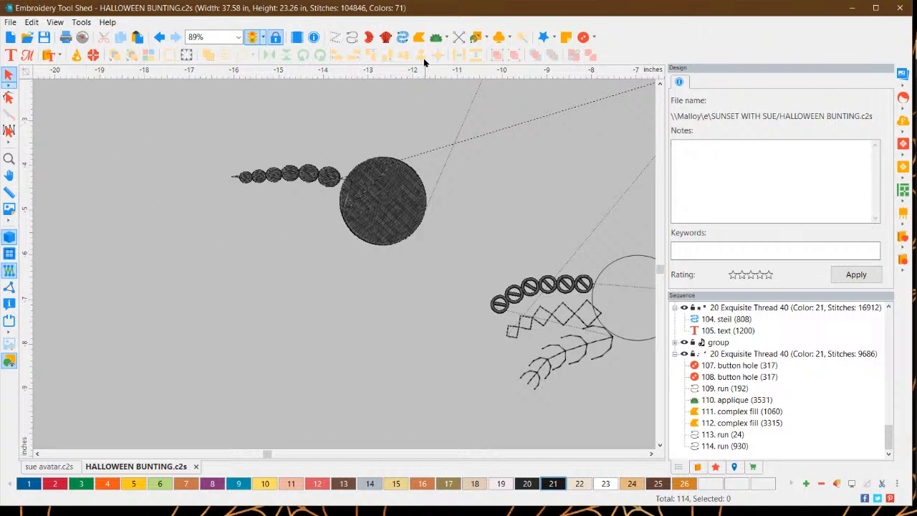
click(352, 36)
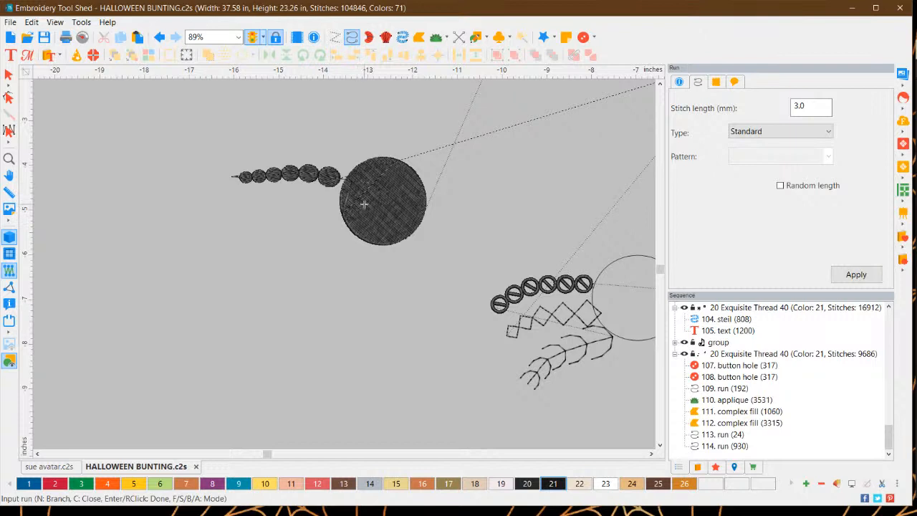
click(9, 74)
click(273, 174)
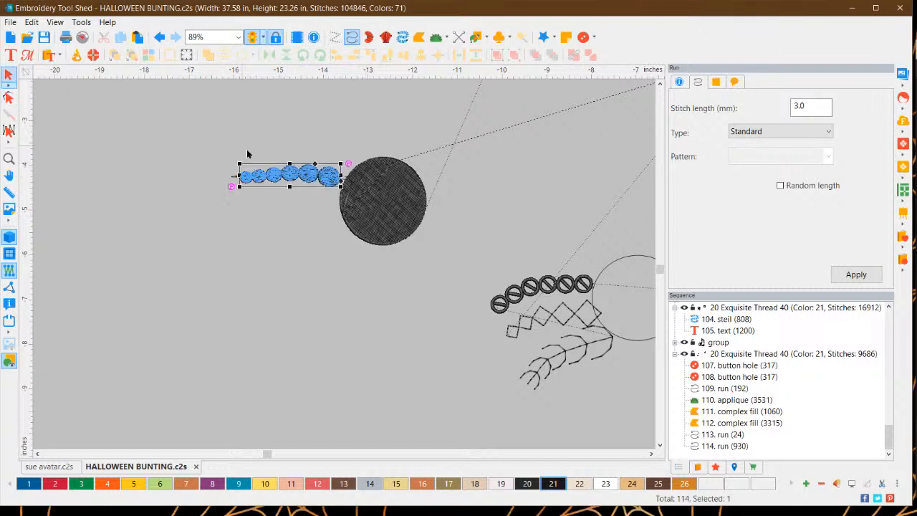
Convert the spider body's filled circle to a run stitch outline.
click(382, 226)
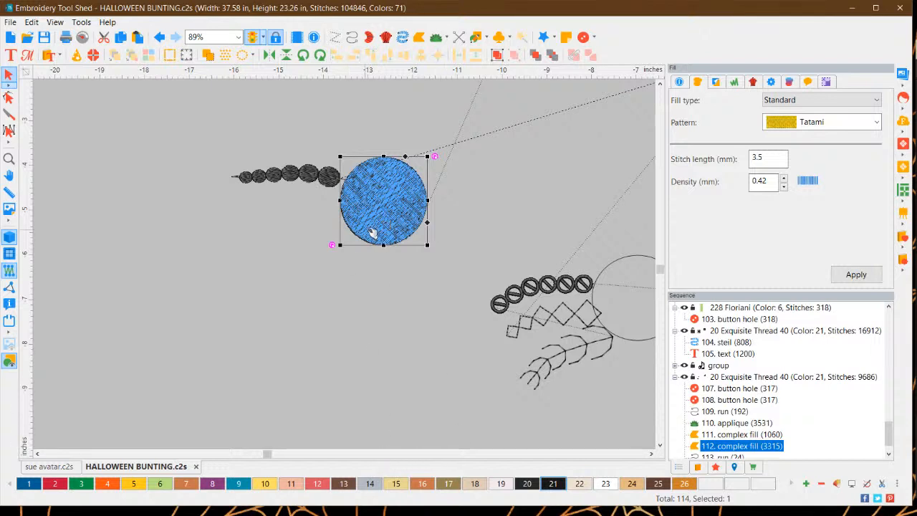
right_click(393, 225)
mouse_move(442, 323)
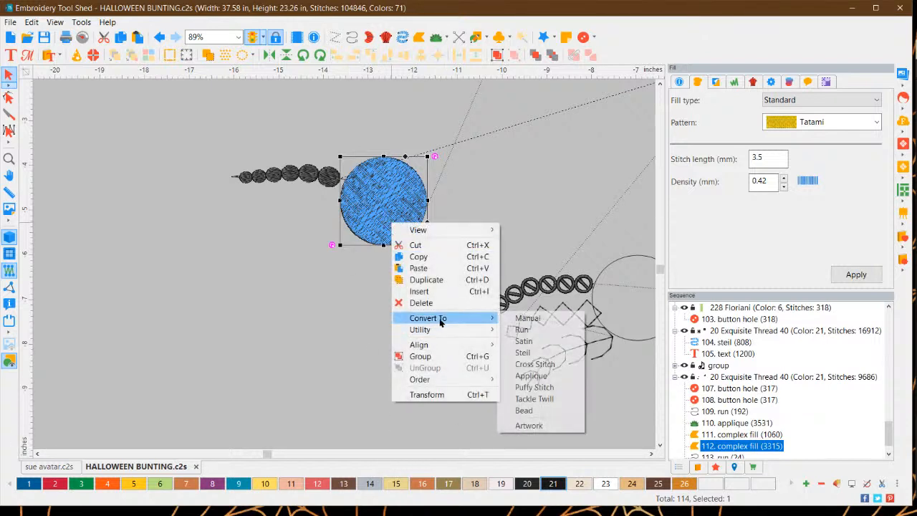
click(543, 330)
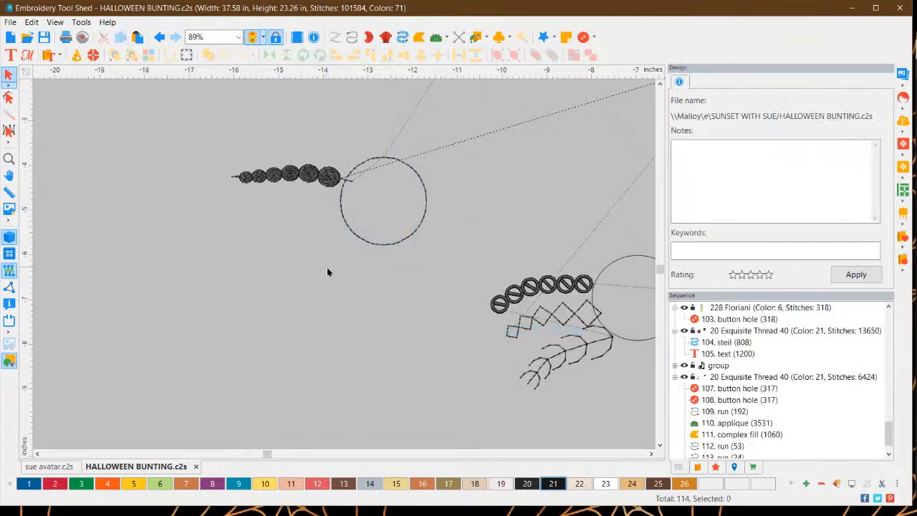
Move the solid-dot leg slightly toward the body so its largest dot overlaps the circle's outline, and deselect it.
scroll(352, 192, up, 2)
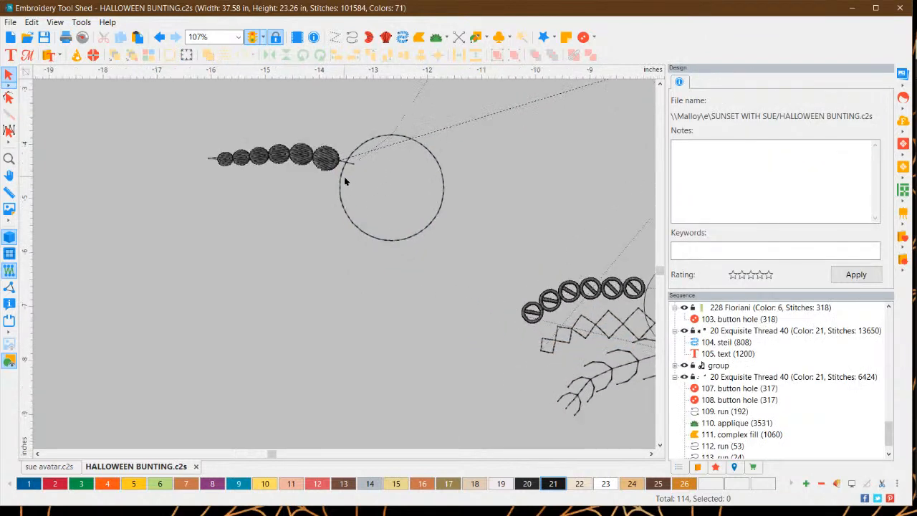
click(341, 165)
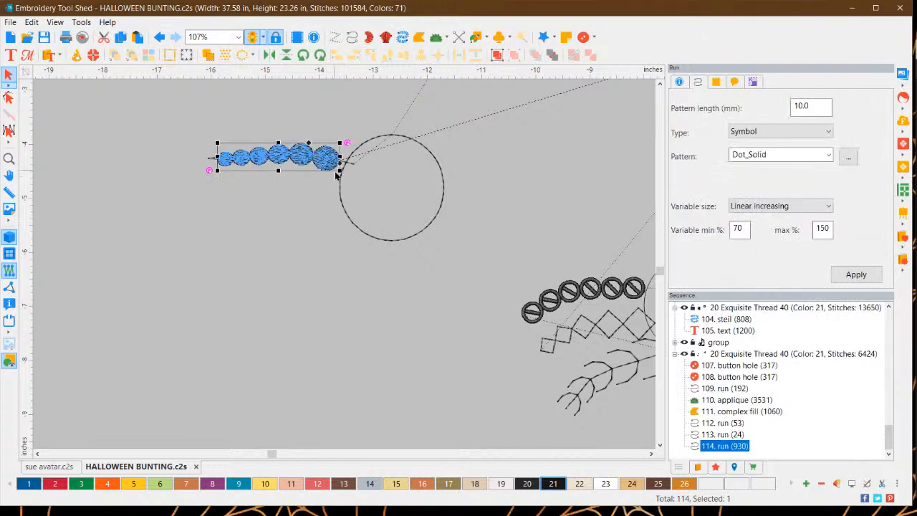
drag(341, 163, 342, 162)
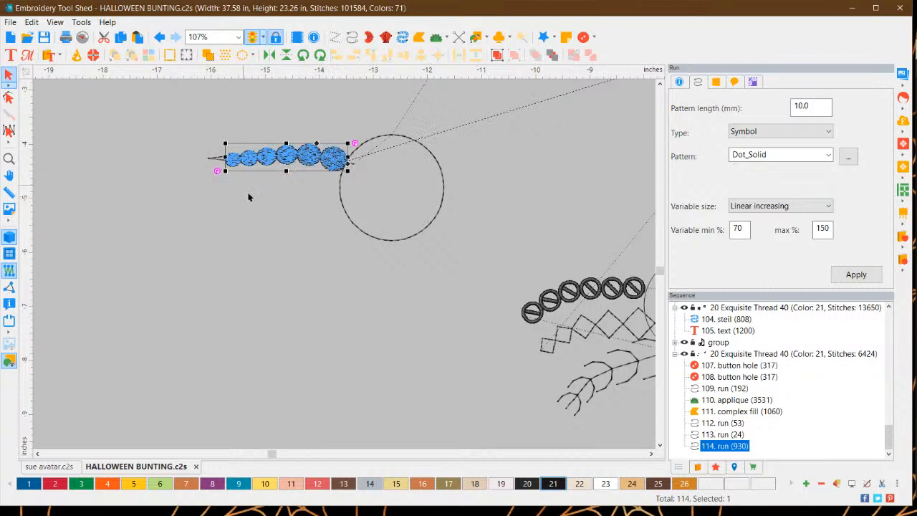
click(270, 235)
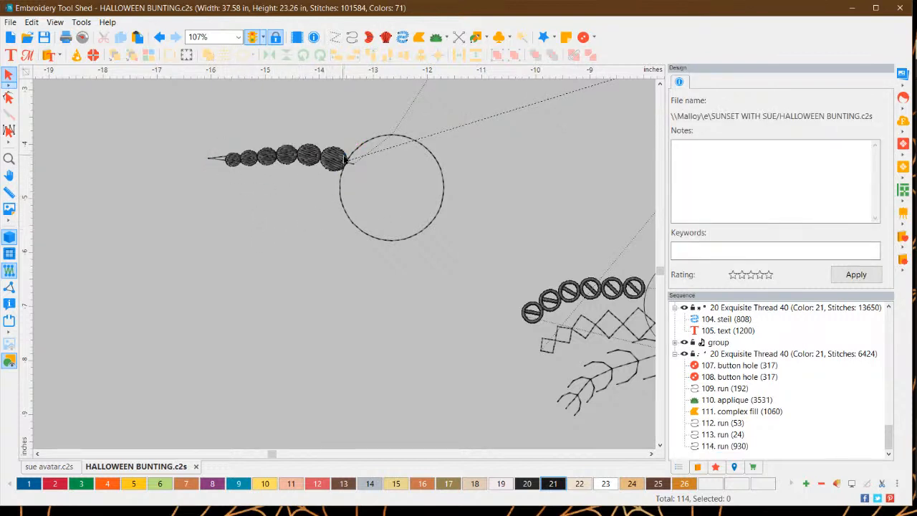
click(344, 162)
click(299, 246)
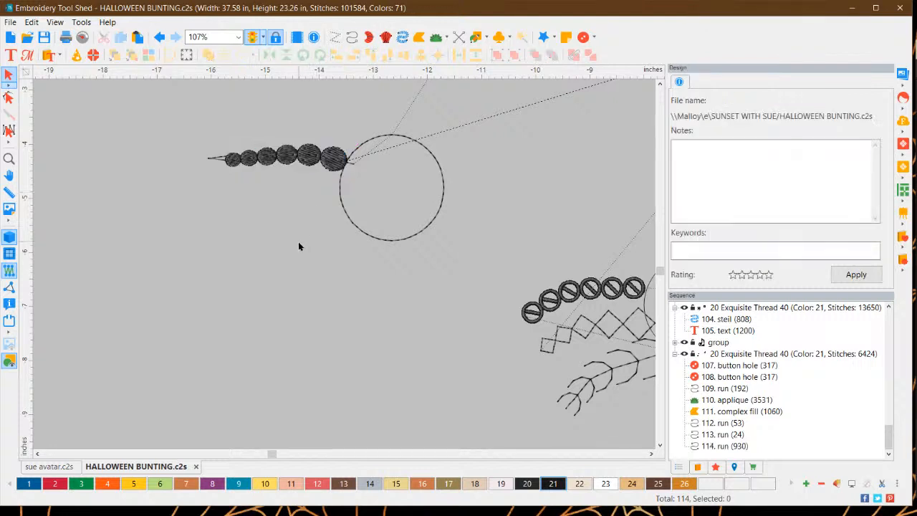
Draw a standard run from the exit point of the existing dot row down inside the circle and outward below that row.
click(343, 160)
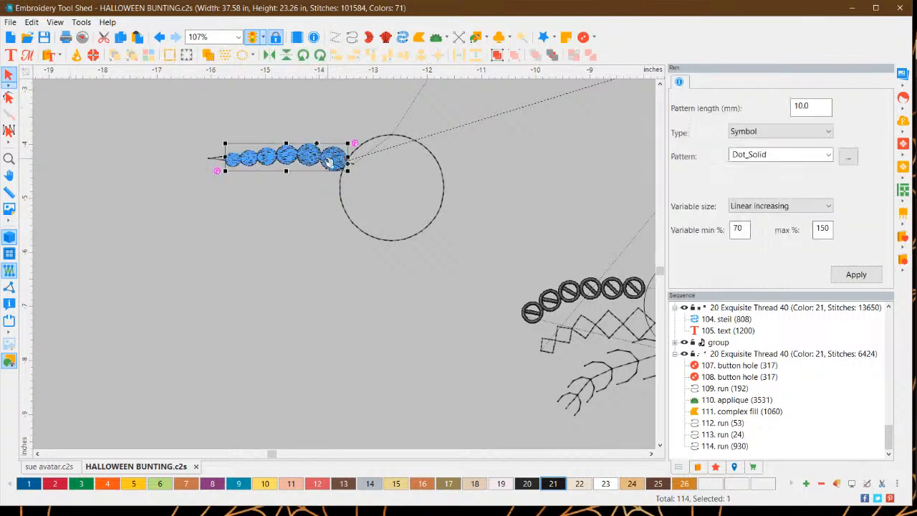
click(8, 98)
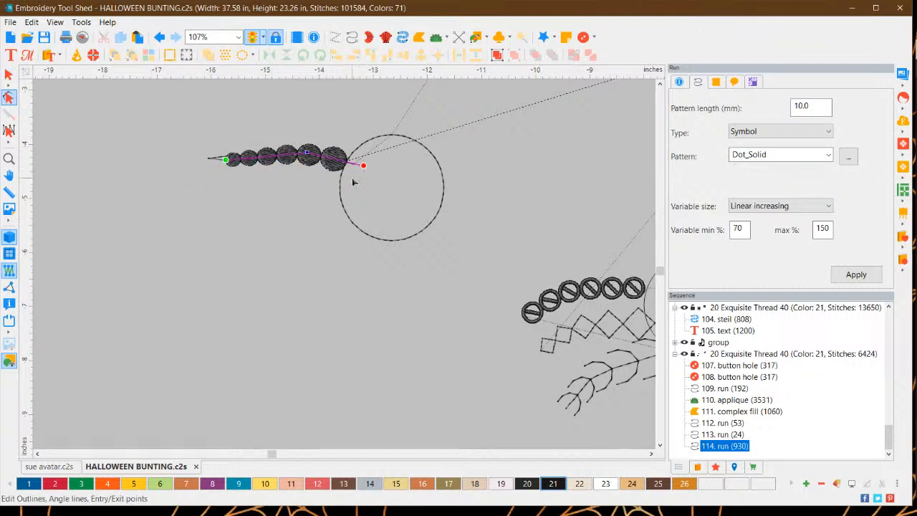
click(9, 74)
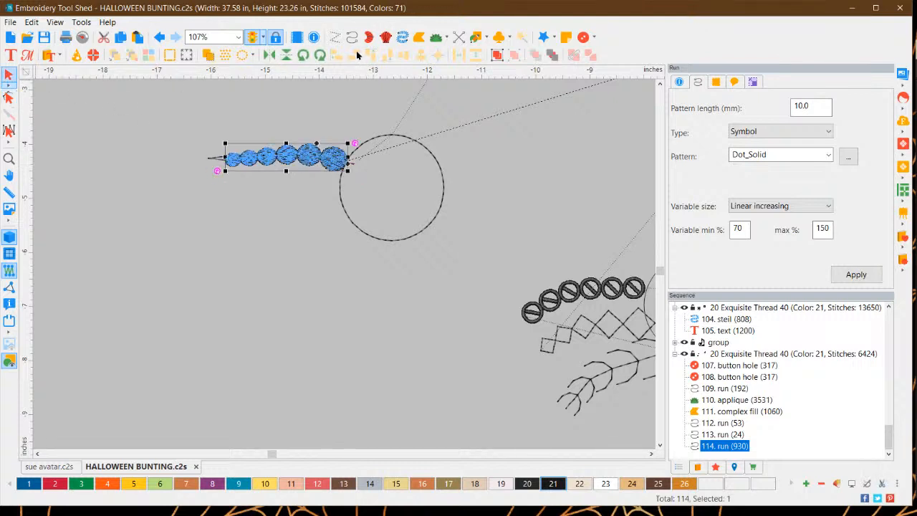
click(352, 36)
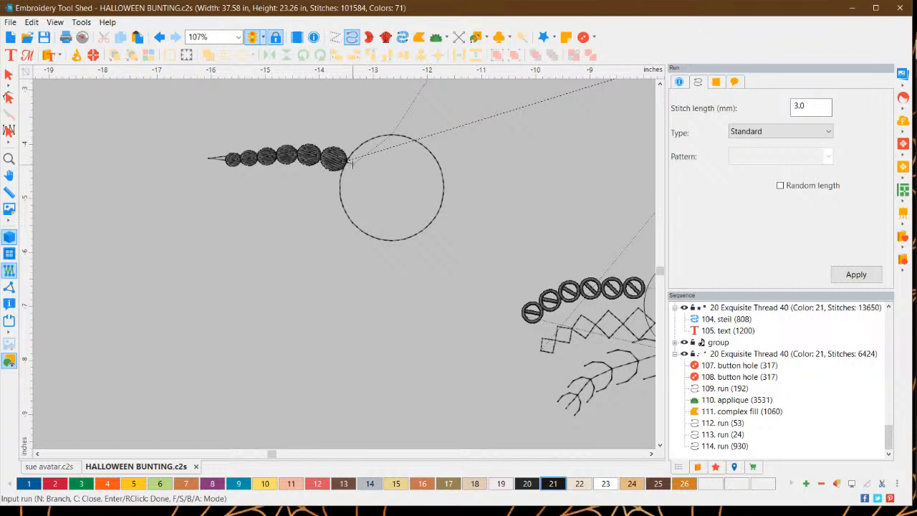
click(352, 164)
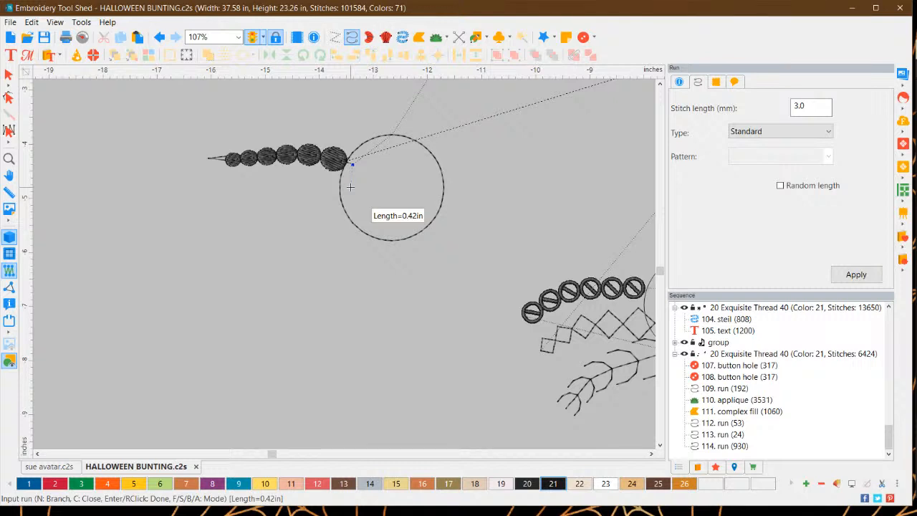
click(351, 187)
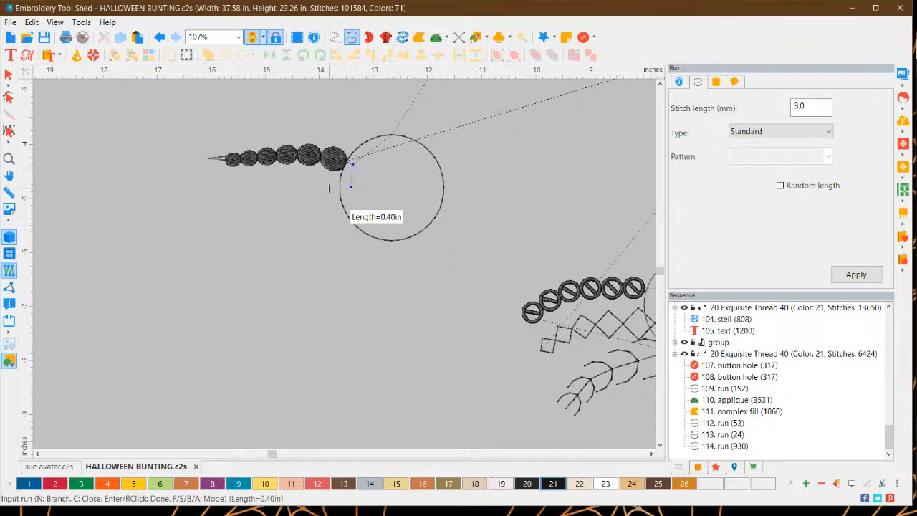
click(324, 189)
click(286, 190)
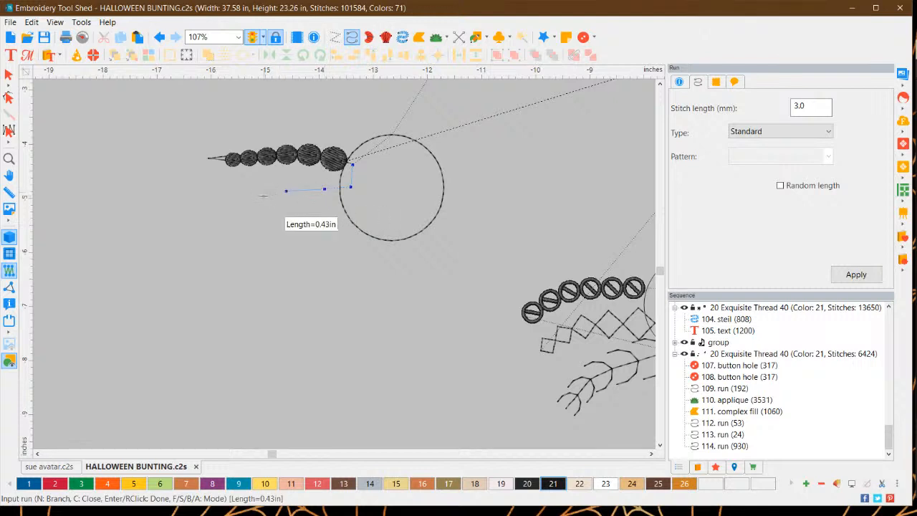
click(244, 200)
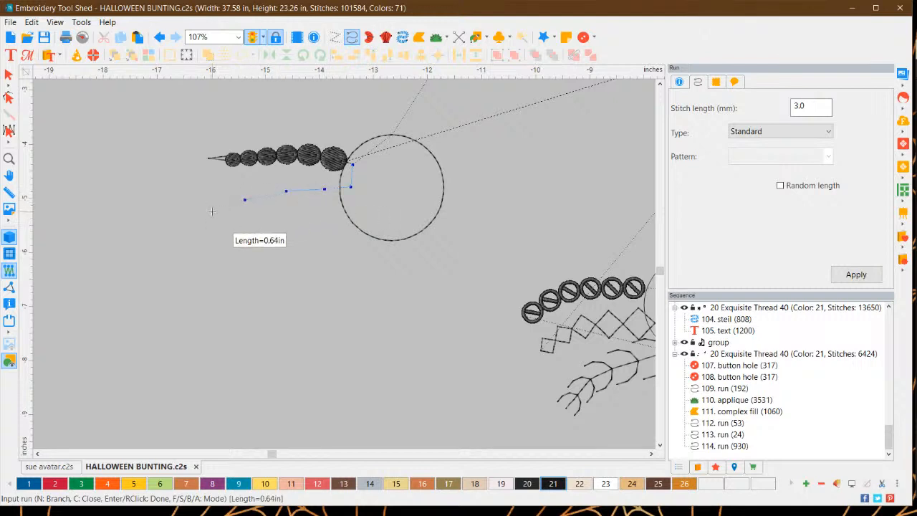
click(213, 212)
right_click(219, 205)
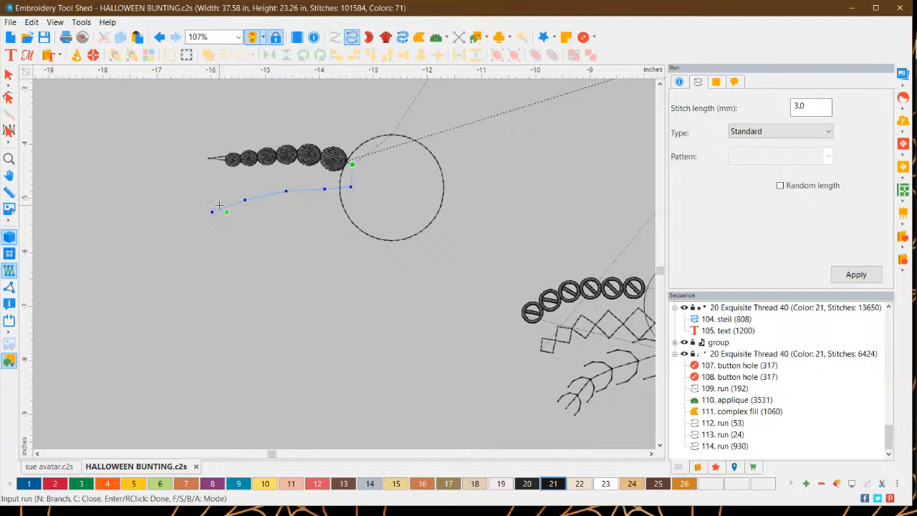
right_click(219, 205)
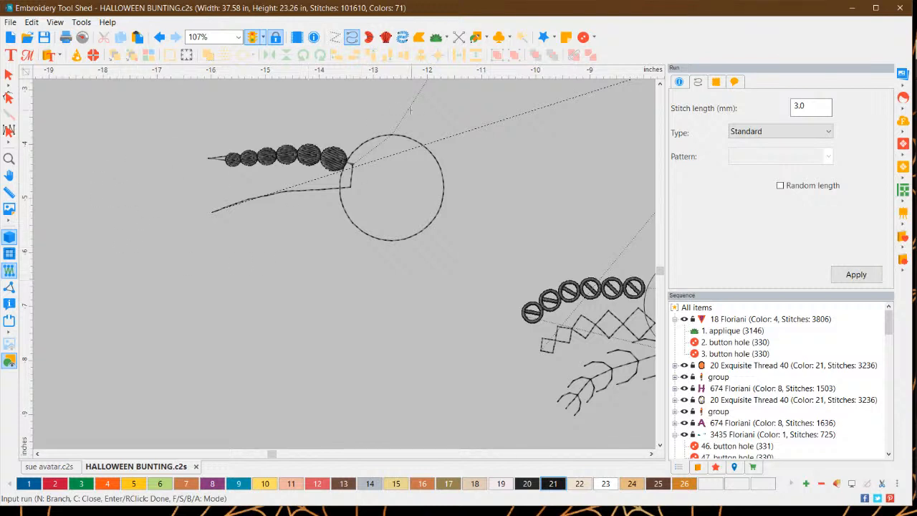
Draw a second standard run back along the new line, from its outer end to the circle's edge.
click(212, 212)
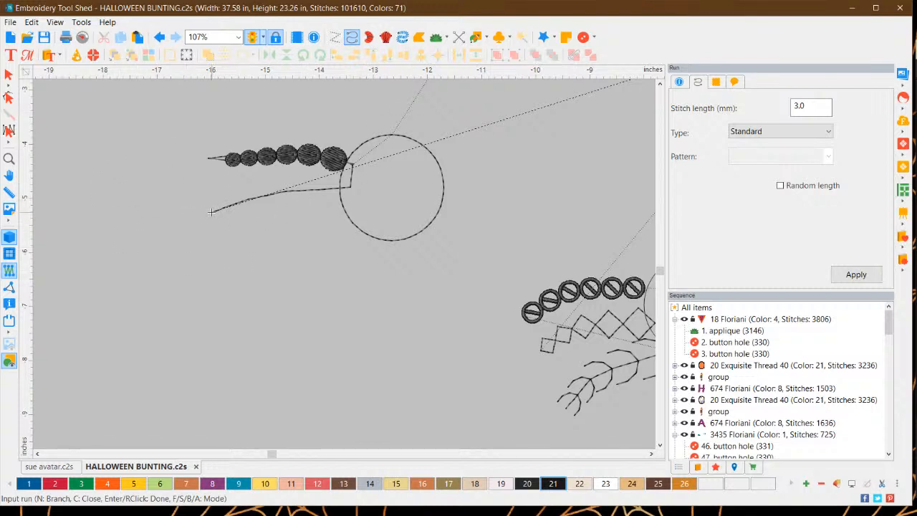
click(256, 197)
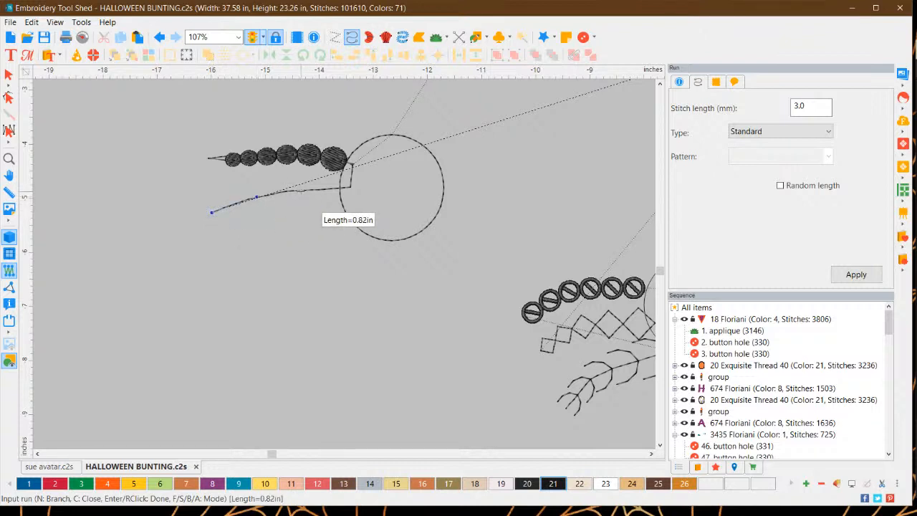
click(349, 188)
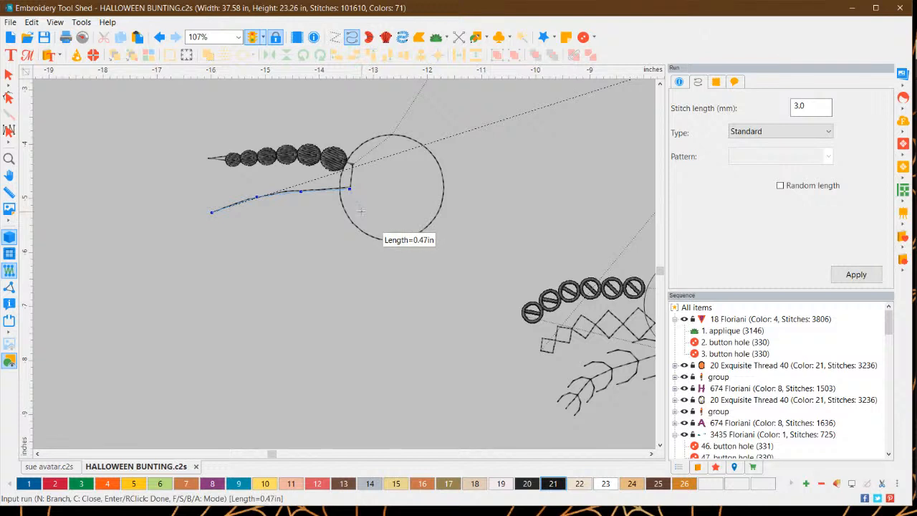
key(Return)
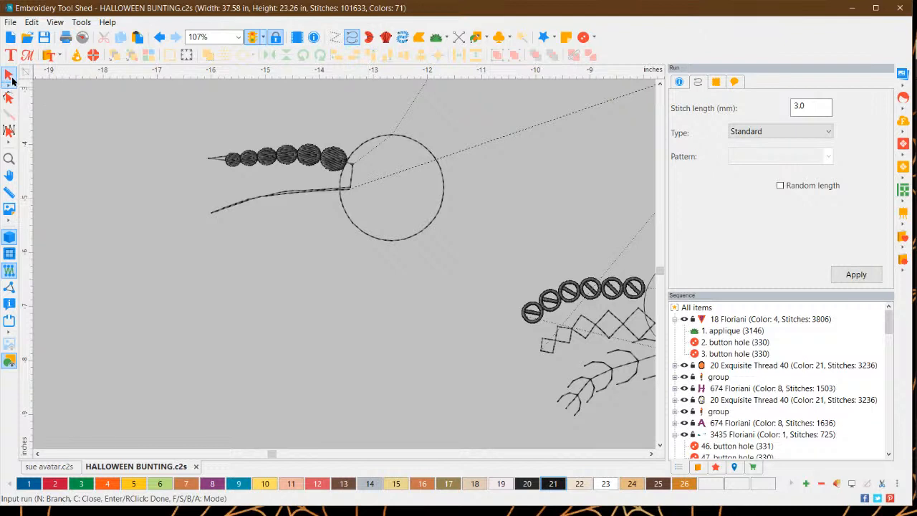
Change the returning run to the Symbol type with the Dot_Solid pattern and apply it.
click(10, 76)
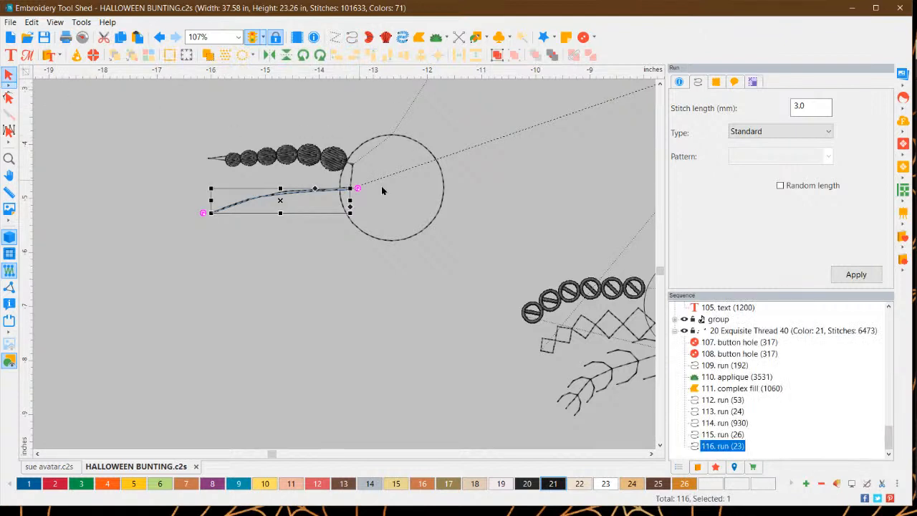
click(831, 131)
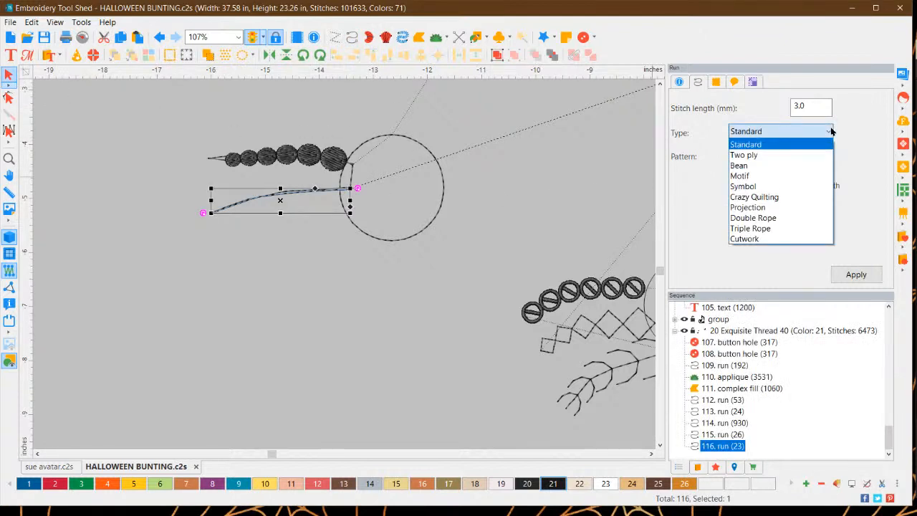
click(794, 187)
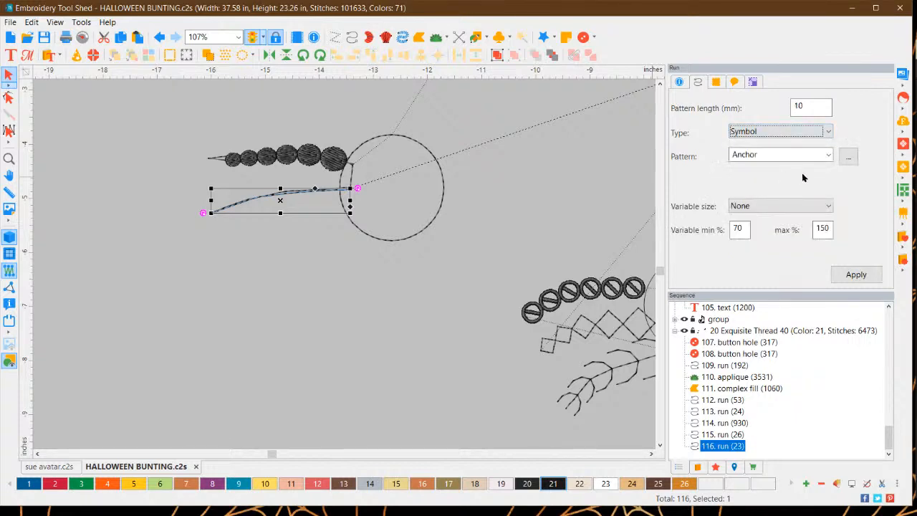
click(849, 156)
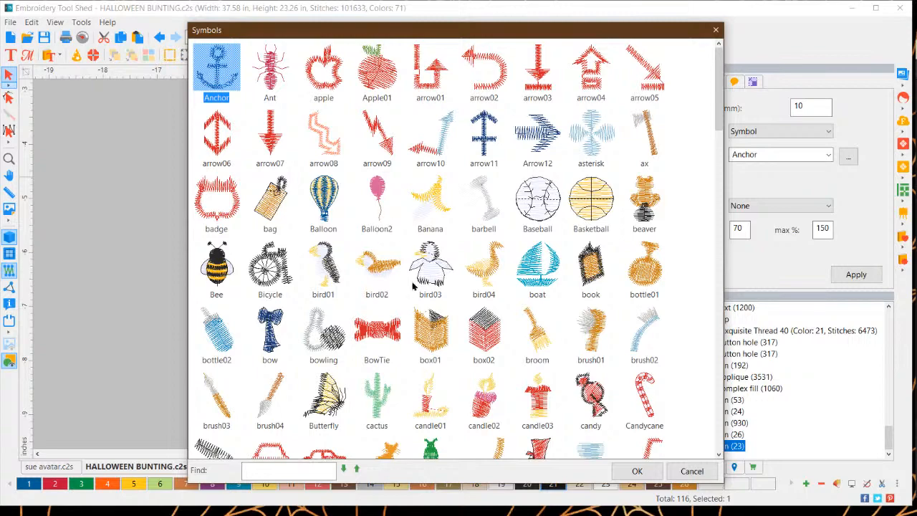
scroll(566, 279, down, 3)
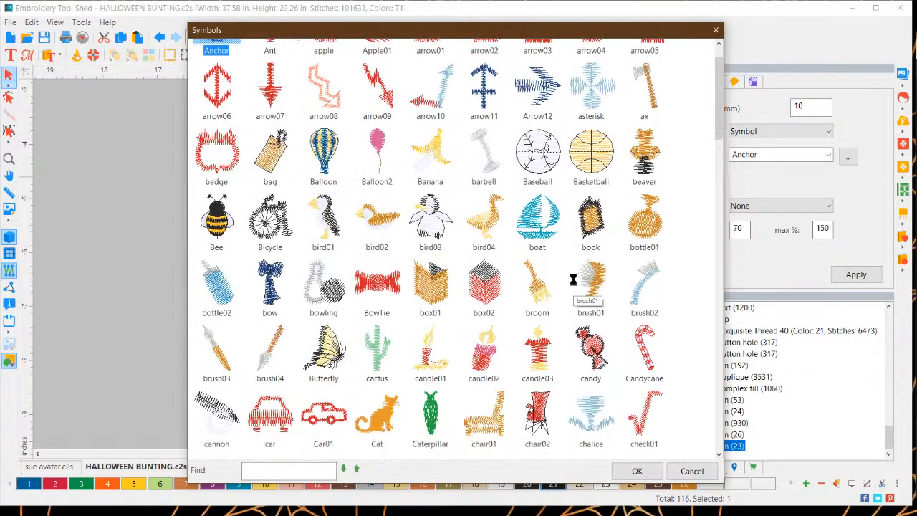
scroll(567, 279, up, 3)
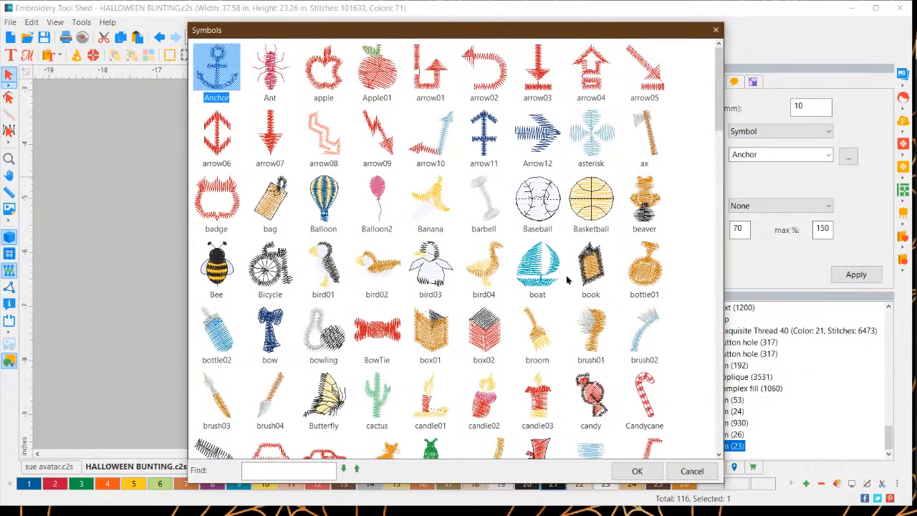
scroll(566, 280, down, 5)
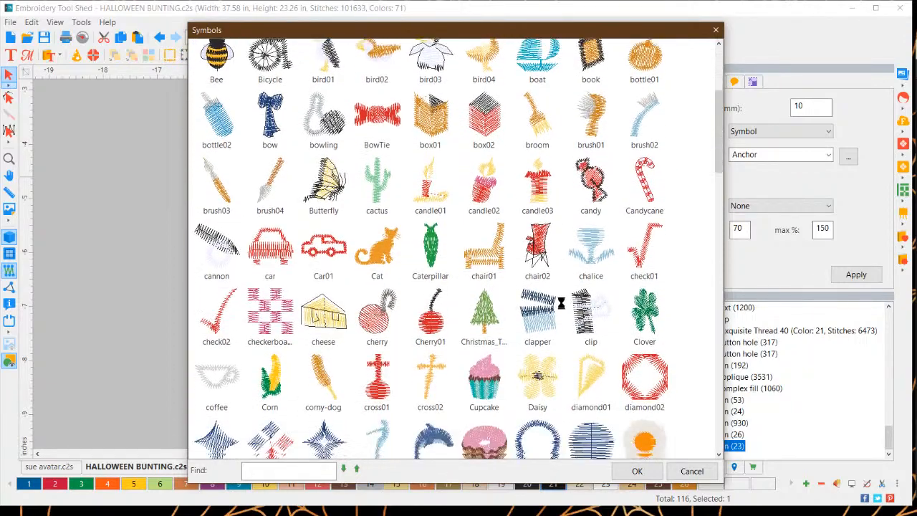
scroll(561, 304, down, 3)
click(591, 339)
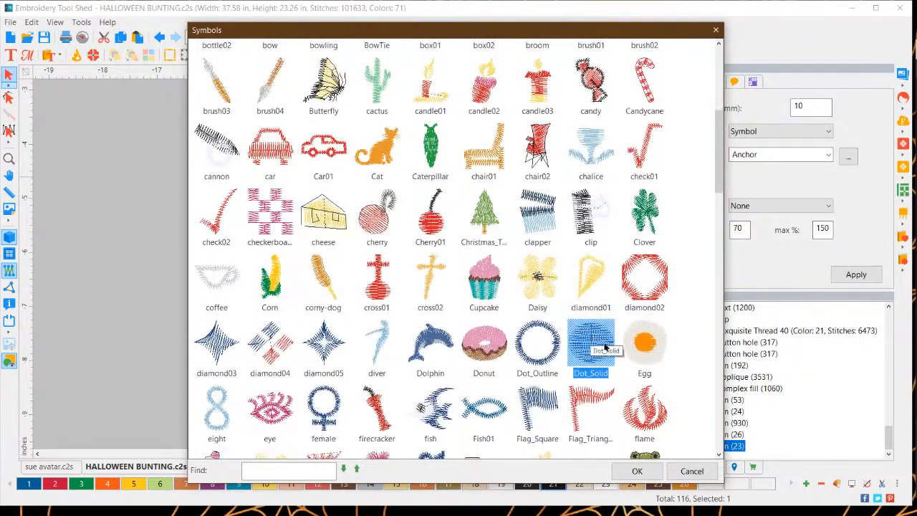
click(648, 473)
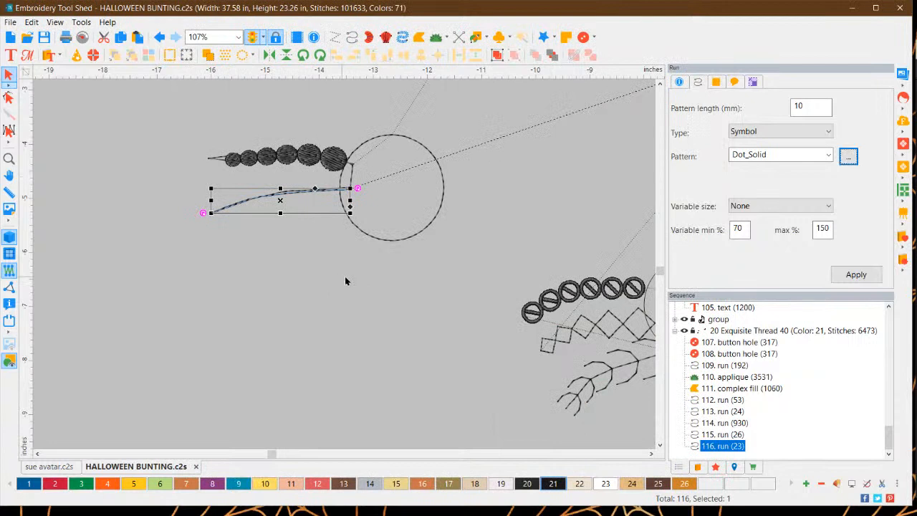
click(851, 277)
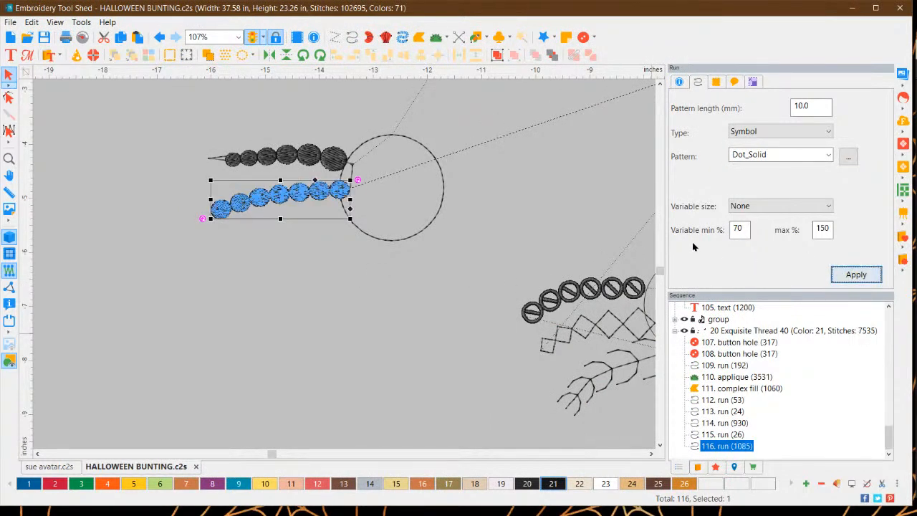
click(349, 260)
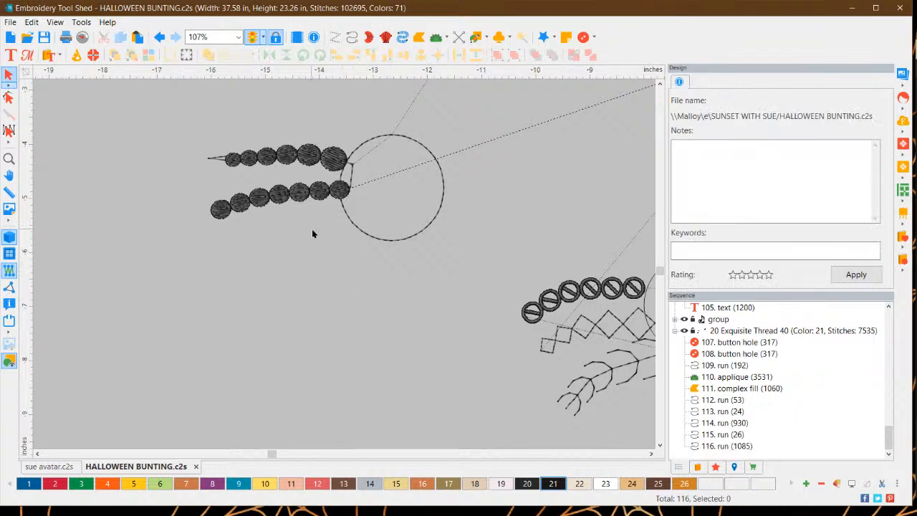
Set the lower dot row's variable size to Linear increasing and move the row slightly toward the circle.
click(313, 194)
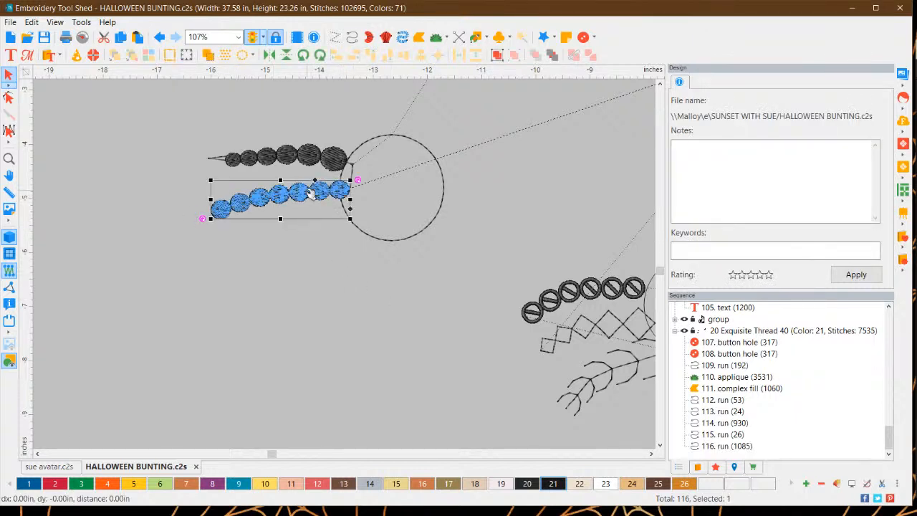
click(767, 207)
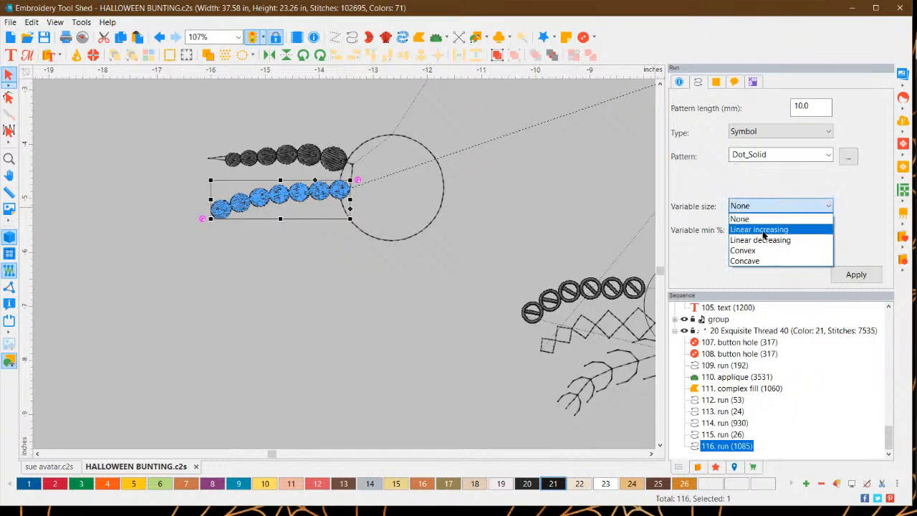
click(759, 229)
click(855, 275)
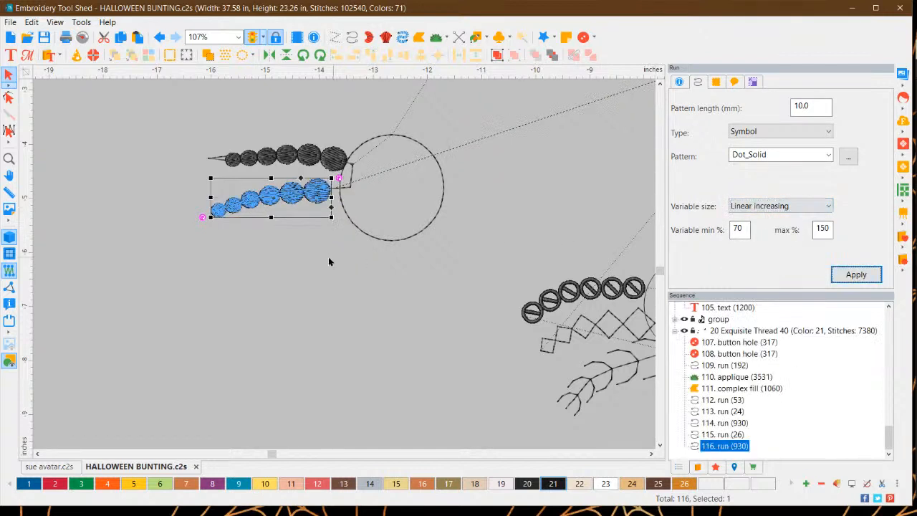
drag(321, 185, 333, 188)
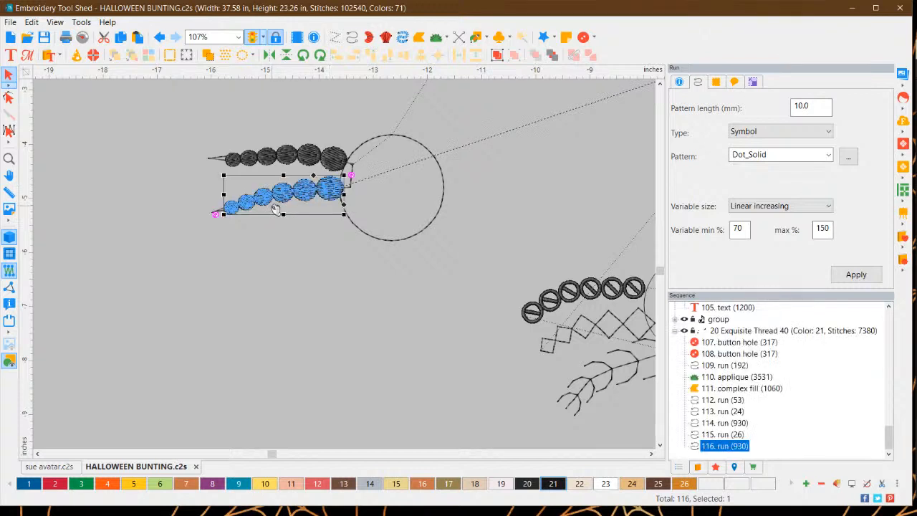
click(268, 270)
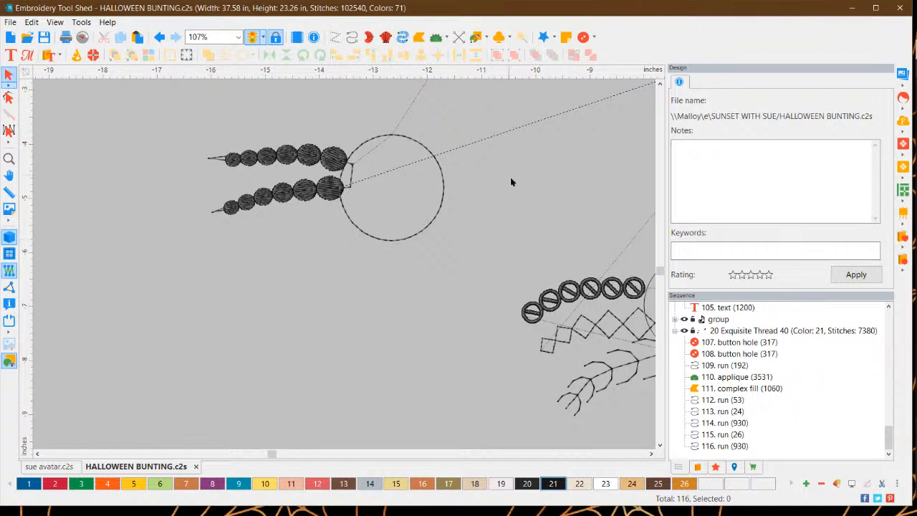
Draw a standard run from the second dot row's exit point down inside the circle, then outward below that row as a longer, bent leg.
click(352, 37)
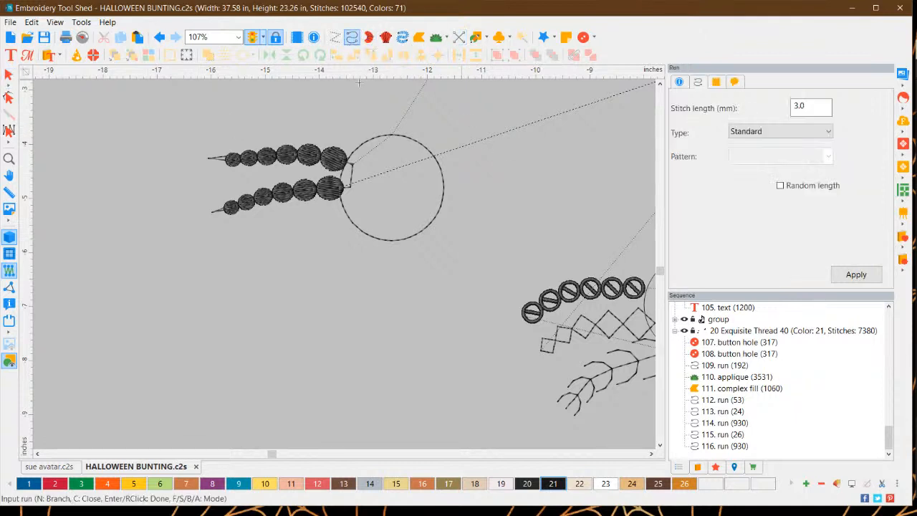
click(343, 189)
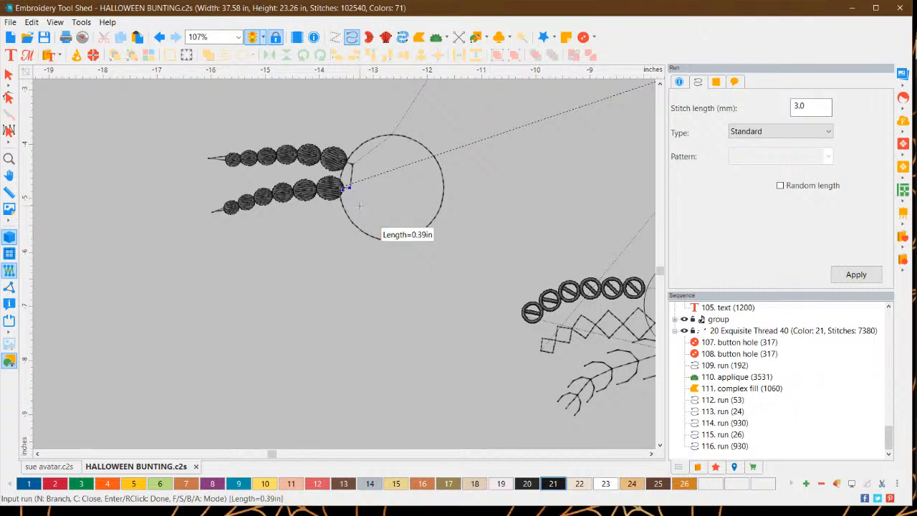
click(358, 206)
click(343, 209)
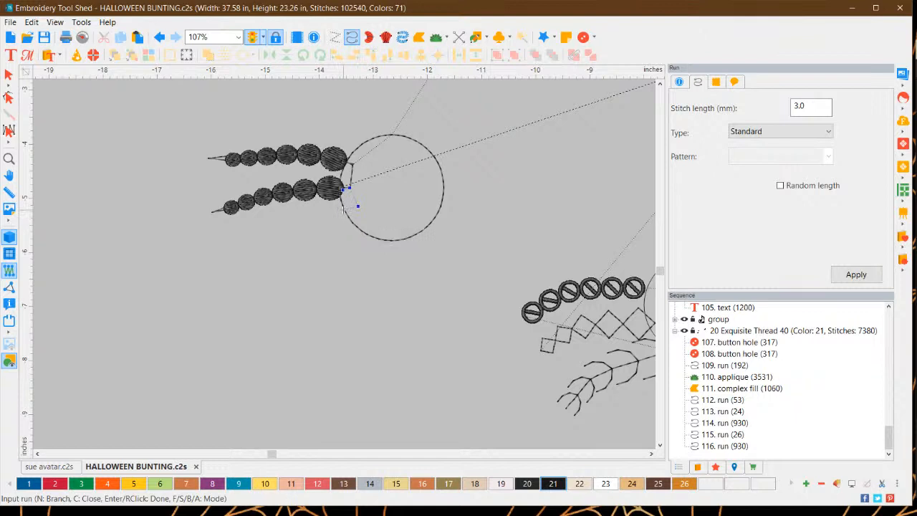
click(289, 224)
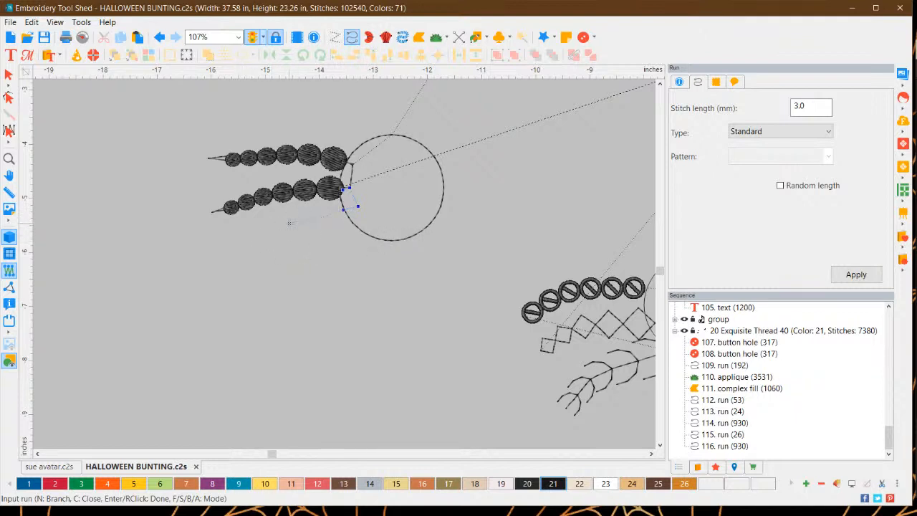
click(246, 251)
click(183, 290)
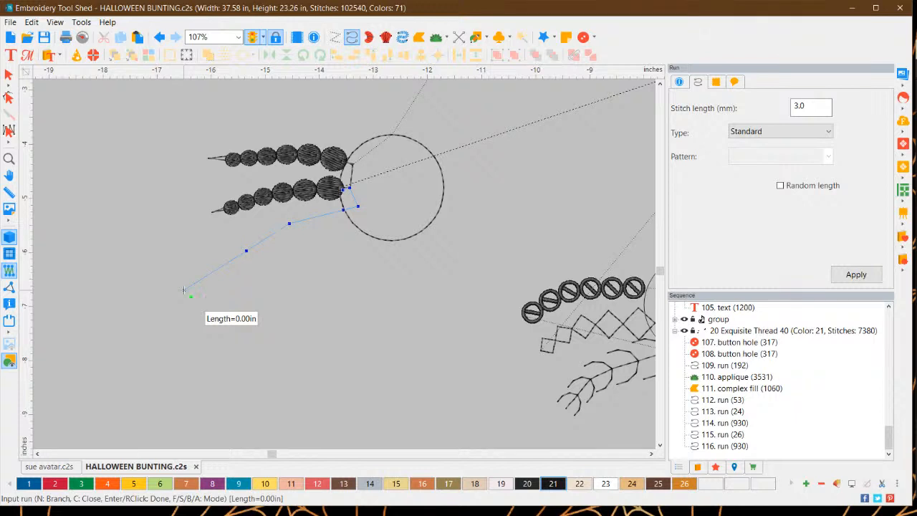
right_click(183, 290)
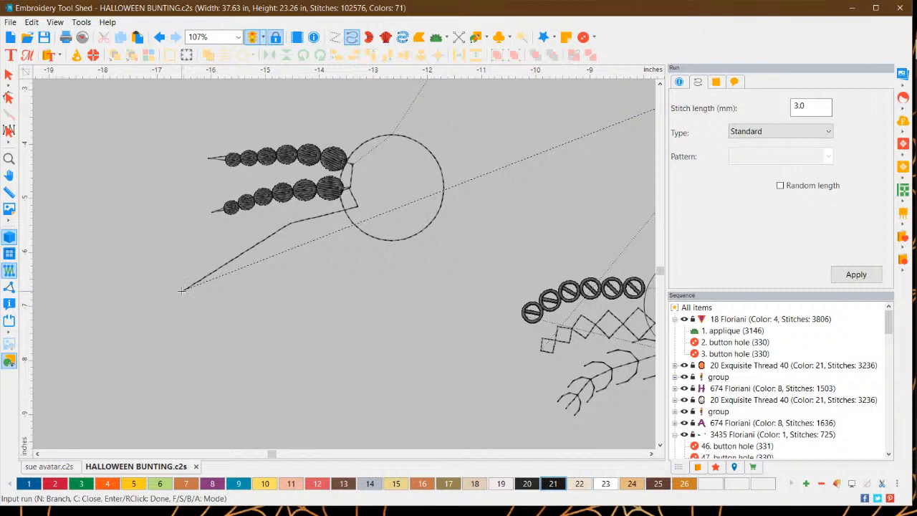
Draw a second standard run back along the third leg, from its outer tip to its corner just inside the circle.
click(183, 290)
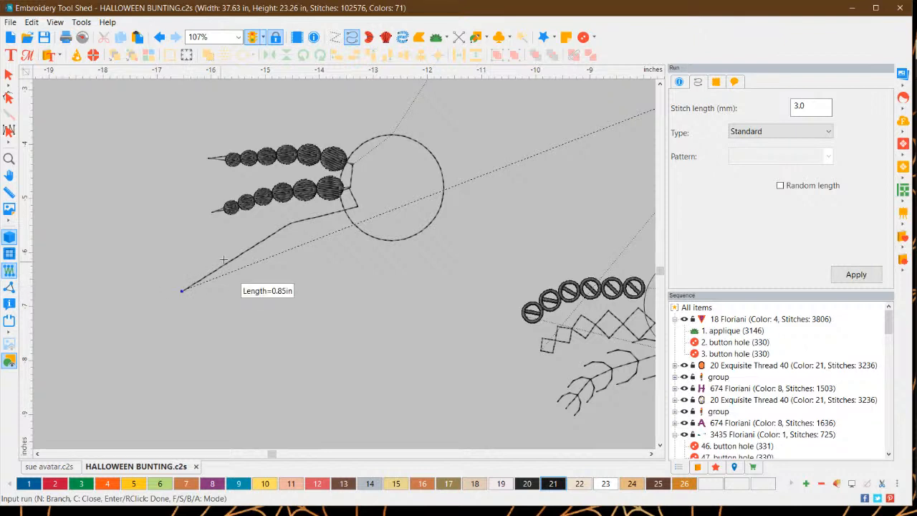
click(288, 225)
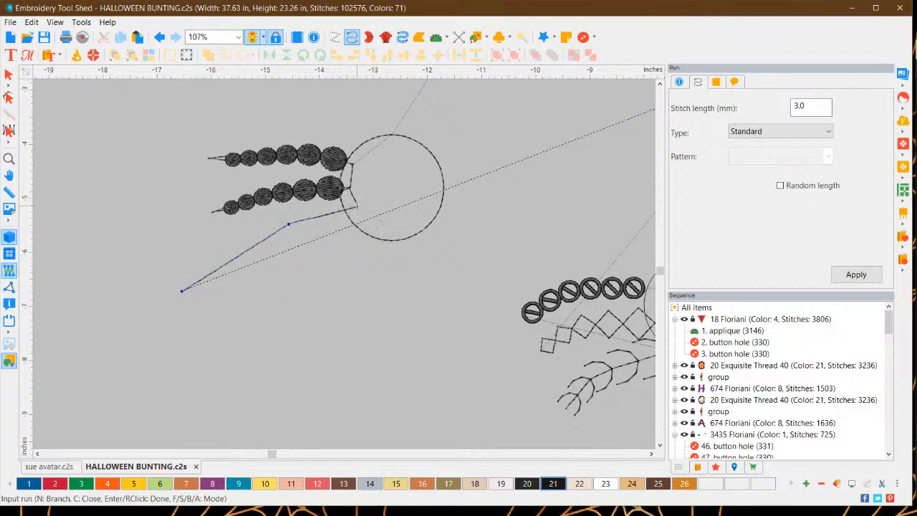
click(357, 206)
right_click(357, 206)
Change the third leg's returning run to the Symbol type with the Dot_Solid pattern and apply it.
click(5, 74)
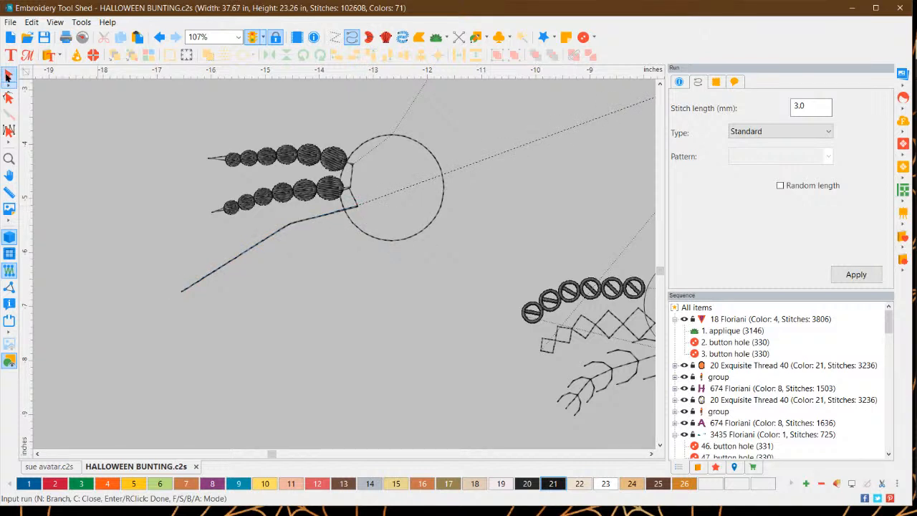
click(802, 133)
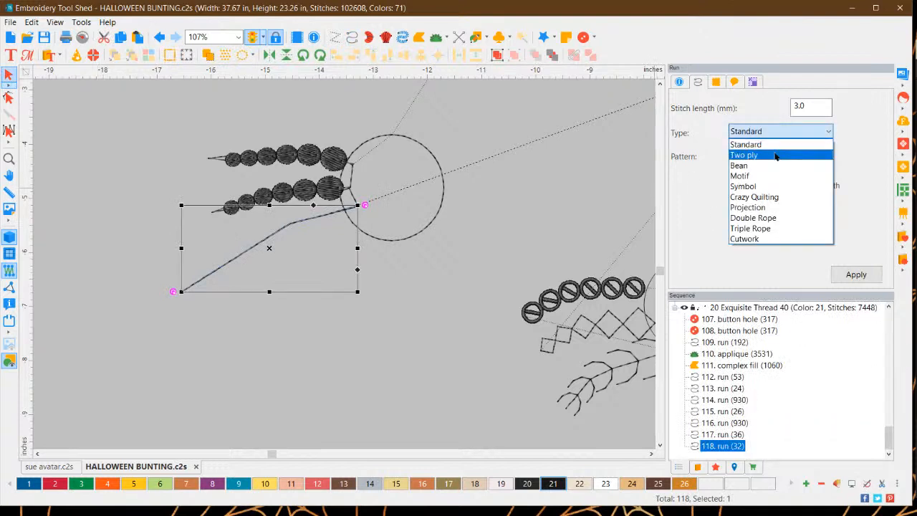
click(764, 188)
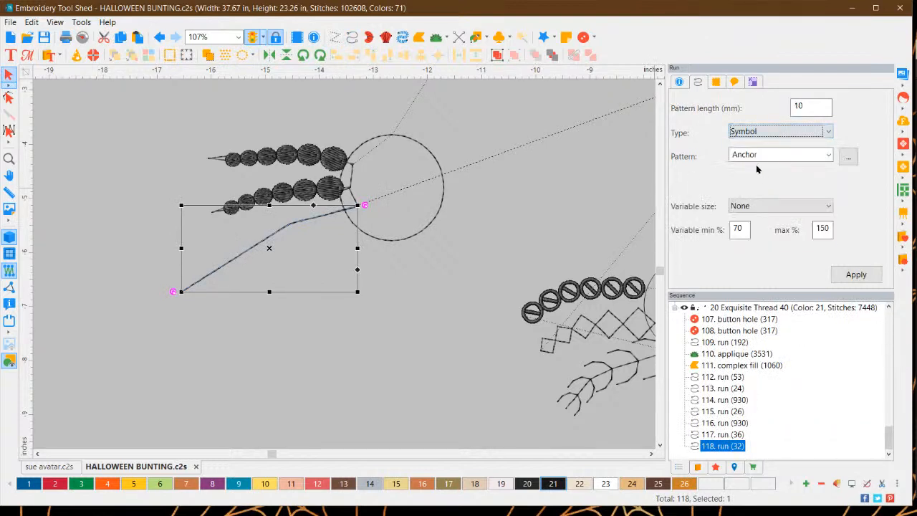
click(849, 158)
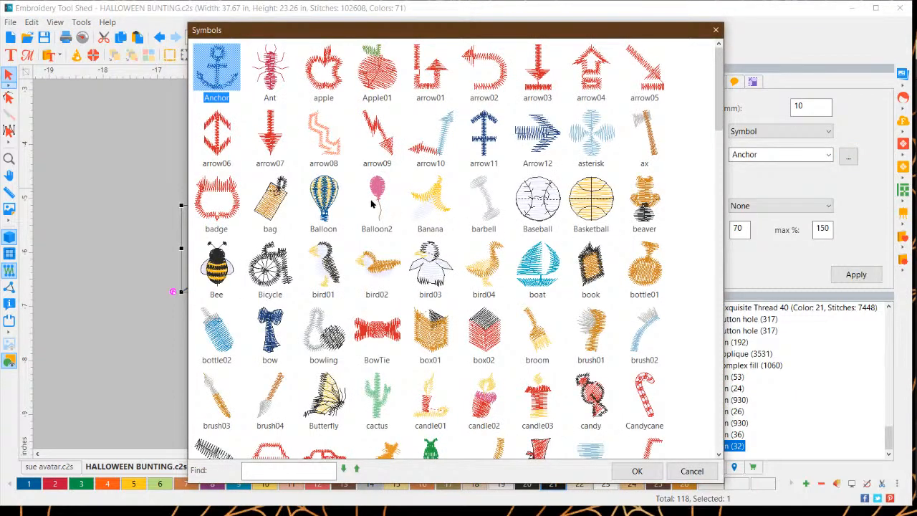
scroll(530, 264, down, 3)
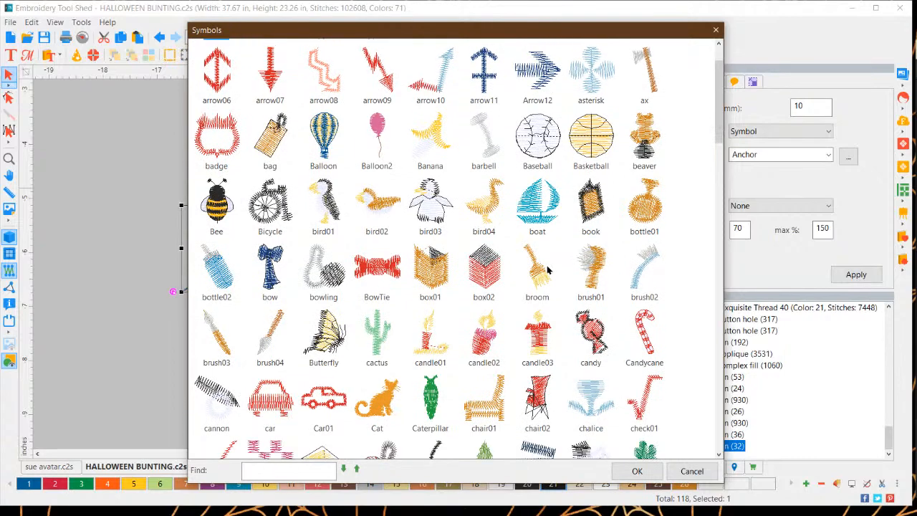
scroll(545, 267, down, 1)
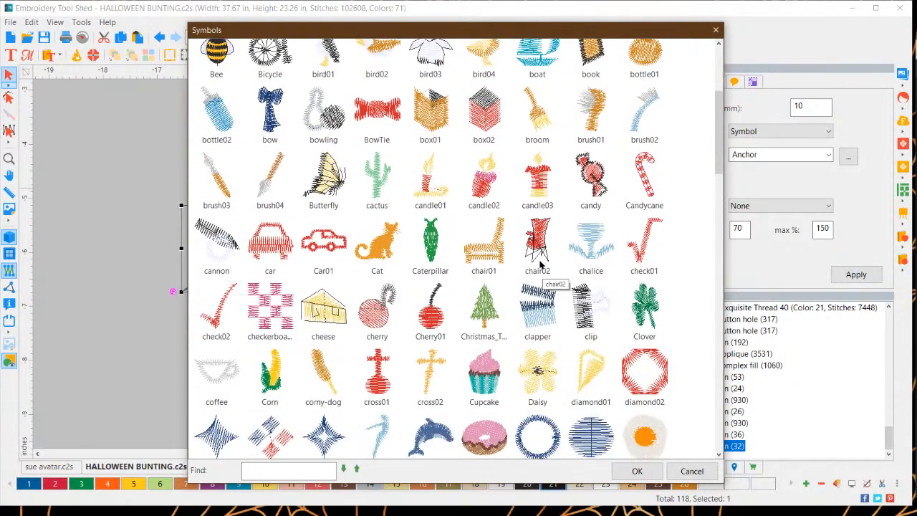
scroll(541, 272, down, 1)
click(589, 405)
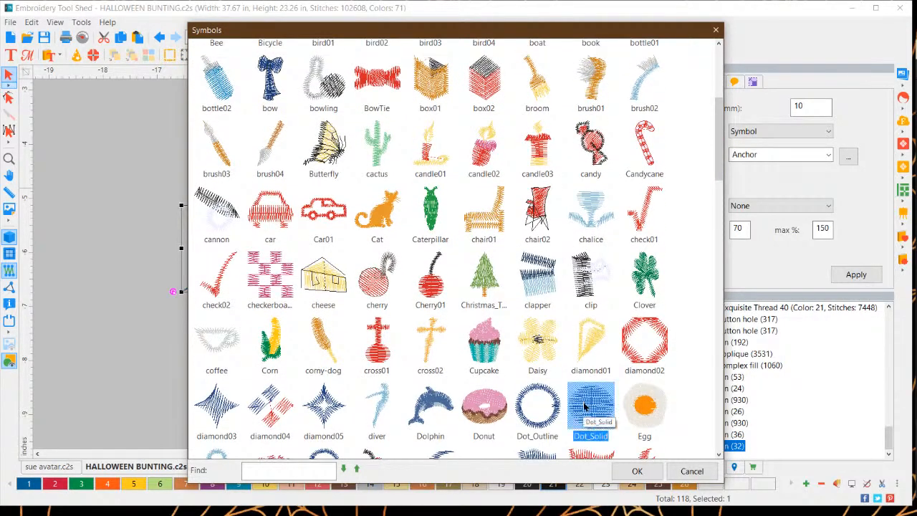
click(635, 473)
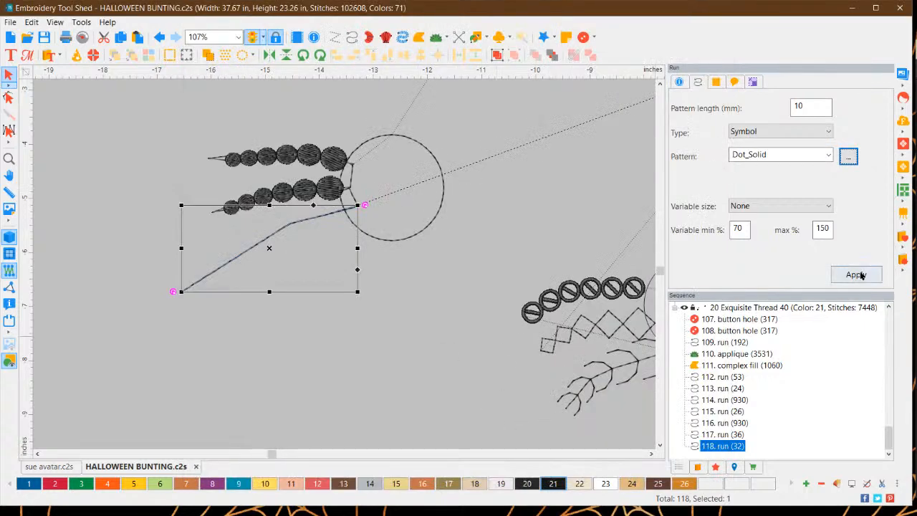
click(857, 274)
click(407, 318)
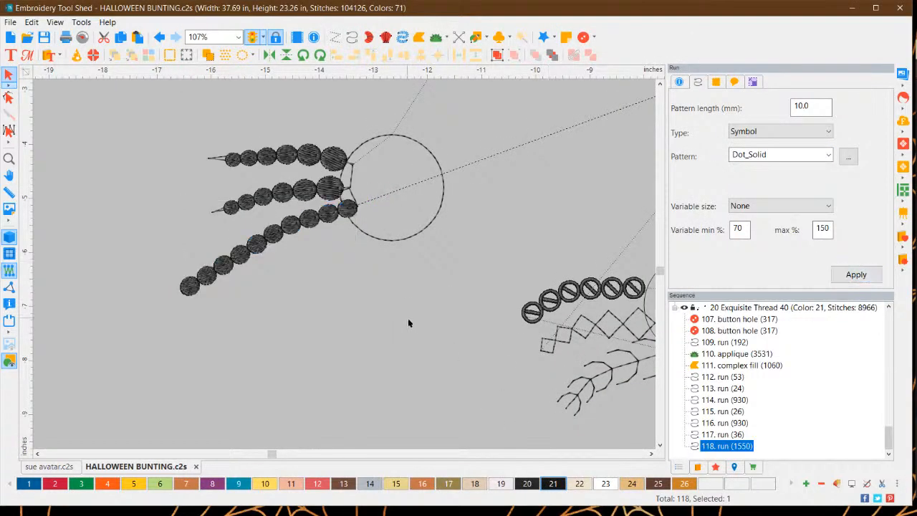
Apply Linear increasing variable size to the third dot row and move the row outward from the circle by about 0.09 in.
click(267, 246)
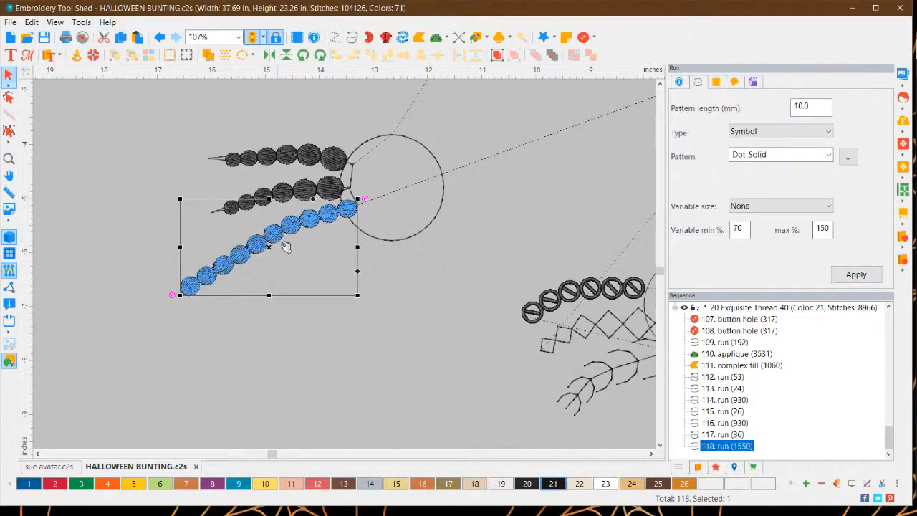
click(771, 206)
click(759, 217)
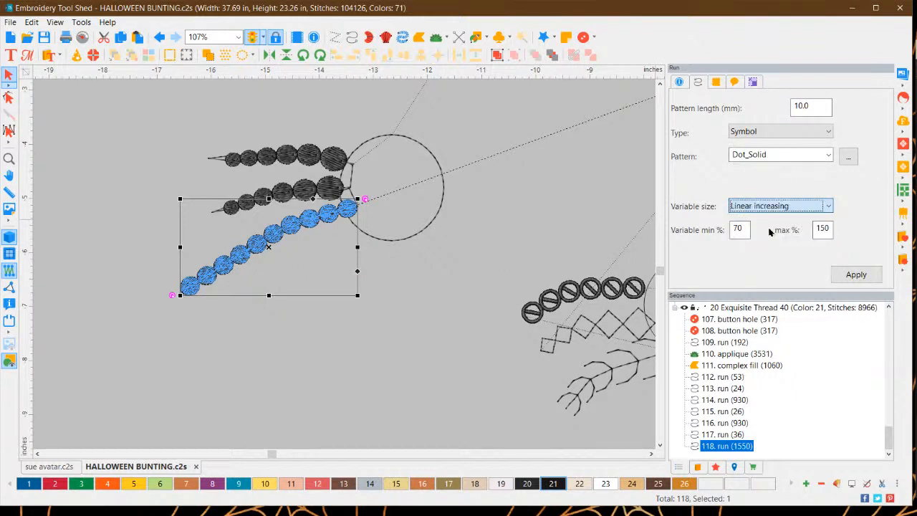
click(857, 274)
click(314, 347)
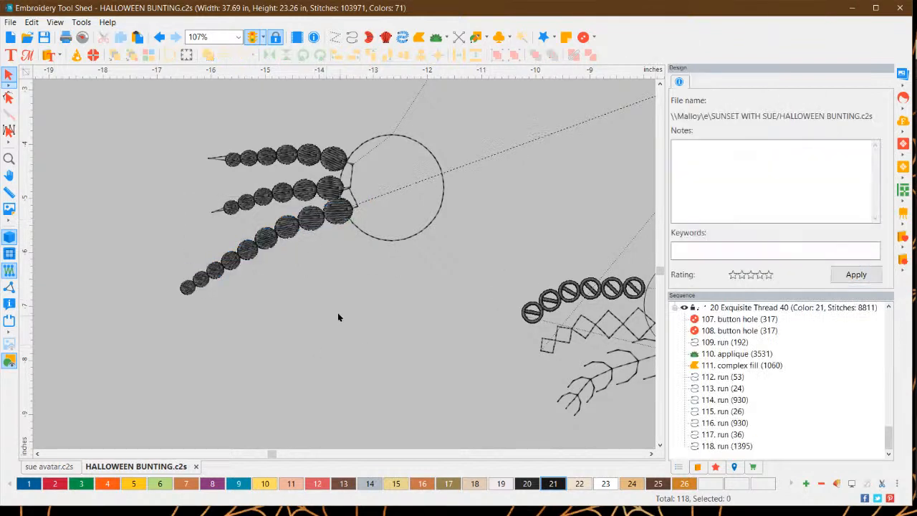
click(335, 224)
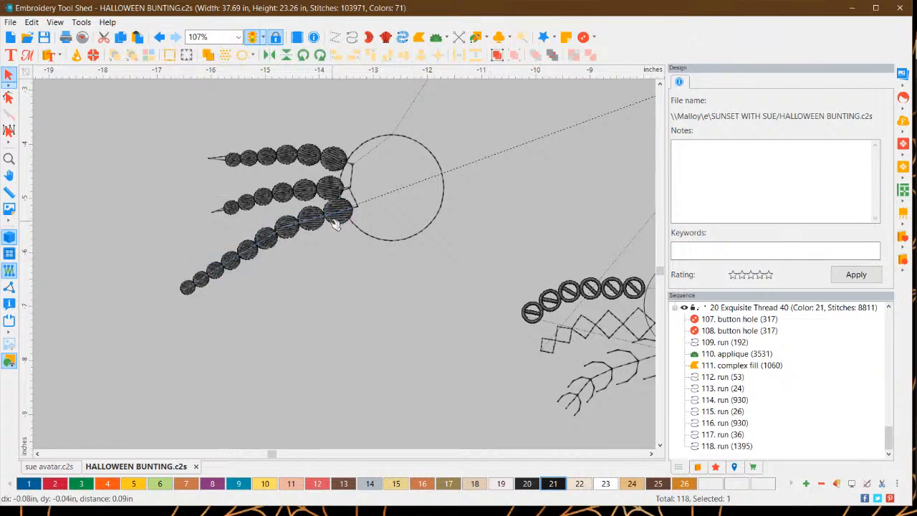
drag(334, 224, 334, 228)
click(408, 315)
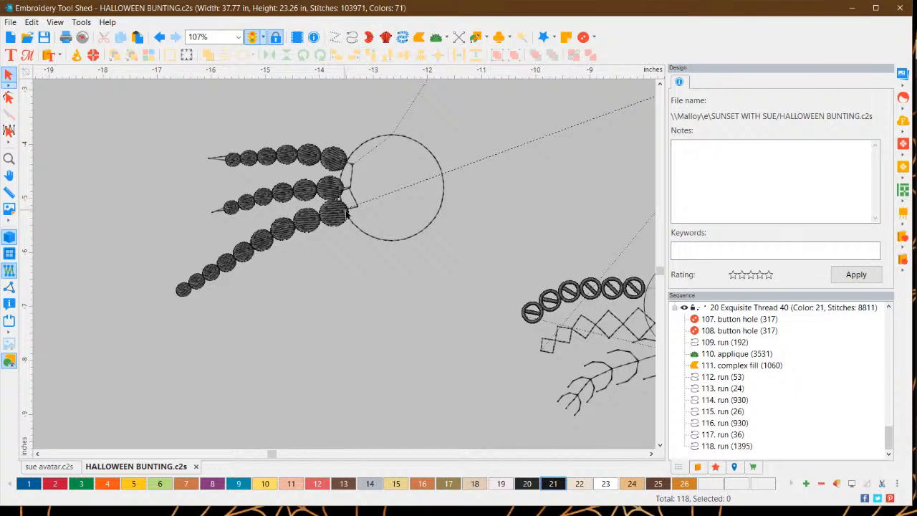
Convert the circular body outline from a run to a Complex Fill.
click(357, 226)
right_click(376, 238)
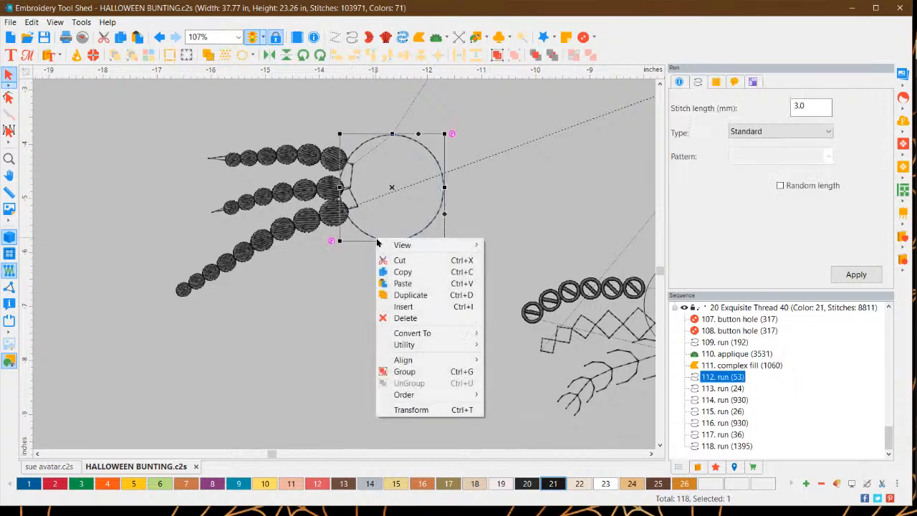
mouse_move(435, 334)
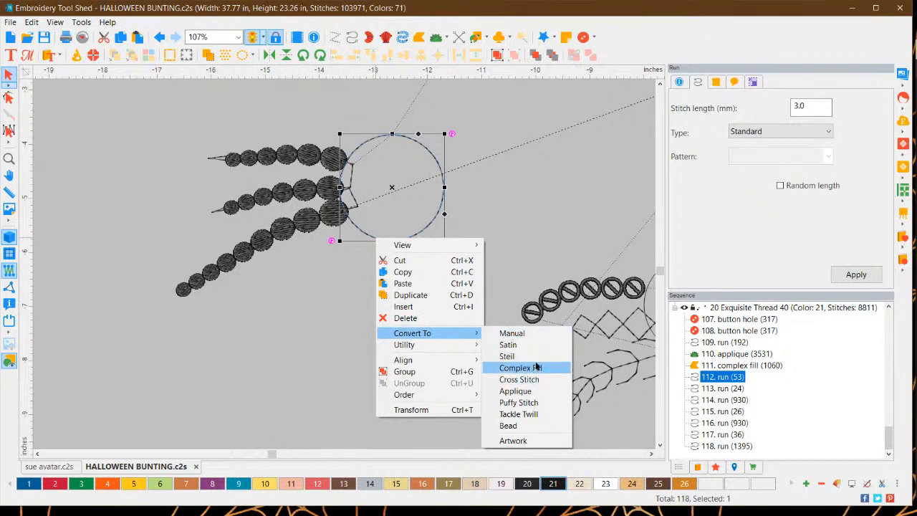
click(534, 368)
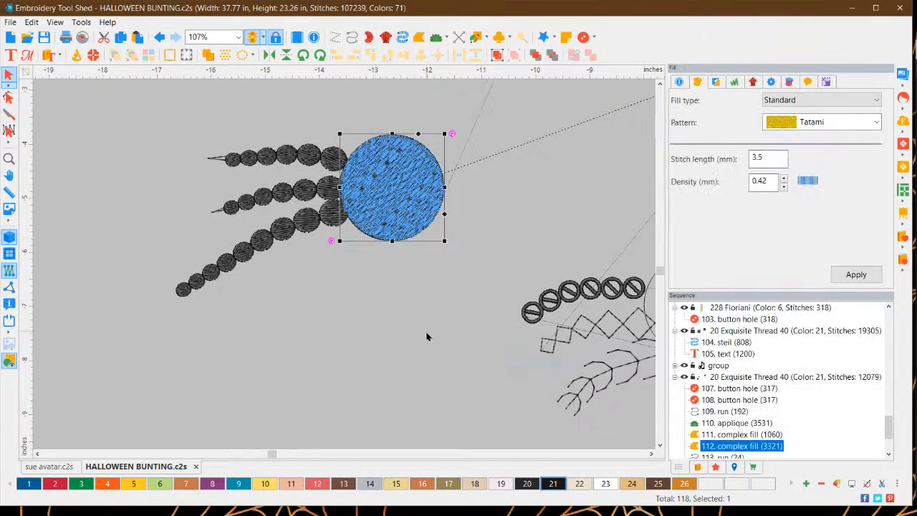
click(398, 336)
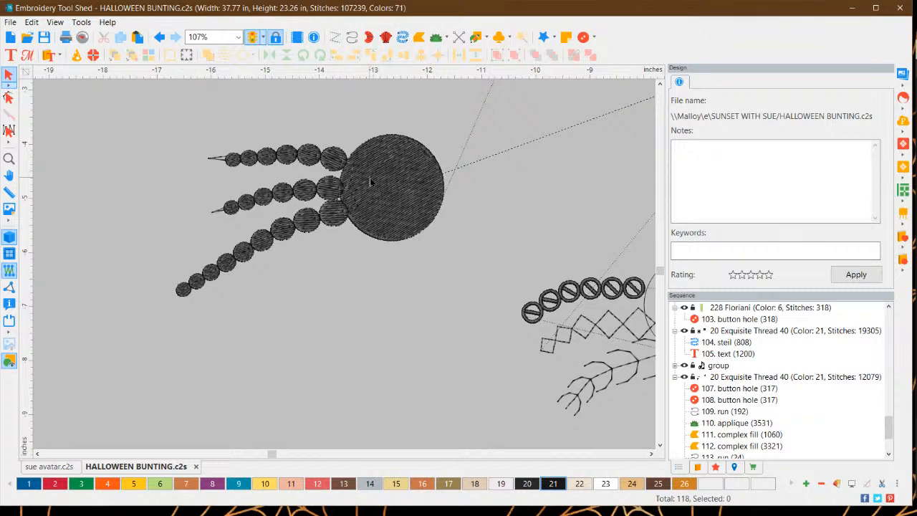
Examine the symbol library for alternatives to the Dot_Solid pattern on the uppermost leg's run.
click(335, 155)
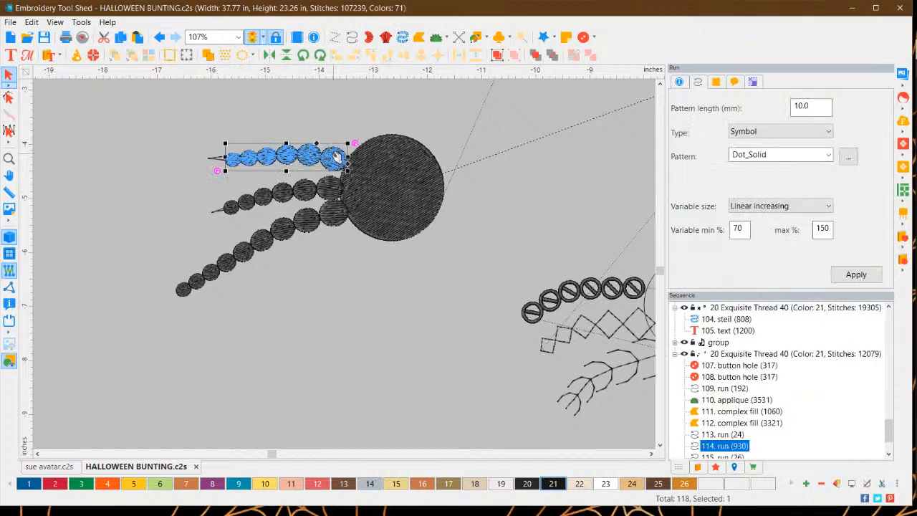
click(848, 156)
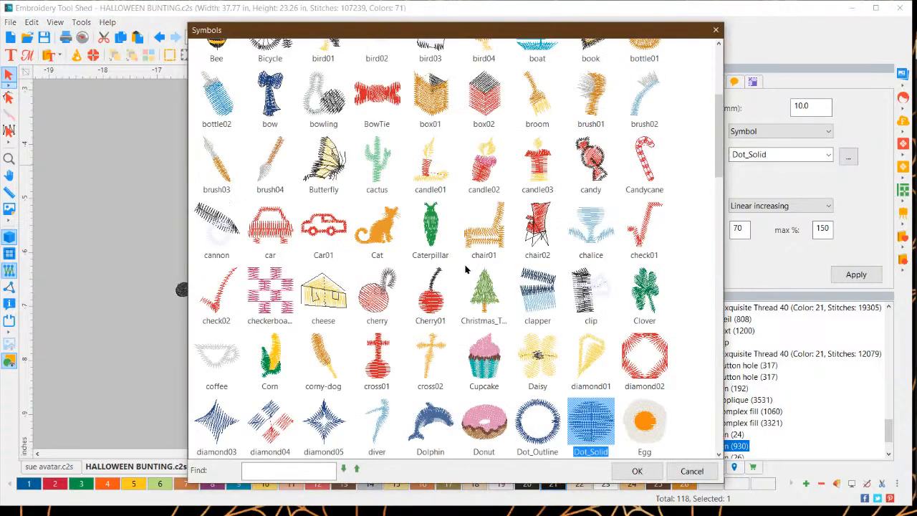
scroll(445, 283, down, 3)
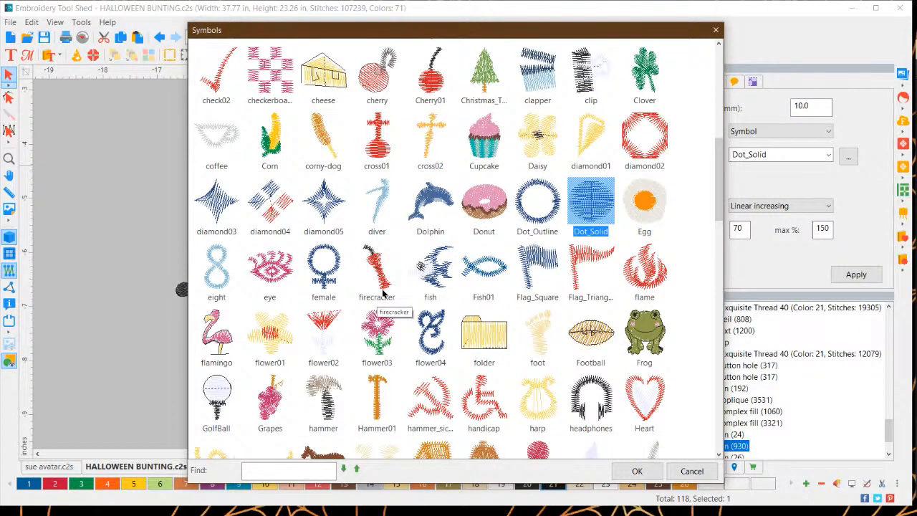
scroll(430, 286, down, 3)
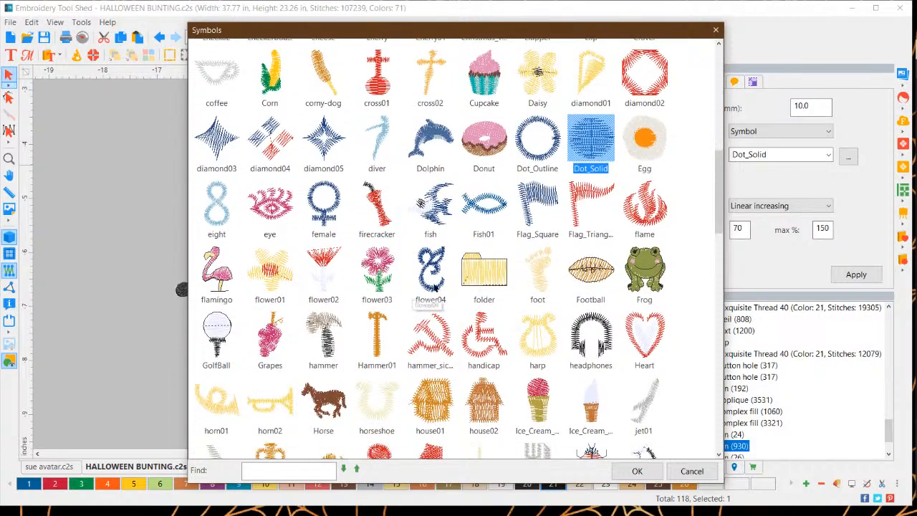
scroll(468, 279, down, 2)
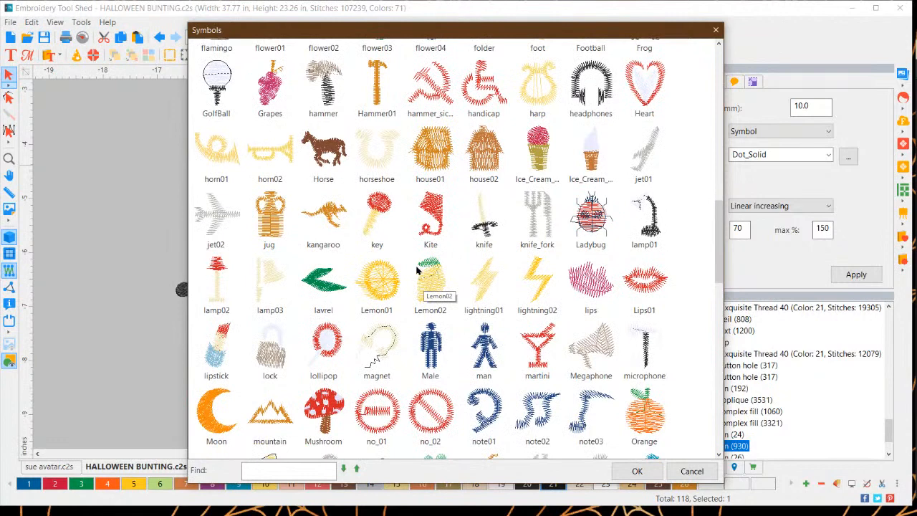
scroll(430, 278, down, 1)
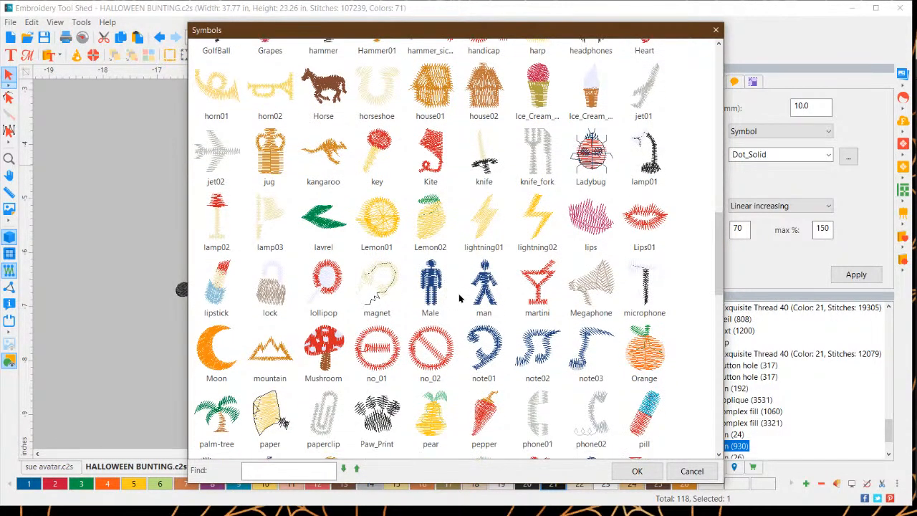
scroll(460, 297, down, 2)
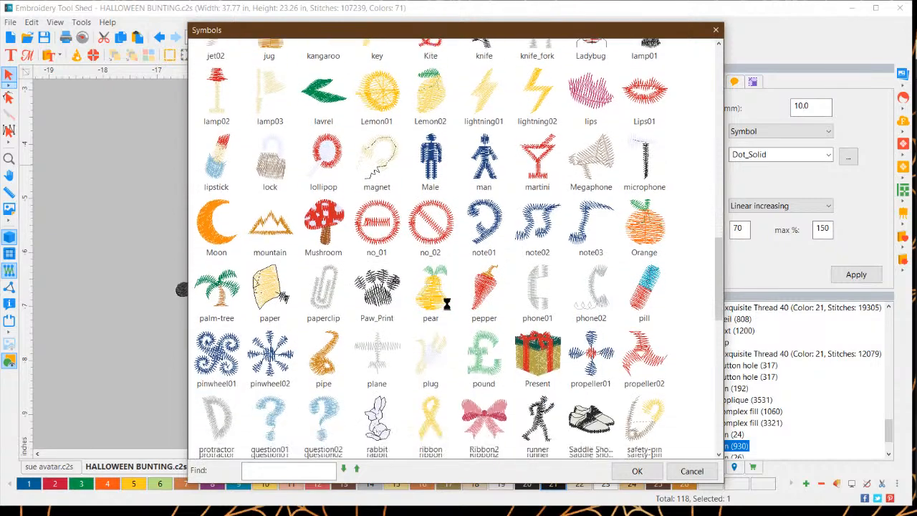
scroll(434, 301, down, 1)
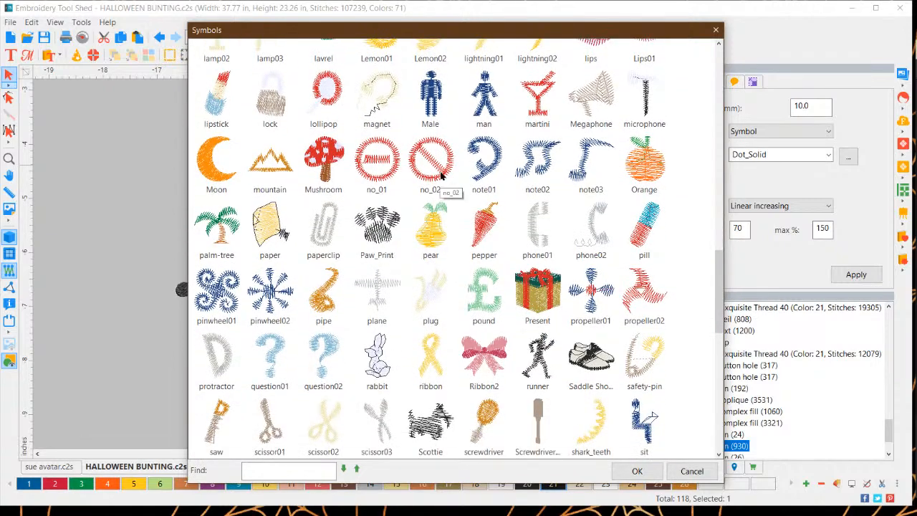
click(263, 287)
scroll(473, 305, down, 2)
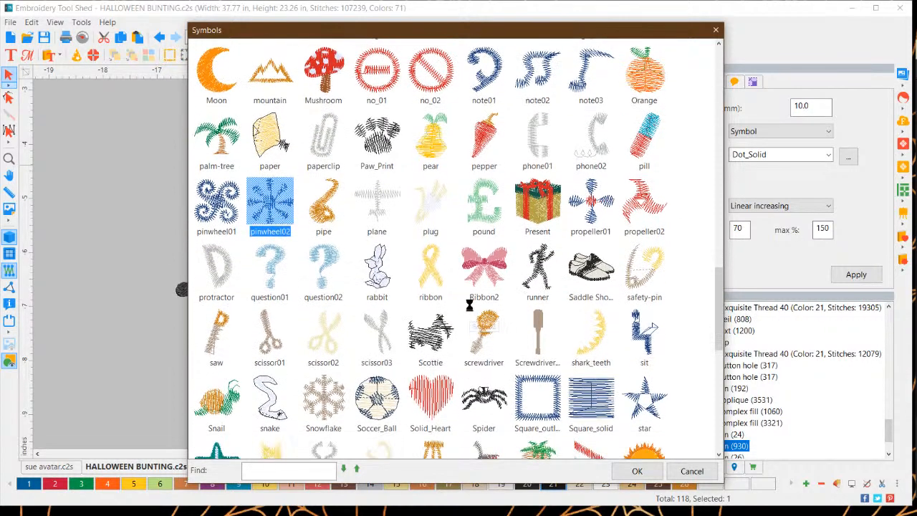
scroll(470, 305, down, 1)
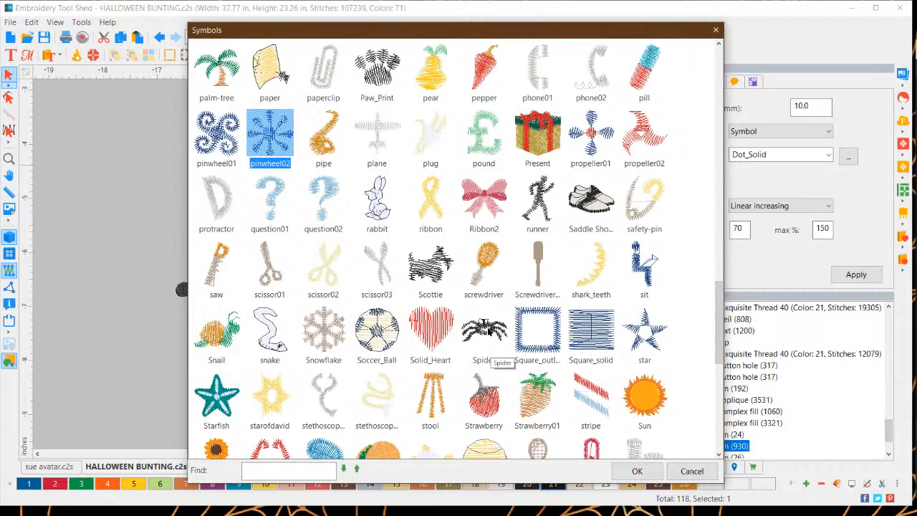
Try the Spider symbol as the uppermost leg's run pattern and undo the change.
click(488, 331)
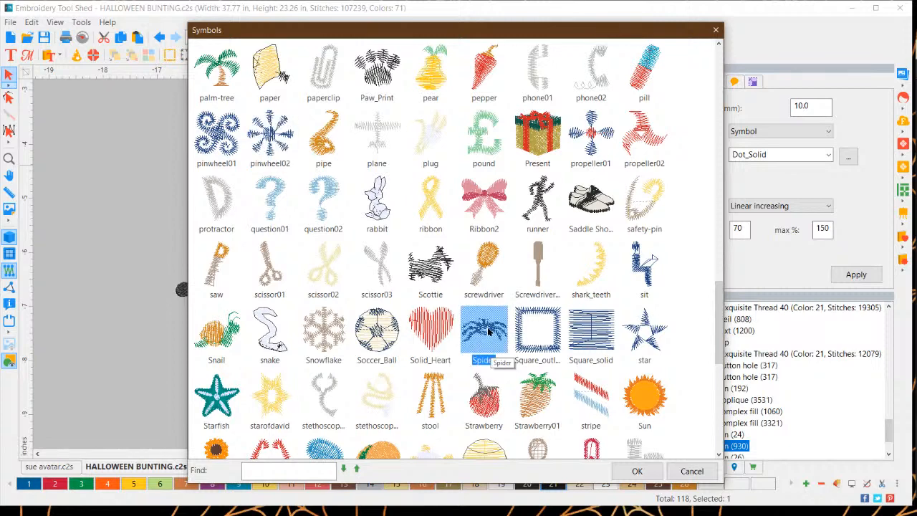
click(625, 466)
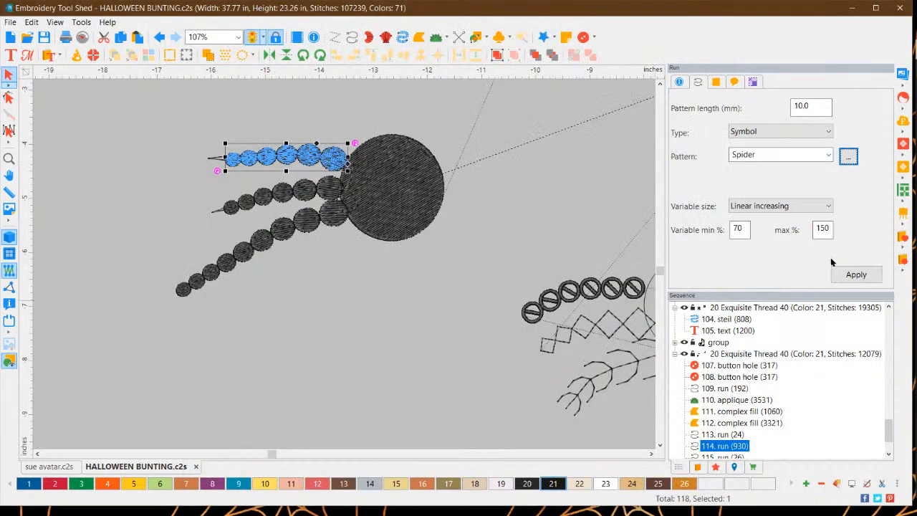
click(862, 277)
click(355, 310)
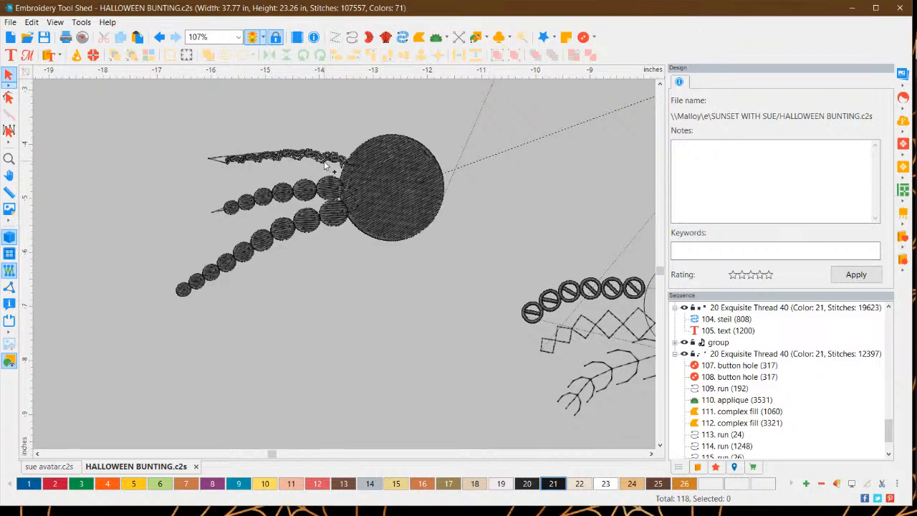
key(ctrl+z)
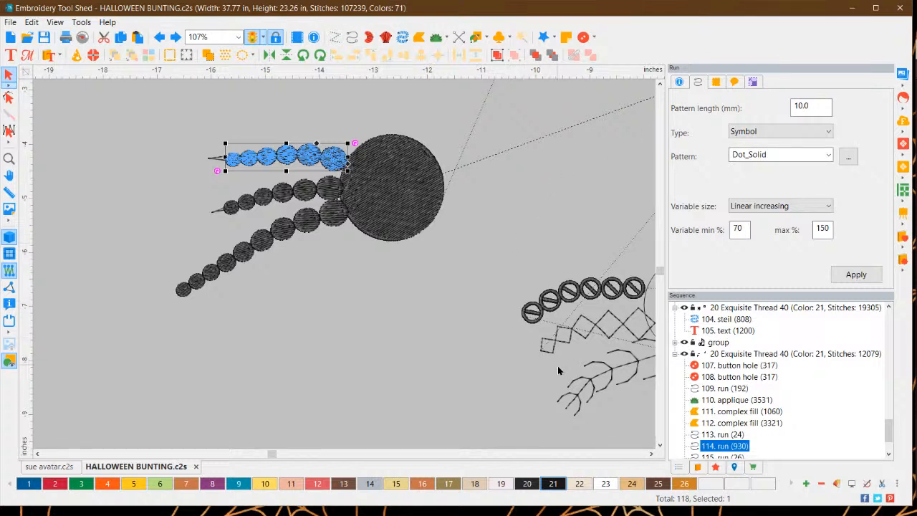
Inspect the run settings of the outlined spider's middle leg with the sunburst motifs.
scroll(536, 361, down, 2)
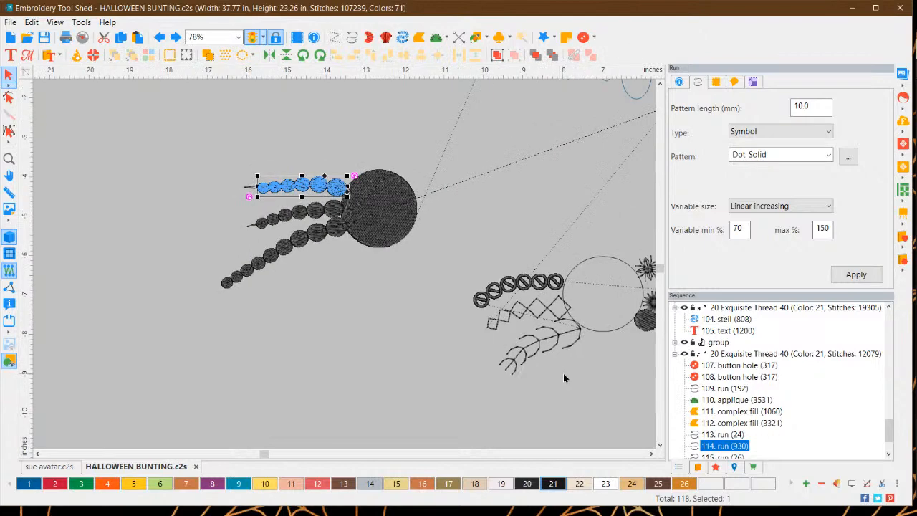
scroll(602, 348, down, 2)
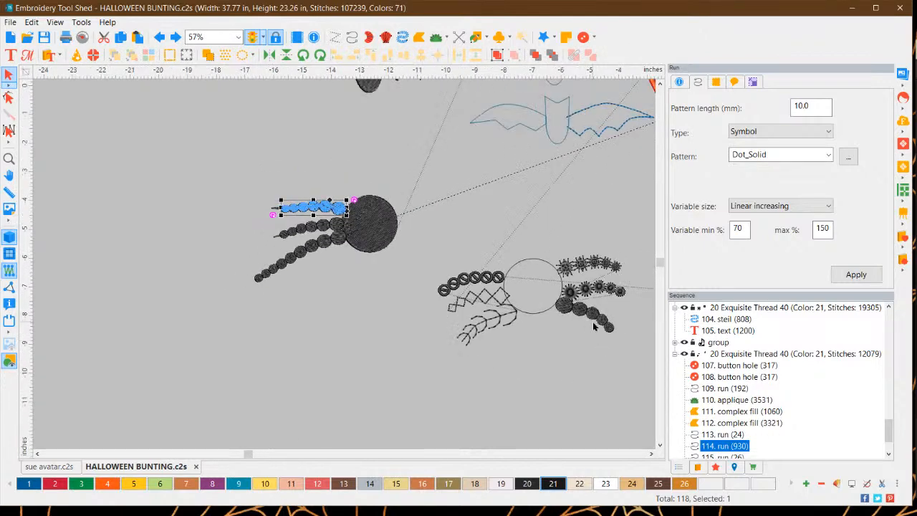
scroll(594, 327, down, 1)
click(568, 290)
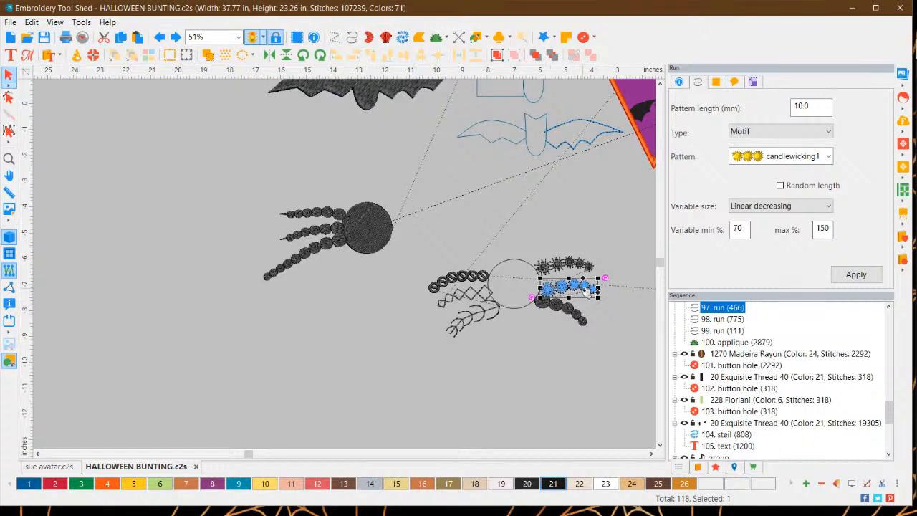
click(510, 363)
scroll(537, 311, up, 2)
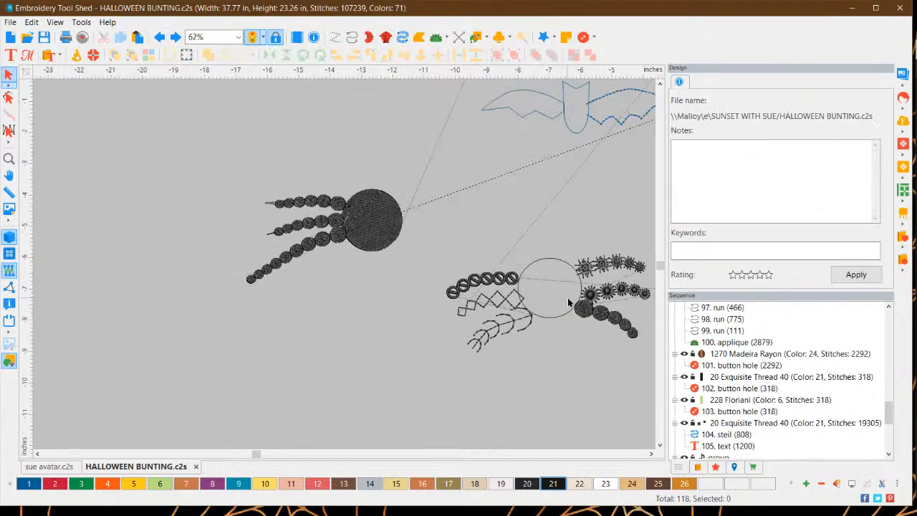
Change the filled spider's lowest dot-row leg to the Motif type with the candlewicking3 pattern and apply it.
click(302, 252)
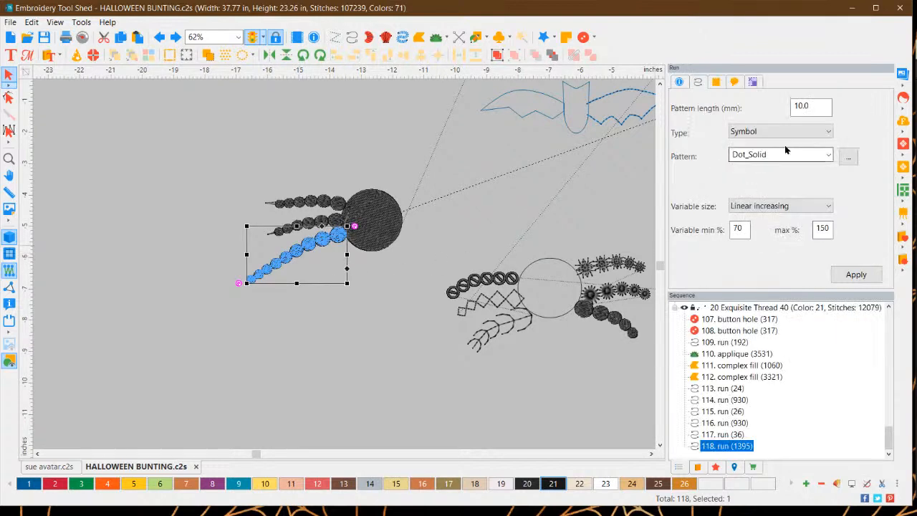
click(756, 132)
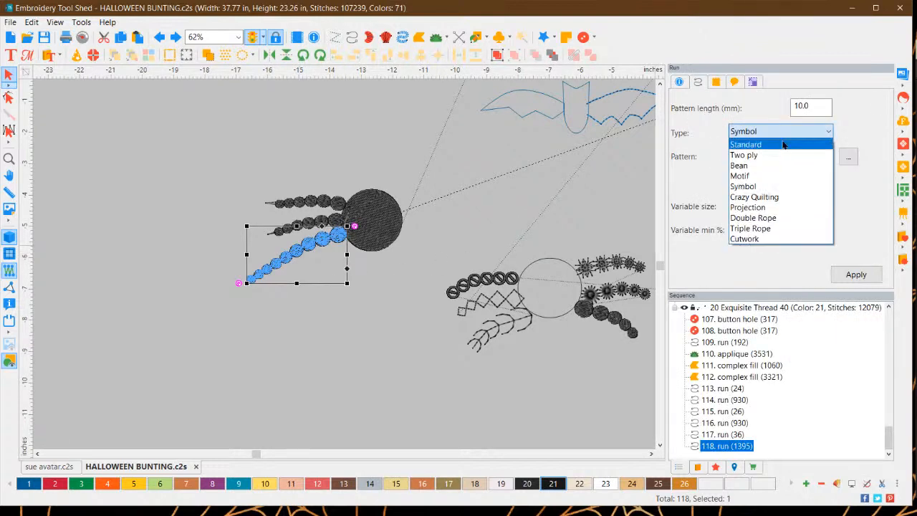
click(766, 177)
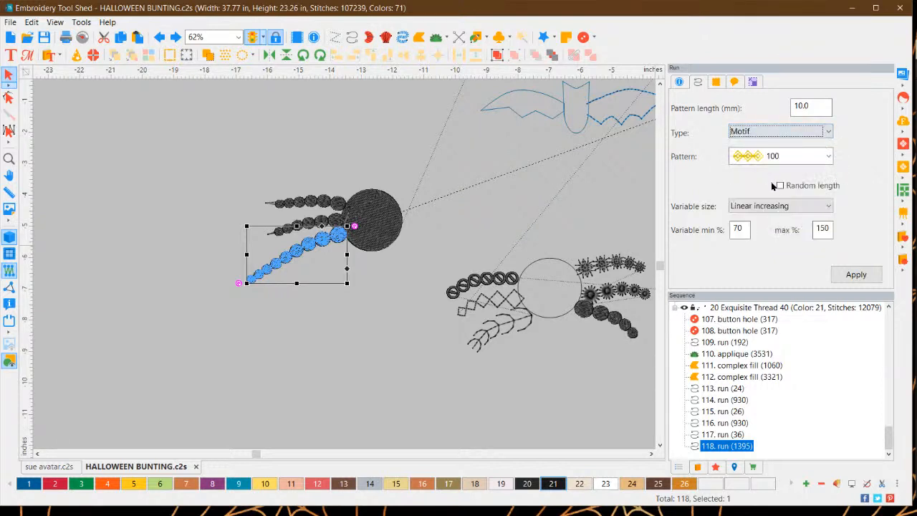
click(803, 156)
scroll(776, 316, down, 20)
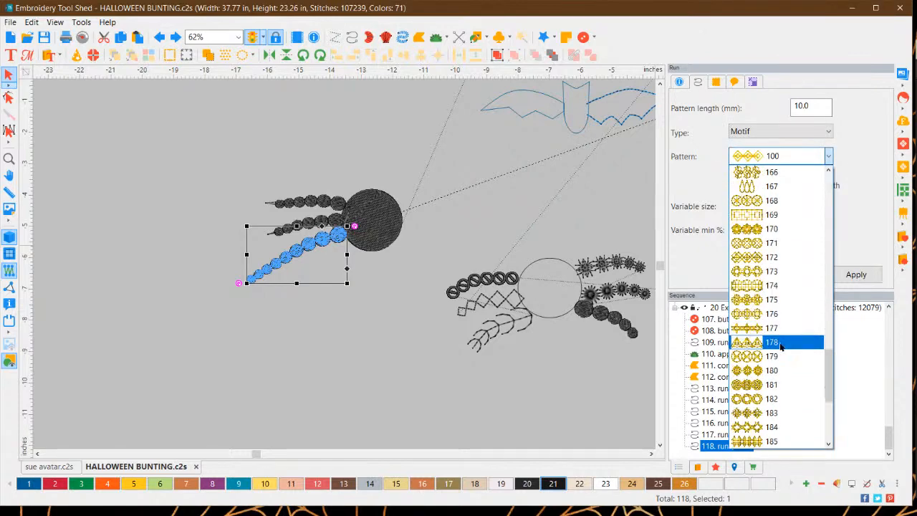
scroll(781, 346, down, 5)
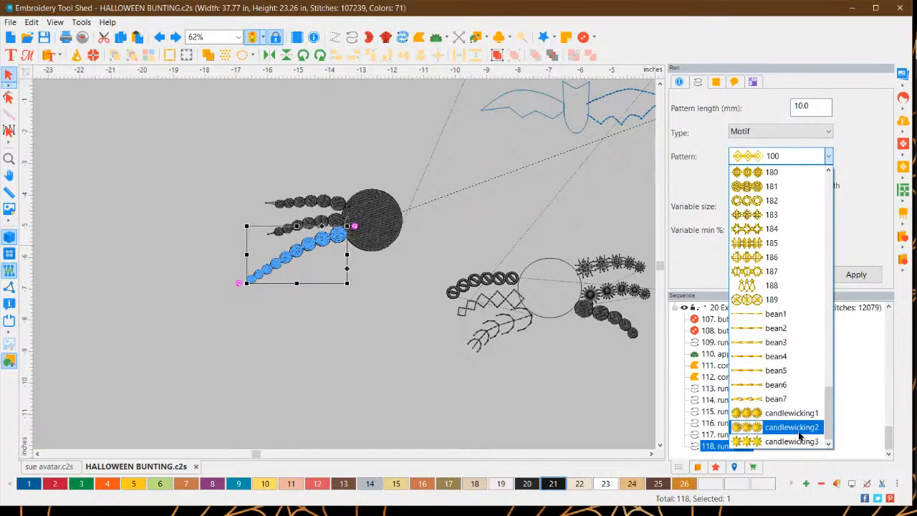
click(788, 442)
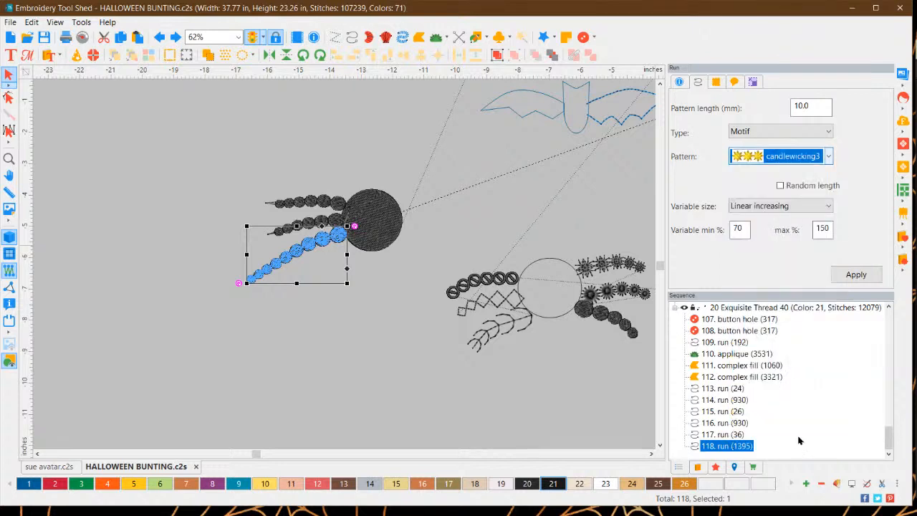
click(854, 275)
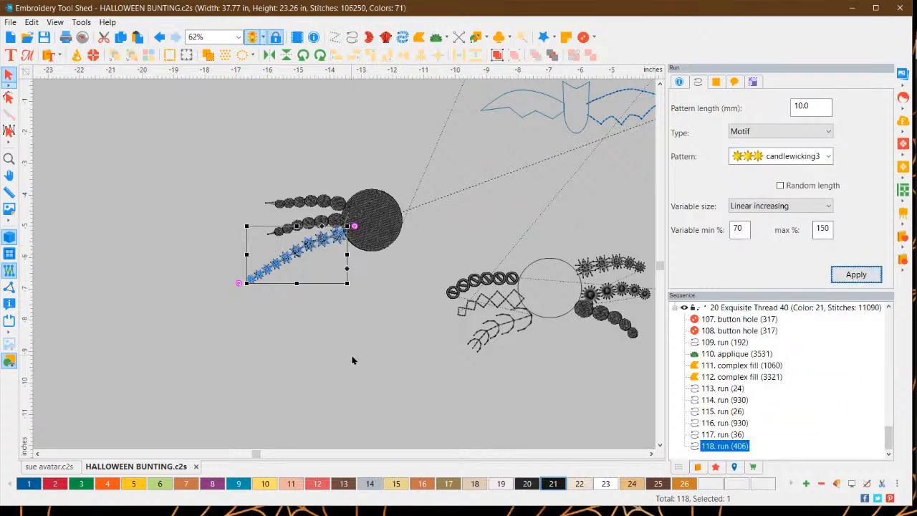
click(269, 381)
Examine the lowest leg's candlewicking3 stitching up close and from a distance.
scroll(276, 306, up, 5)
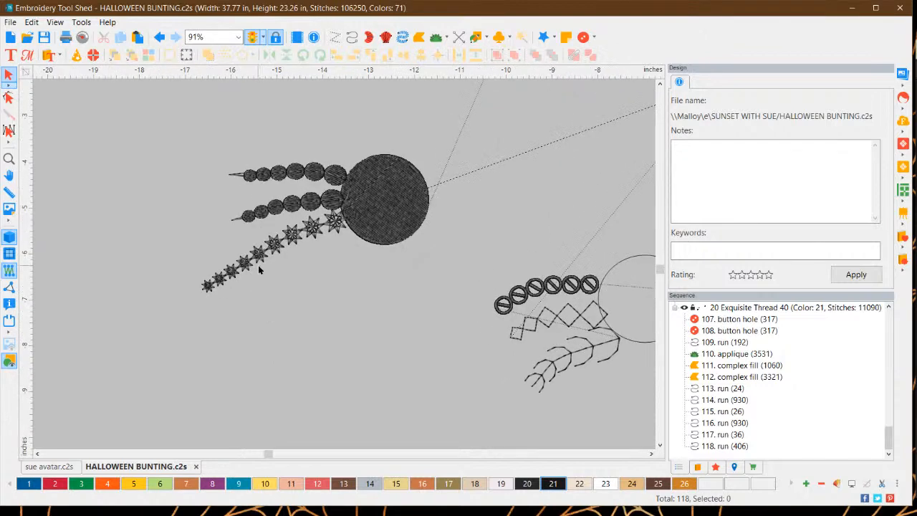
scroll(259, 260, up, 1)
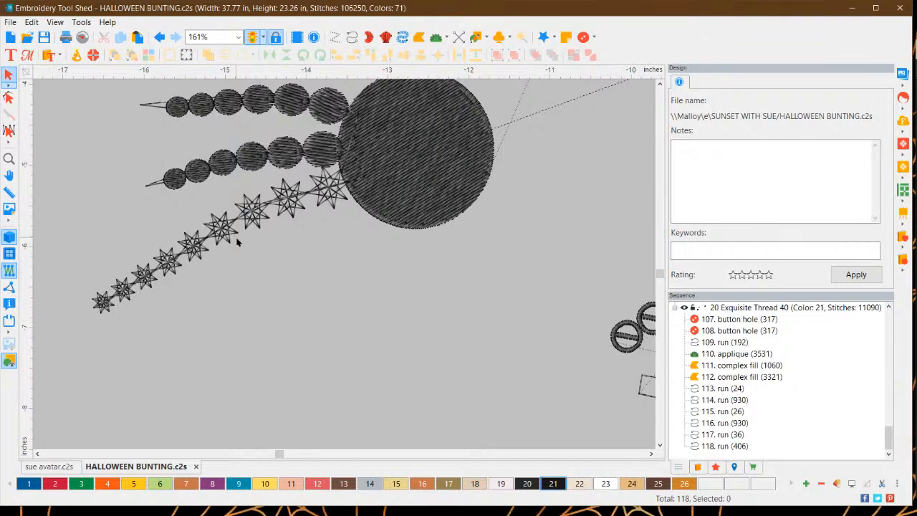
scroll(237, 242, down, 5)
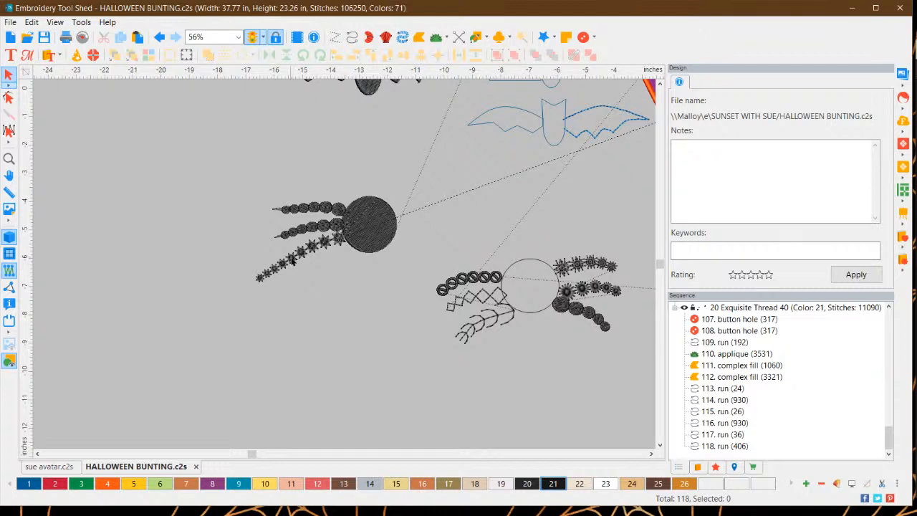
click(276, 267)
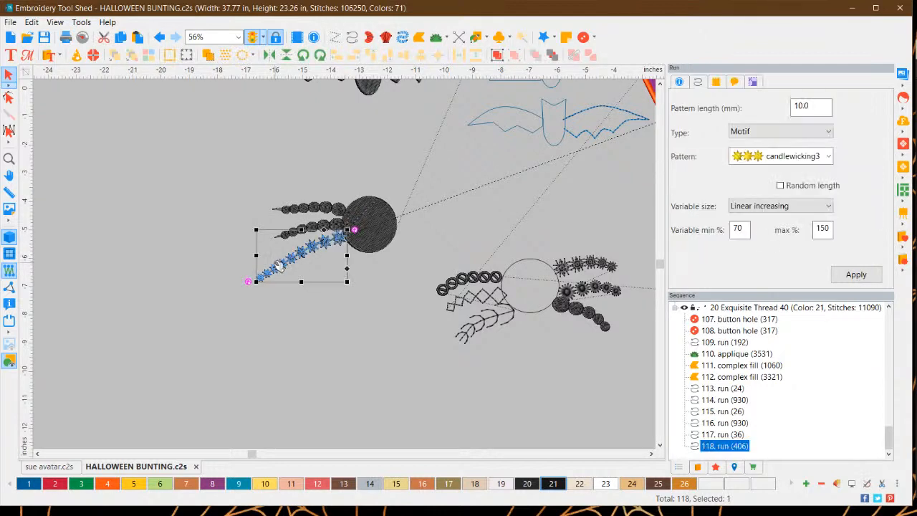
click(357, 315)
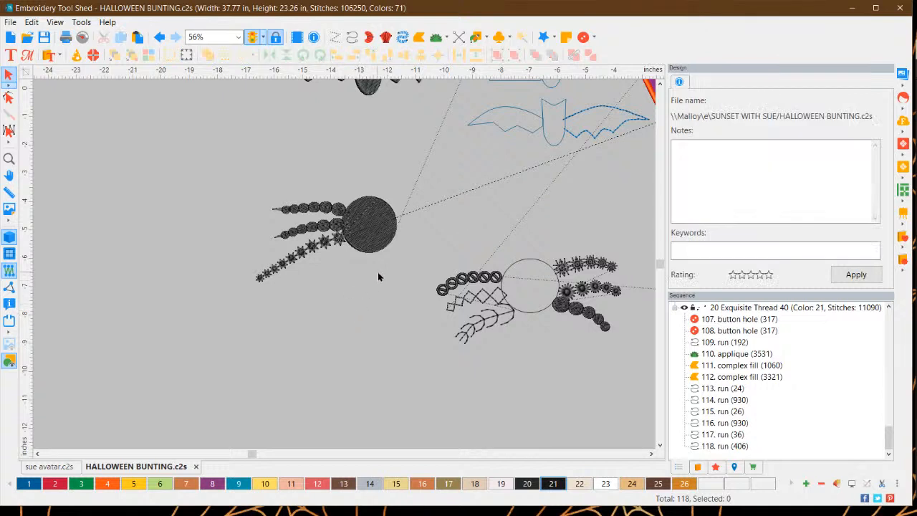
Draw four outline ellipses above the filled body: a circle with a smaller one inside, a tall narrow oval and a separate small circle.
click(487, 38)
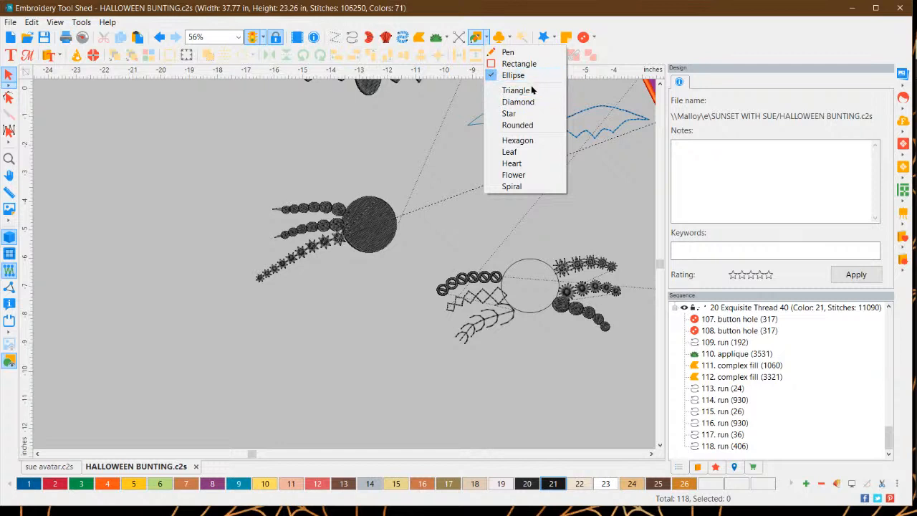
click(515, 75)
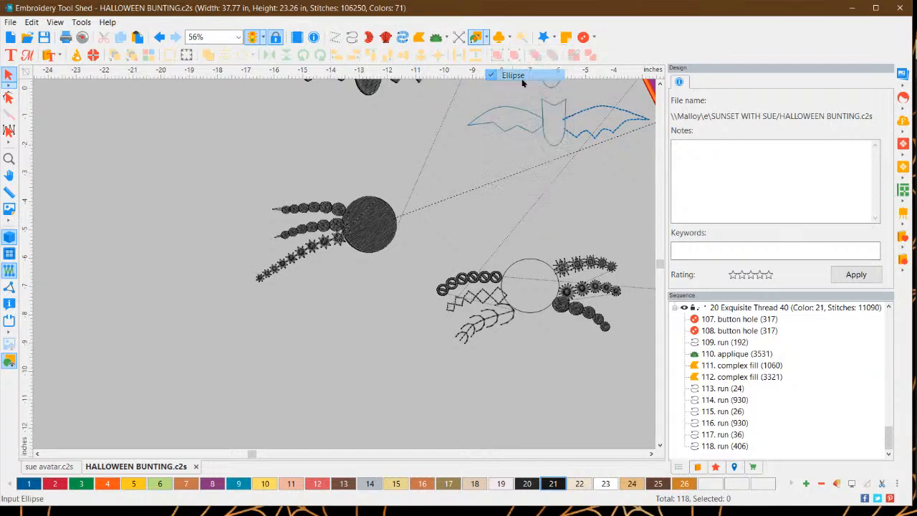
drag(369, 162, 371, 171)
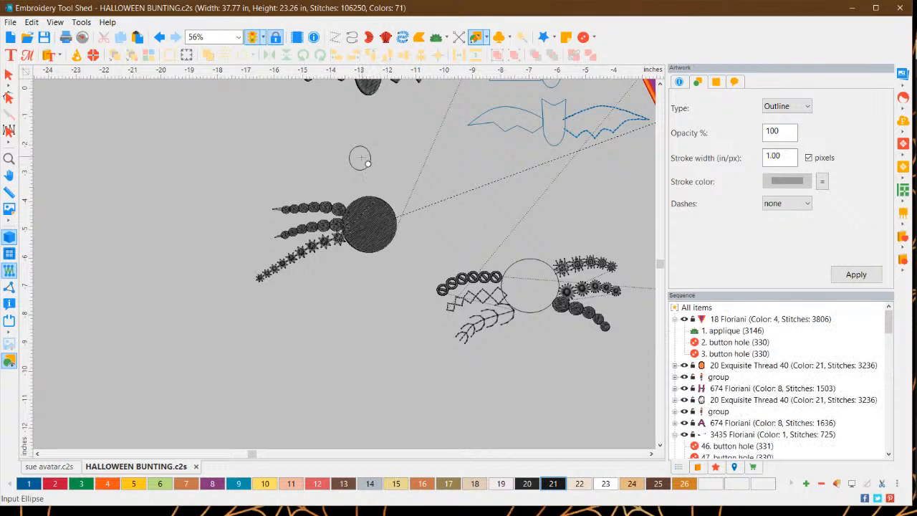
drag(358, 158, 367, 168)
drag(389, 146, 411, 184)
drag(445, 174, 455, 187)
Rotate the tall narrow oval outline clockwise by about 28 degrees so its upper end leans outward.
click(9, 75)
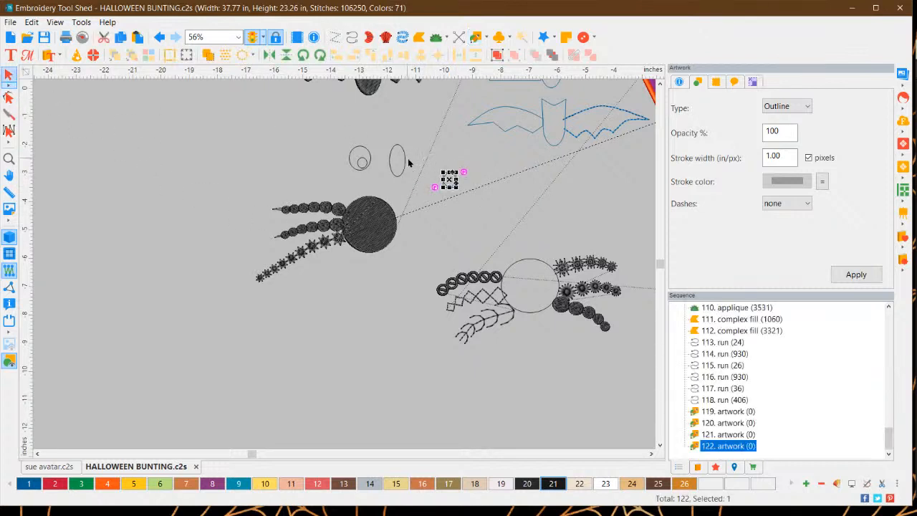
click(406, 162)
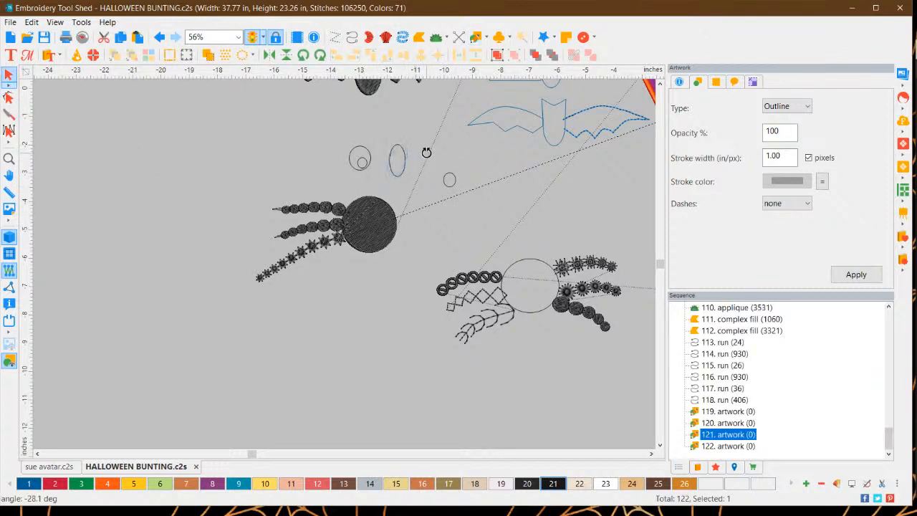
click(399, 165)
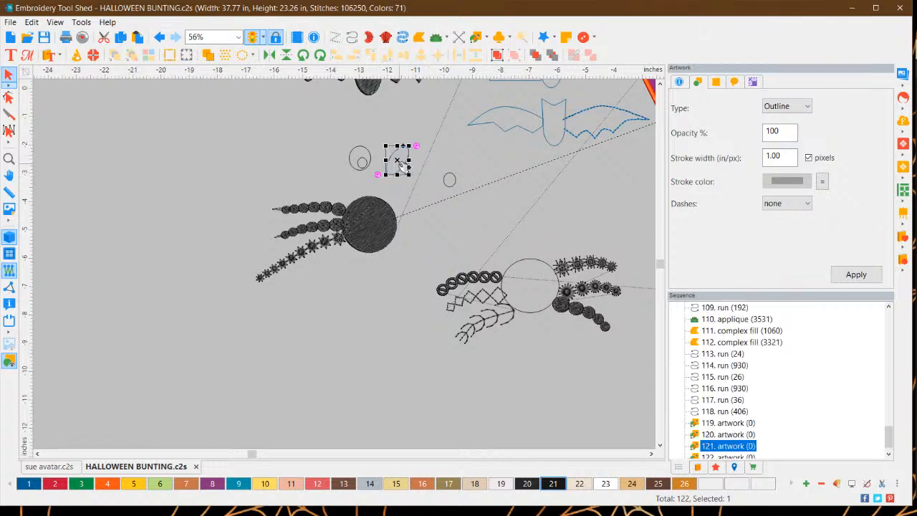
Convert the tilted oval to a Complex Fill and assign it green thread color 3.
right_click(401, 165)
mouse_move(460, 261)
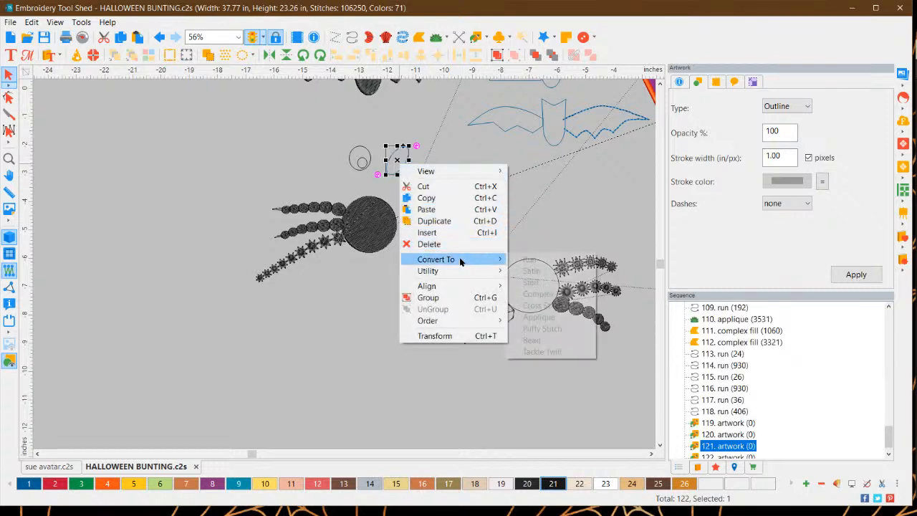
click(544, 294)
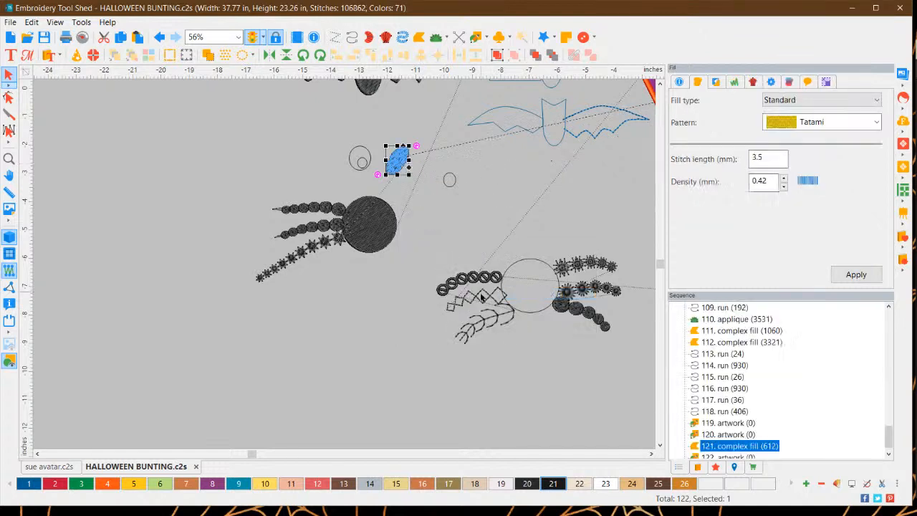
click(86, 484)
click(411, 224)
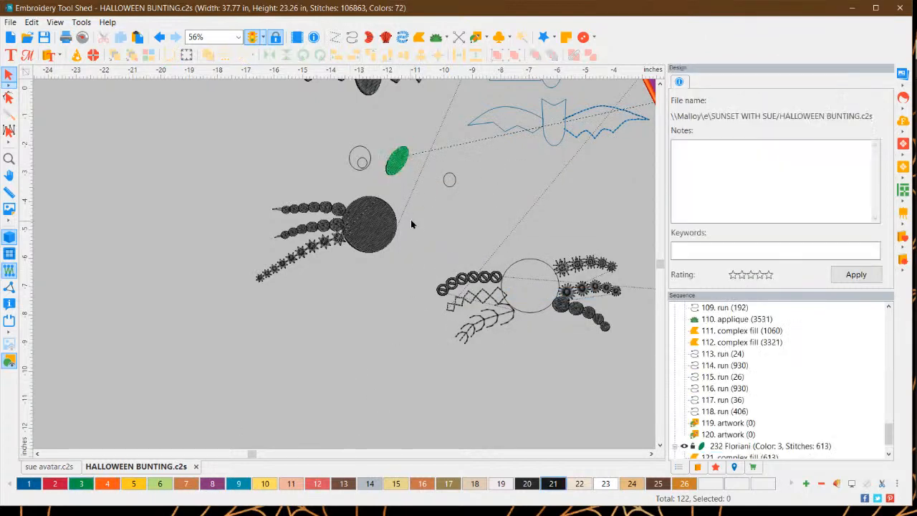
Convert the separate small circle to a Complex Fill and assign it thread color 20.
click(449, 180)
right_click(451, 182)
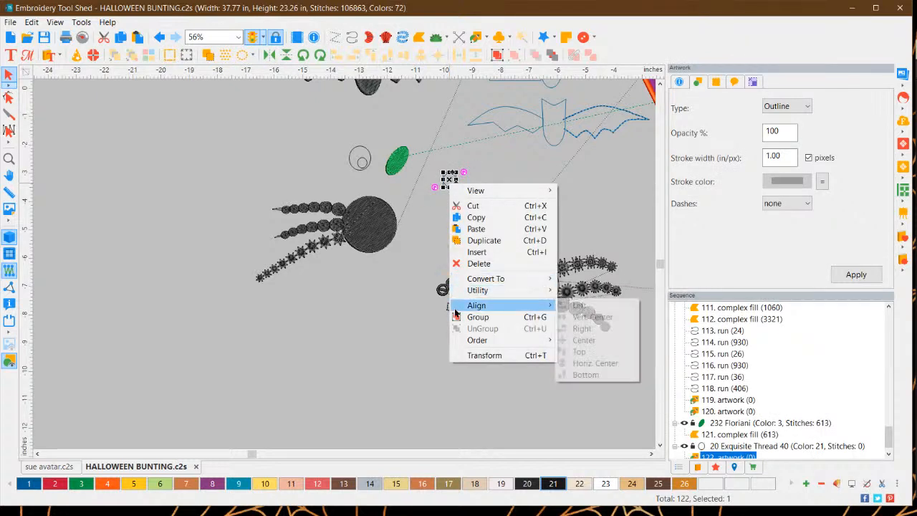
mouse_move(459, 279)
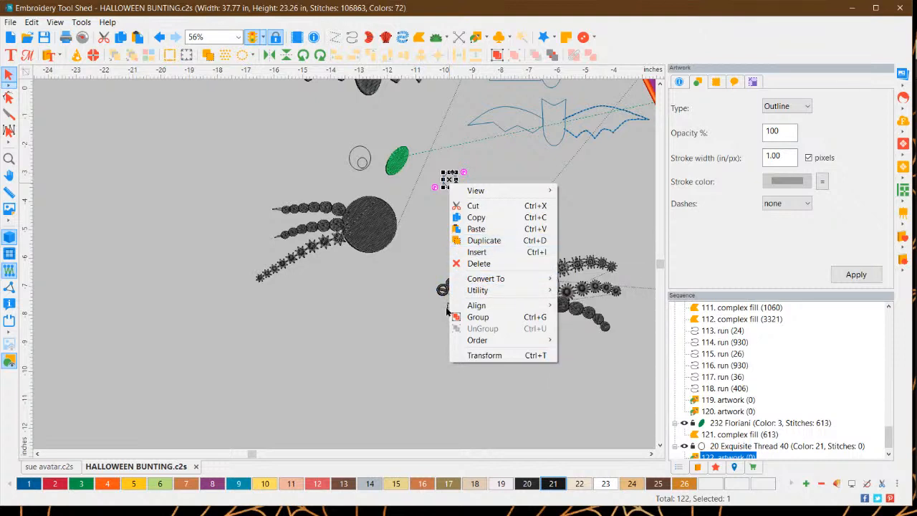
mouse_move(502, 280)
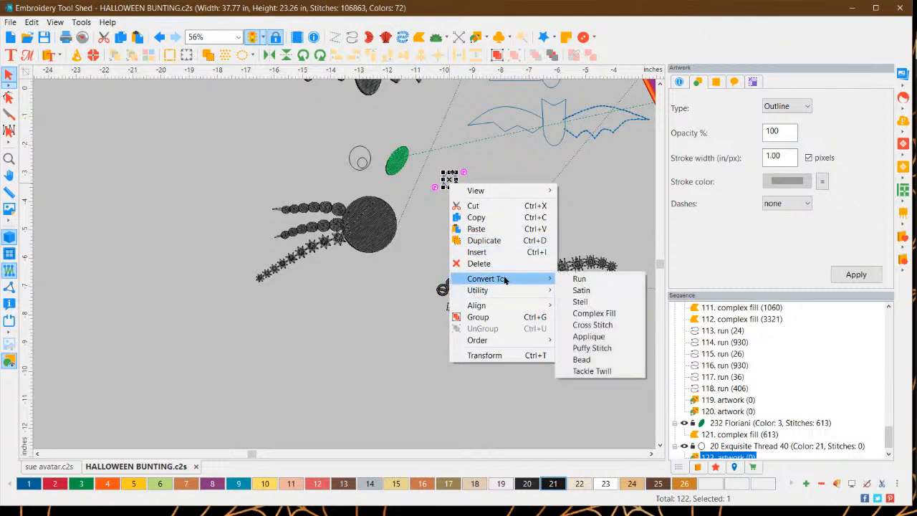
click(595, 313)
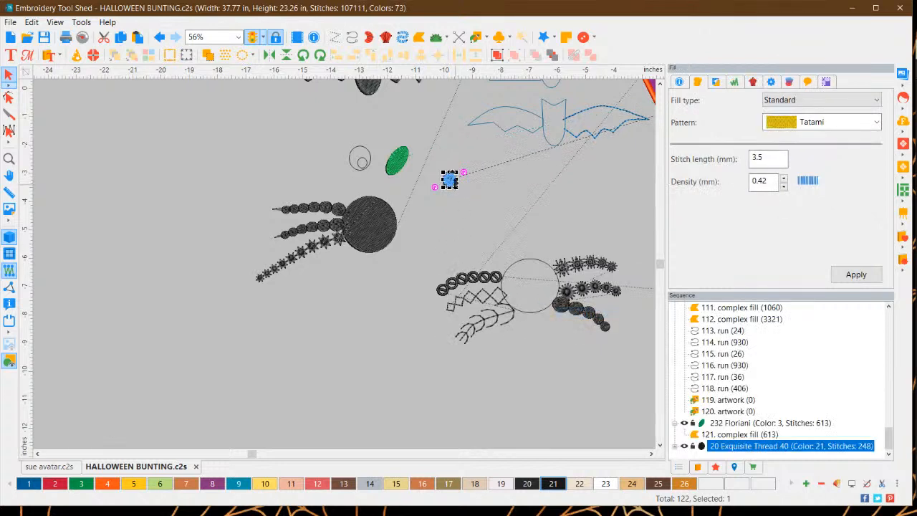
click(527, 483)
click(505, 234)
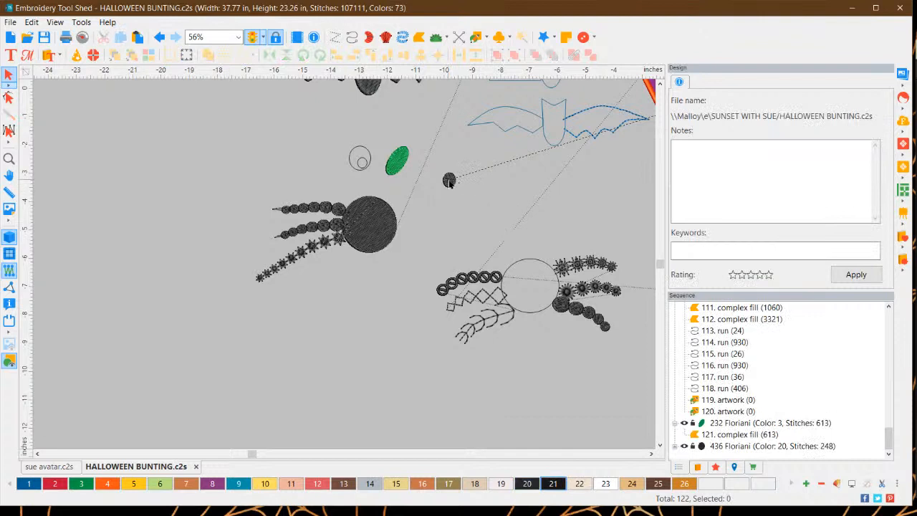
Place the green oval over the spider body's upper right edge as an eye, with the small dark circle on its lower end as a pupil.
click(450, 180)
drag(450, 180, 385, 113)
click(423, 201)
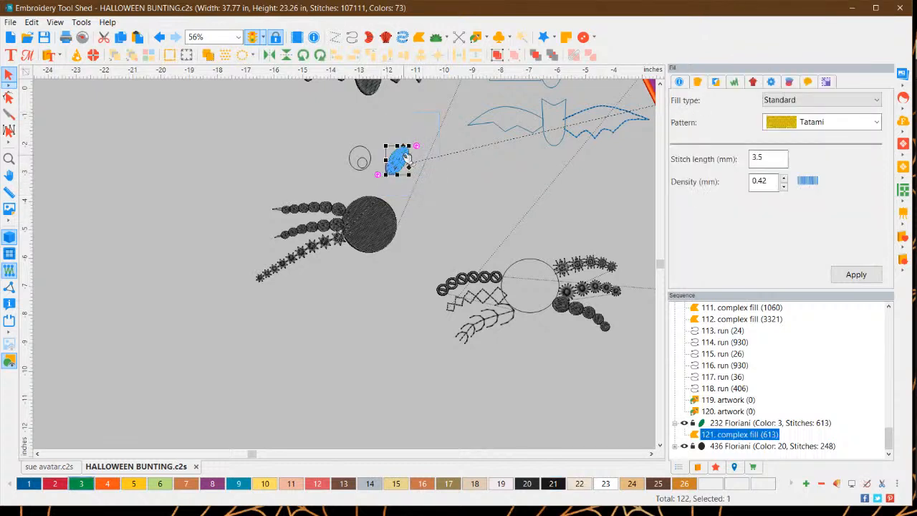
drag(405, 158, 391, 205)
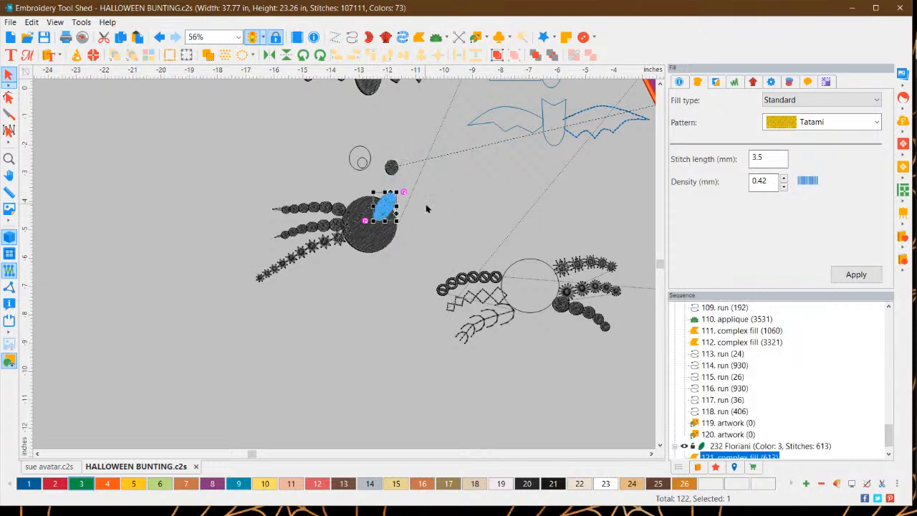
drag(392, 167, 385, 213)
click(430, 186)
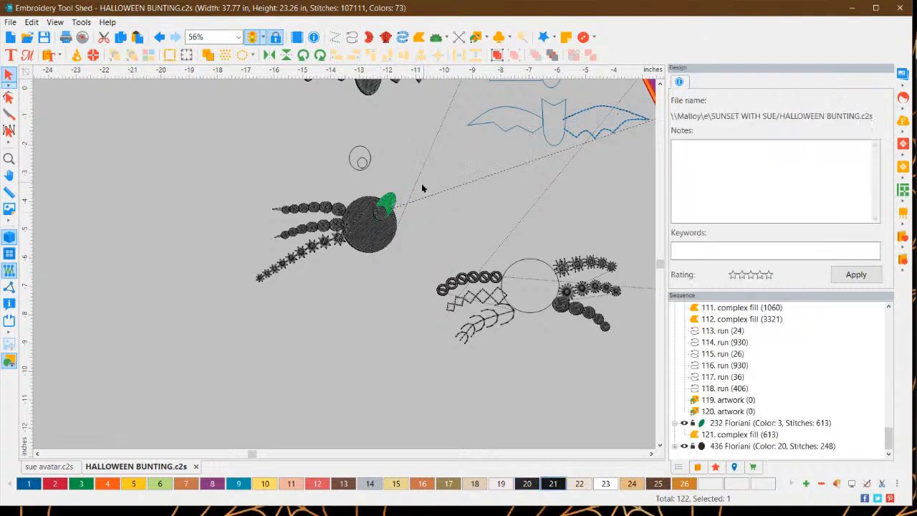
click(384, 213)
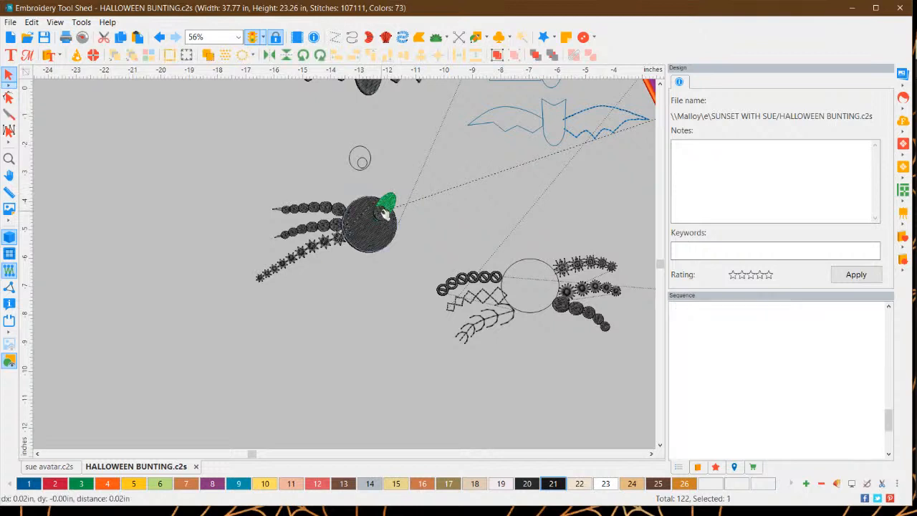
click(404, 220)
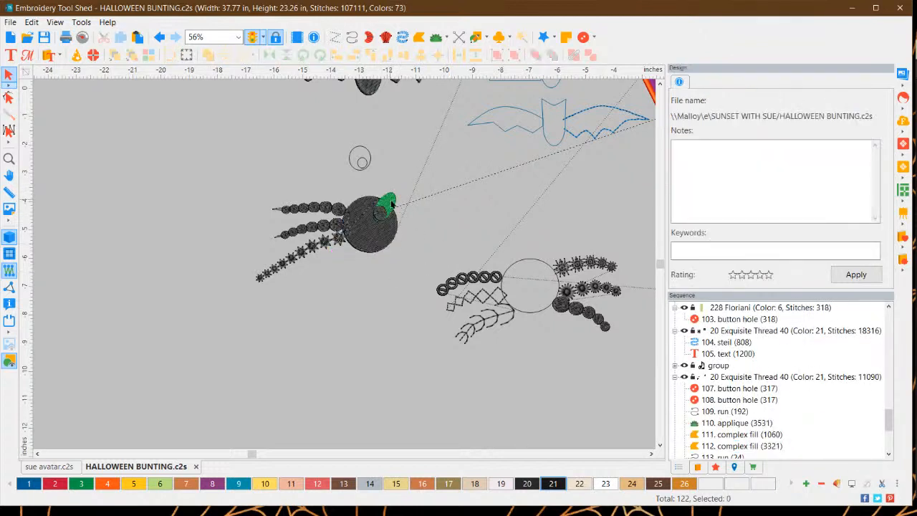
Copy and paste the green eye, move the copy about 1.15 in to the body's left side, and mirror it horizontally.
click(391, 206)
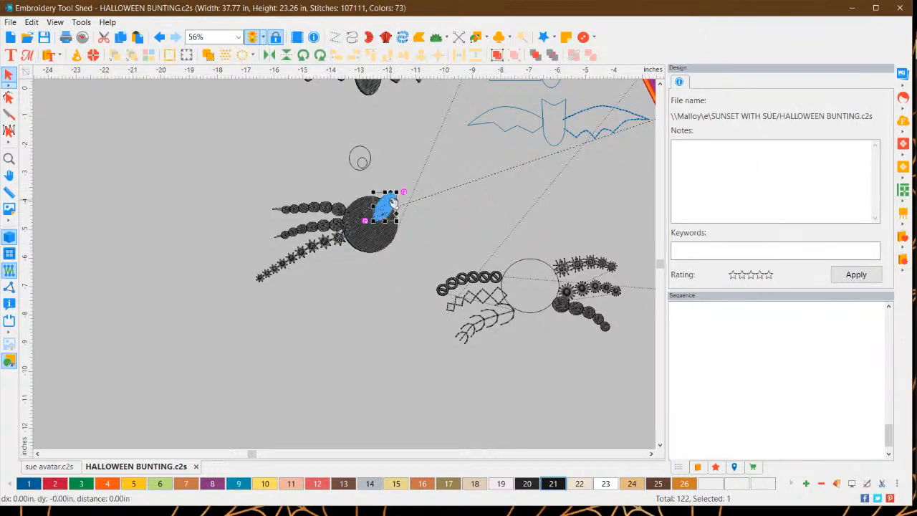
right_click(391, 204)
click(425, 235)
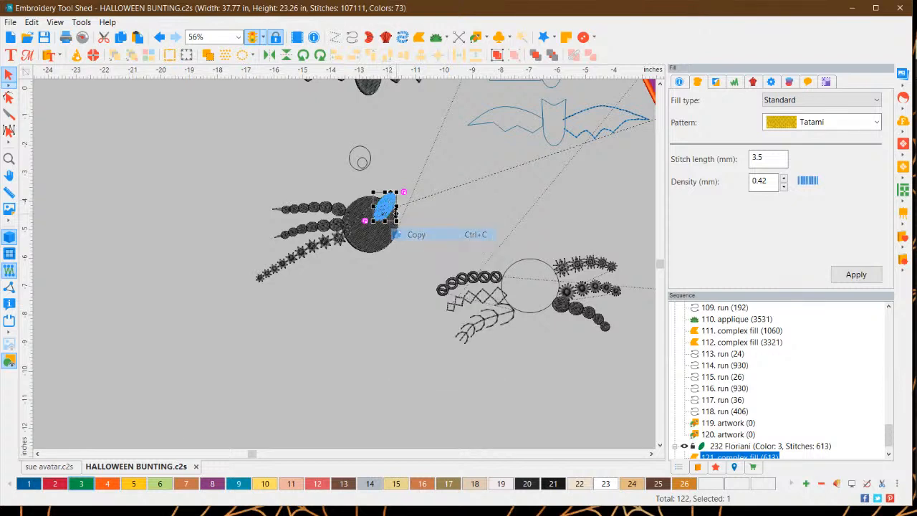
right_click(392, 203)
click(428, 249)
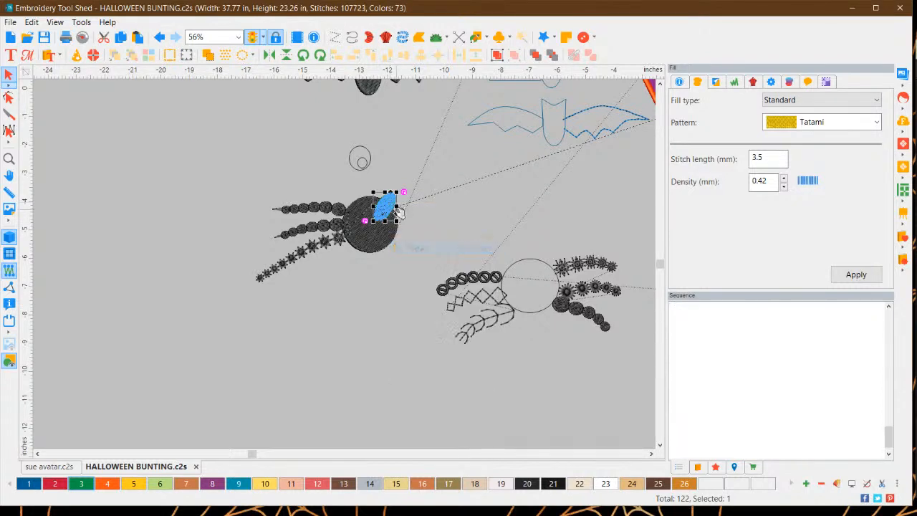
drag(382, 206, 354, 202)
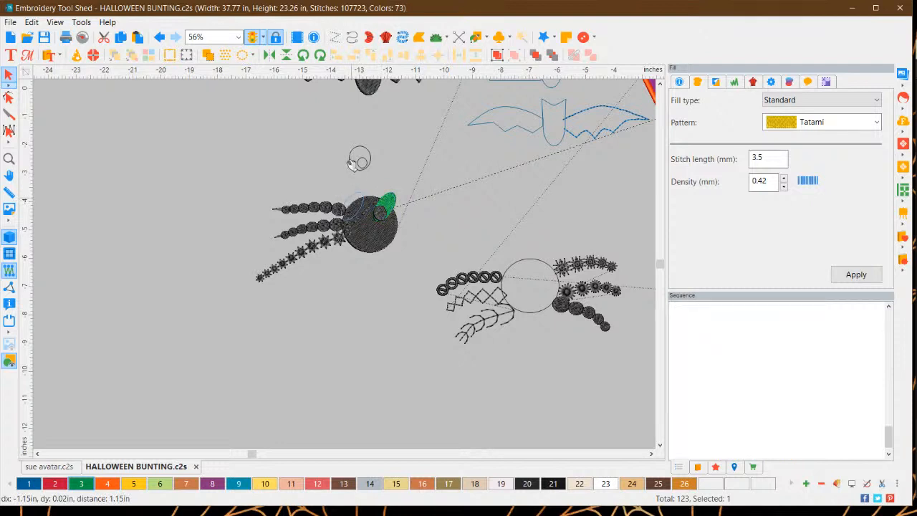
click(269, 55)
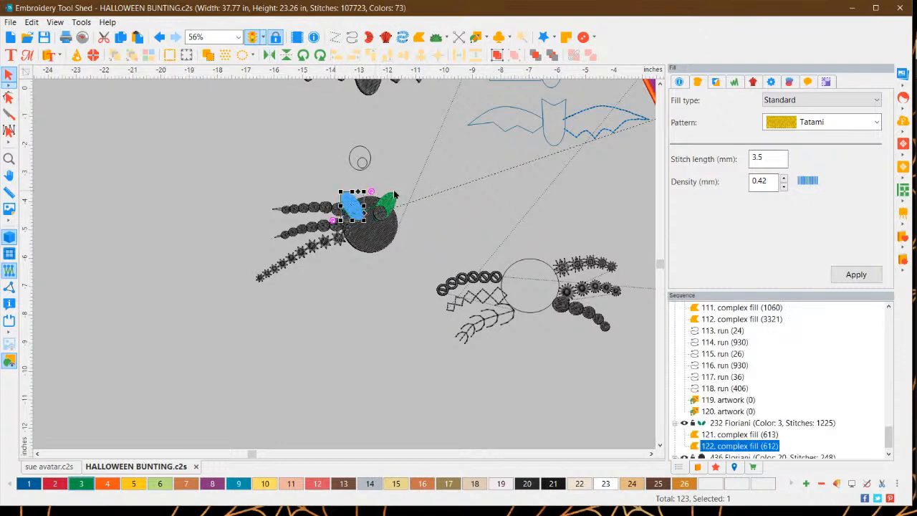
click(424, 188)
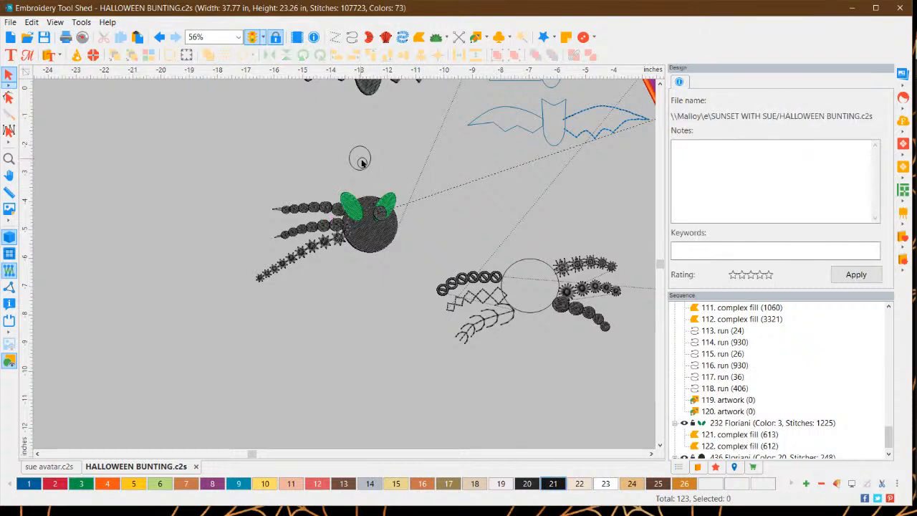
Copy and paste the dark pupil, then place the copy on the lower end of the left green eye.
click(385, 211)
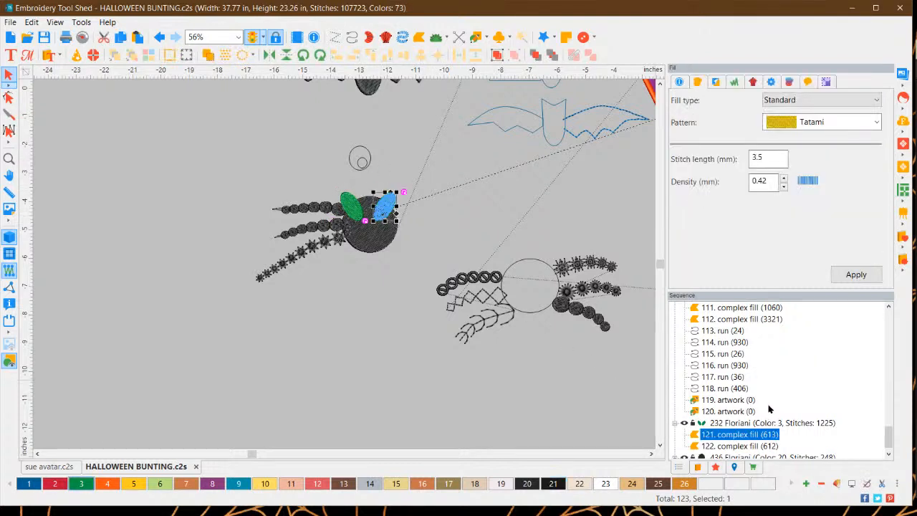
scroll(767, 387, down, 1)
click(735, 446)
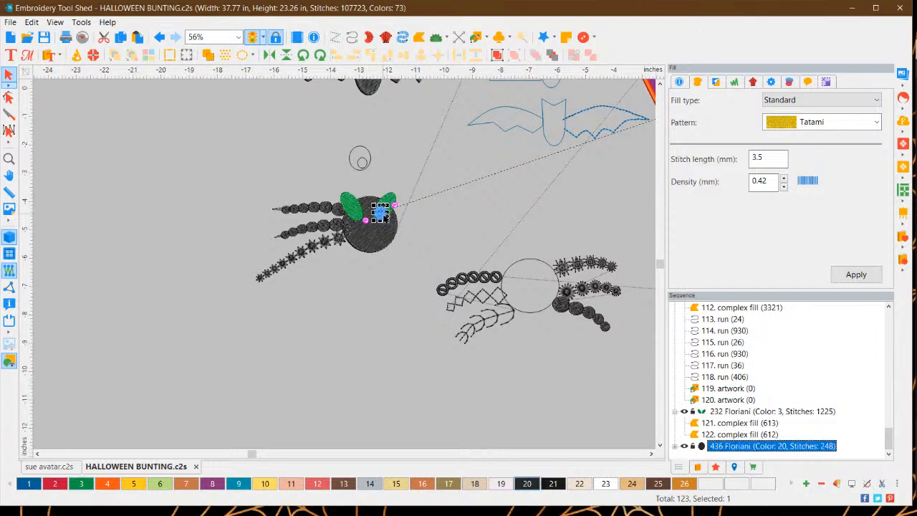
right_click(384, 217)
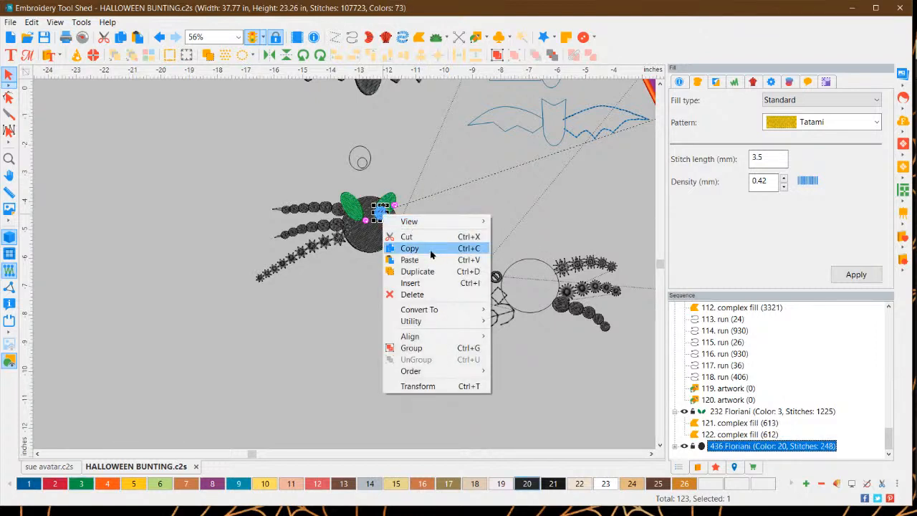
click(430, 248)
right_click(384, 213)
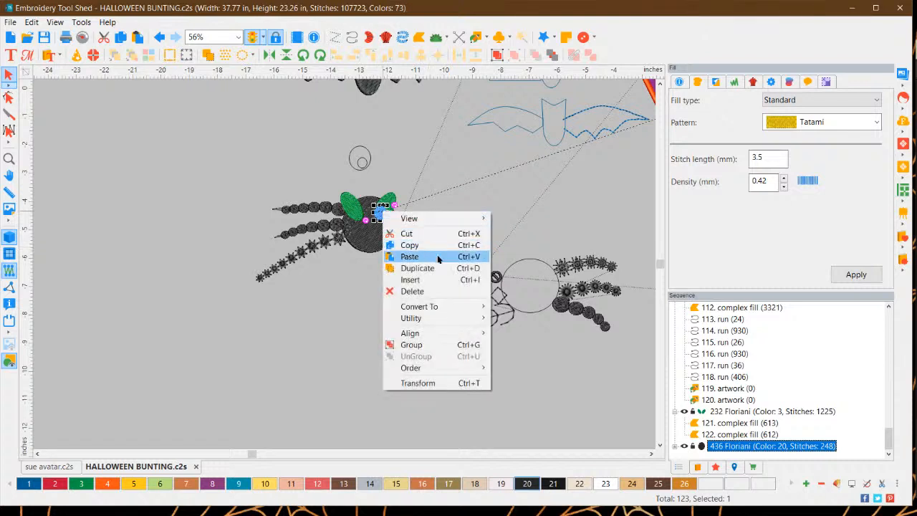
click(430, 258)
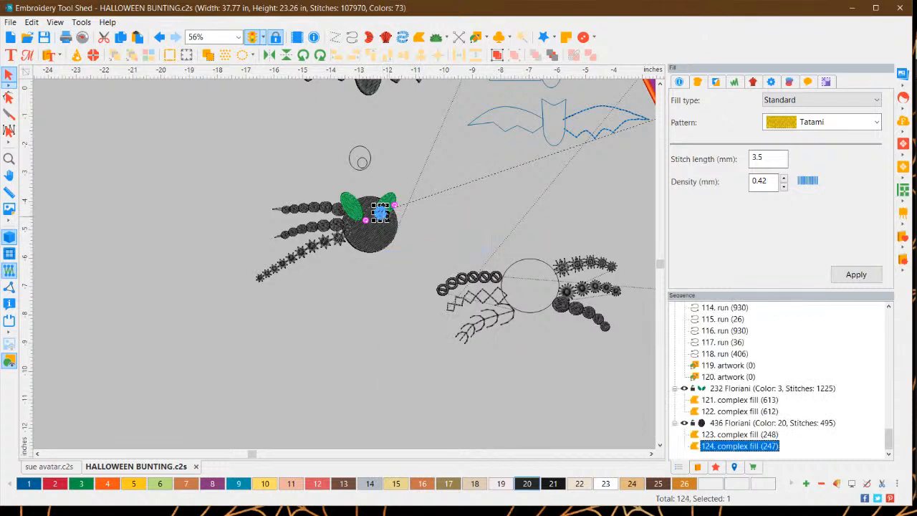
drag(385, 212, 362, 219)
click(484, 257)
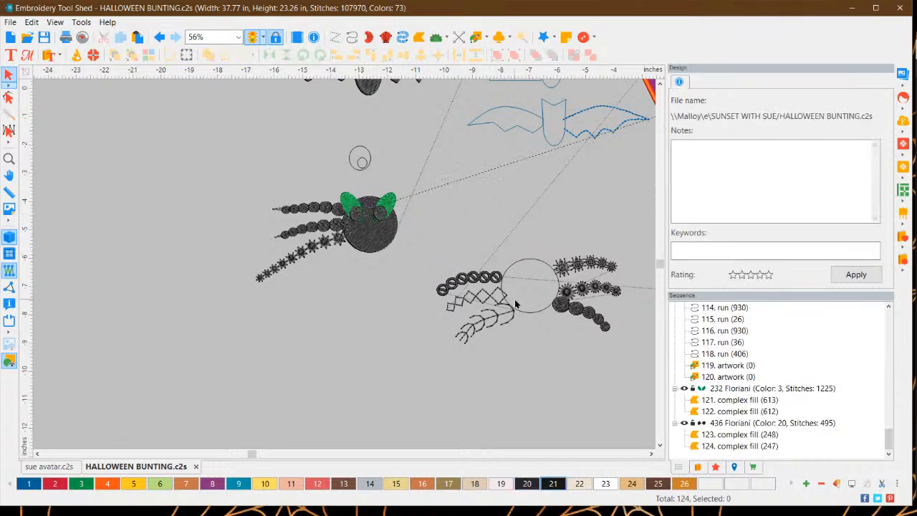
click(362, 219)
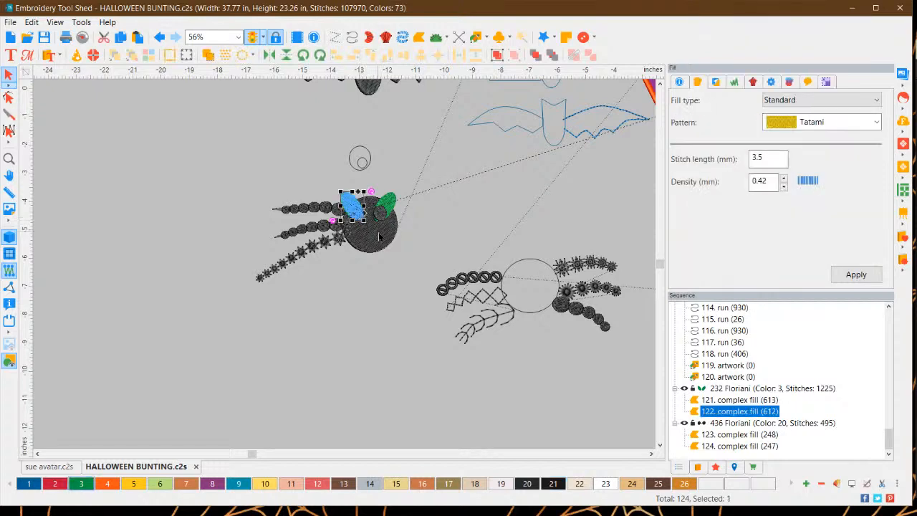
click(460, 241)
Shrink both dark pupils so each leaves a green margin inside its eye.
scroll(400, 230, up, 5)
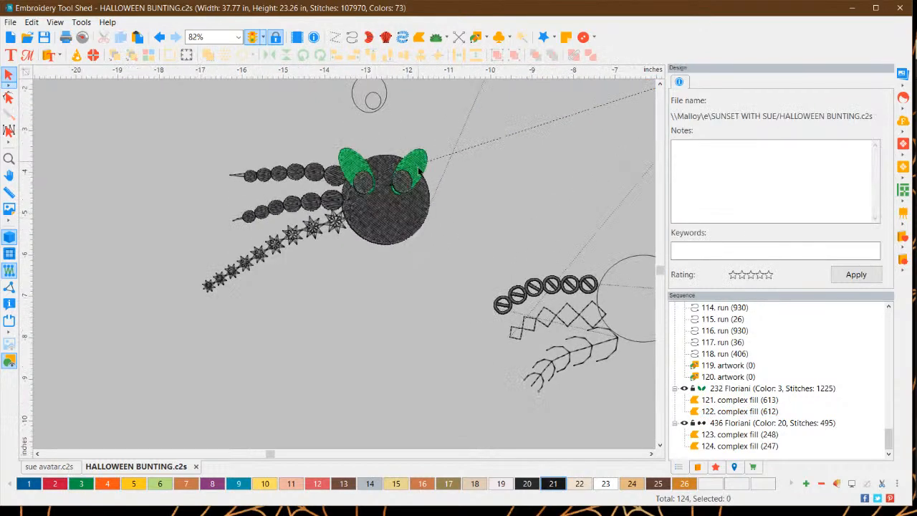
click(372, 120)
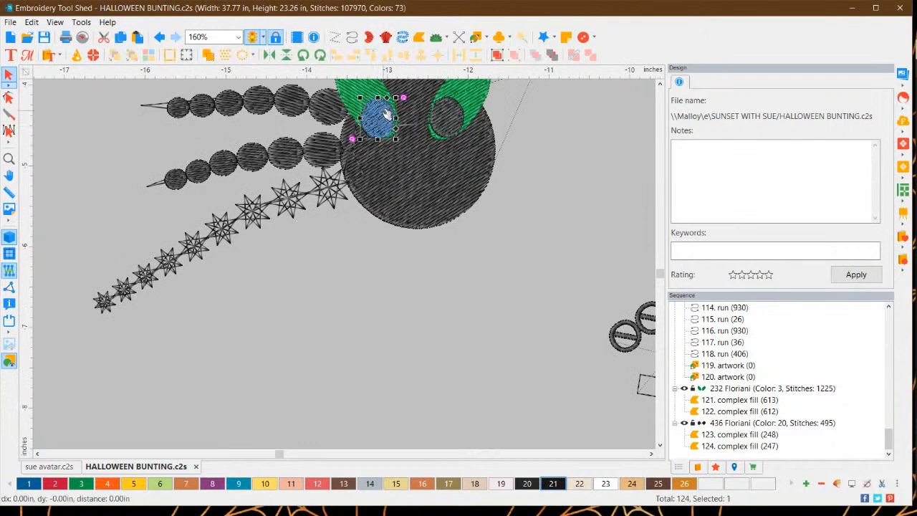
drag(396, 138, 384, 123)
click(461, 126)
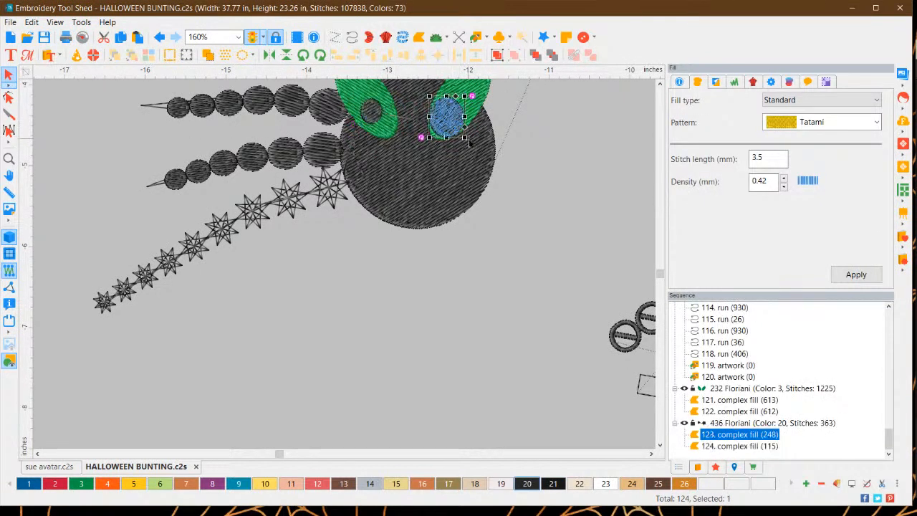
drag(465, 134, 445, 126)
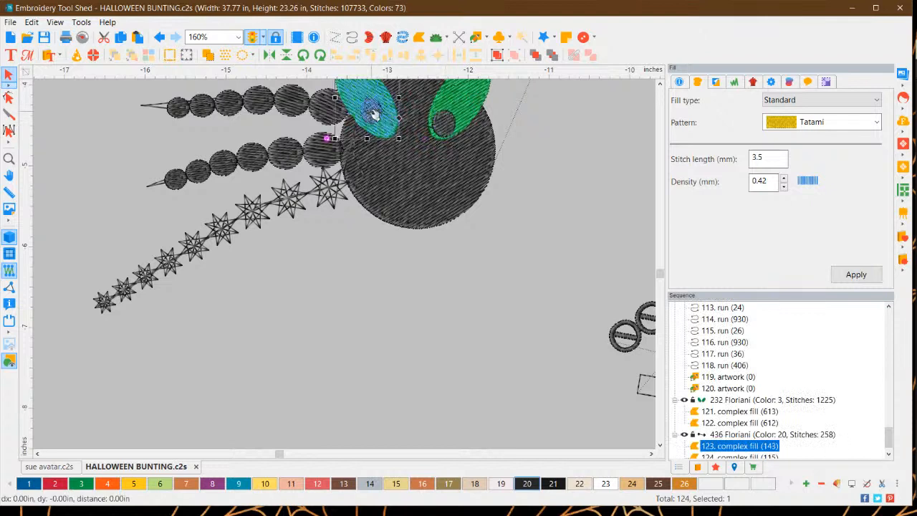
Shift the left green eye oval slightly down and toward the middle of the spider's body.
drag(375, 115, 379, 119)
click(611, 192)
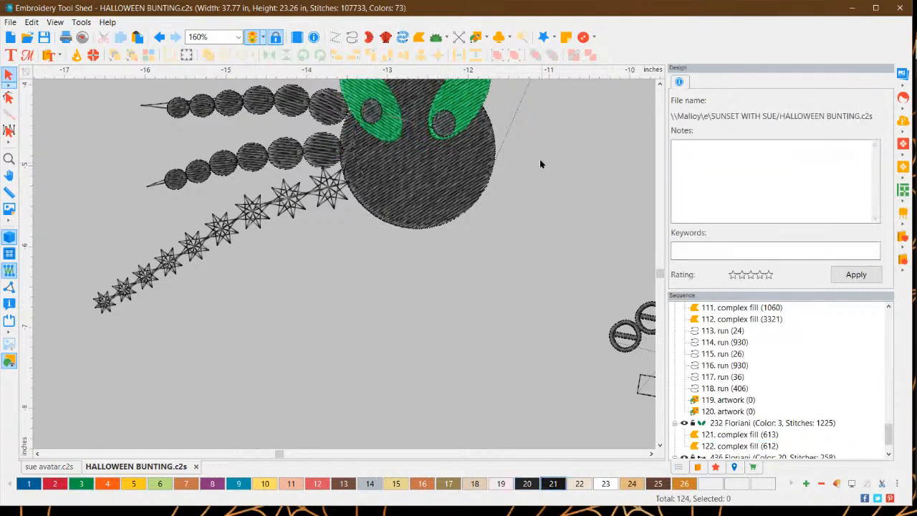
click(661, 83)
click(661, 84)
click(661, 84)
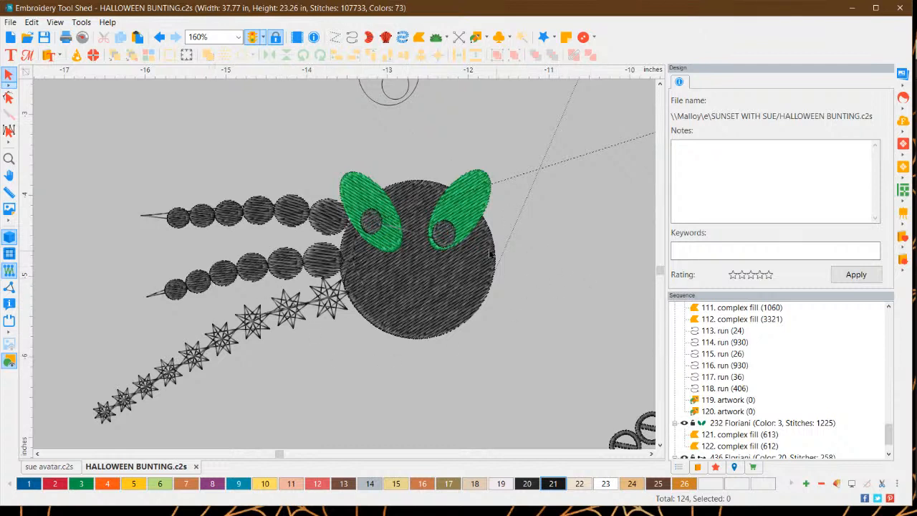
Move the left dark pupil down and inward onto the lower end of the left green eye.
click(367, 228)
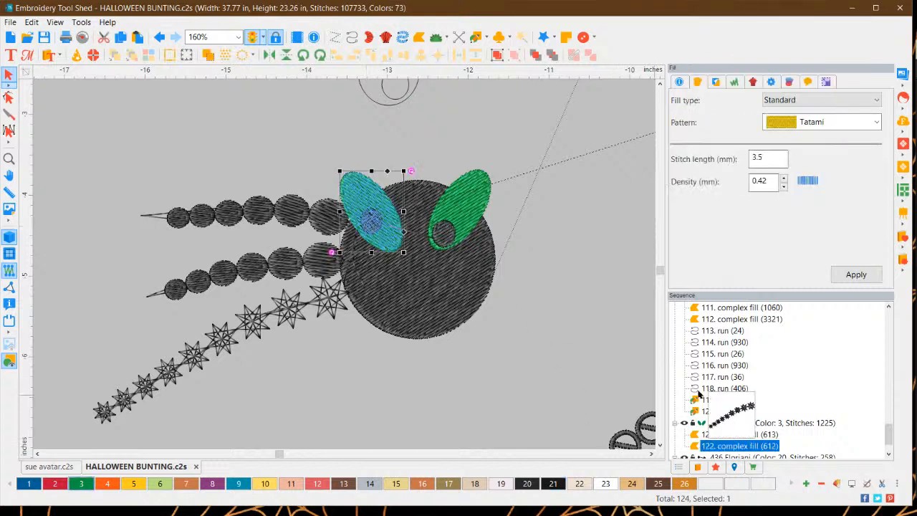
scroll(754, 414, down, 1)
click(742, 446)
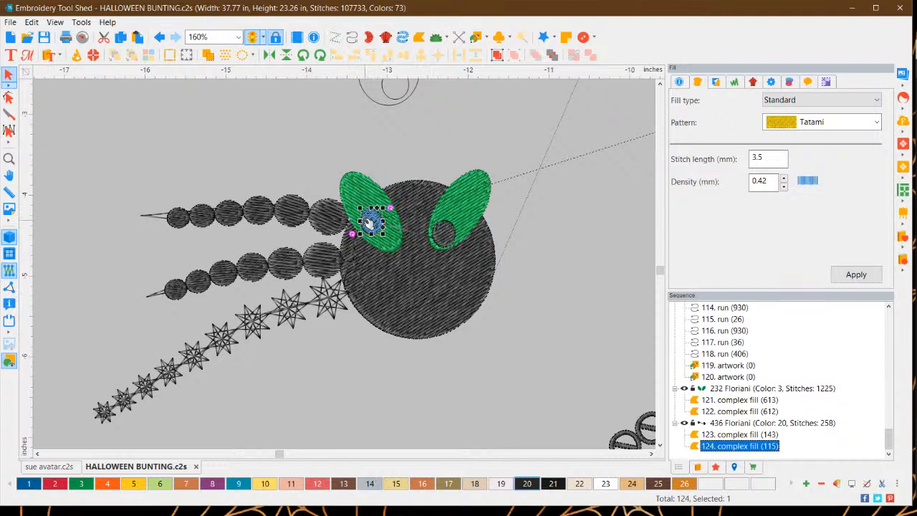
click(370, 224)
drag(370, 223, 386, 236)
click(577, 278)
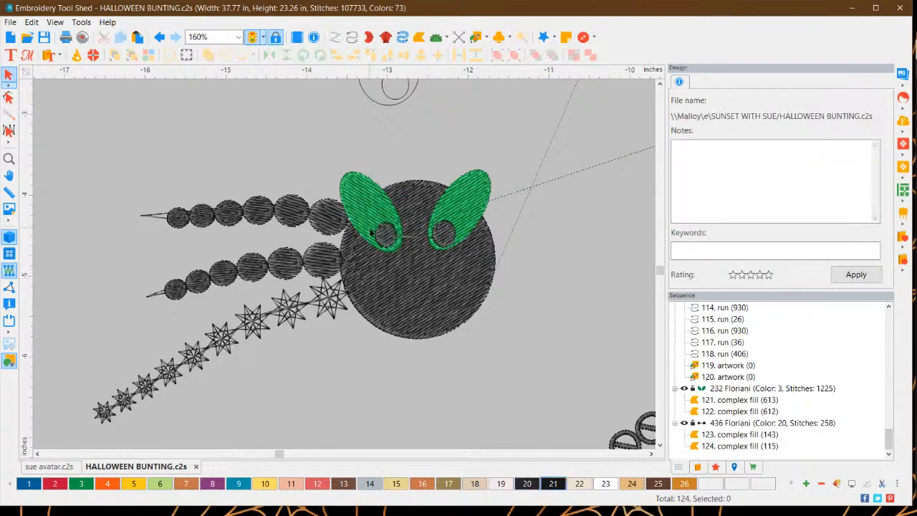
Draw a thin rectangle about 0.8 in long, rotate it to slant down toward the body's centre, and place it above the left eye.
click(487, 40)
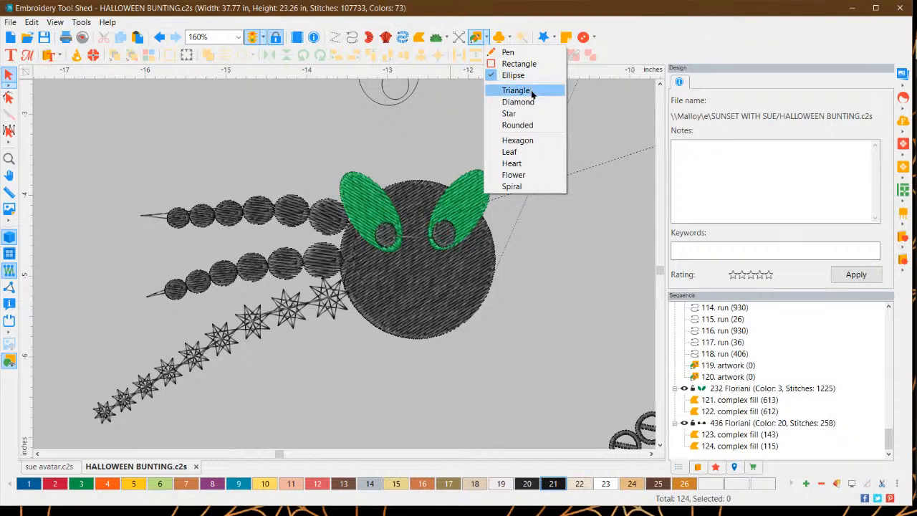
click(524, 66)
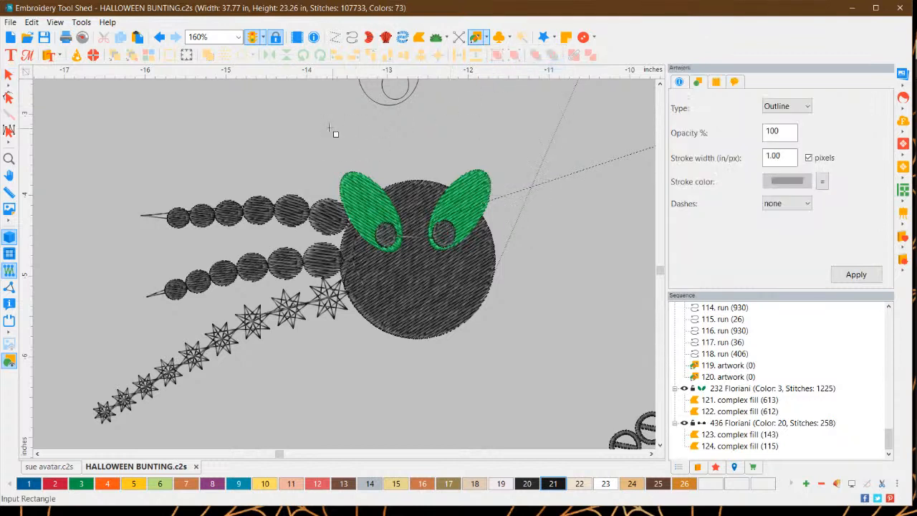
drag(327, 128, 394, 135)
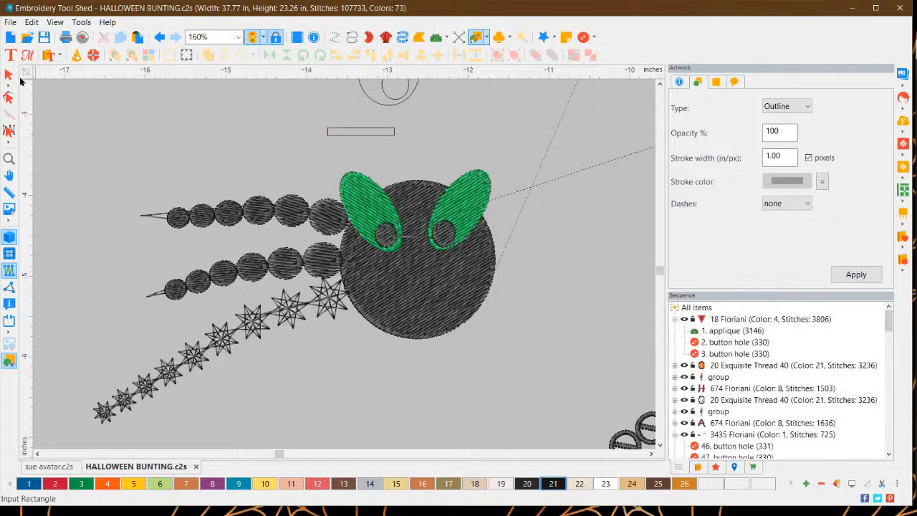
click(10, 74)
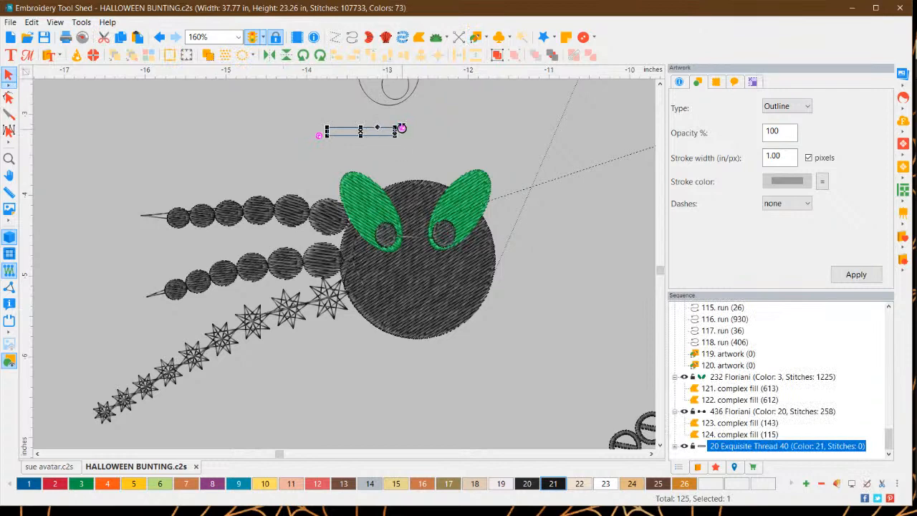
drag(402, 128, 405, 161)
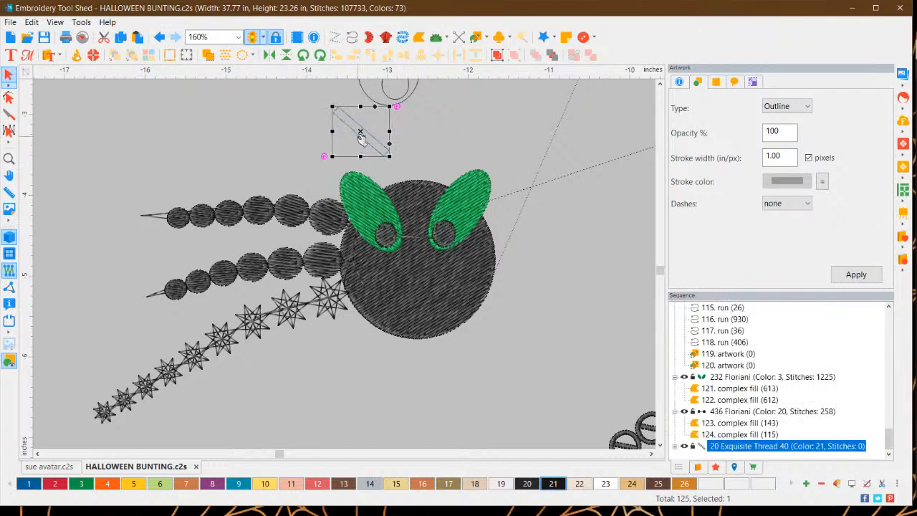
drag(358, 130, 384, 175)
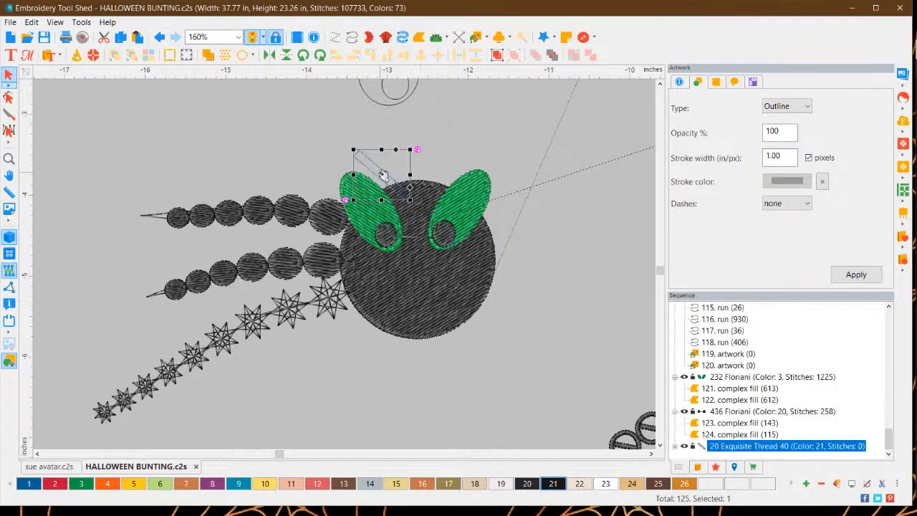
Convert the slanted rectangle outline above the left eye to a Steil stitch.
right_click(383, 175)
mouse_move(451, 269)
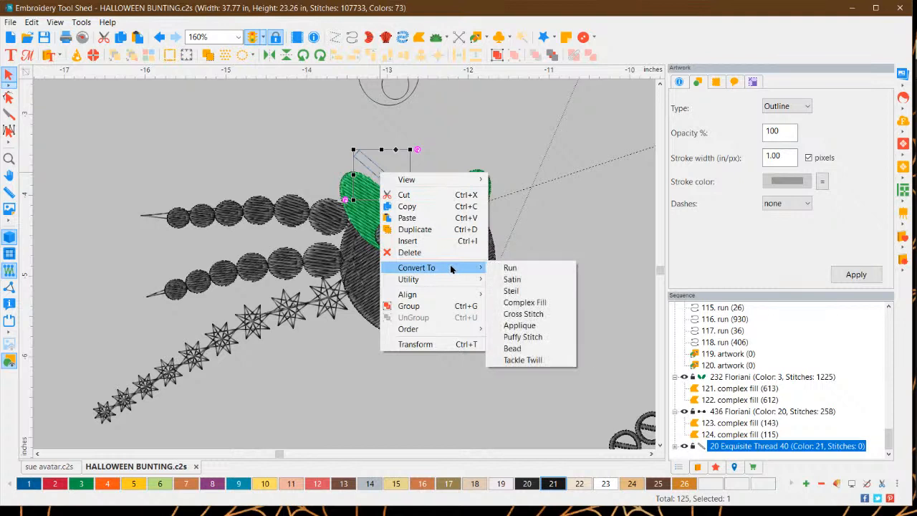
click(512, 291)
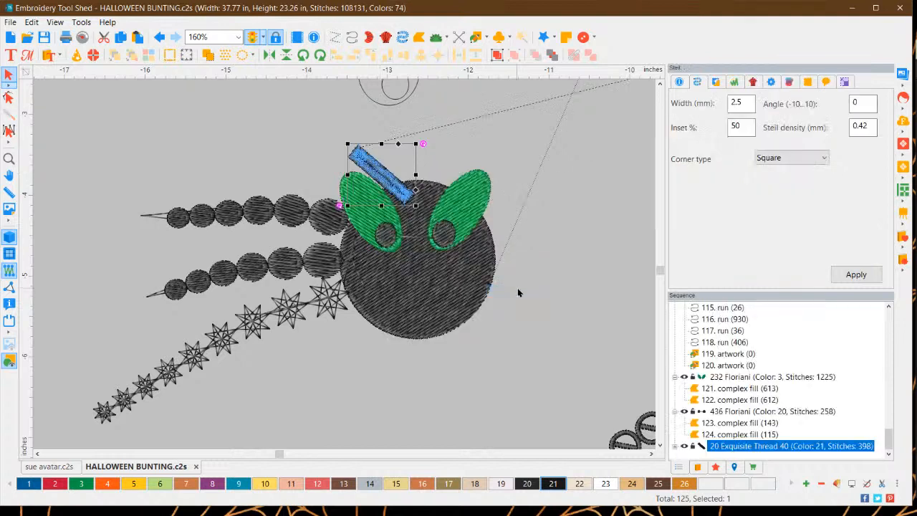
click(333, 378)
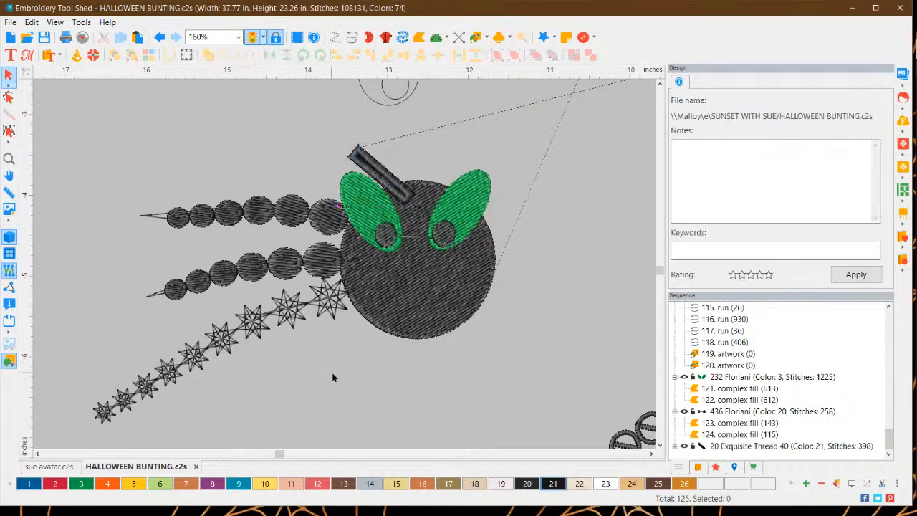
Convert the slanted steil bar above the left eye to a Satin stitch.
click(402, 188)
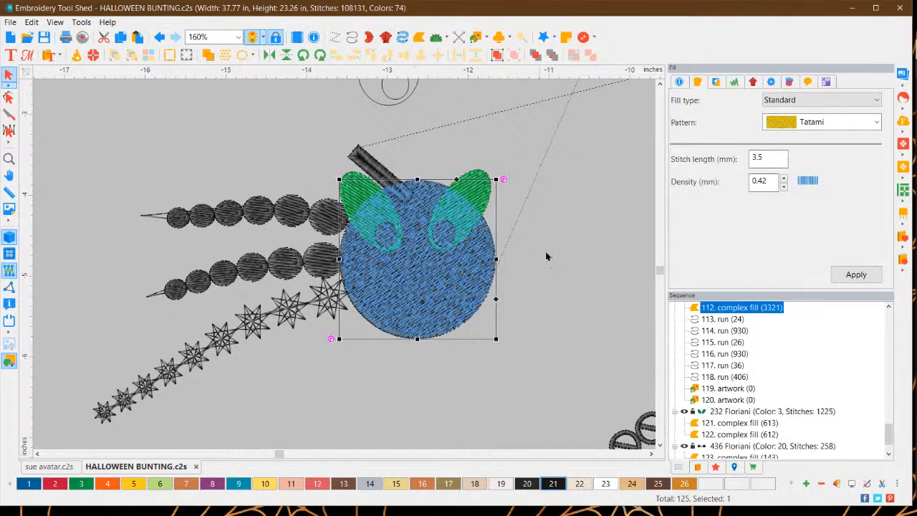
click(408, 179)
click(360, 153)
right_click(361, 150)
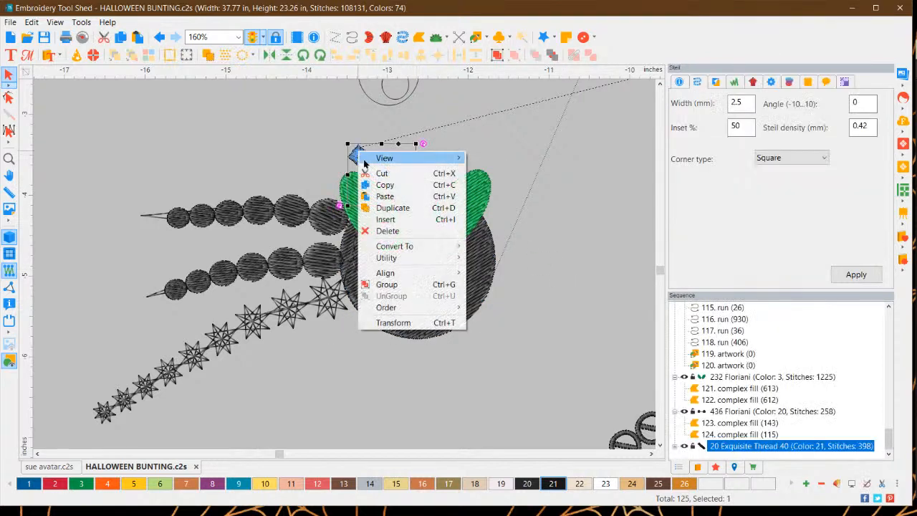
mouse_move(454, 250)
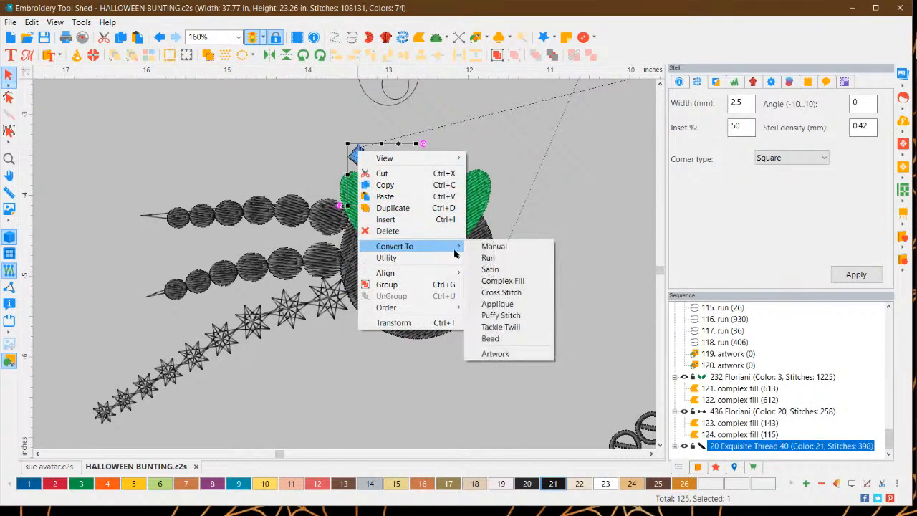
click(492, 270)
click(567, 346)
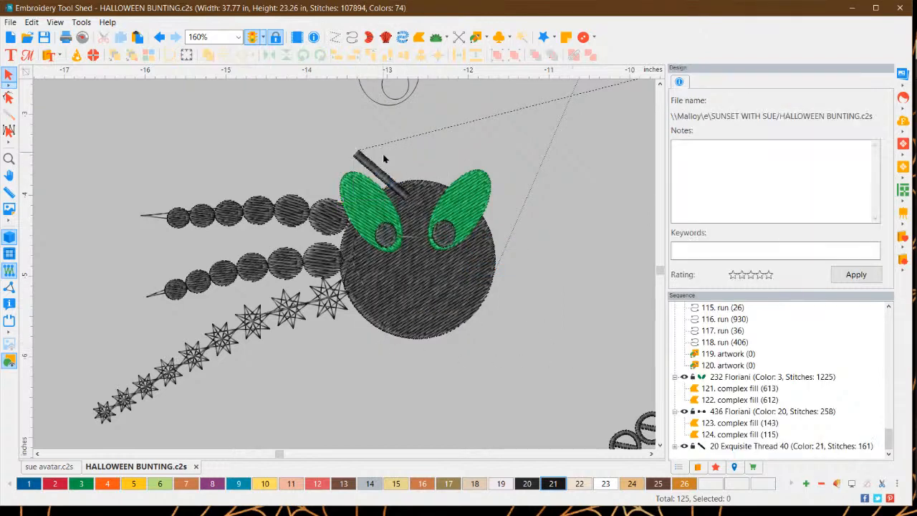
Recolour the slanted satin bar above the left eye with red thread colour 2.
click(380, 174)
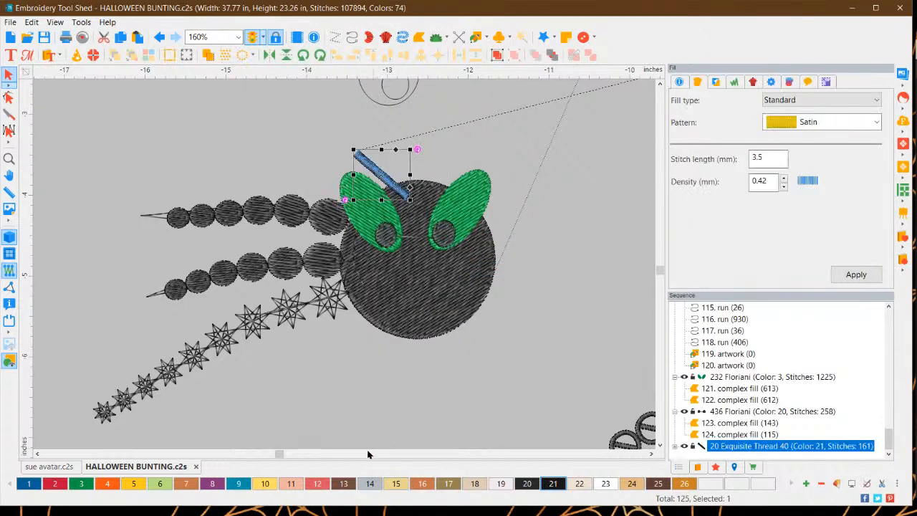
click(55, 483)
click(541, 347)
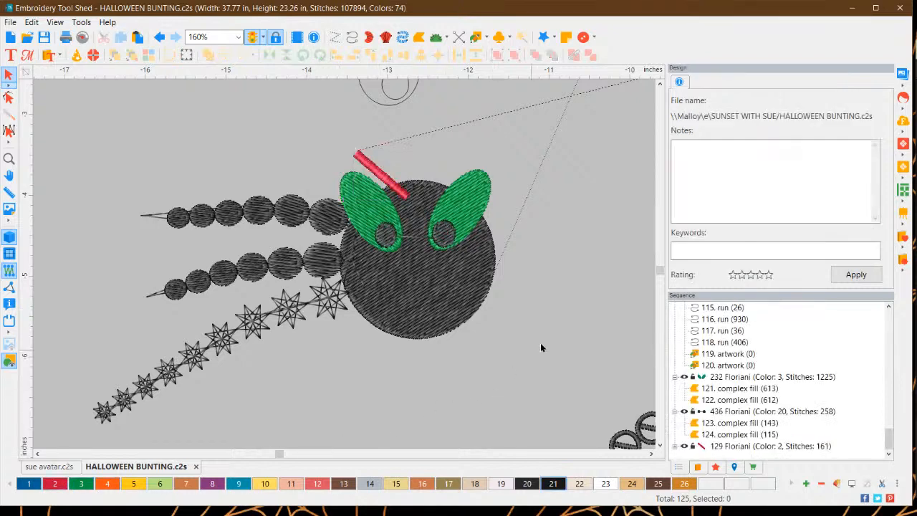
Copy and paste the red satin bar, and move the copy over toward the right eye.
click(377, 170)
right_click(378, 166)
click(412, 201)
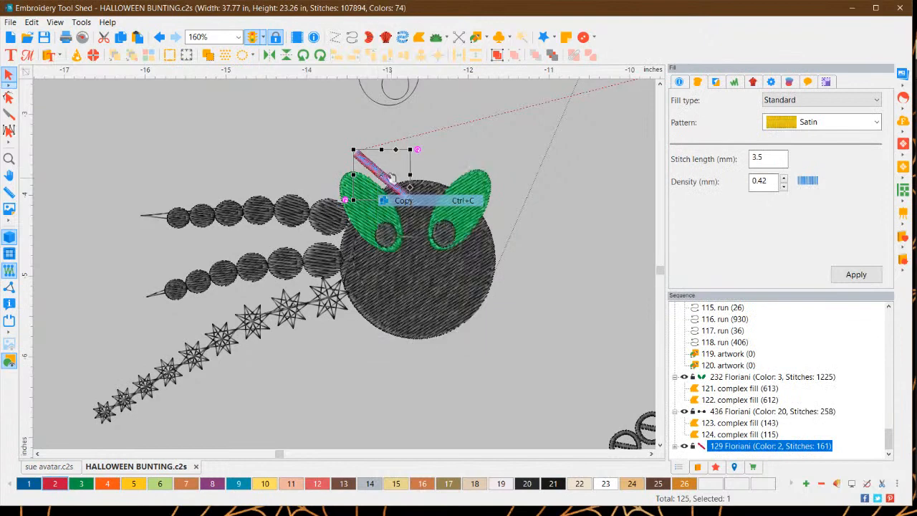
right_click(372, 168)
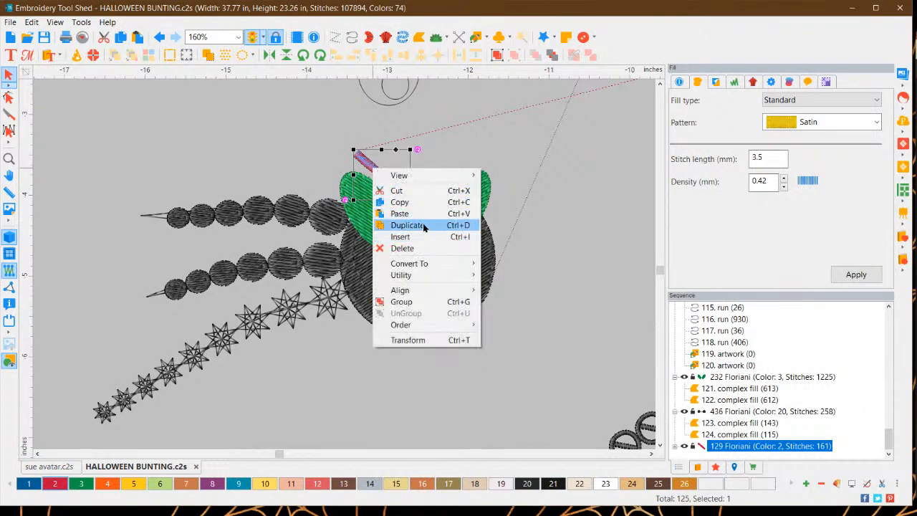
click(399, 214)
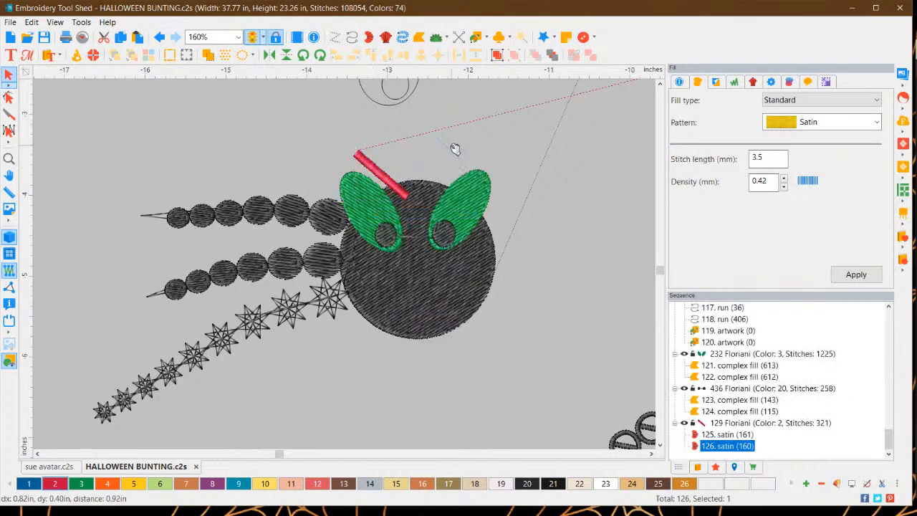
Rotate the copied red bar to the opposite slant and place its lower end on the body beside the right eye.
click(478, 118)
drag(485, 116, 502, 212)
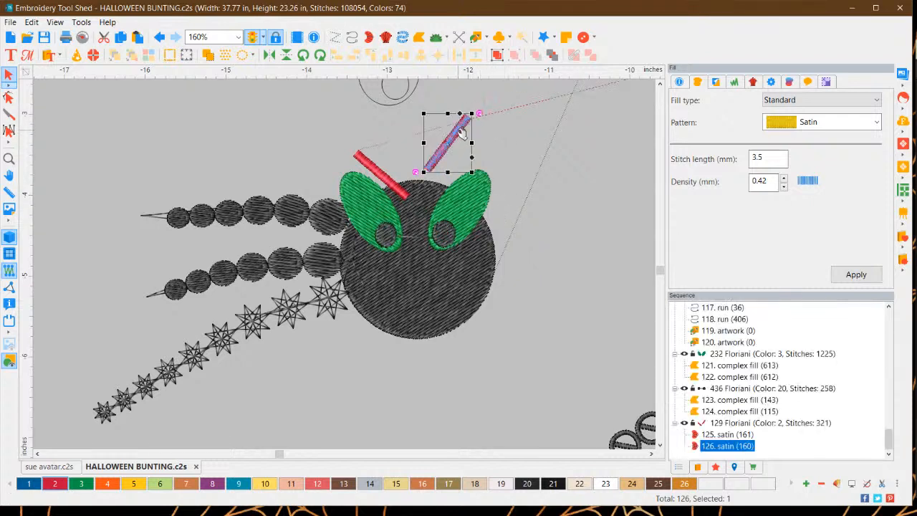
drag(458, 136, 449, 165)
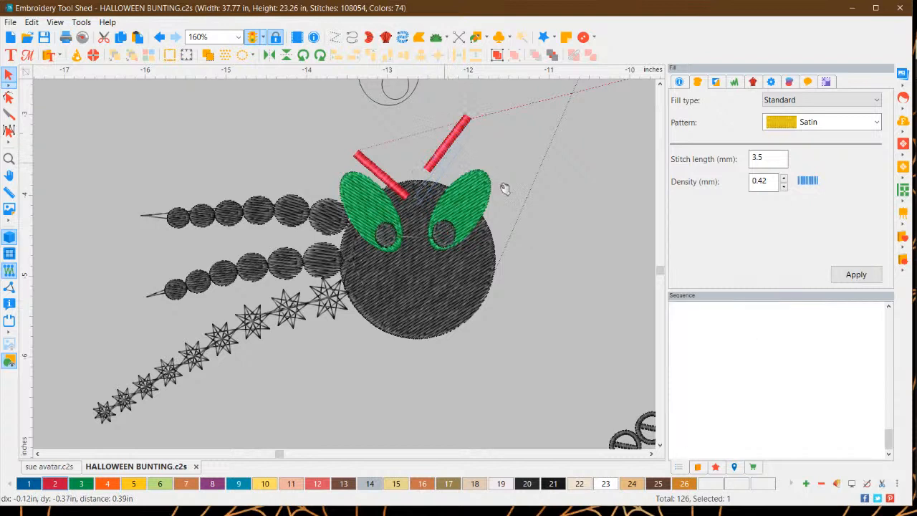
click(602, 274)
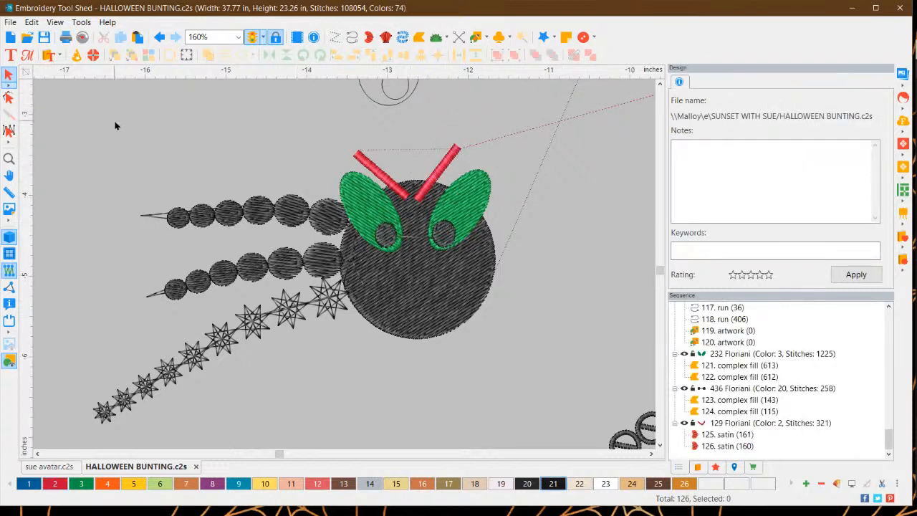
Insert the Lips01 symbol about 1 in wide on the spider's body below the eyes.
click(506, 40)
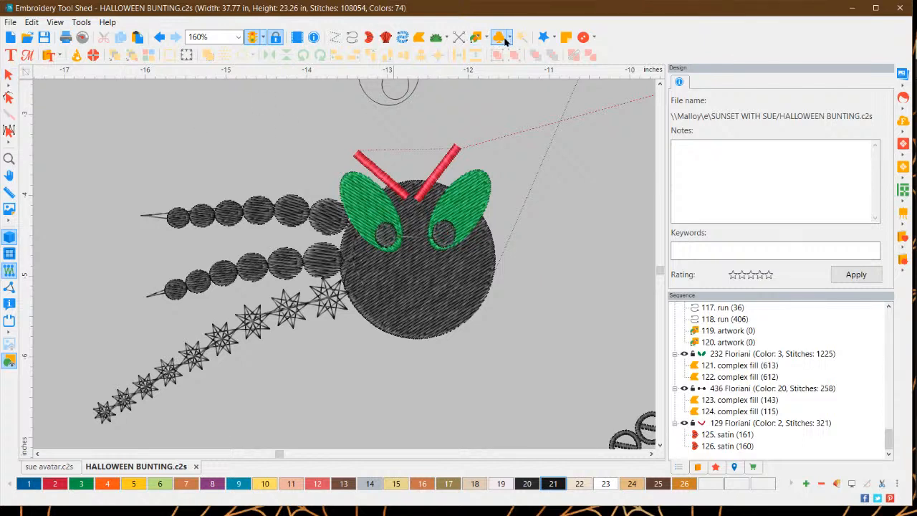
click(510, 39)
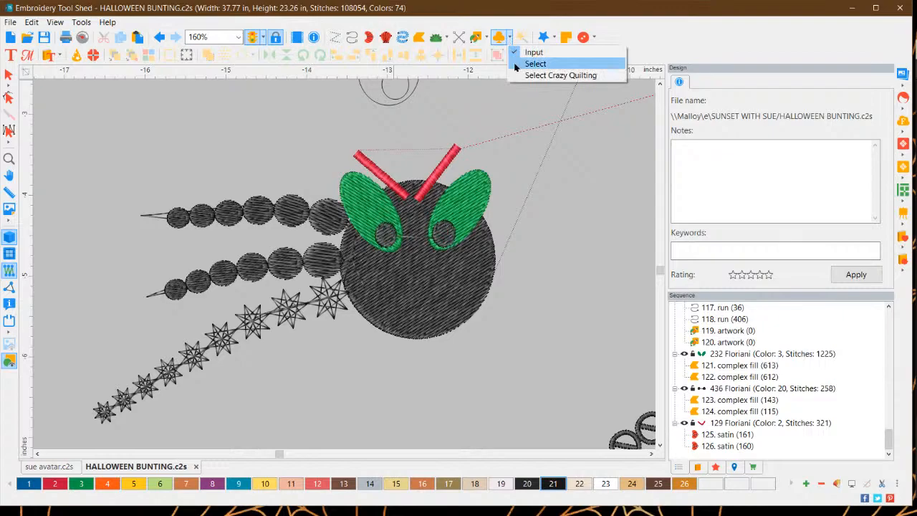
click(536, 64)
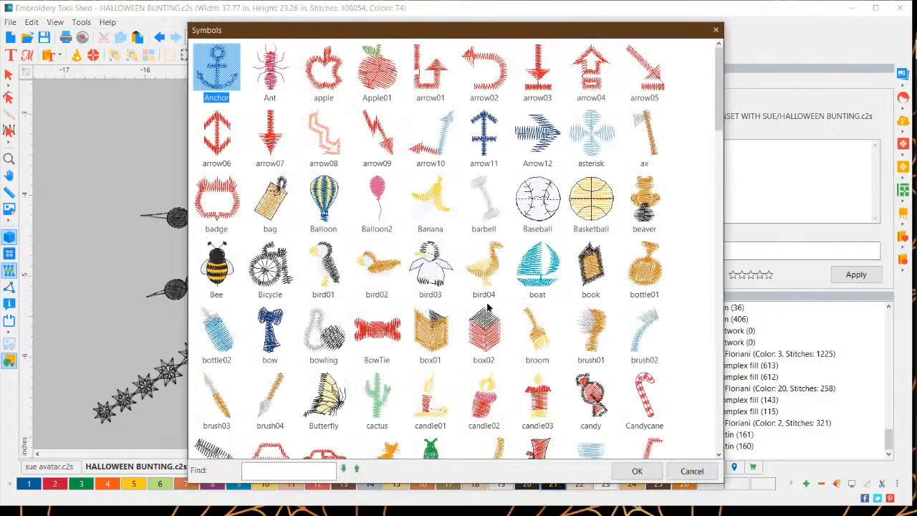
scroll(487, 307, down, 5)
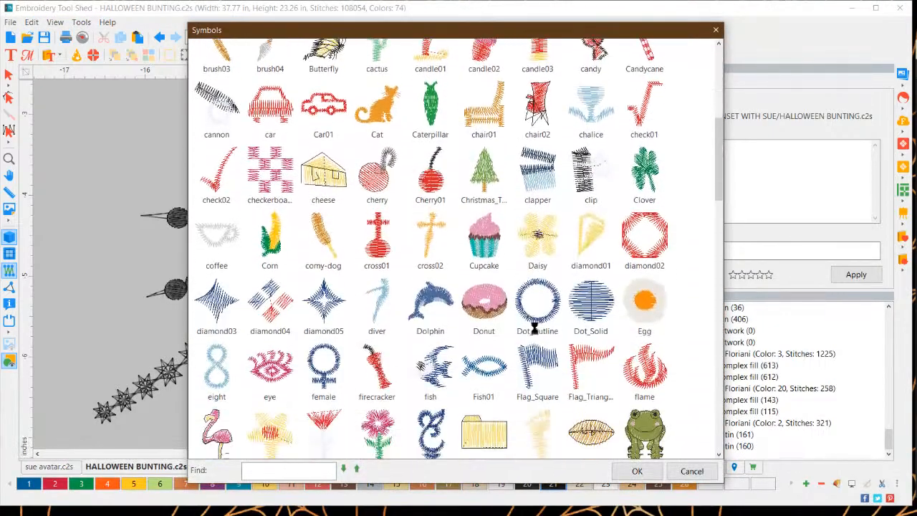
scroll(534, 327, down, 2)
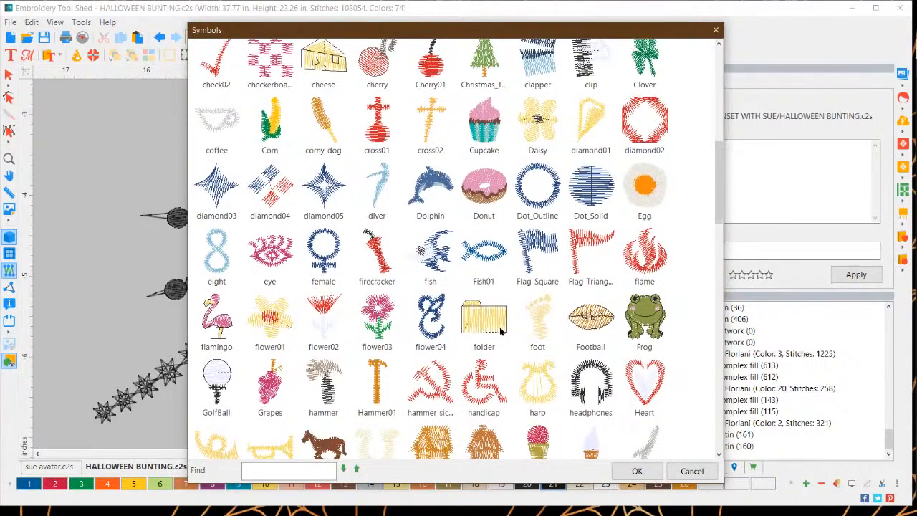
scroll(560, 323, down, 3)
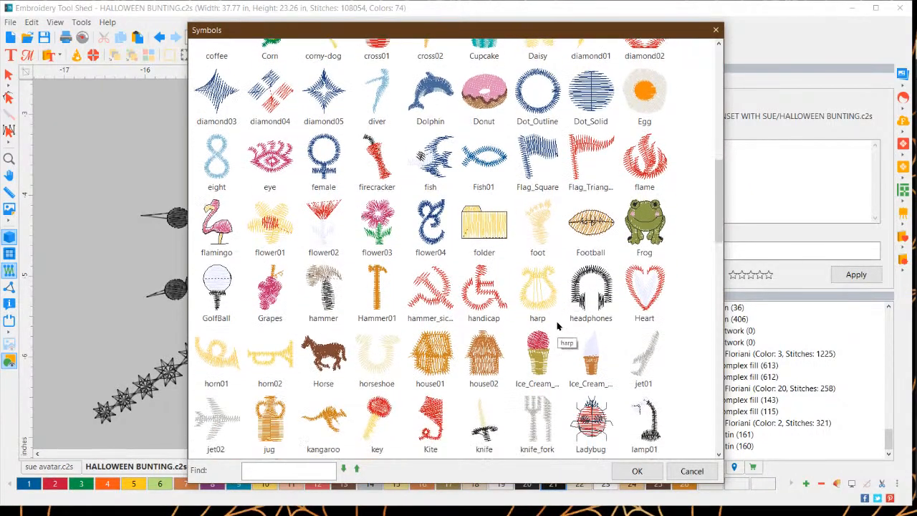
click(649, 393)
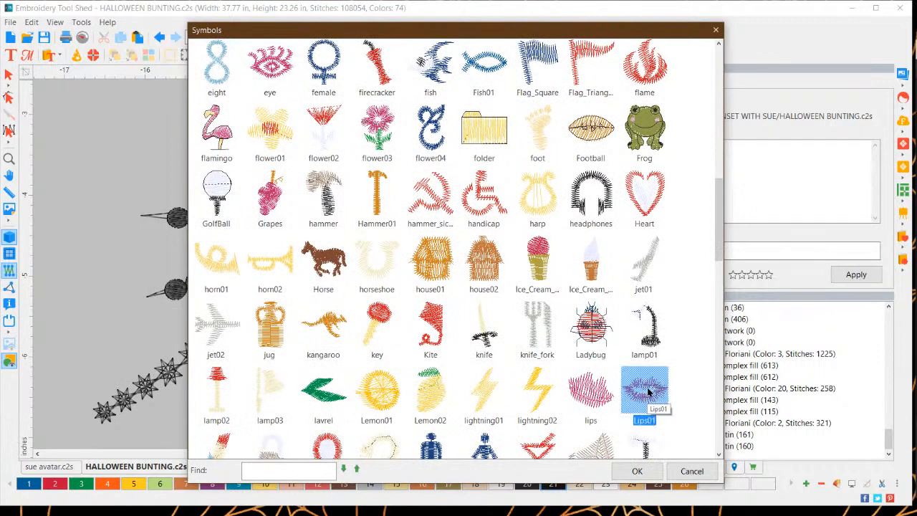
click(636, 471)
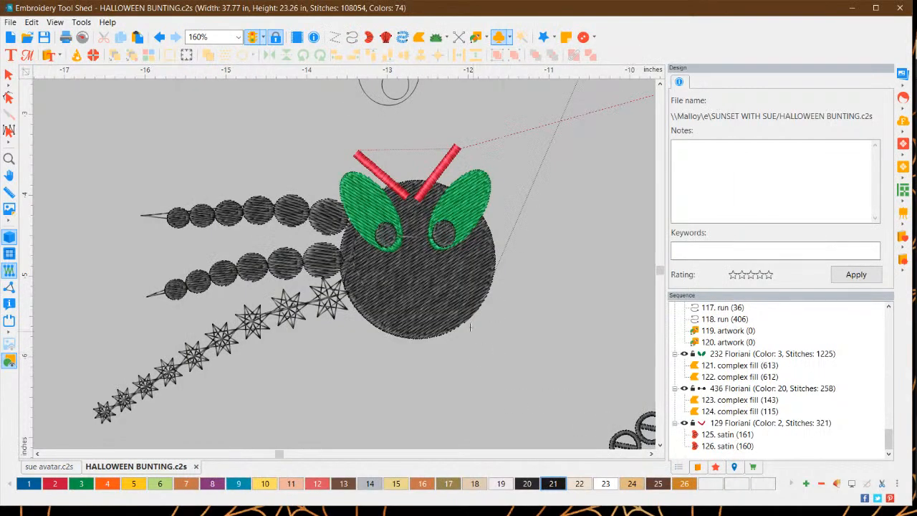
drag(397, 286, 481, 278)
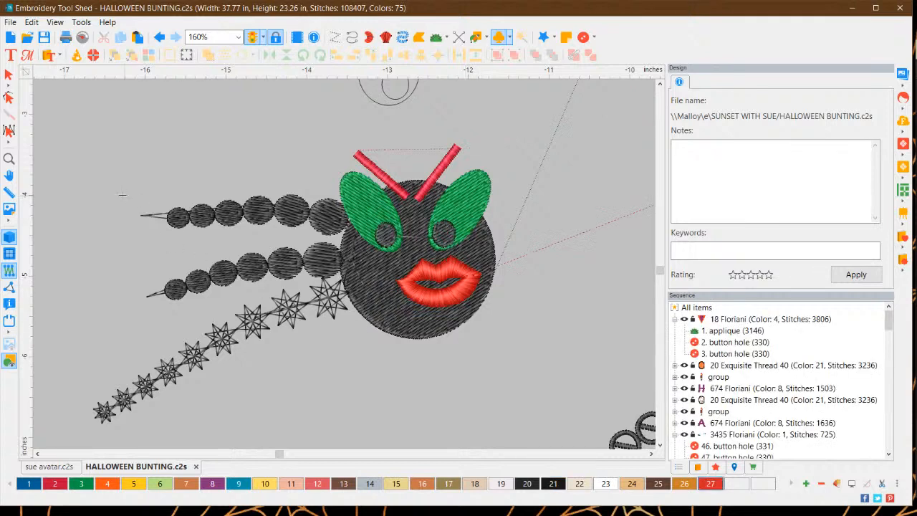
Move the red lips toward the body's centre line and slightly down so they sit under the eyes.
click(9, 73)
click(458, 259)
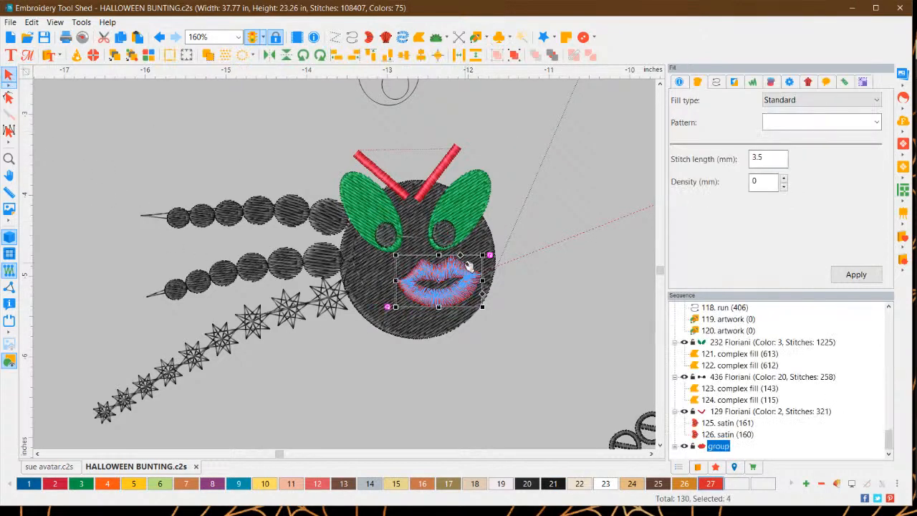
drag(458, 276, 433, 282)
click(575, 345)
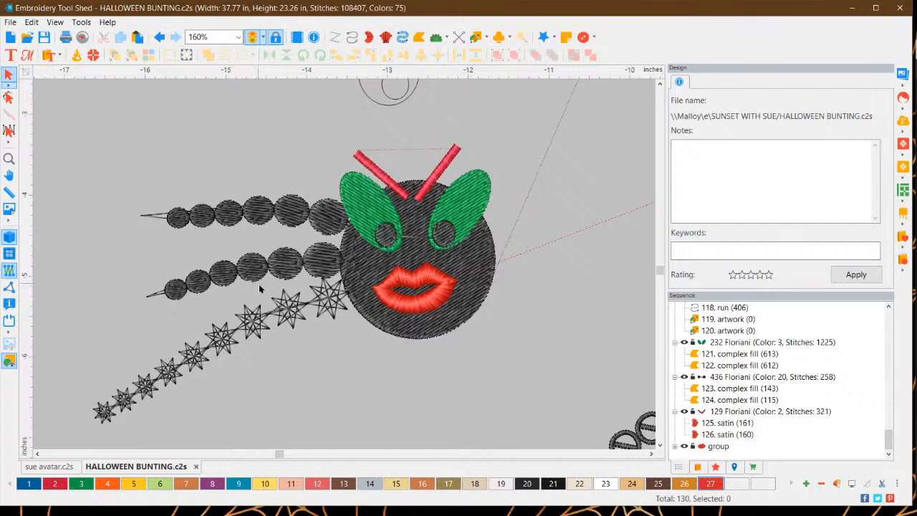
Move the right bat-wing outline beside the spider's body, enlarge it to about 7 in wide, and butt its inner edge against the body.
scroll(322, 302, down, 4)
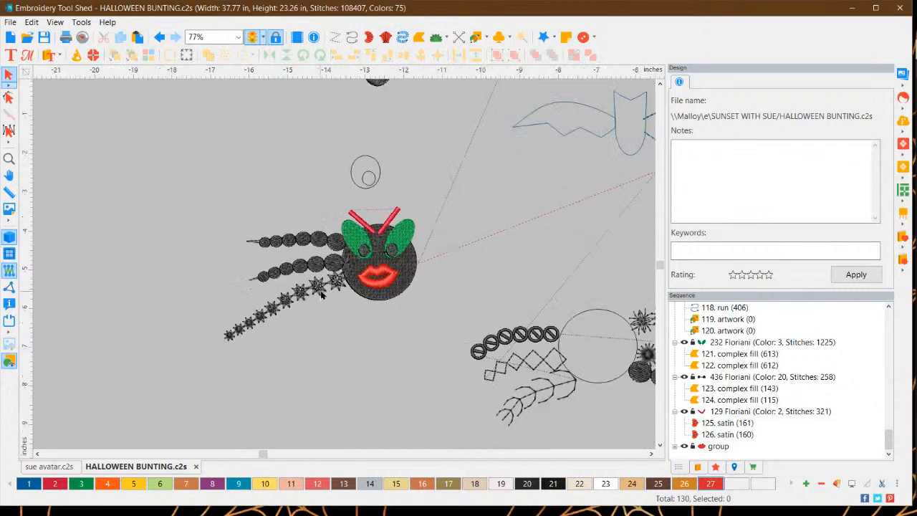
scroll(470, 130, down, 1)
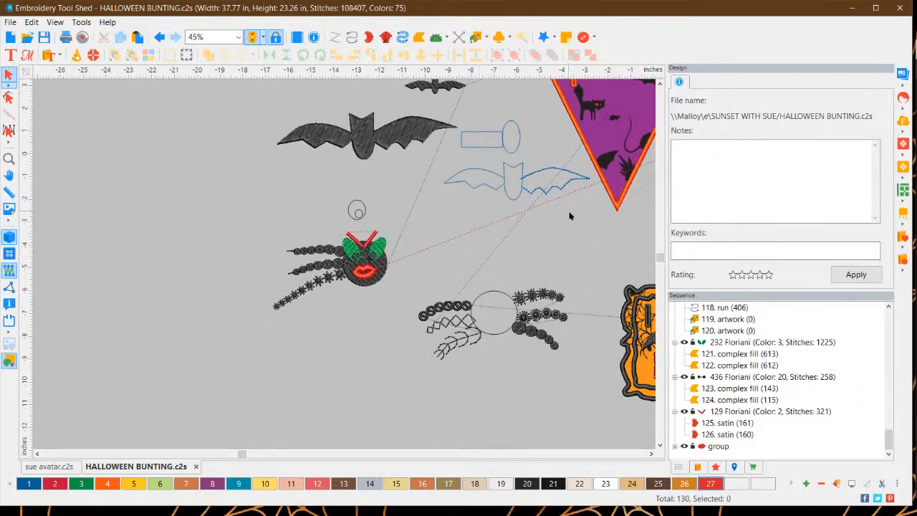
click(562, 183)
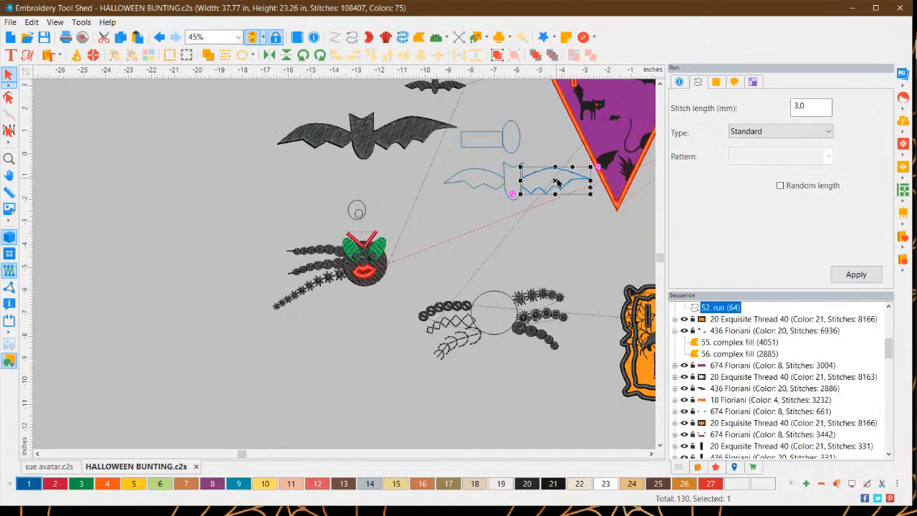
drag(558, 182, 540, 213)
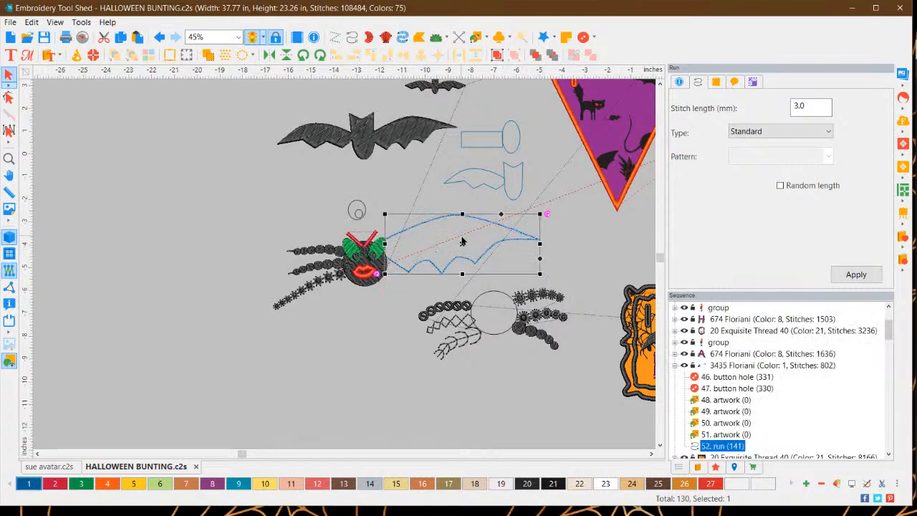
drag(465, 247, 467, 264)
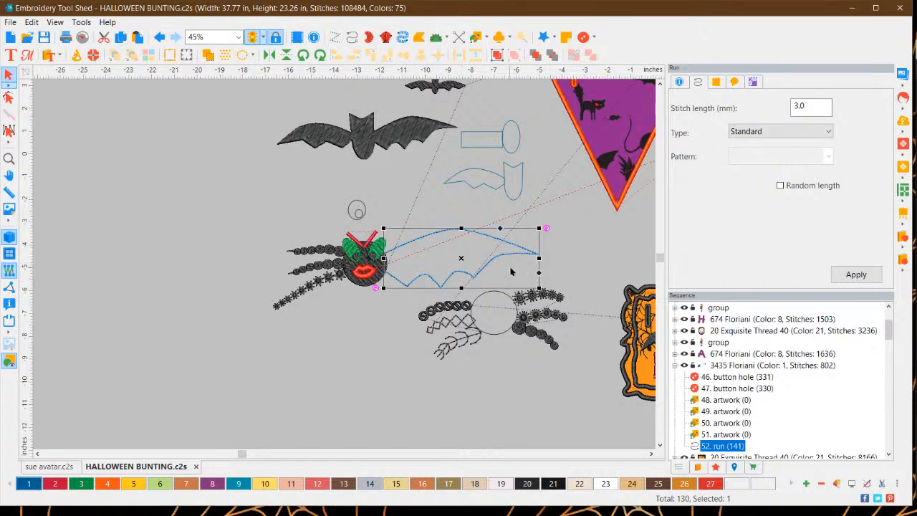
Change the wing's run stitch type to Projection and set its density to 10 mm.
click(792, 138)
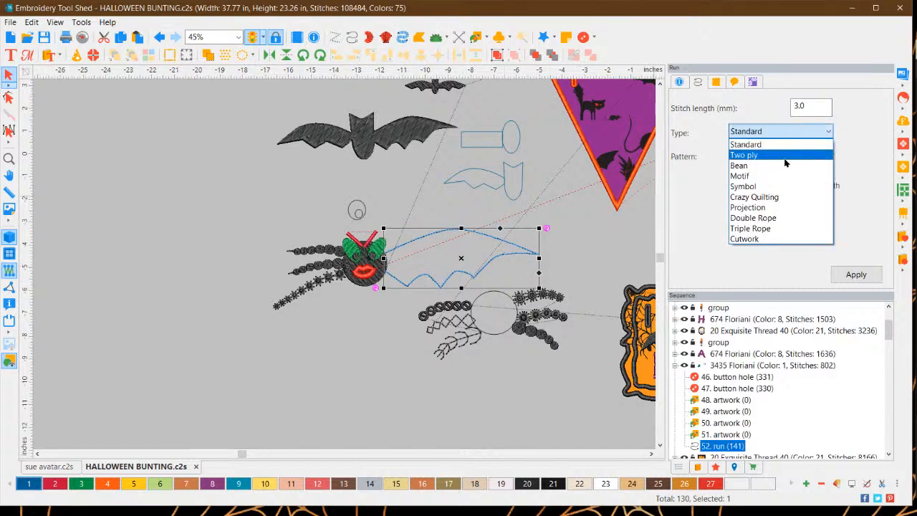
click(774, 207)
click(856, 275)
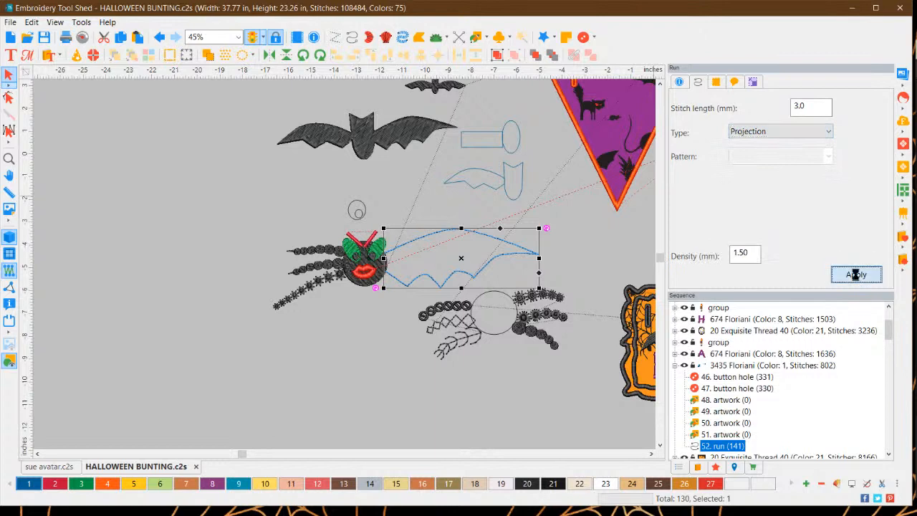
click(488, 247)
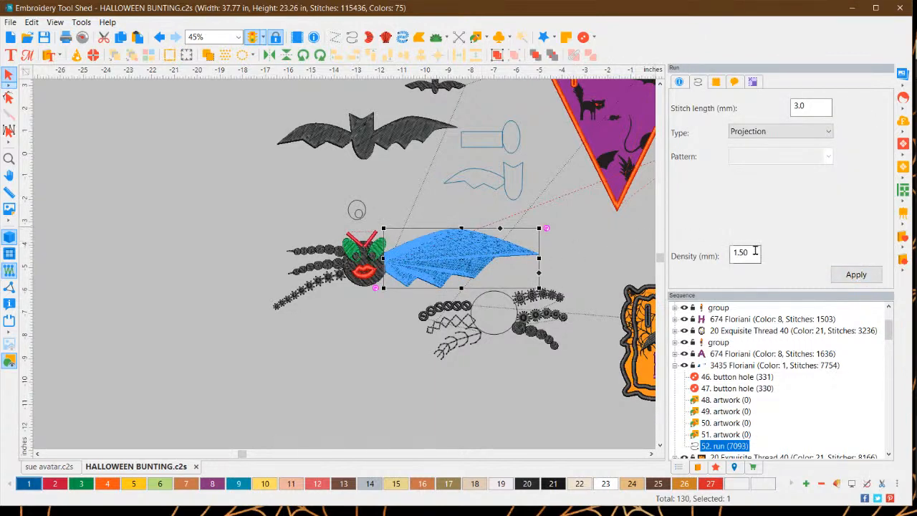
drag(754, 251, 684, 258)
text(1)
key(Return)
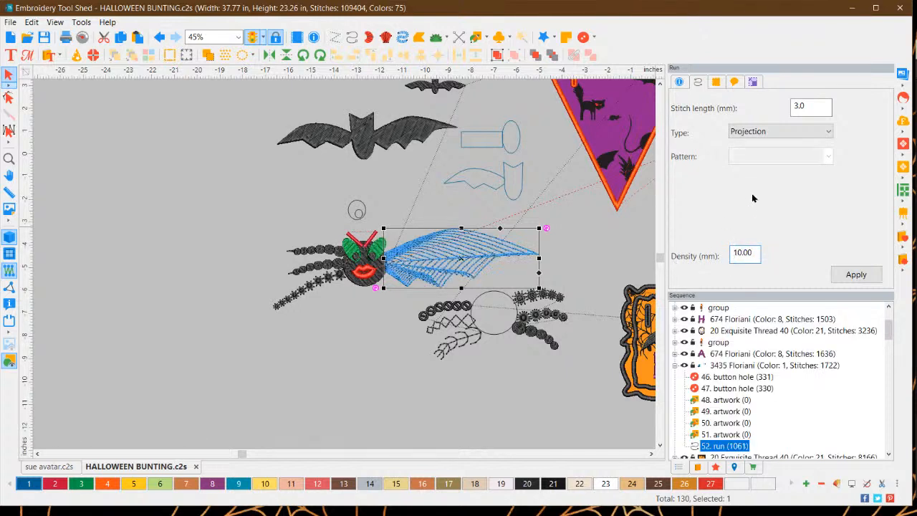
click(565, 278)
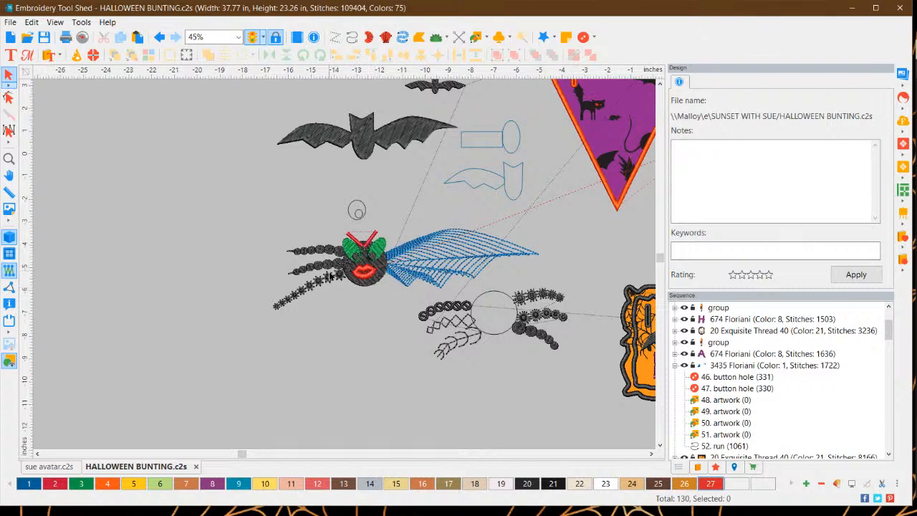
Start a Standard run line with 3.0 mm stitches and trace six eyelashes zigzagging around the outer edge of the spider's right eye.
scroll(320, 260, up, 5)
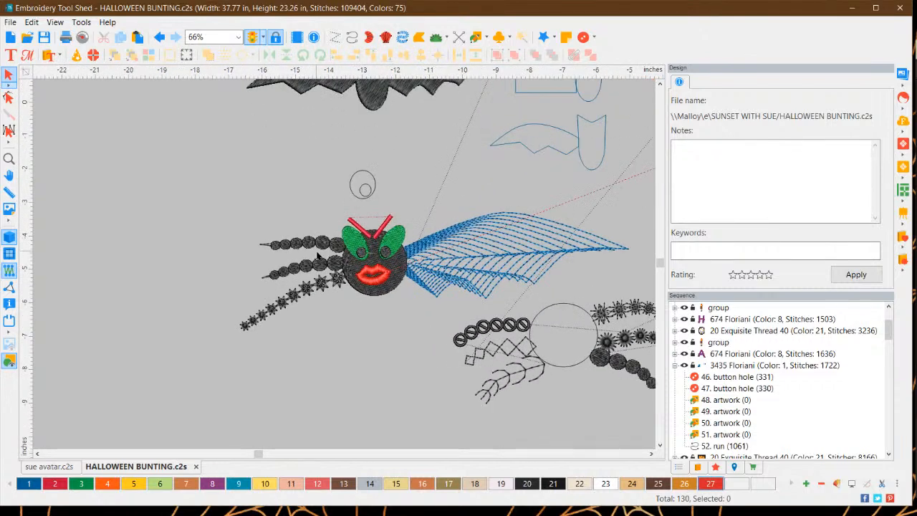
scroll(316, 255, up, 2)
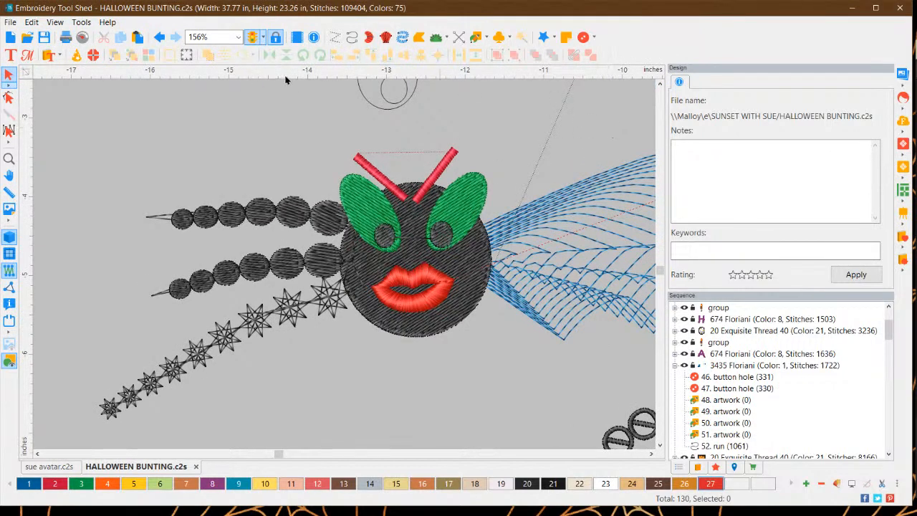
click(352, 37)
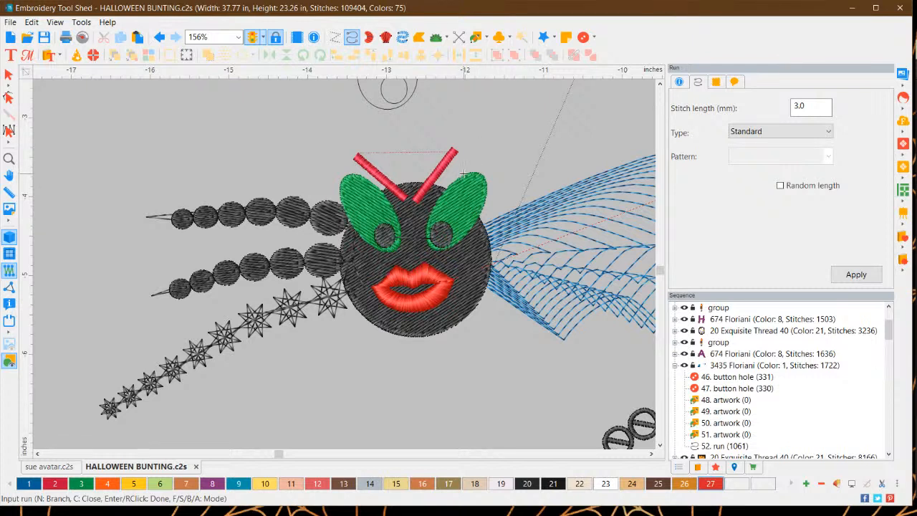
click(469, 146)
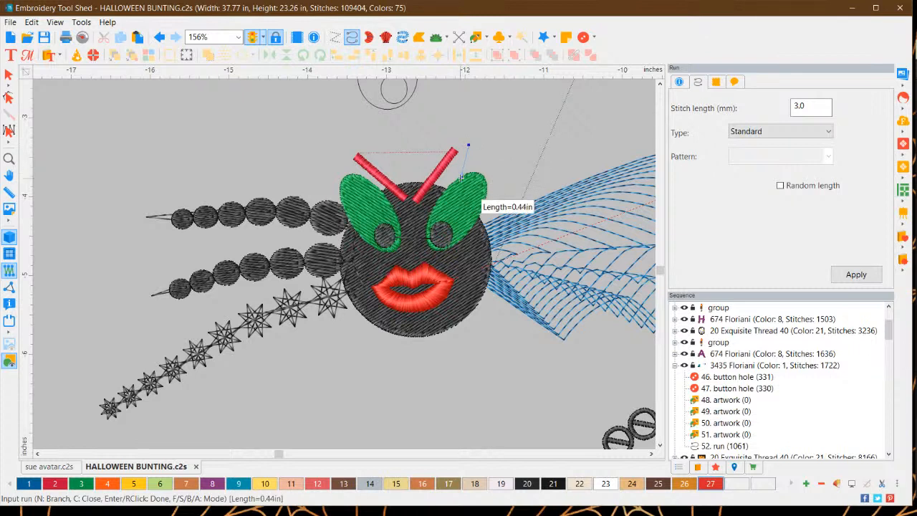
click(461, 177)
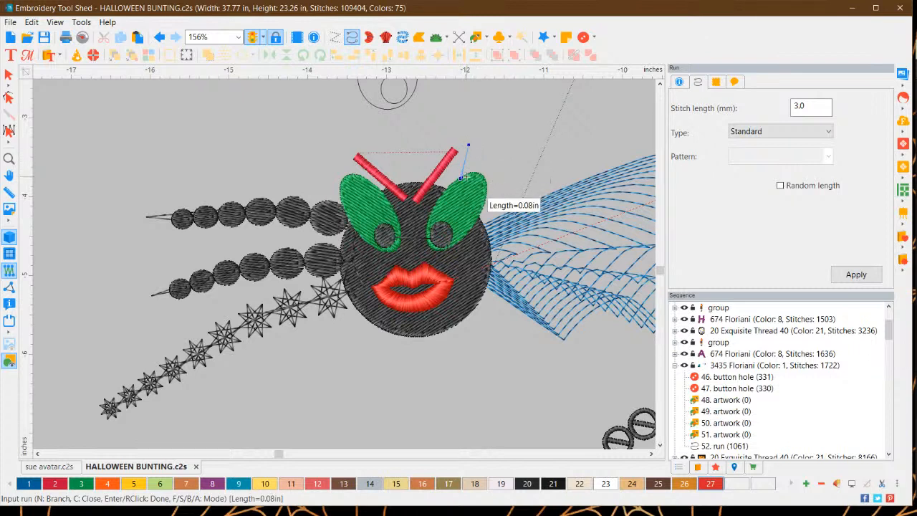
click(480, 145)
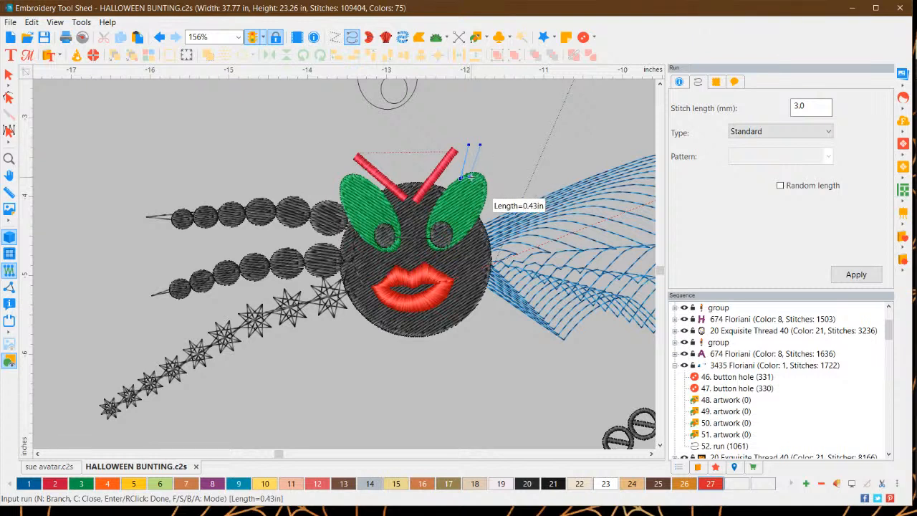
click(471, 177)
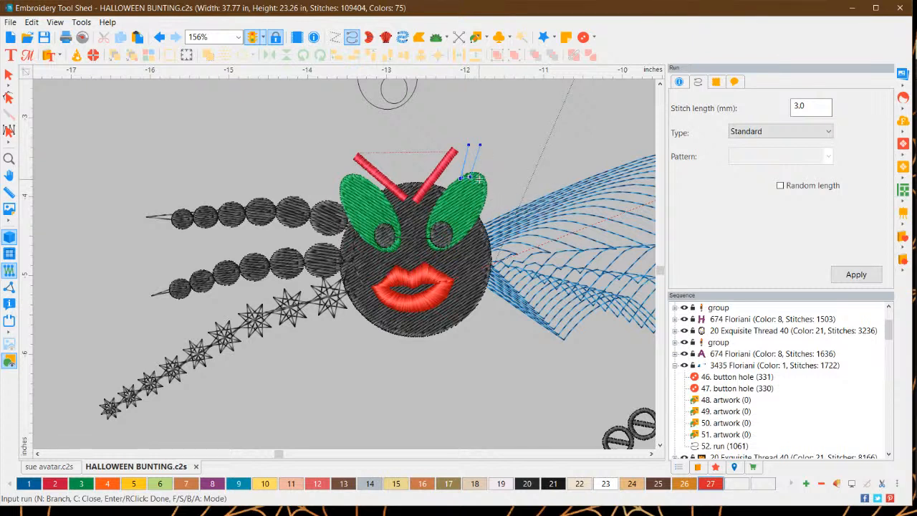
click(492, 153)
click(480, 178)
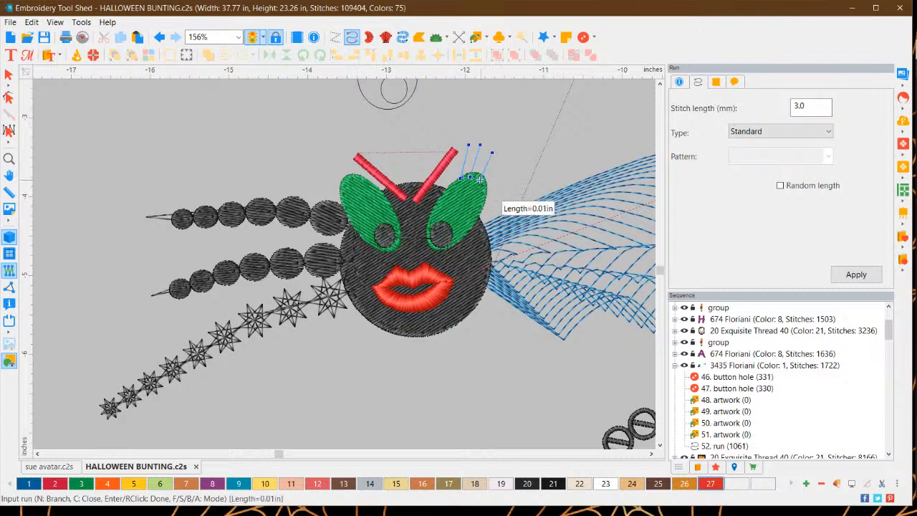
click(503, 162)
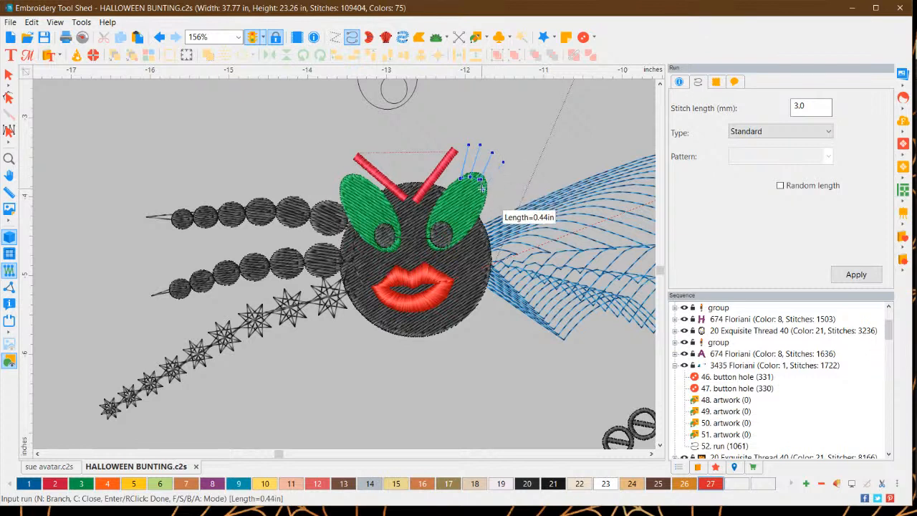
click(483, 189)
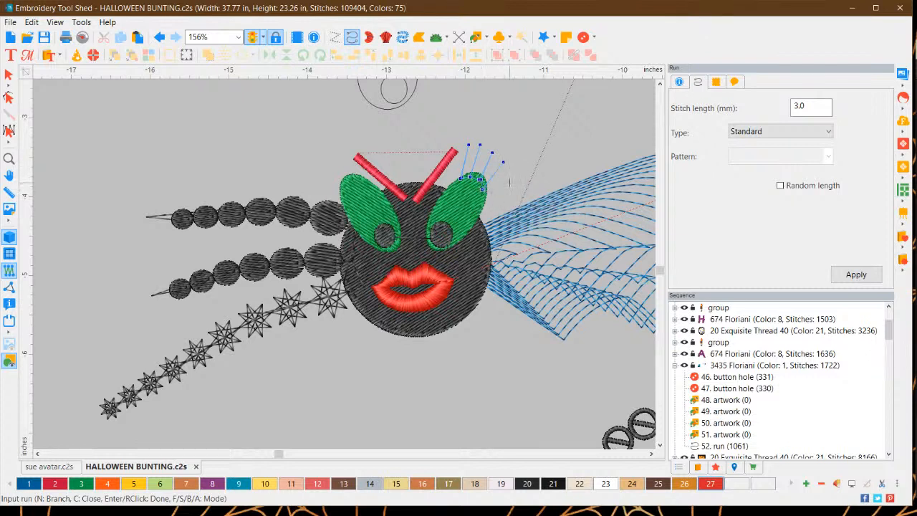
click(509, 182)
click(482, 190)
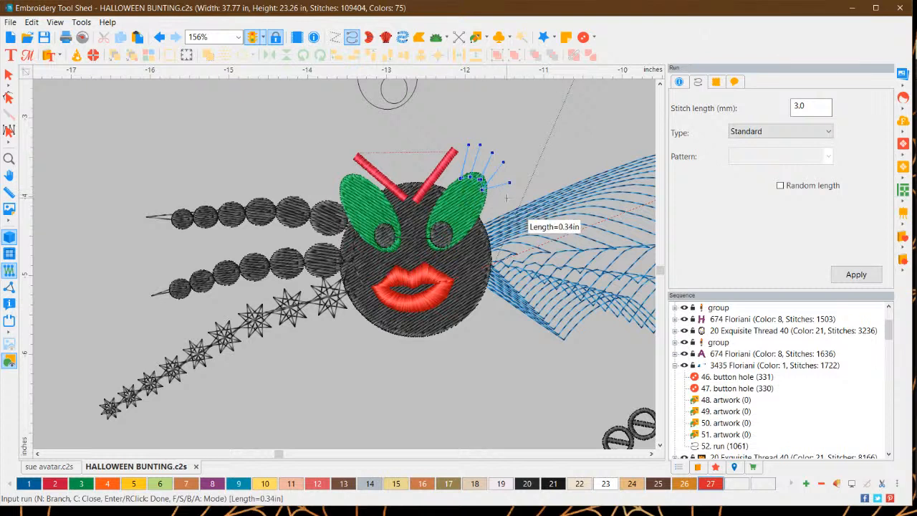
click(507, 199)
click(480, 190)
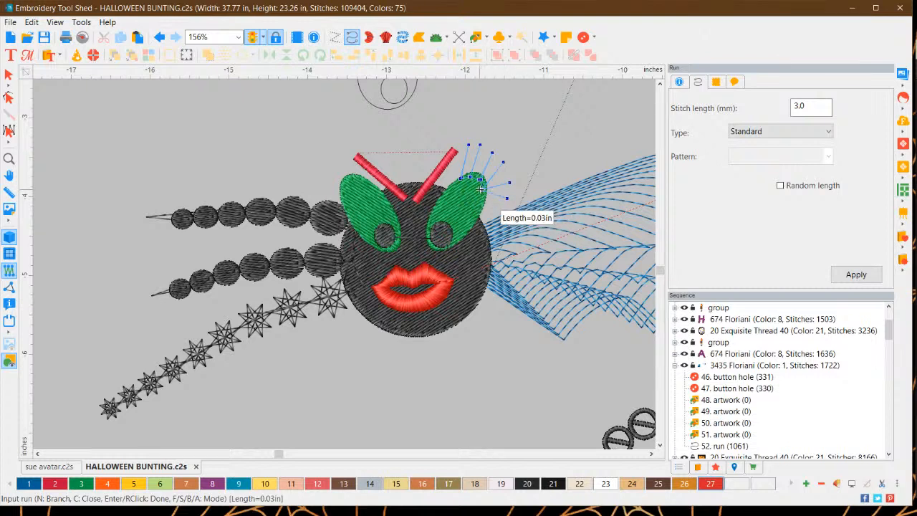
Carry the same run line across between the eyes, trace four eyelashes on the left eye's outer edge, and finish the line.
click(466, 195)
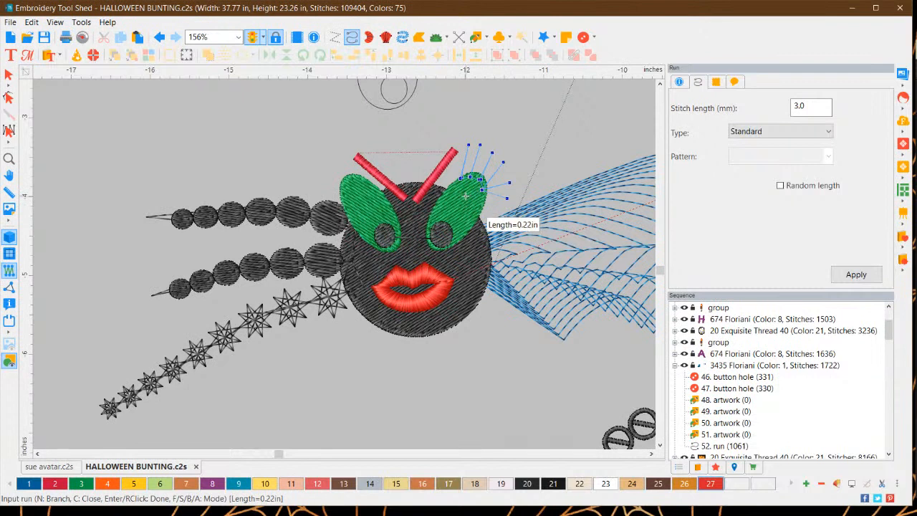
click(428, 205)
click(401, 208)
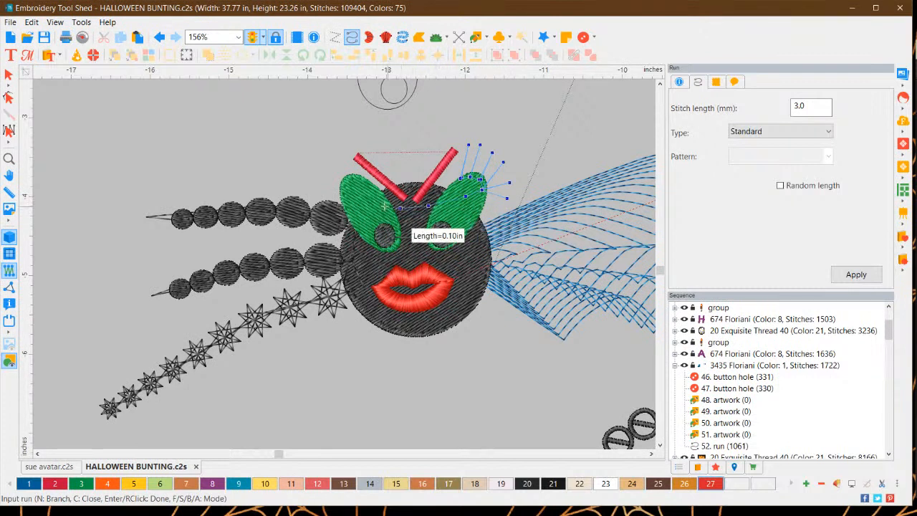
click(359, 180)
click(332, 147)
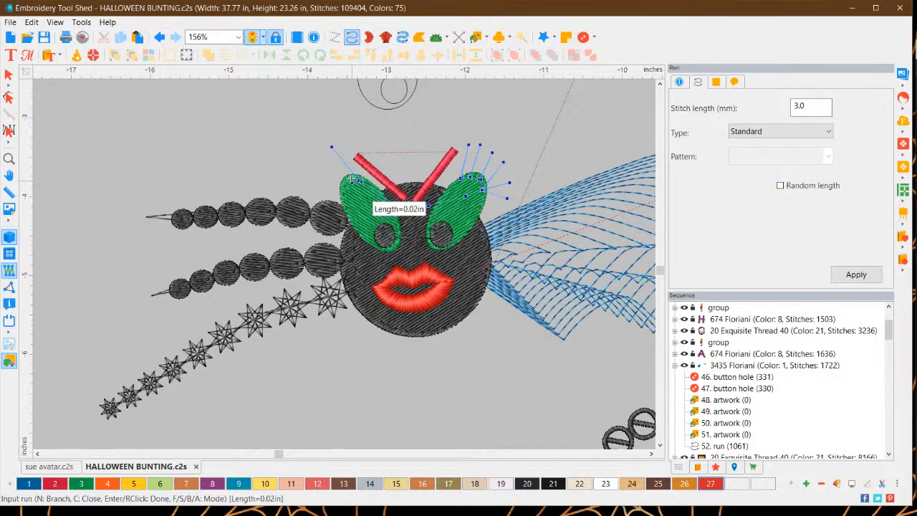
click(324, 156)
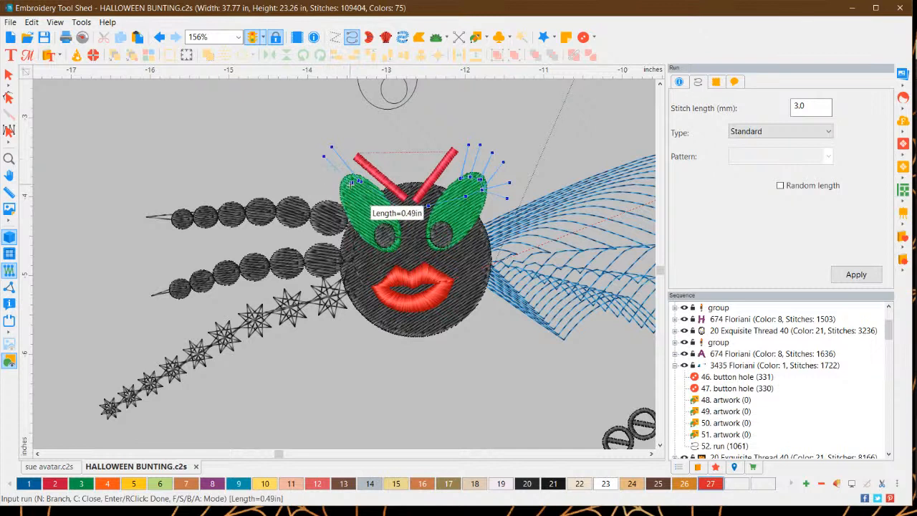
click(305, 158)
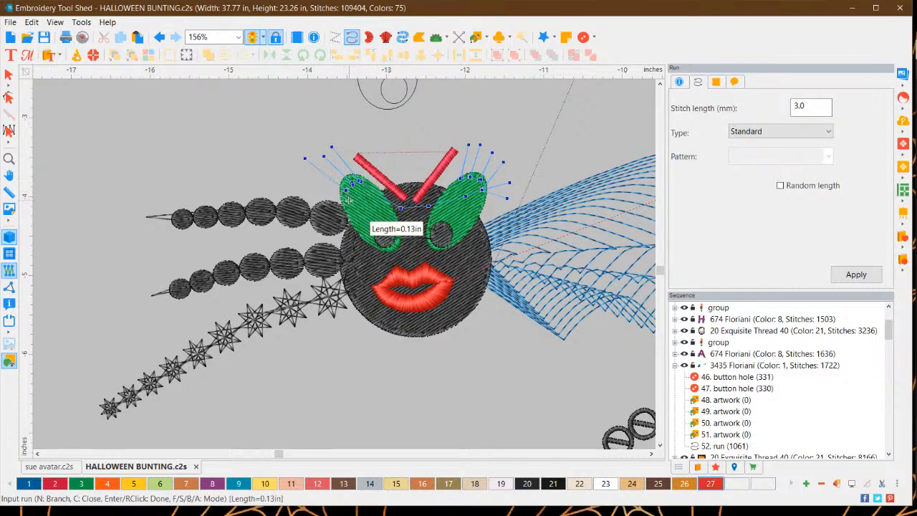
click(302, 170)
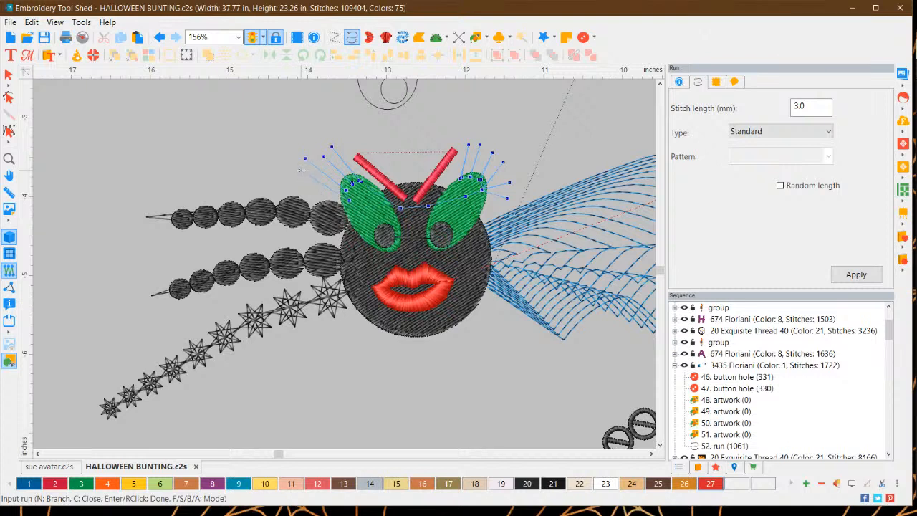
right_click(356, 198)
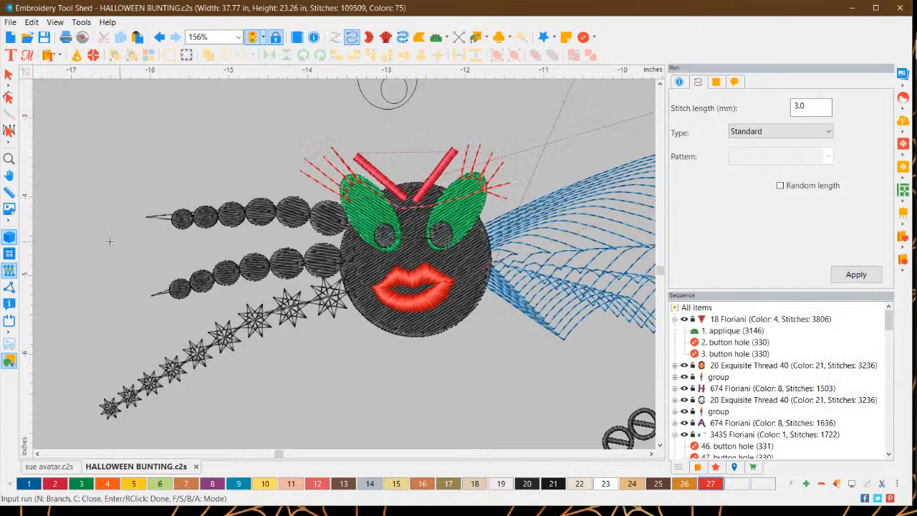
Recolour the eyelash run line to black thread 436 Floriani (color 20).
click(9, 75)
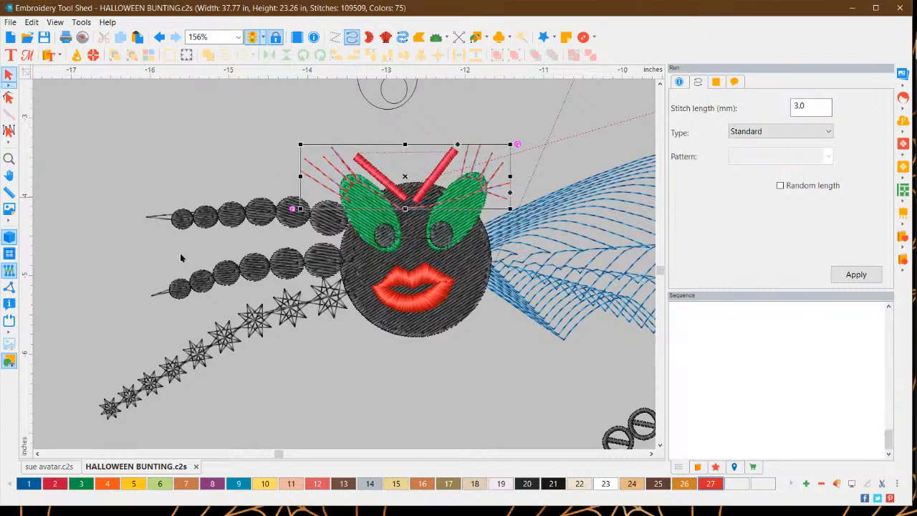
click(527, 484)
click(442, 374)
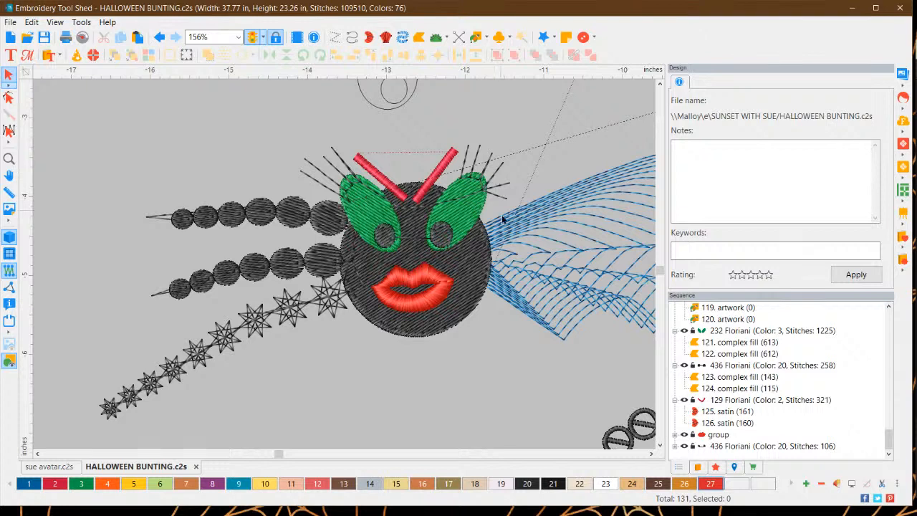
Move the black eyelash run earlier in the sequence, directly after artwork 119, so it stitches before the green eye fills.
click(765, 447)
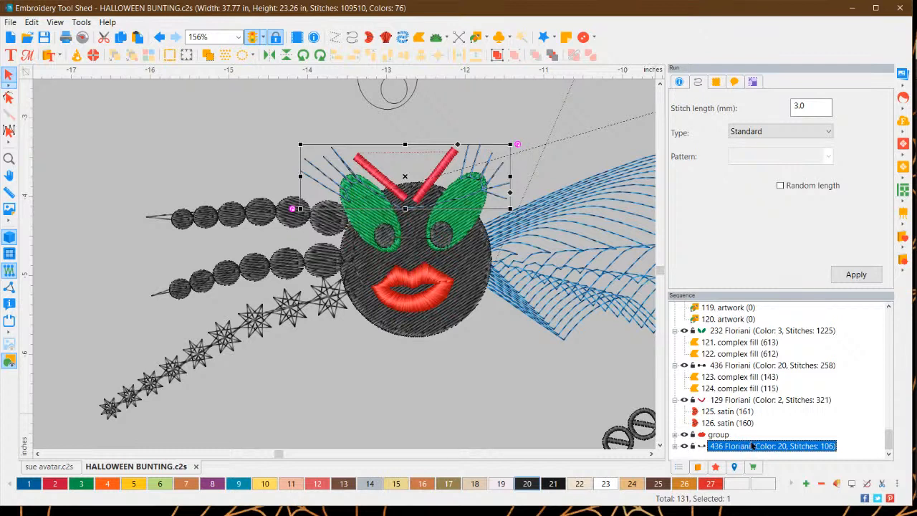
drag(752, 448, 735, 309)
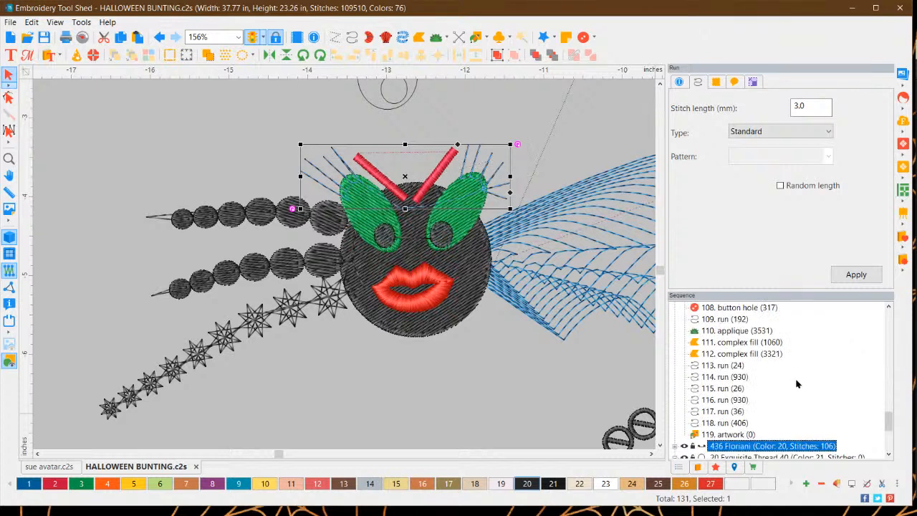
click(593, 151)
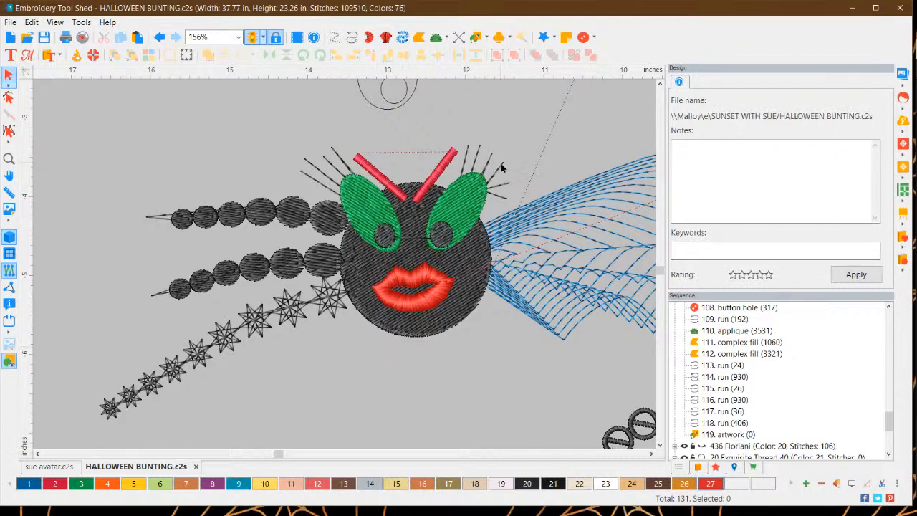
click(495, 185)
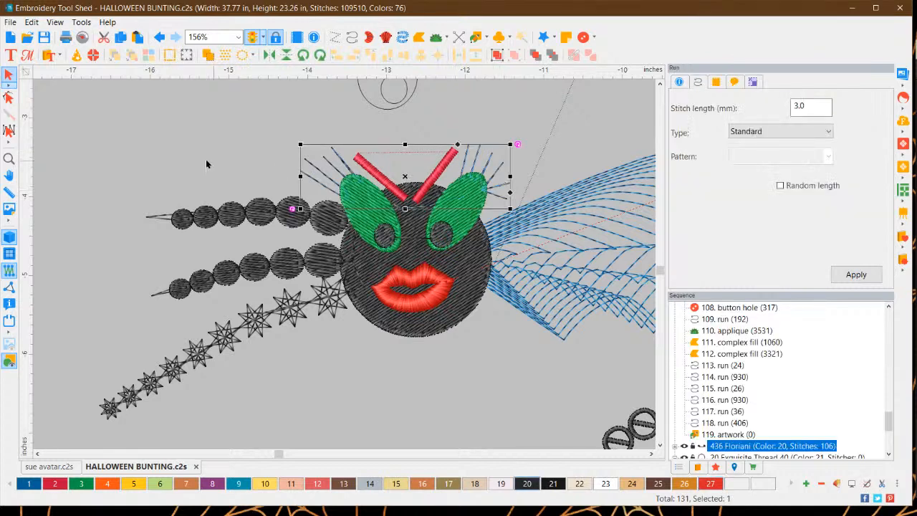
Reshape the outer eyelashes beside the eye nearest the wing by moving a node and adding another, and apply the edit.
click(9, 97)
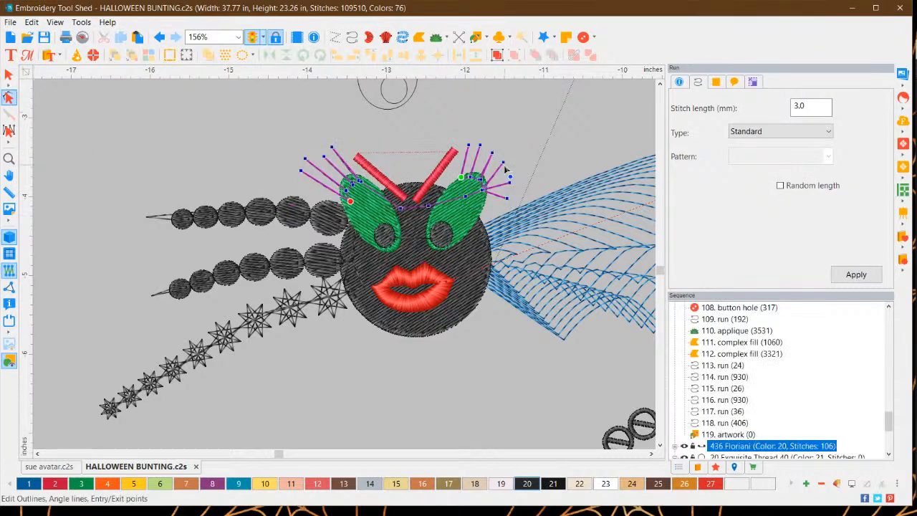
scroll(512, 185, up, 1)
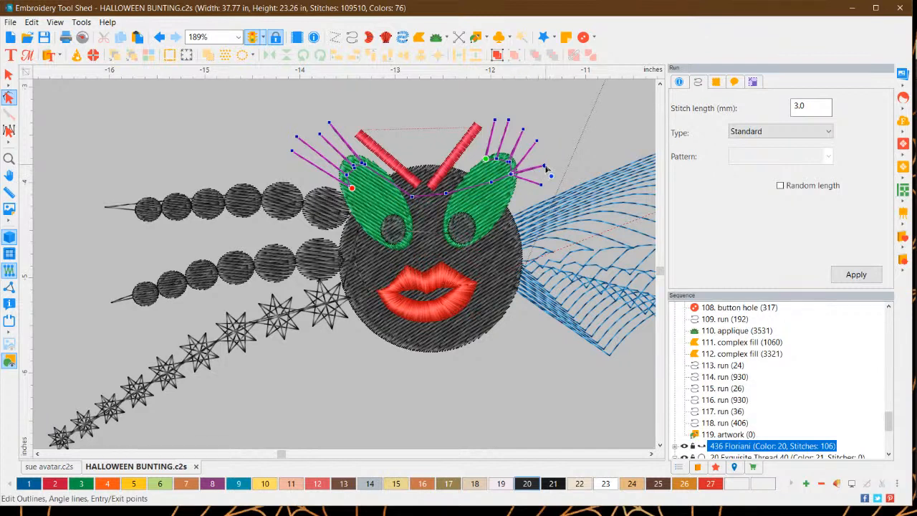
drag(546, 167, 549, 172)
right_click(531, 173)
click(565, 206)
click(857, 275)
click(484, 402)
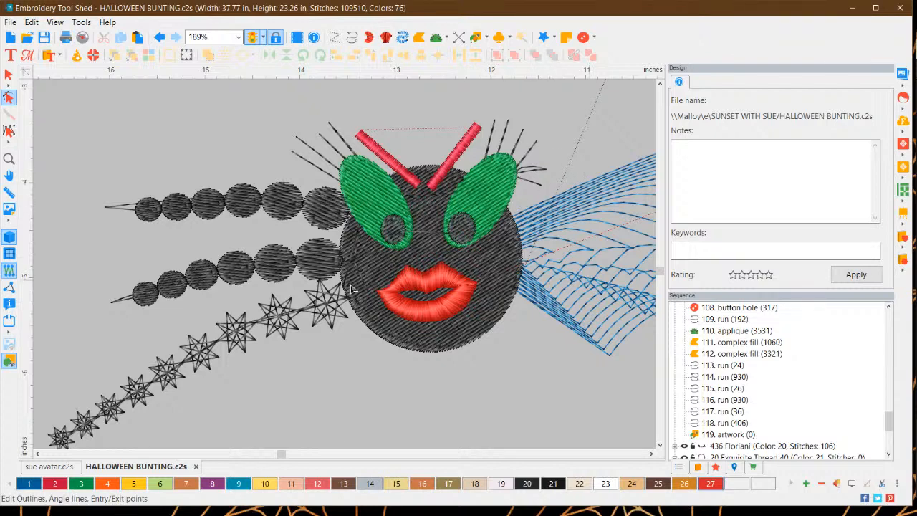
Recolour the projection-stitched wing to black thread 436 Floriani (color 20).
scroll(358, 289, down, 2)
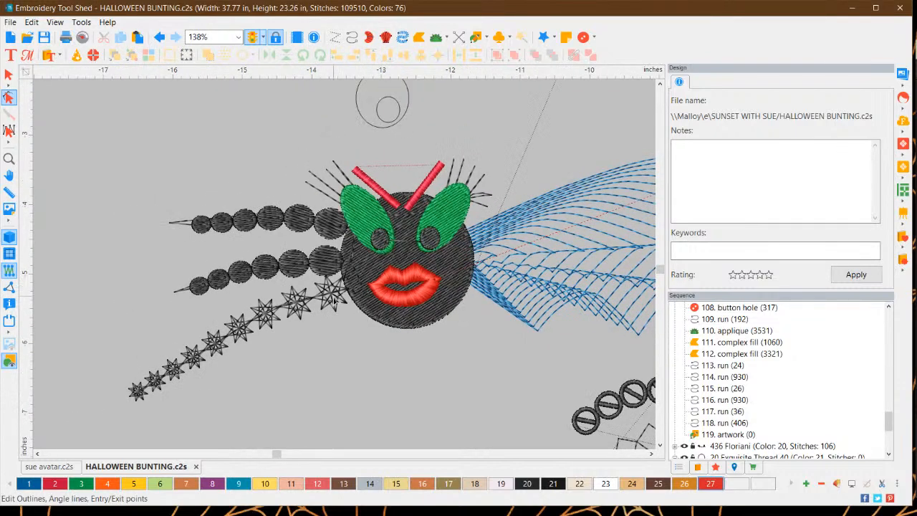
scroll(333, 300, down, 1)
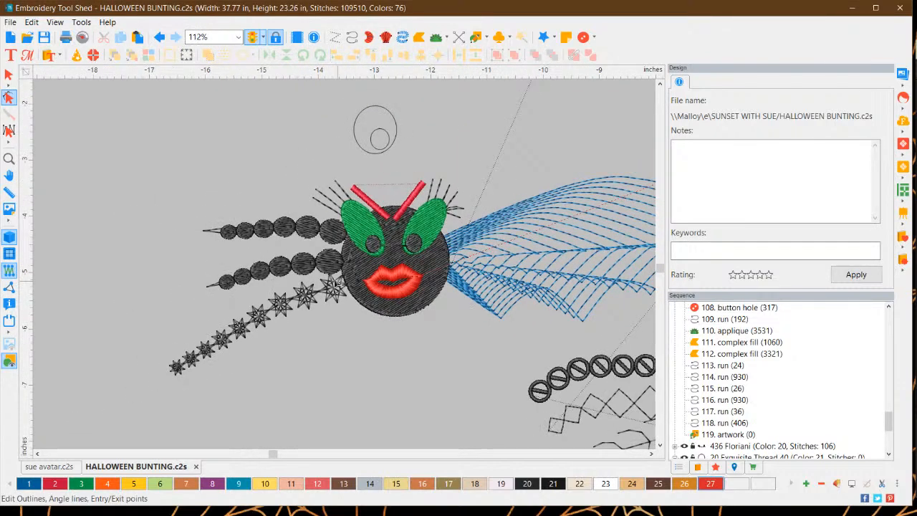
click(528, 261)
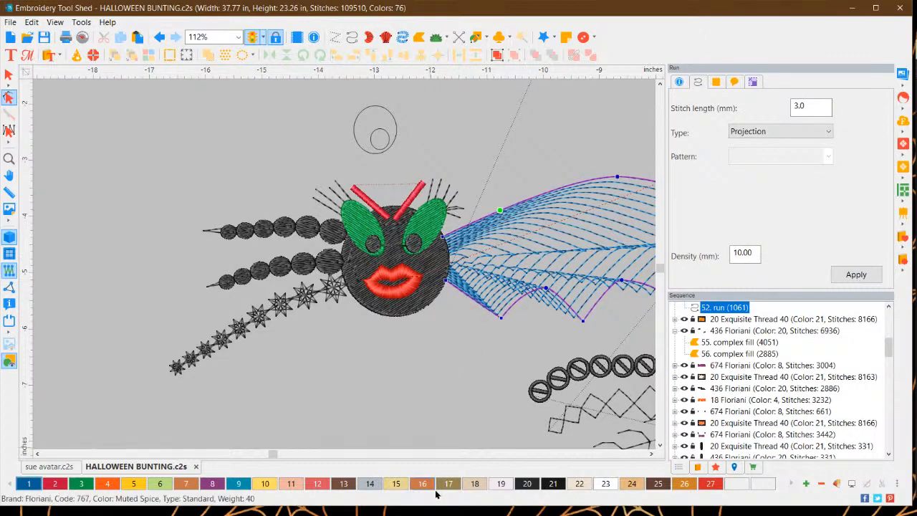
click(371, 485)
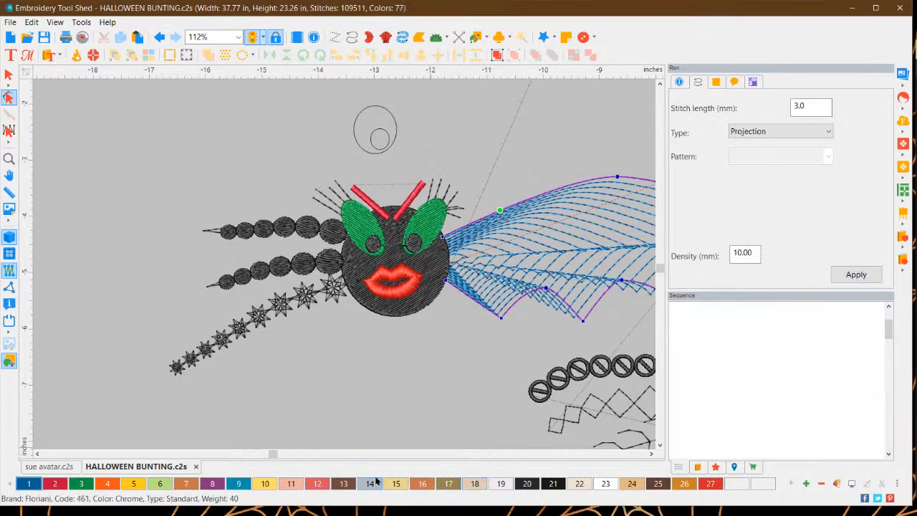
click(547, 291)
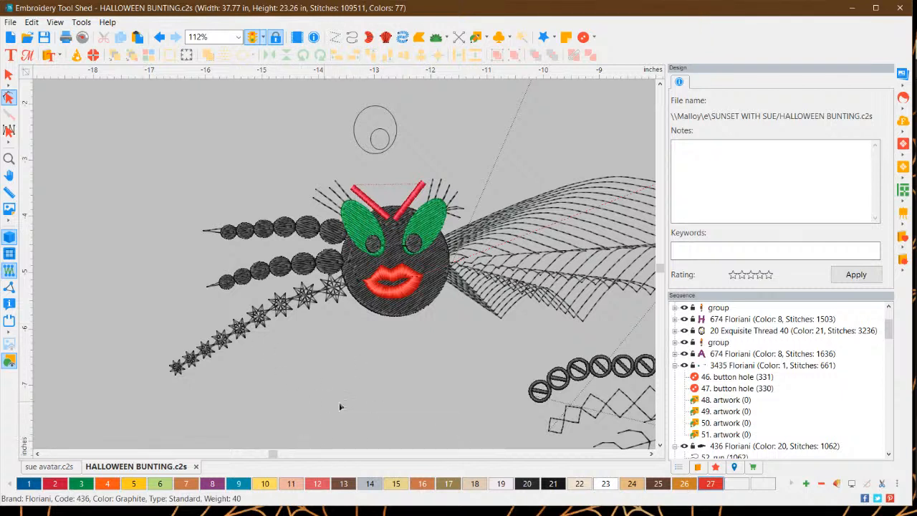
Examine the uppermost Dot_Solid leg's settings and the design's stitches with the 3D display off and on.
click(9, 75)
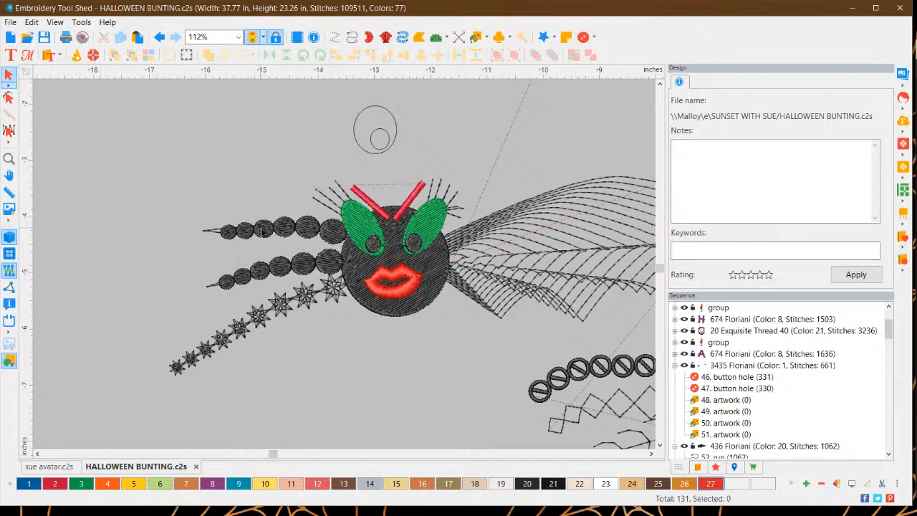
click(332, 238)
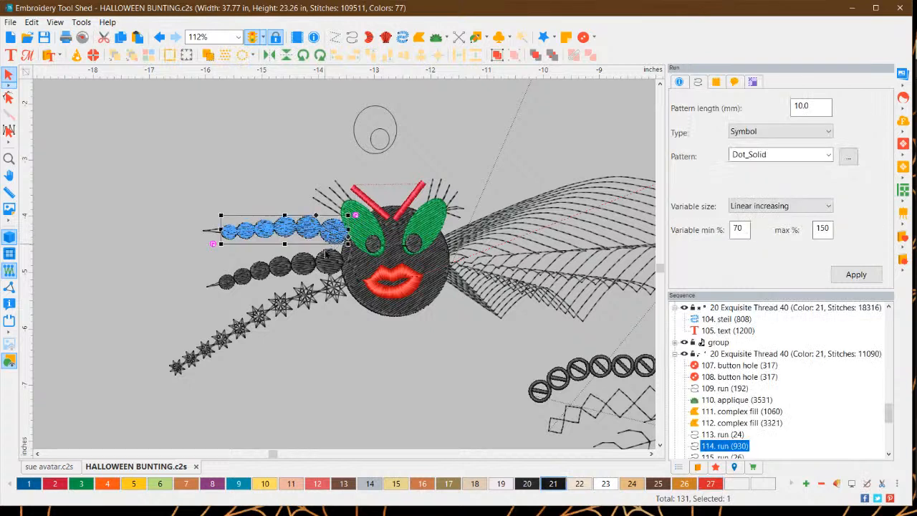
click(377, 422)
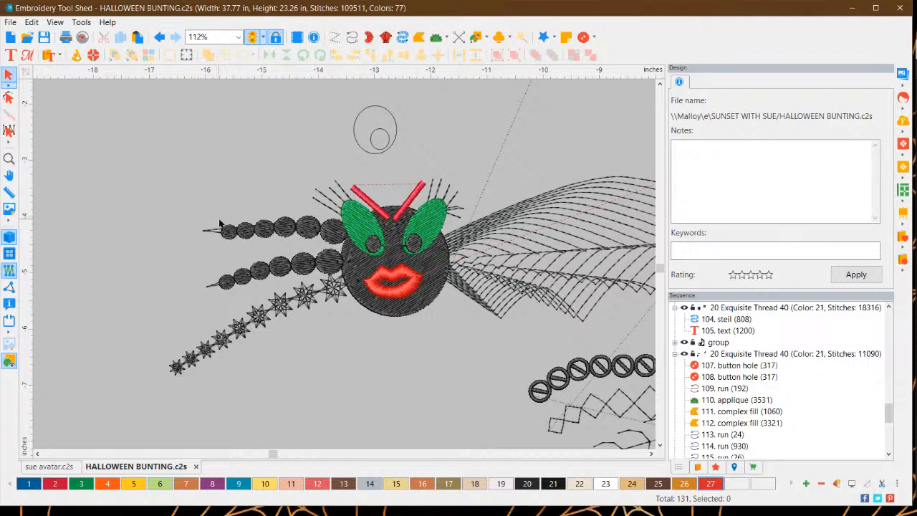
click(10, 240)
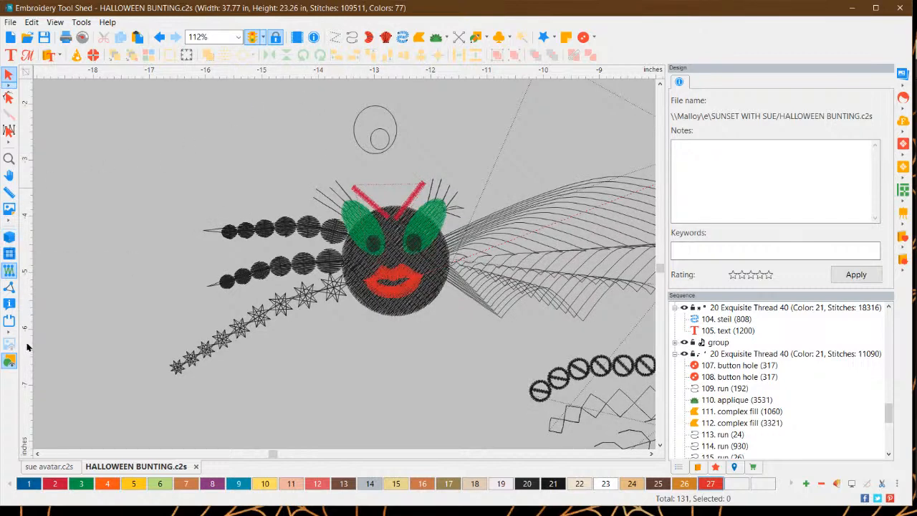
click(8, 308)
click(8, 238)
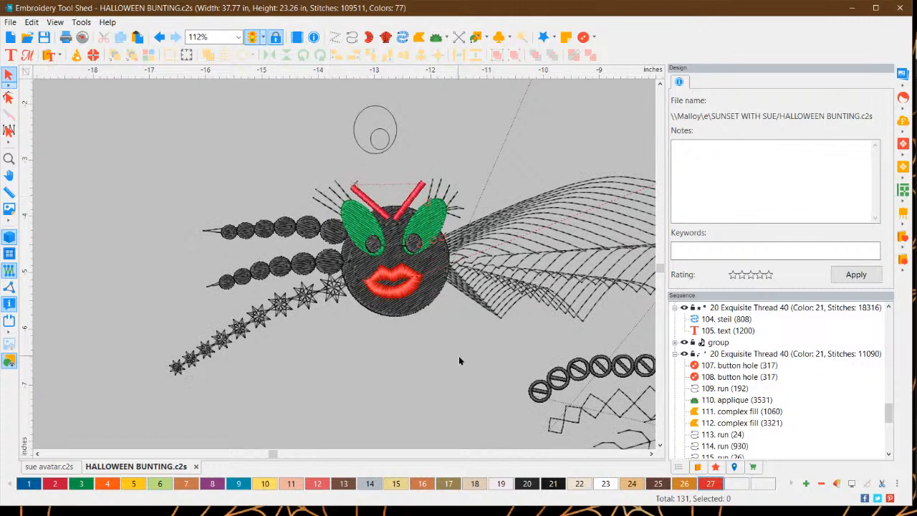
Convert the three pointed tips along the wing's lower edge to Smooth nodes.
scroll(454, 342, down, 3)
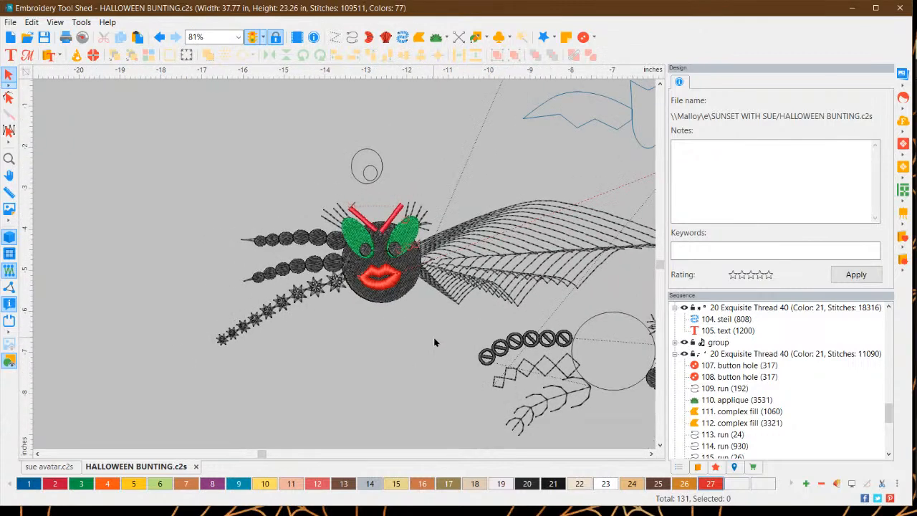
click(478, 271)
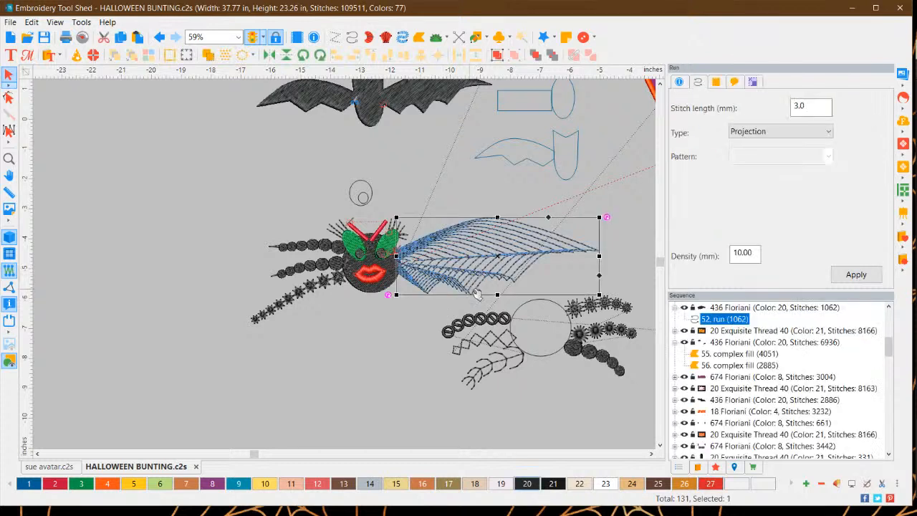
click(558, 283)
click(511, 281)
click(9, 97)
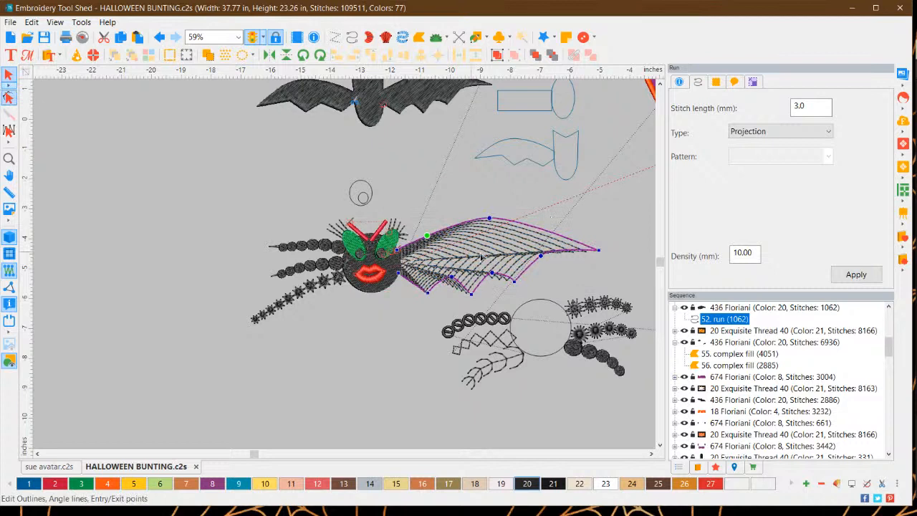
right_click(514, 284)
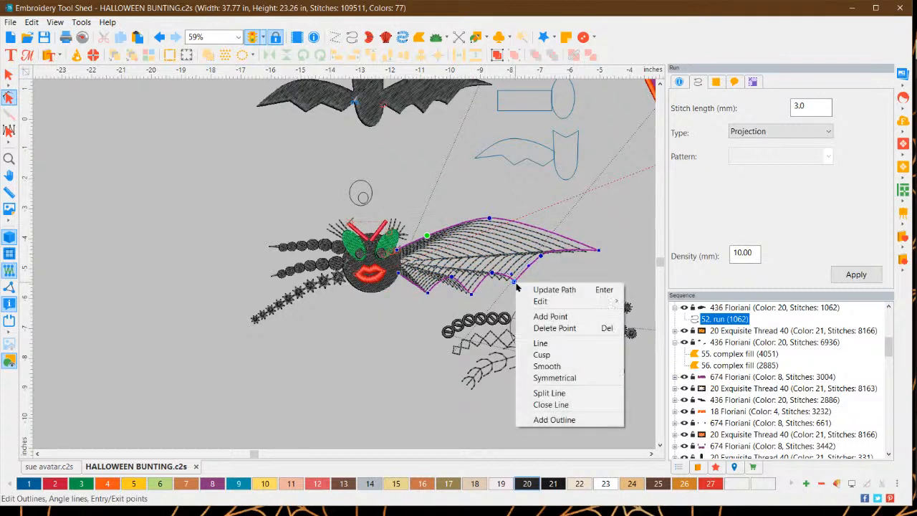
click(558, 366)
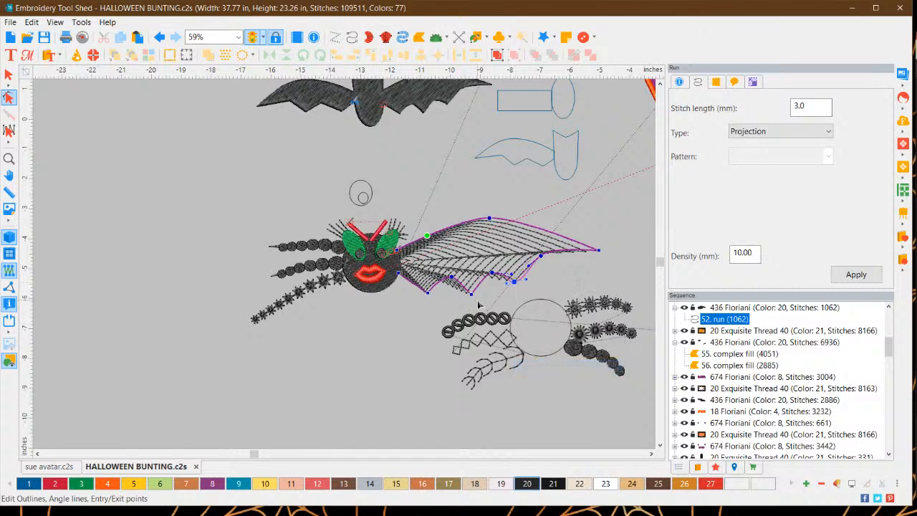
right_click(472, 296)
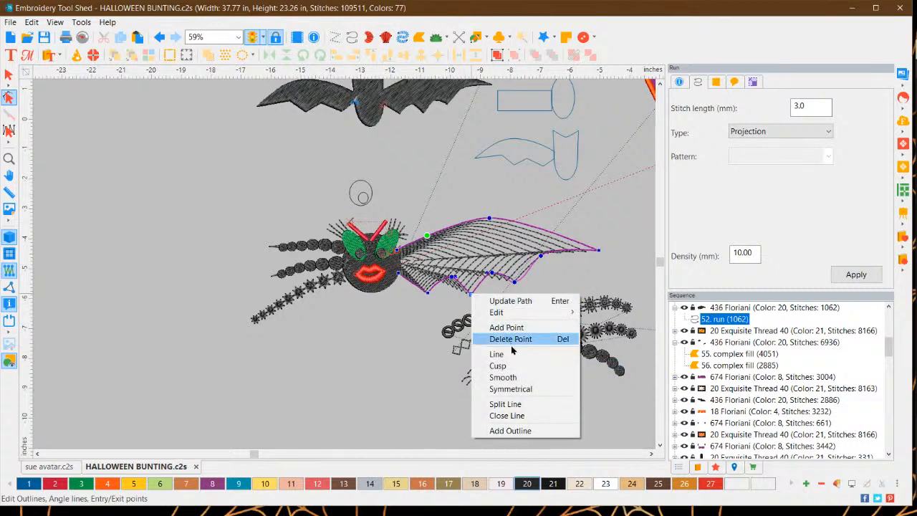
click(508, 376)
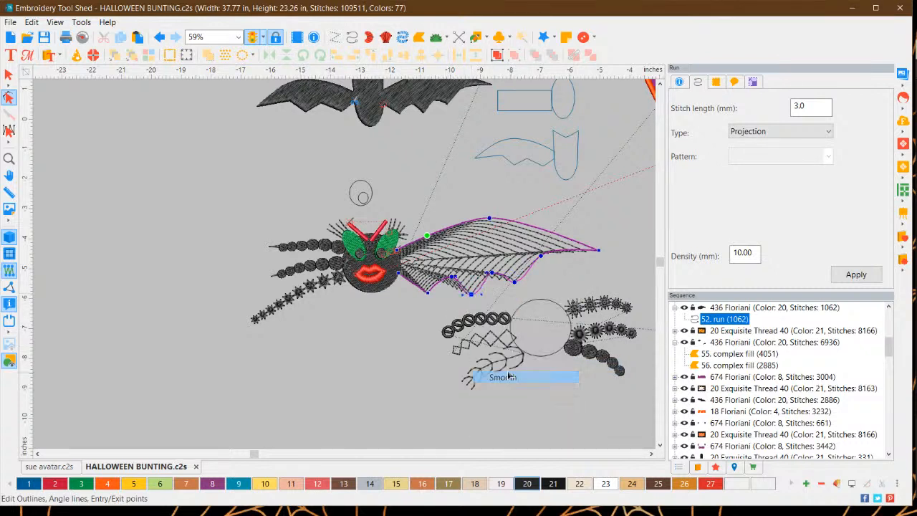
right_click(427, 292)
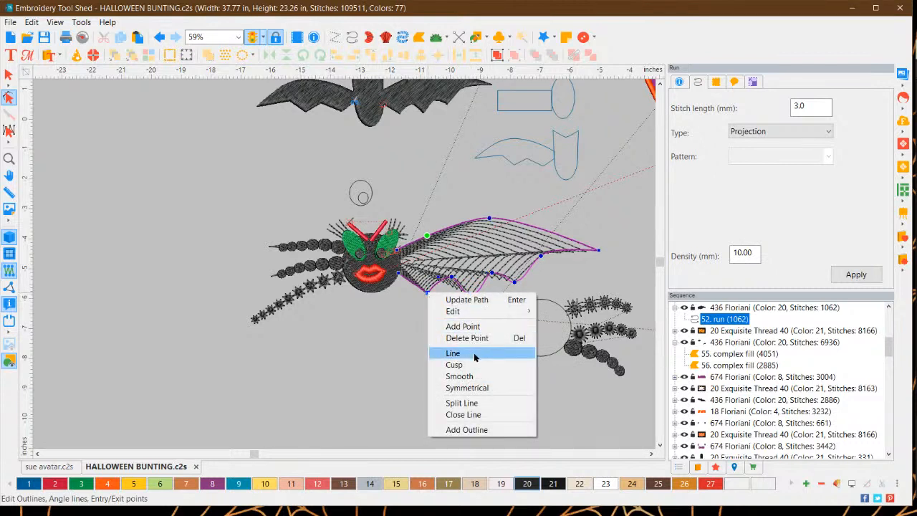
click(474, 376)
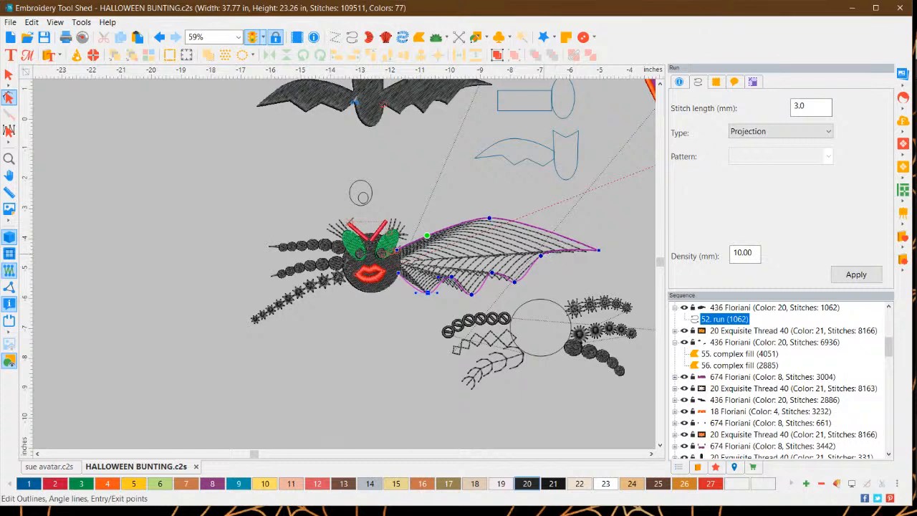
Reshape the lower-edge curve near the wing's far tip by shifting its node outward, and apply the outline changes.
click(542, 256)
drag(544, 258, 573, 263)
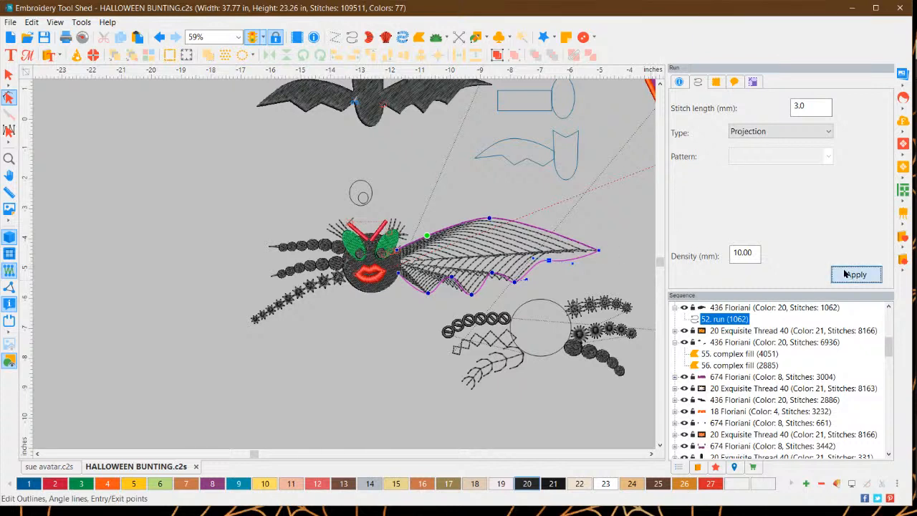
click(847, 274)
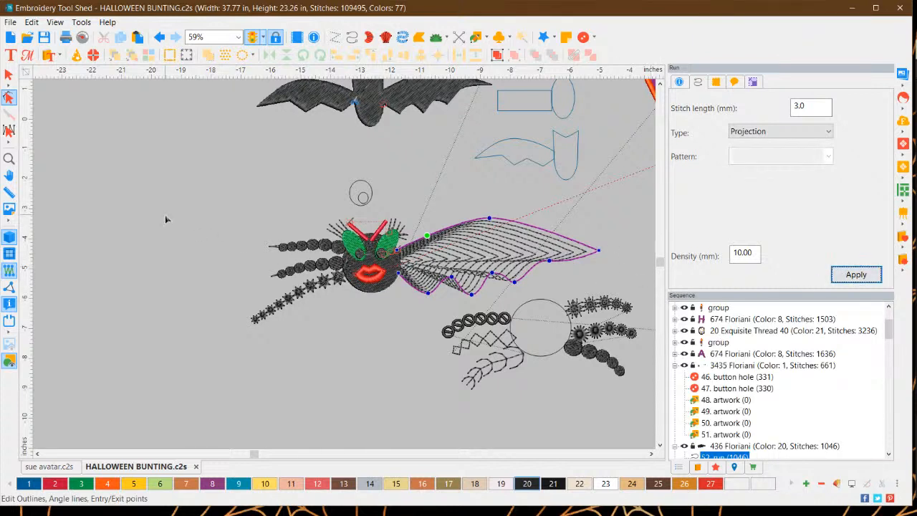
click(9, 74)
click(191, 211)
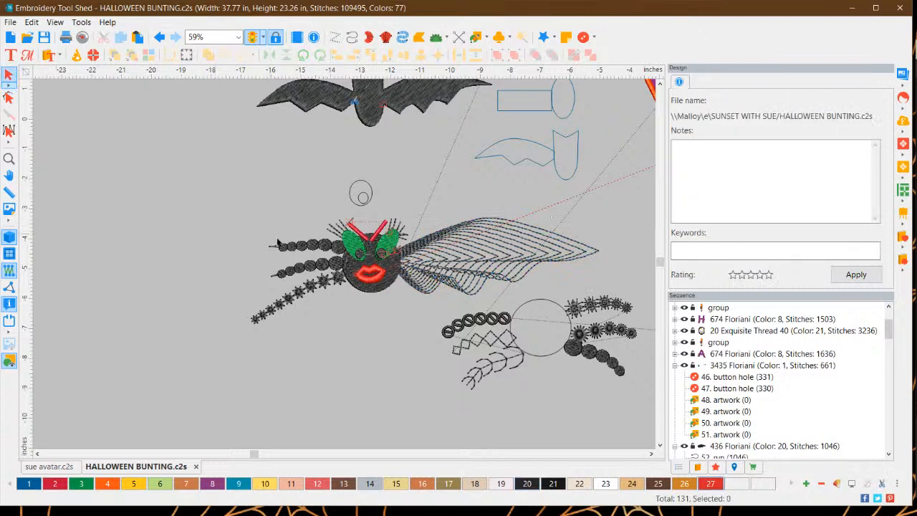
Move the three decorative legs up and away from the body, and delete the three plain run lines left behind.
drag(241, 197, 349, 350)
drag(314, 267, 140, 163)
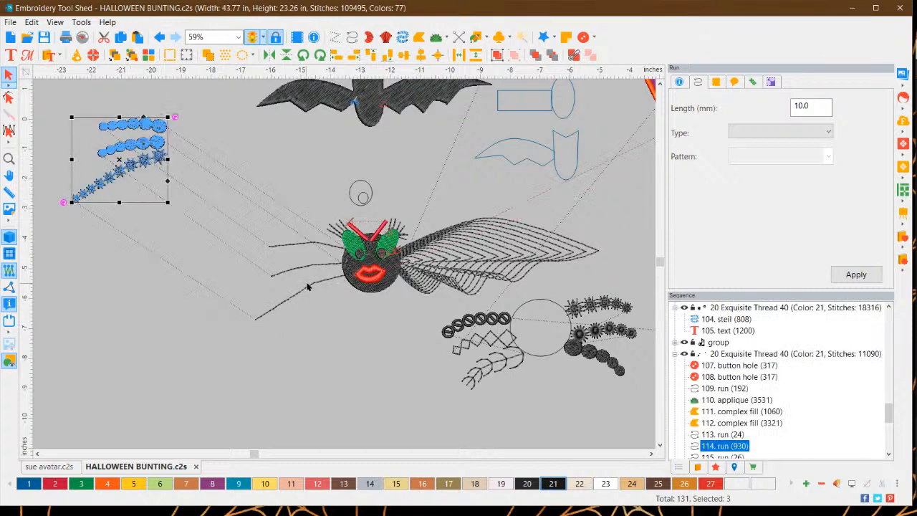
click(296, 244)
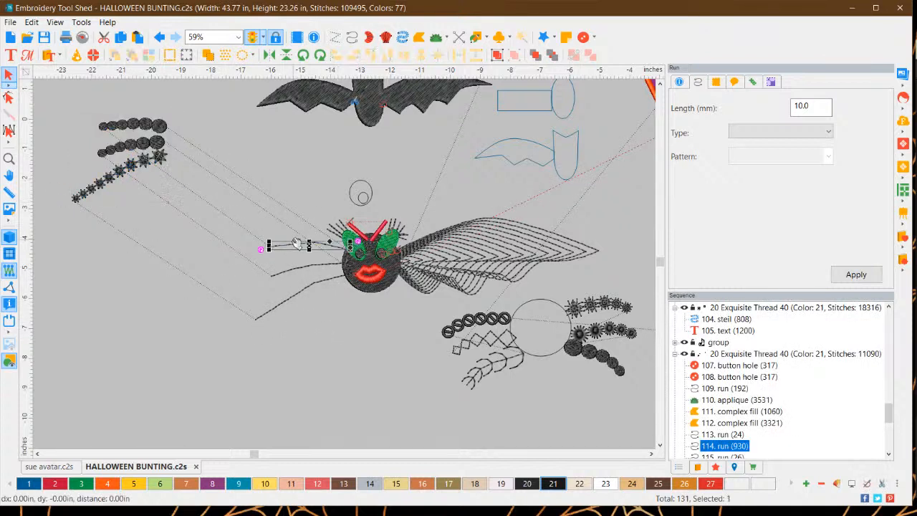
drag(242, 221, 338, 344)
click(311, 265)
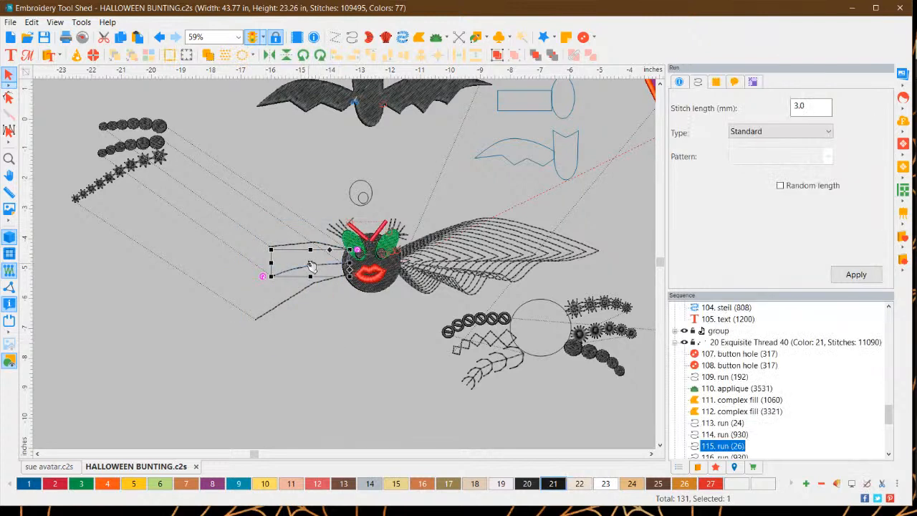
key(Delete)
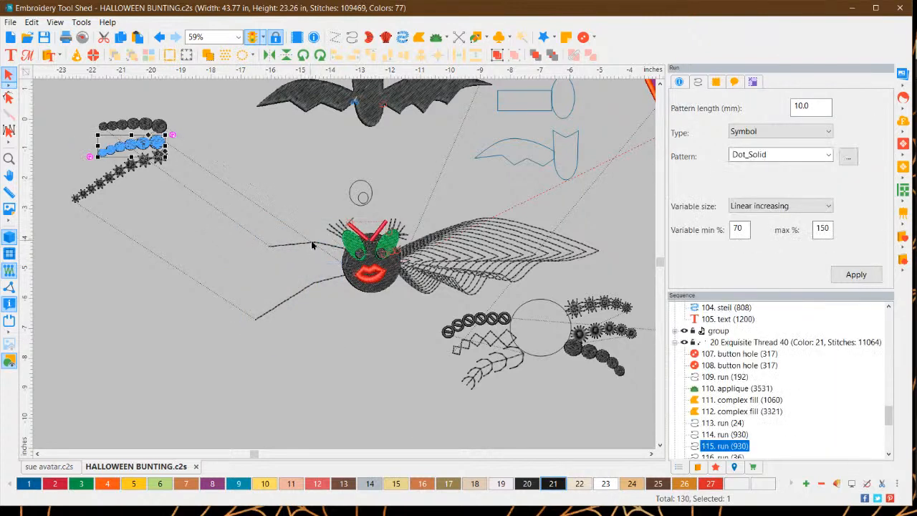
click(311, 243)
key(Delete)
click(301, 297)
key(Delete)
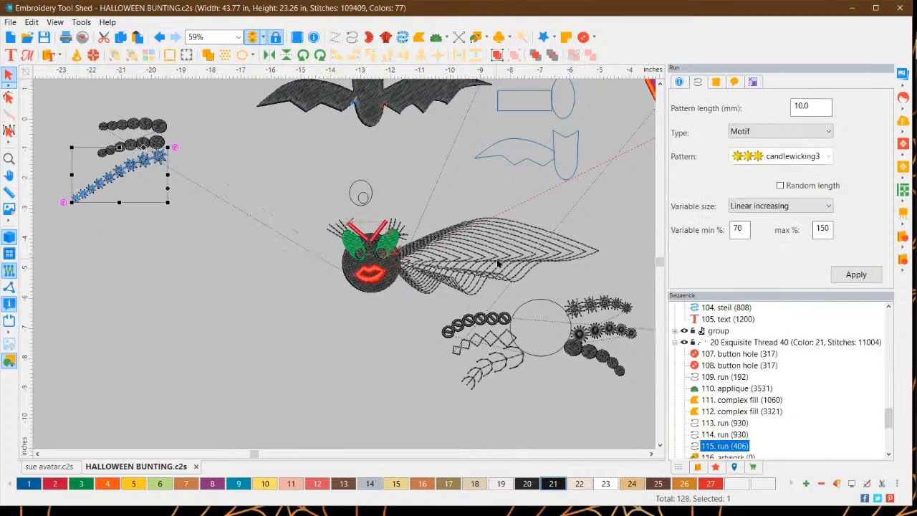
Copy and paste the projection wing, position the copy on the opposite side of the body, and mirror it horizontally.
click(497, 259)
right_click(495, 260)
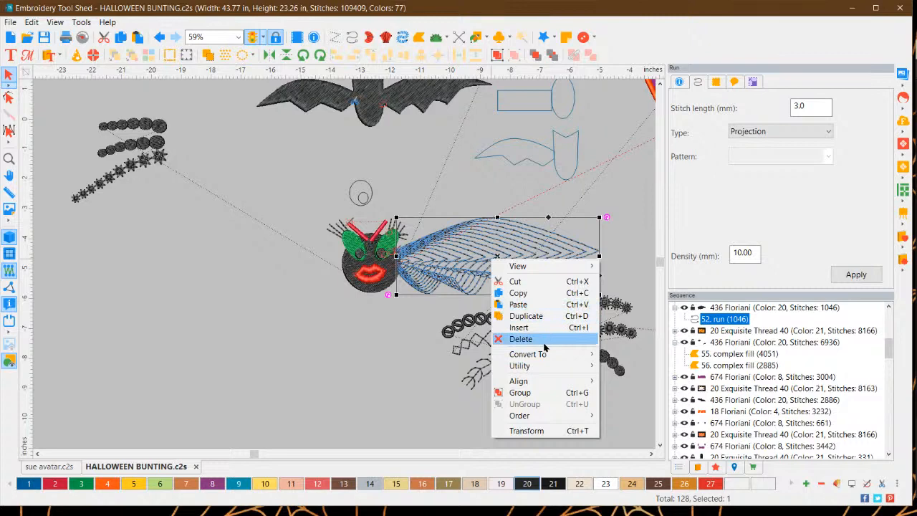
click(540, 293)
right_click(464, 257)
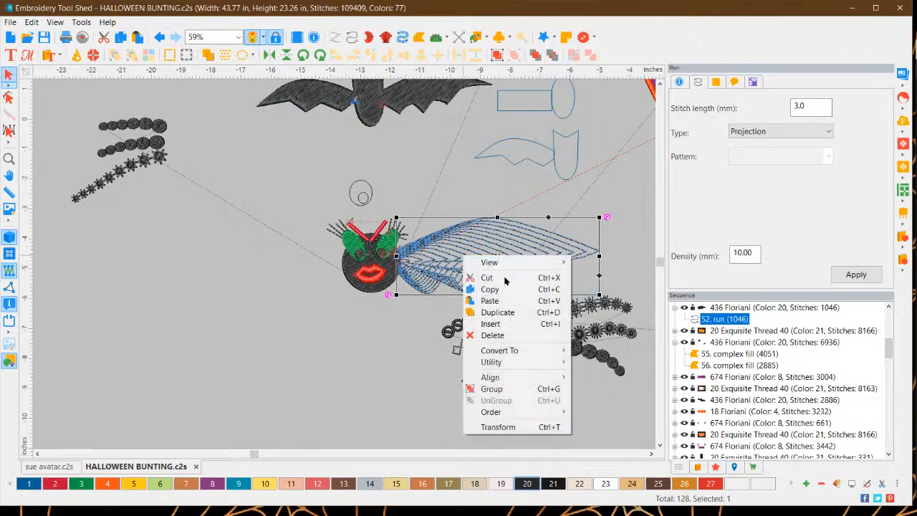
click(490, 301)
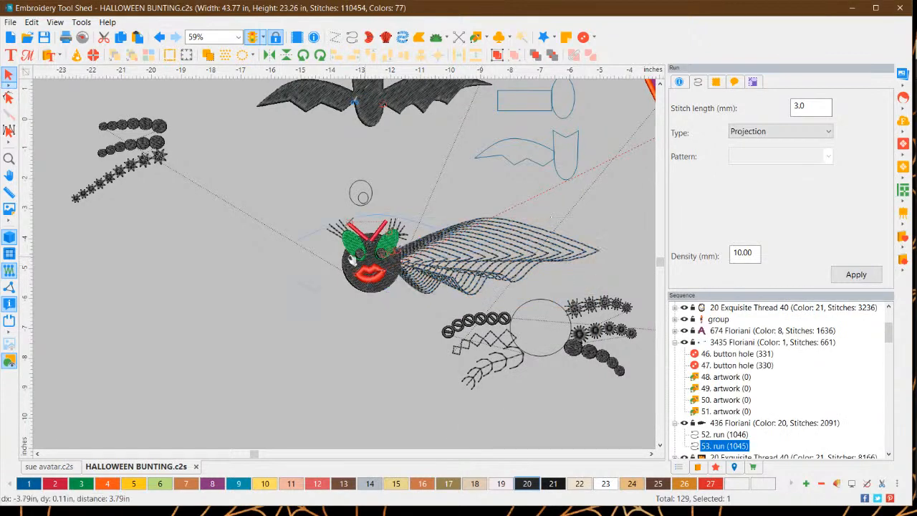
drag(352, 260, 240, 277)
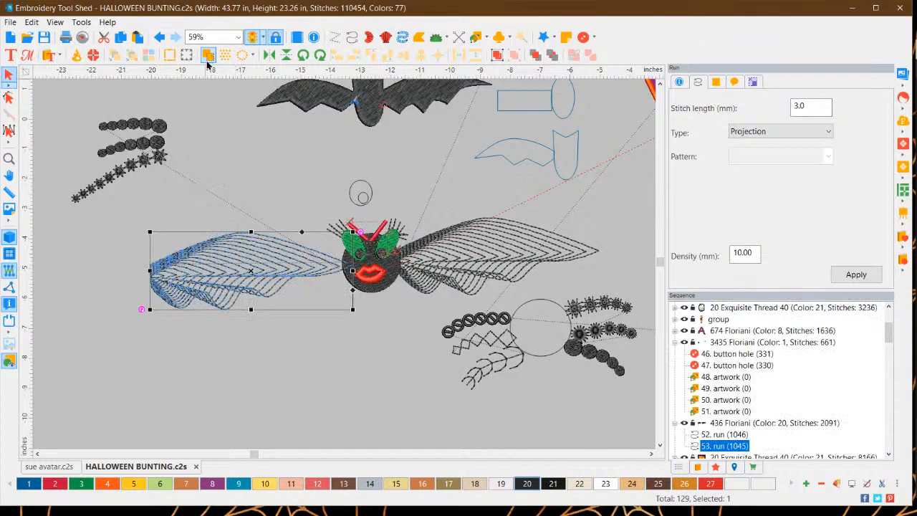
click(271, 60)
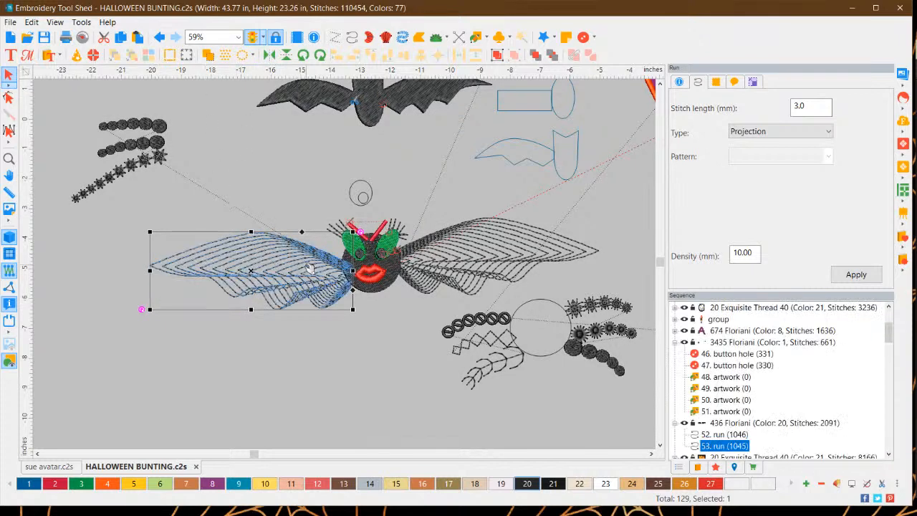
Move the mirrored wing up and slightly outward so it lines up with the opposite wing beside the body.
mouse_move(310, 268)
mouse_down()
mouse_move(297, 255)
mouse_move(300, 264)
mouse_up()
click(309, 360)
click(340, 360)
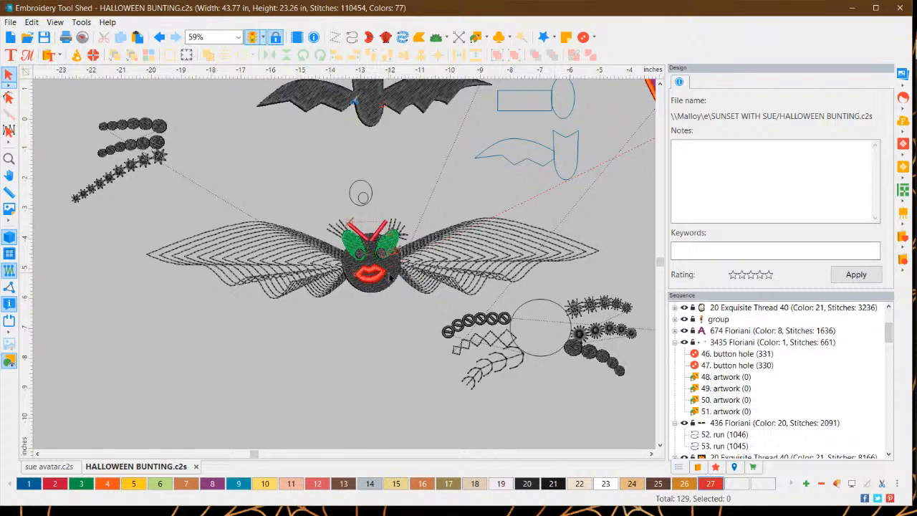
Move the mirrored wing's start point from its upper edge to where the wing joins the body.
click(292, 257)
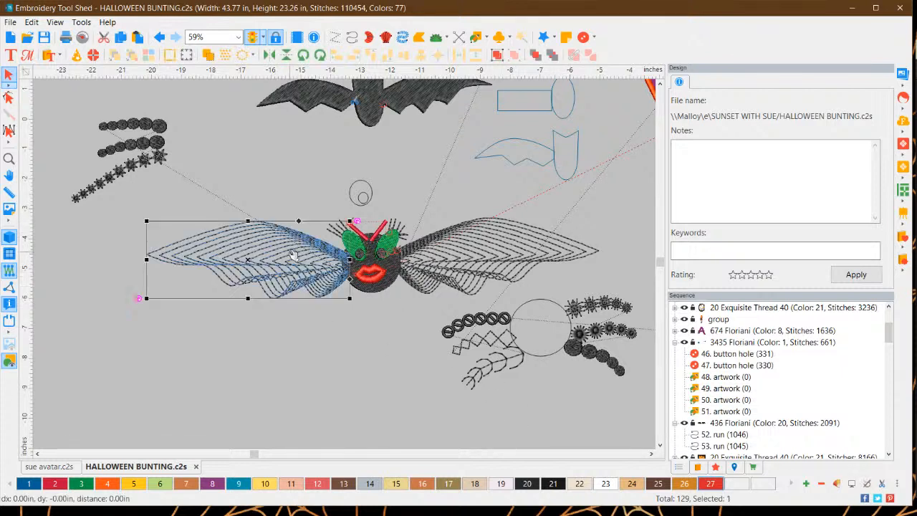
click(8, 96)
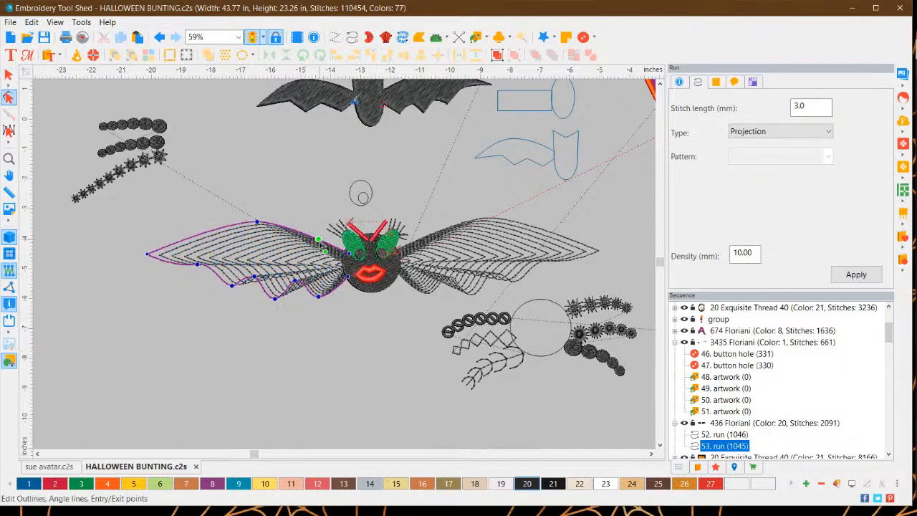
drag(318, 240, 351, 262)
click(8, 75)
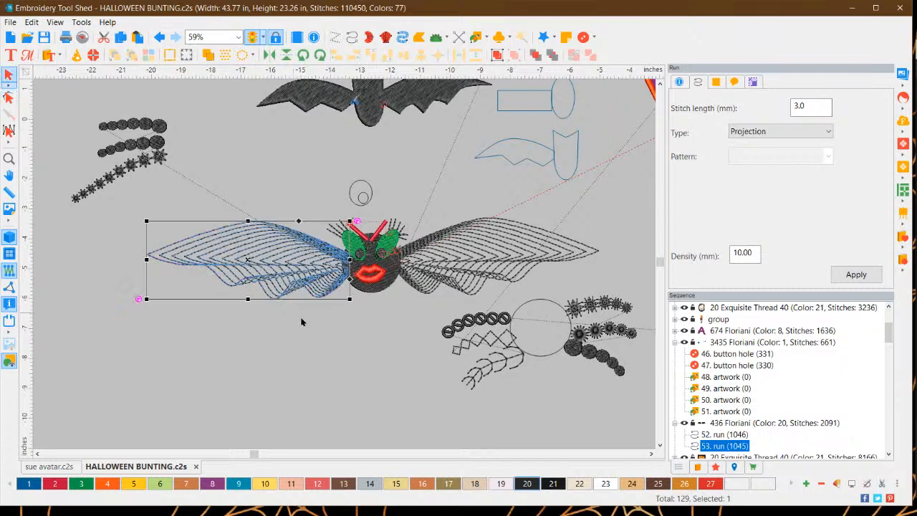
click(336, 371)
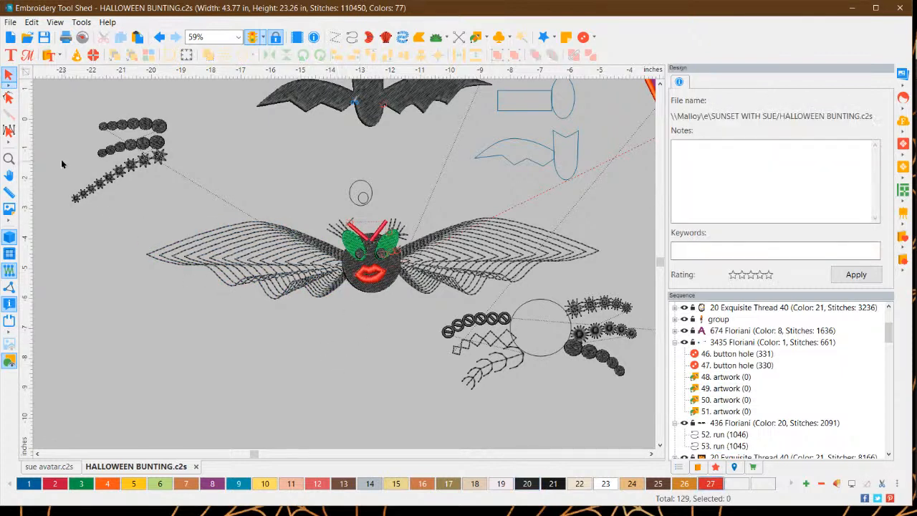
Draw a four-point Standard run across the body, linking the inner ends of the two wings.
click(352, 36)
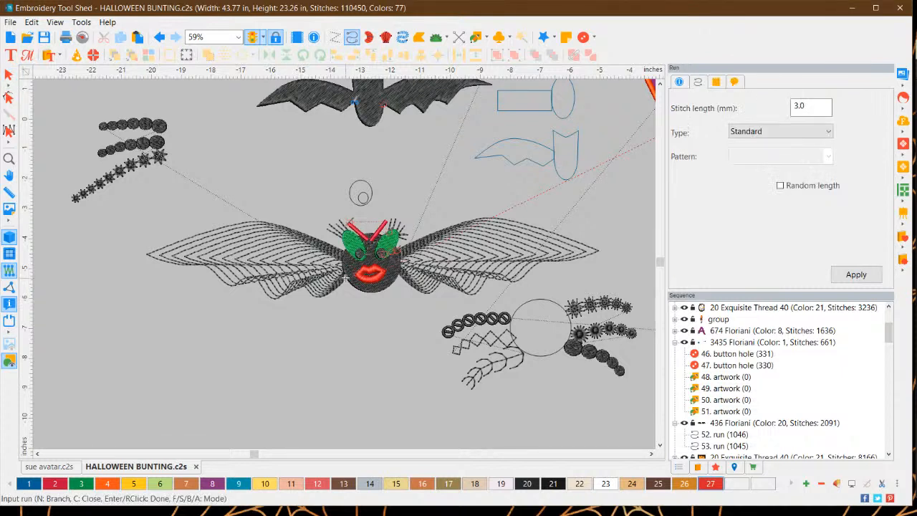
click(346, 278)
click(366, 262)
click(380, 269)
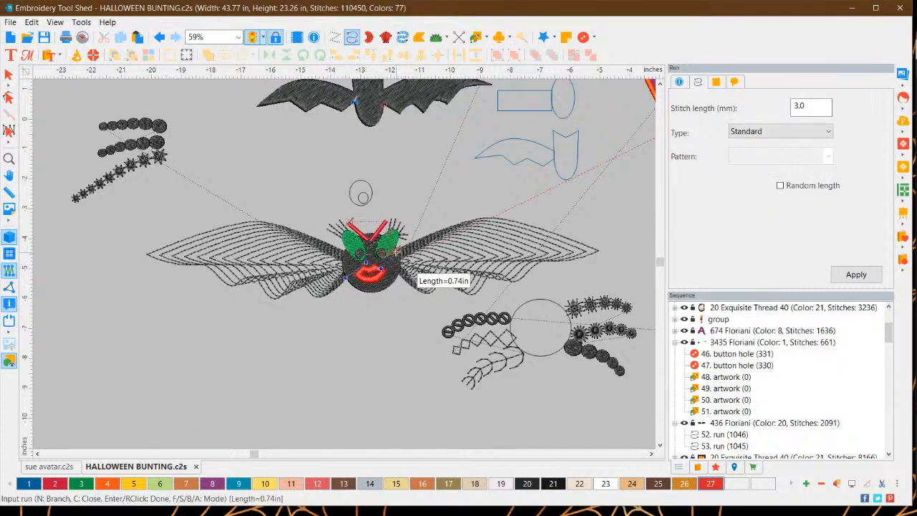
click(395, 251)
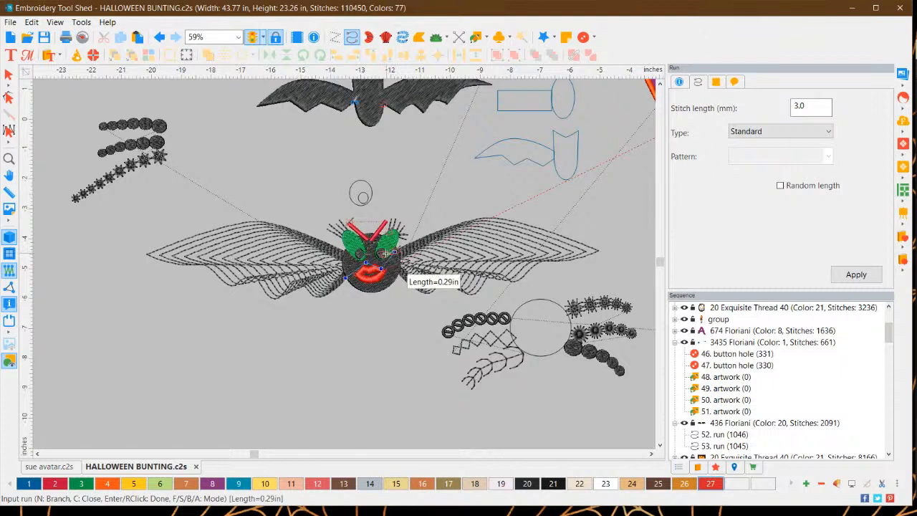
key(Return)
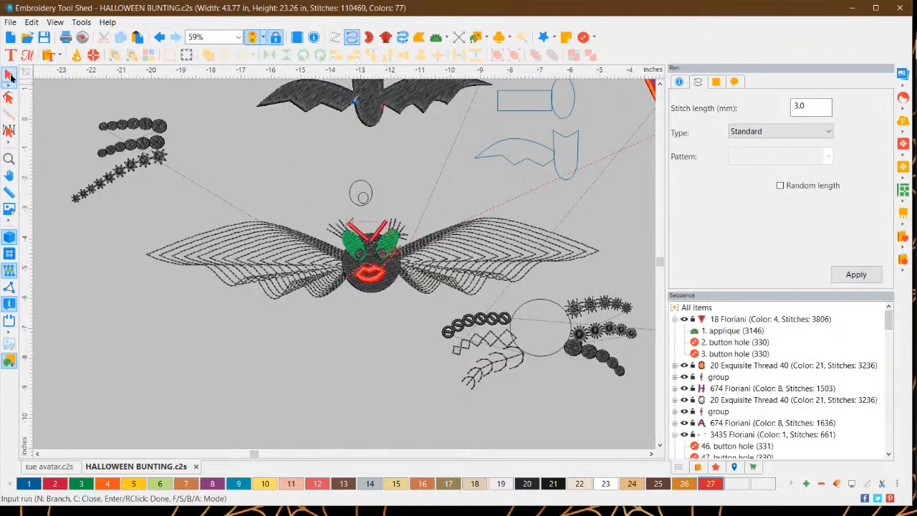
Move the original wing's start point to its inner corner, at the end of the connecting run.
click(8, 74)
click(510, 240)
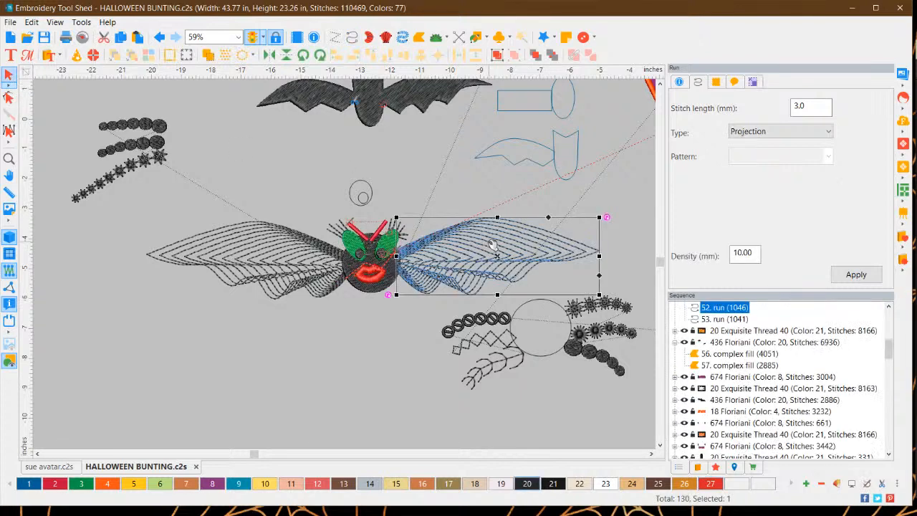
click(9, 98)
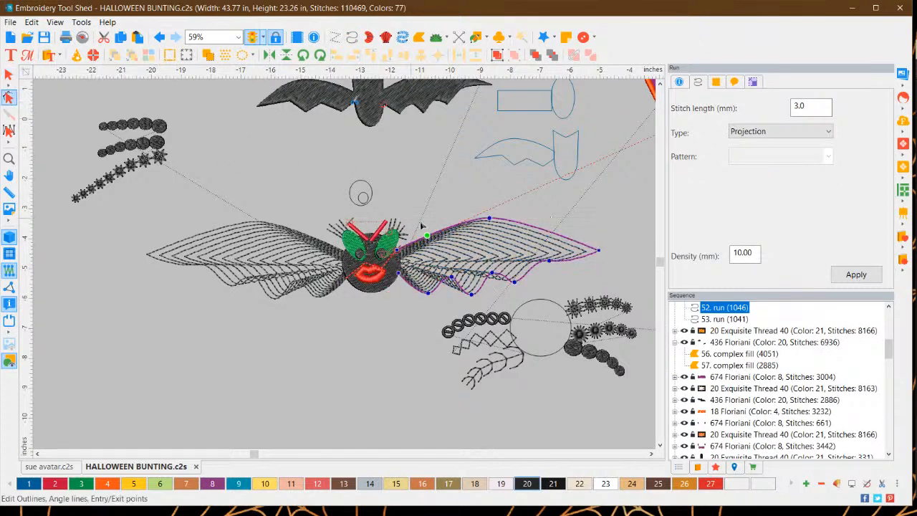
drag(427, 236, 396, 251)
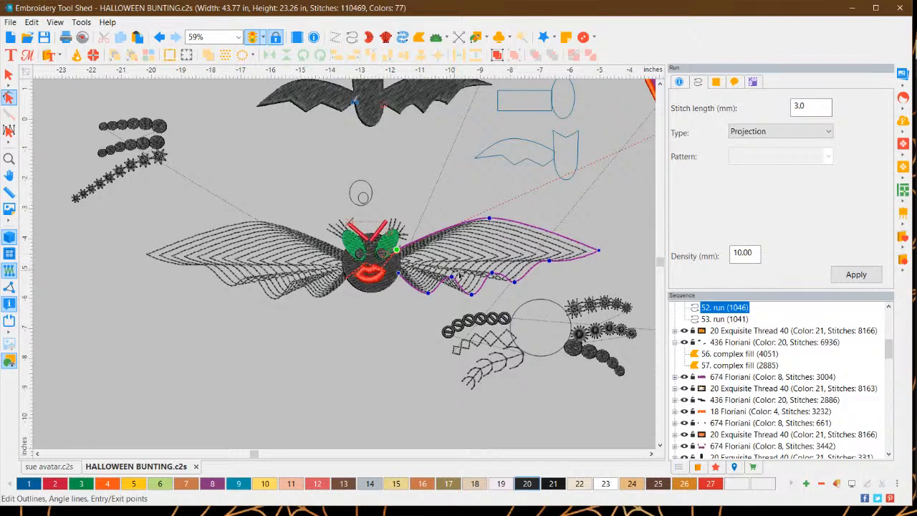
click(8, 74)
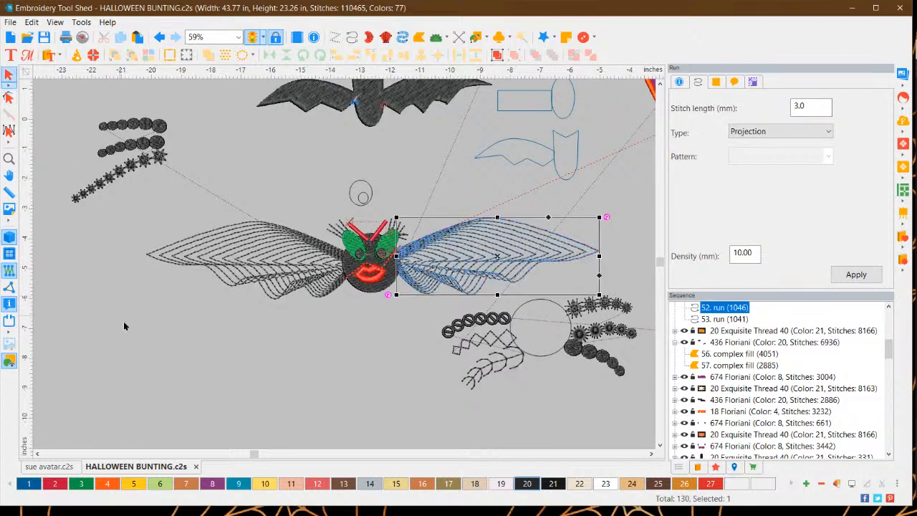
click(245, 404)
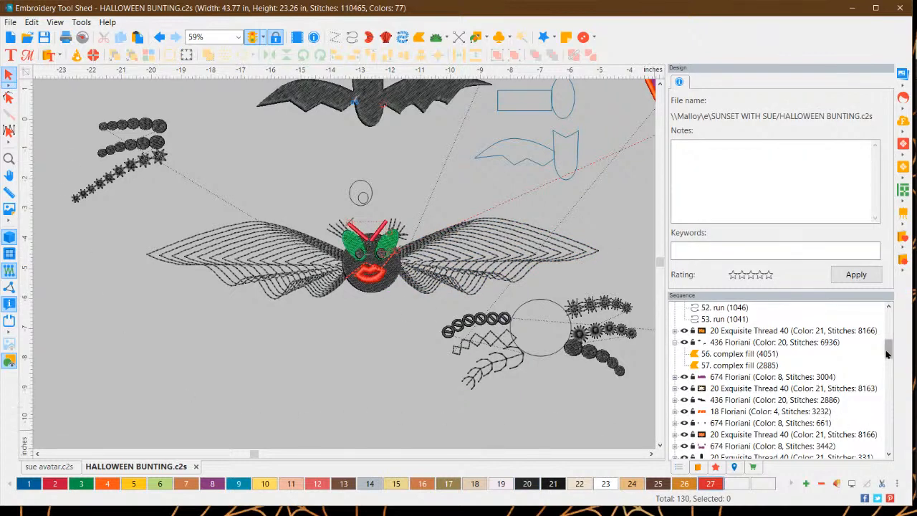
Recolor the connecting run at the end of the sequence to 436 Floriani, color 20.
click(888, 454)
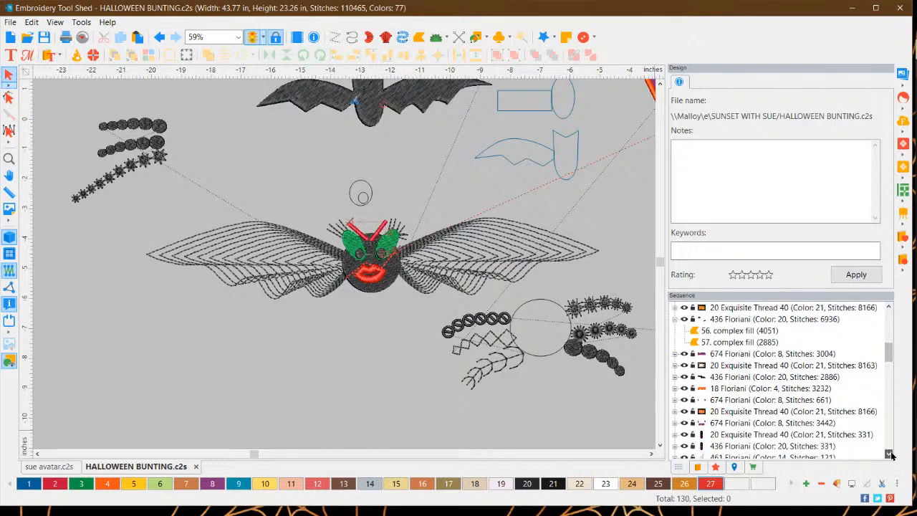
click(890, 454)
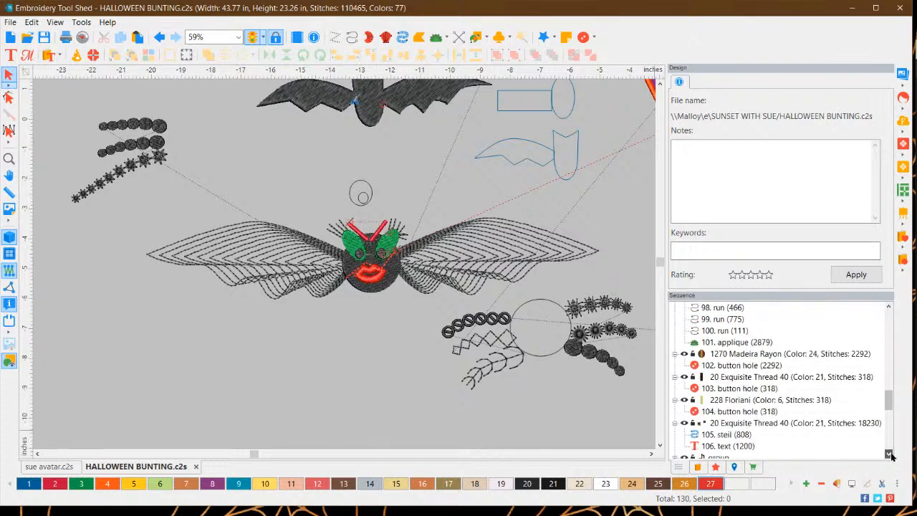
click(889, 454)
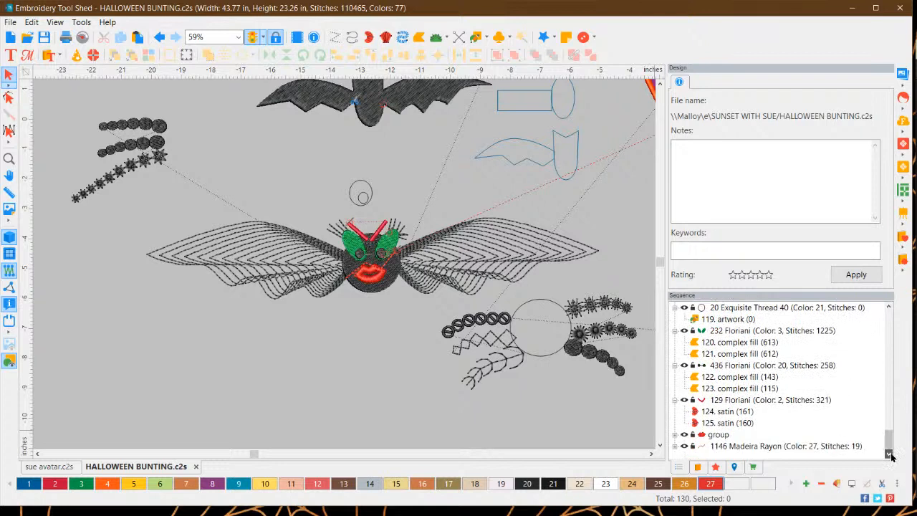
click(740, 446)
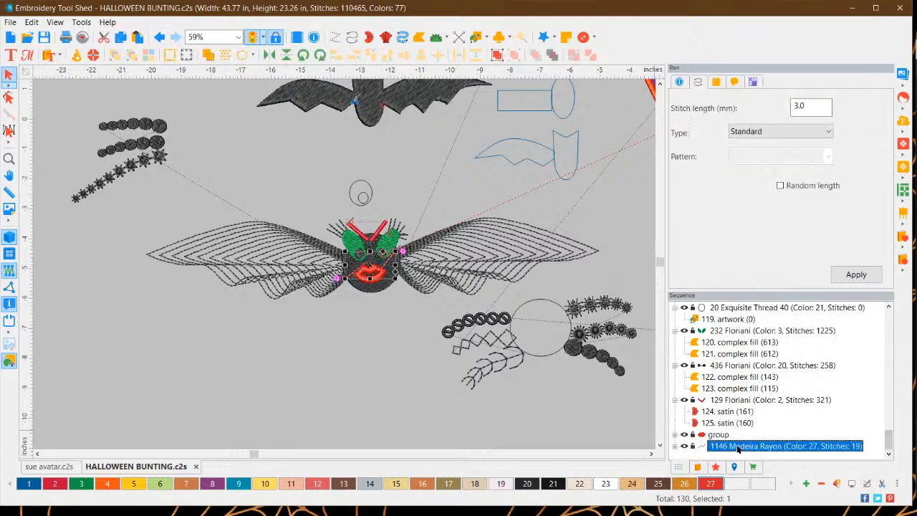
click(527, 483)
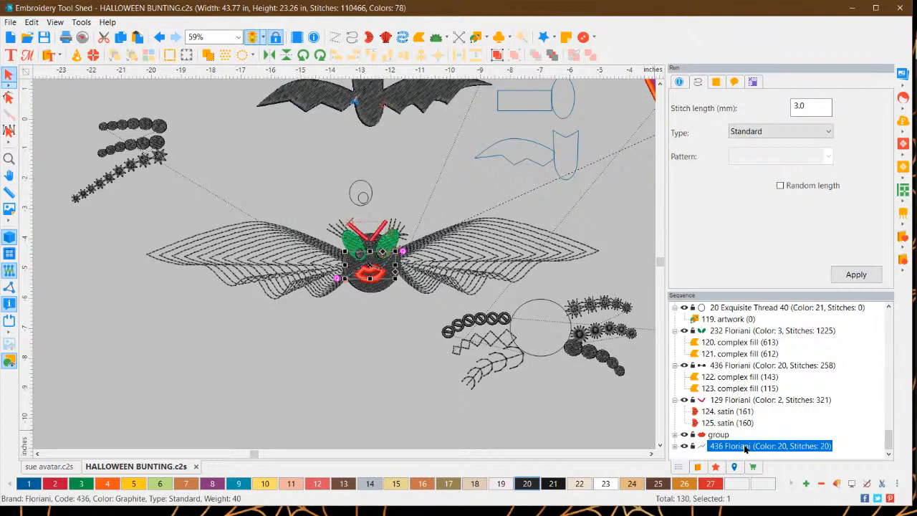
Reorder the connecting run in the sequence so it stitches before the creature's body fill.
drag(762, 444, 740, 309)
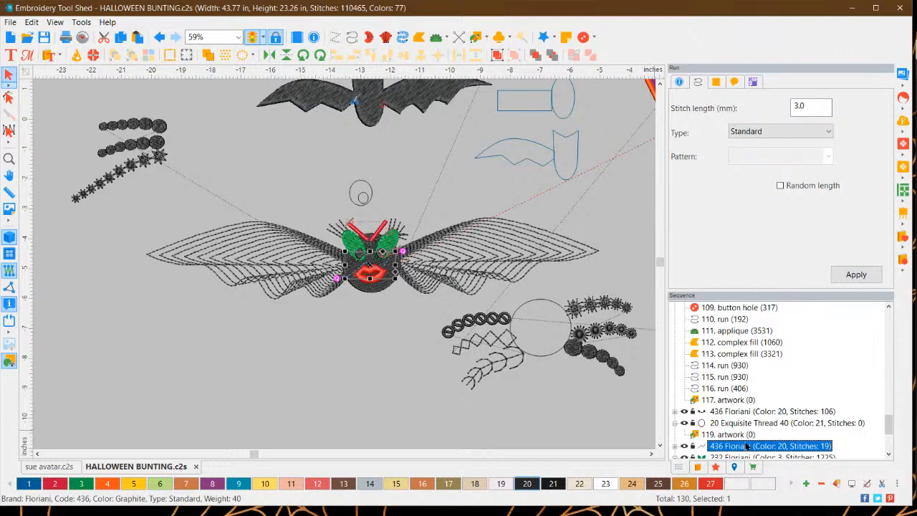
drag(746, 446, 738, 324)
click(340, 383)
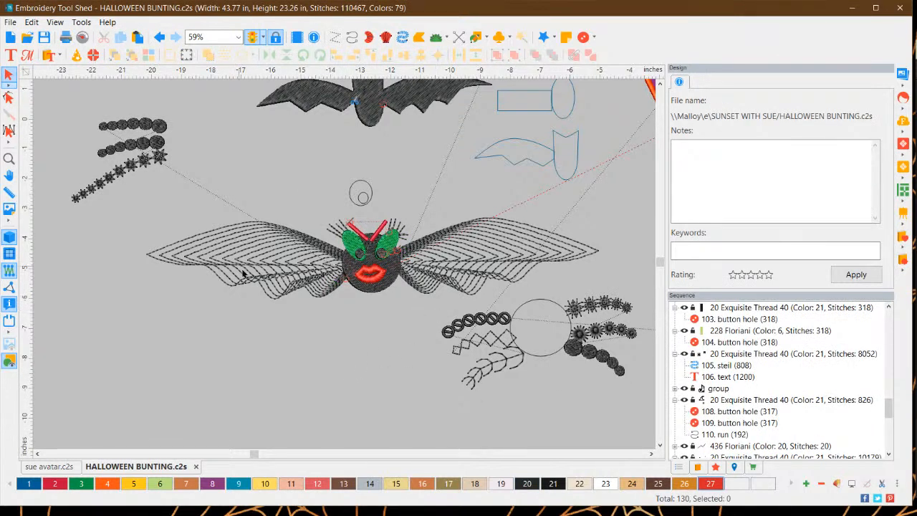
Inspect the start and stop points of the creature's round body fill.
click(394, 275)
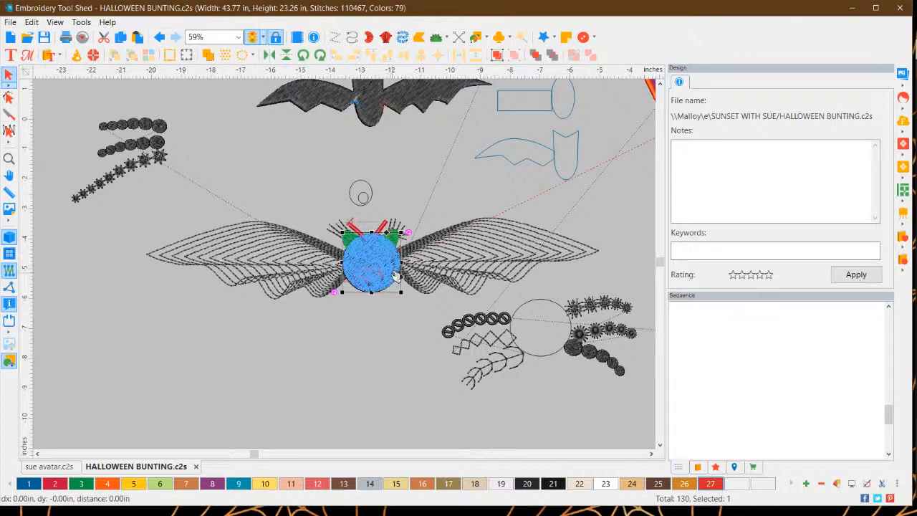
click(9, 98)
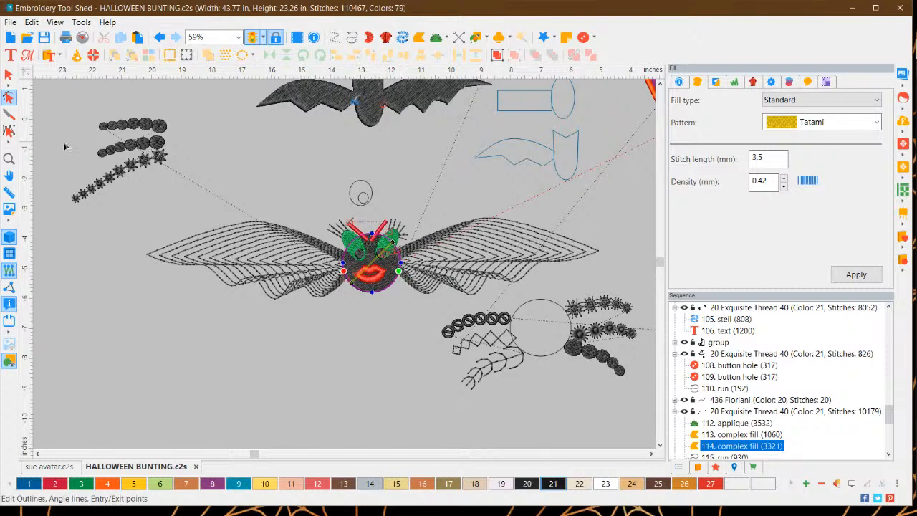
click(10, 84)
click(331, 385)
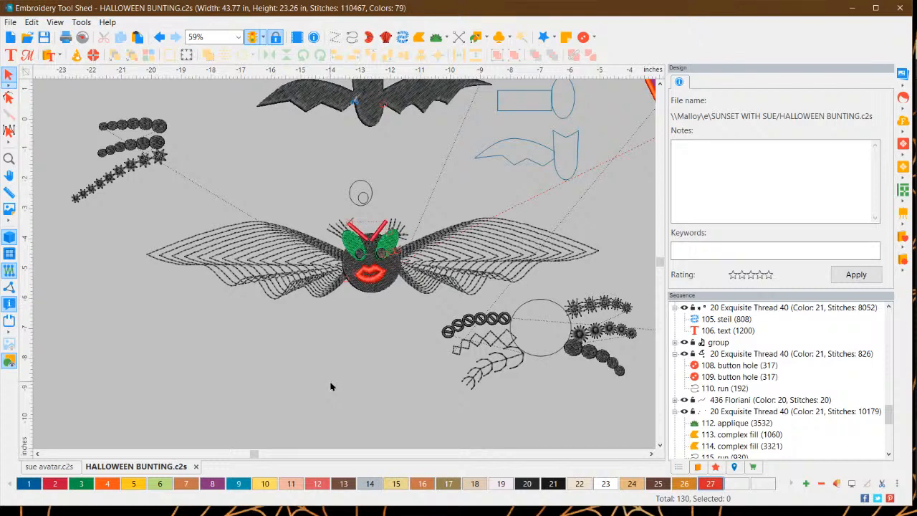
Examine the whole bunting layout and the settings of the ENTER sign's inner applique border.
scroll(350, 351, down, 2)
scroll(350, 351, down, 3)
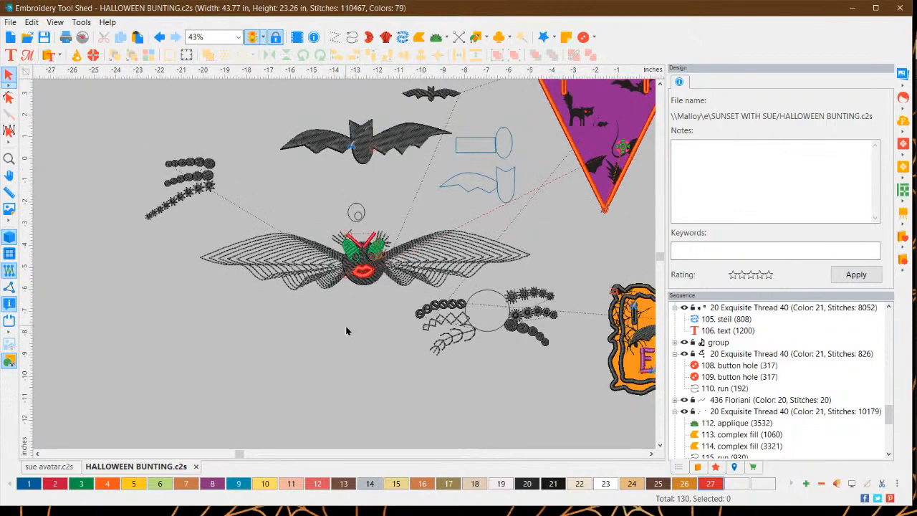
scroll(349, 346, down, 4)
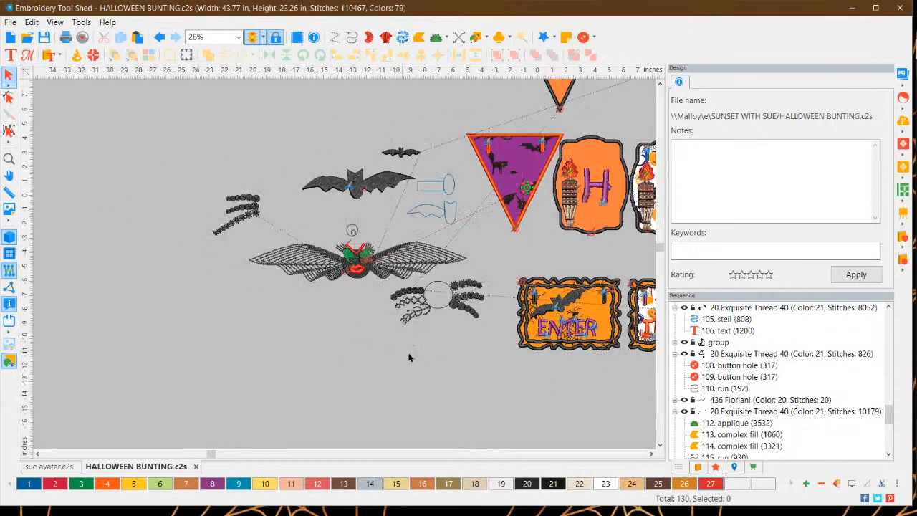
scroll(645, 344, up, 1)
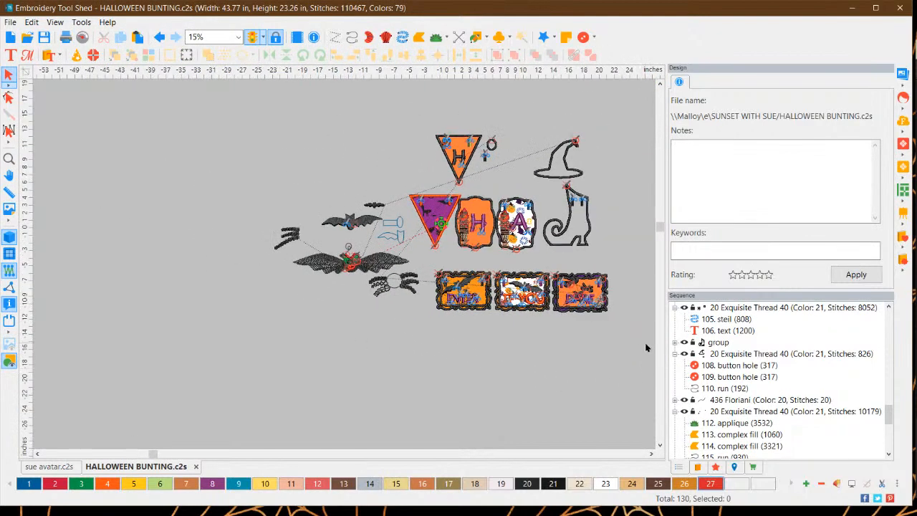
click(651, 455)
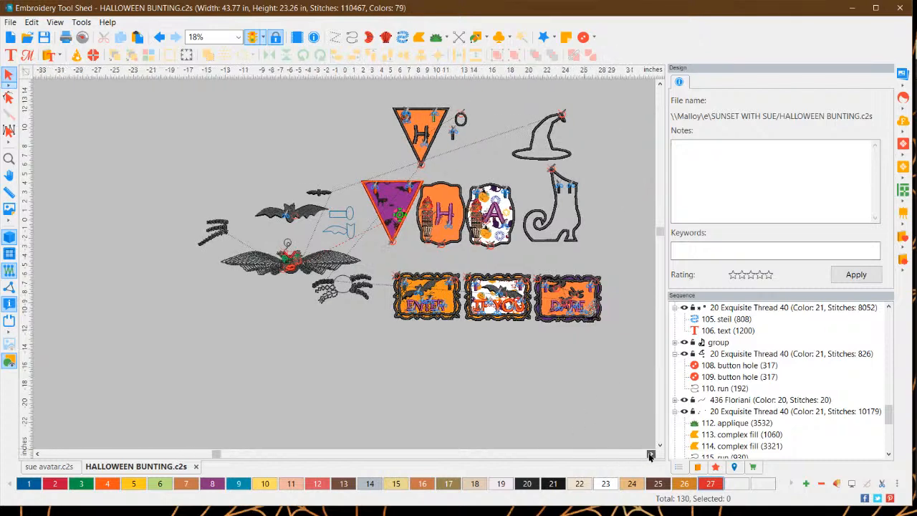
scroll(344, 324, up, 3)
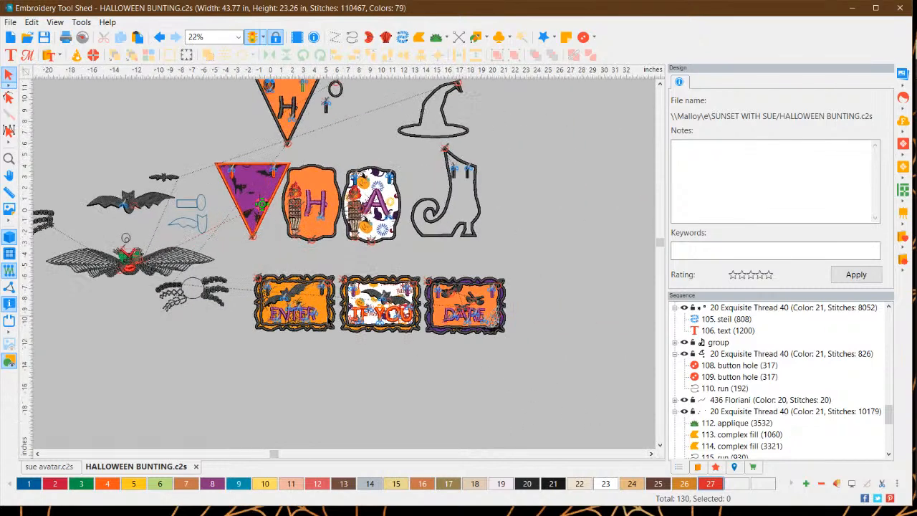
scroll(343, 330, up, 2)
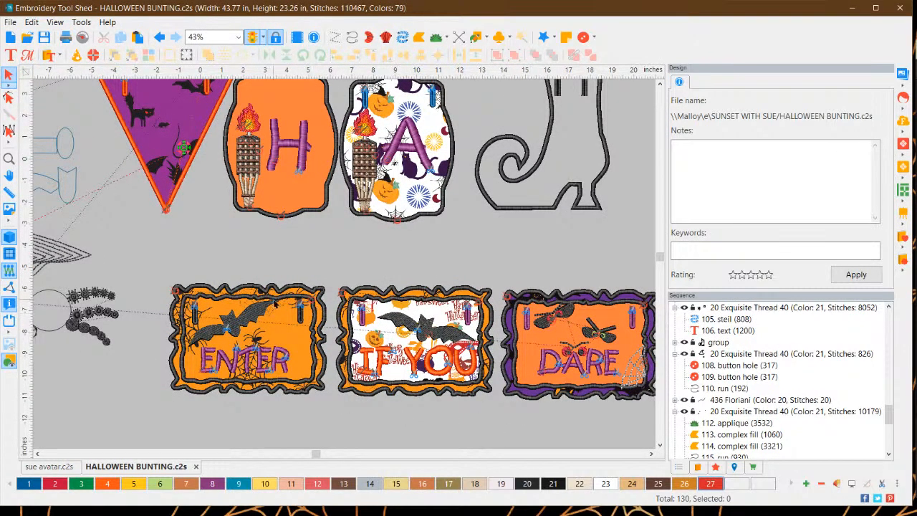
click(276, 304)
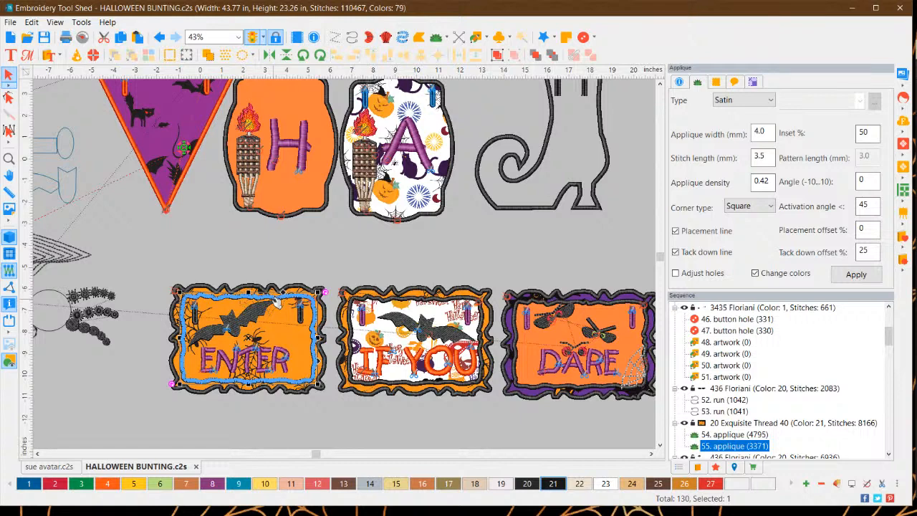
click(329, 261)
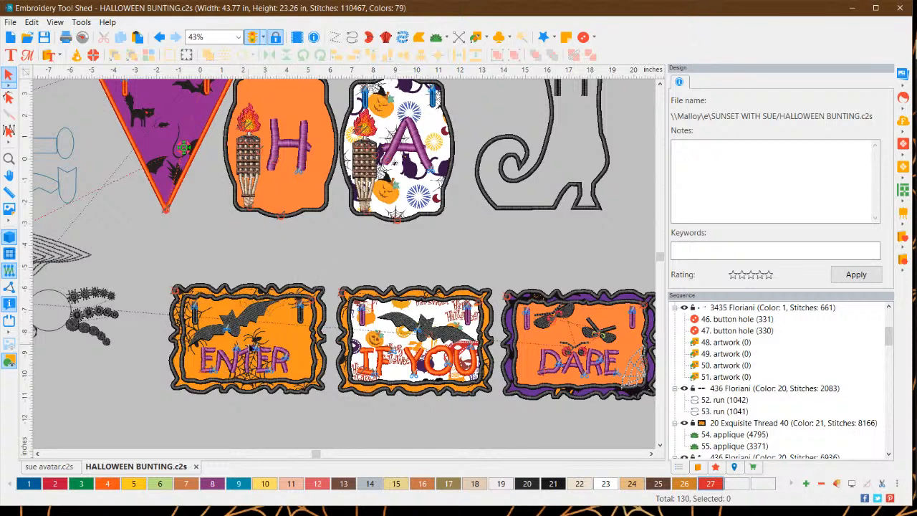
Look closely at the bats on the IF YOU sign and the winged creatures on the DARE sign.
scroll(237, 367, up, 2)
scroll(215, 366, up, 1)
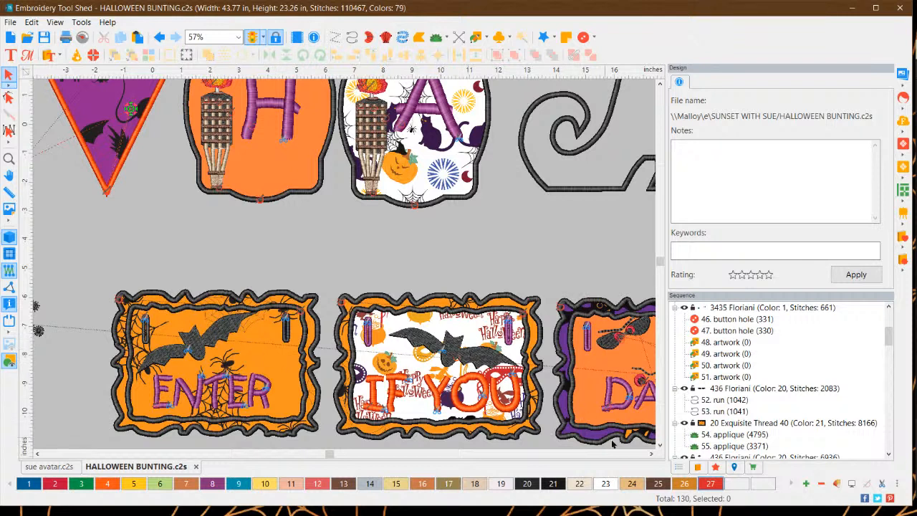
click(651, 454)
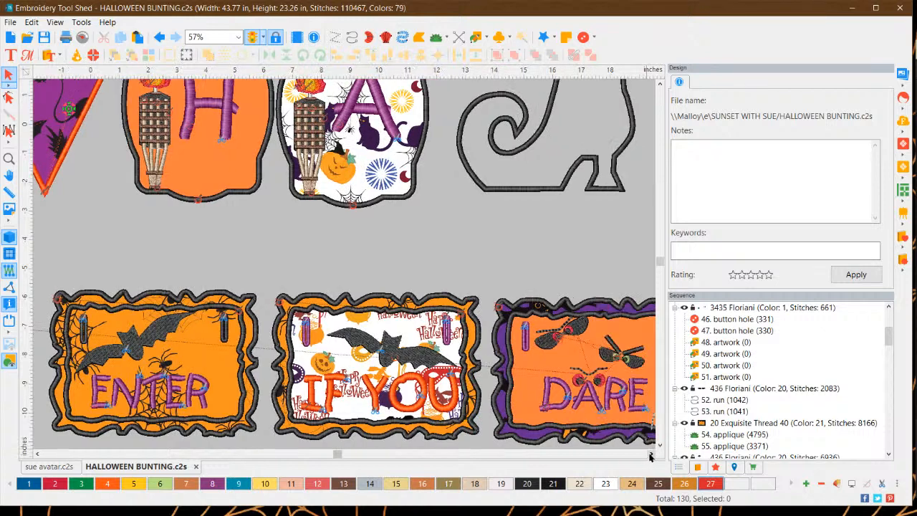
click(651, 454)
click(651, 453)
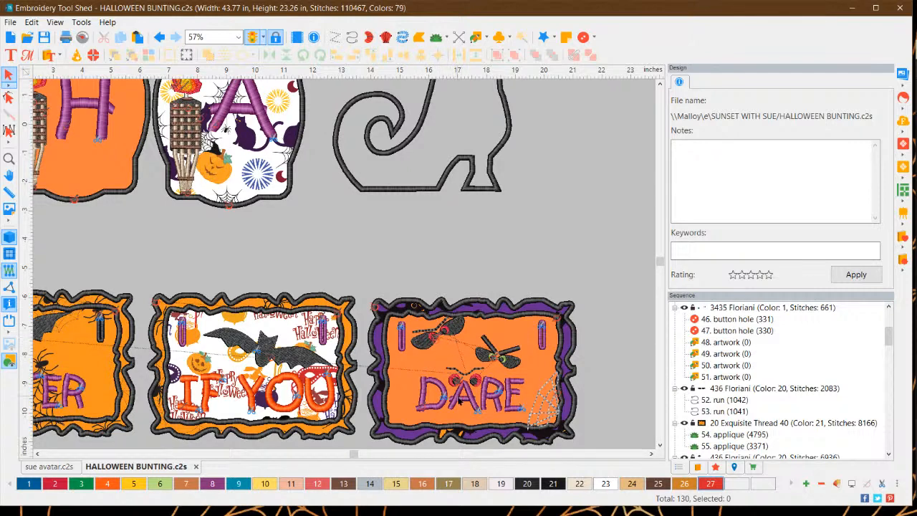
Trace the spider web in the lower corner of the DARE sign with one continuous standard run at 3.0 mm stitch length.
scroll(495, 431, up, 2)
click(660, 446)
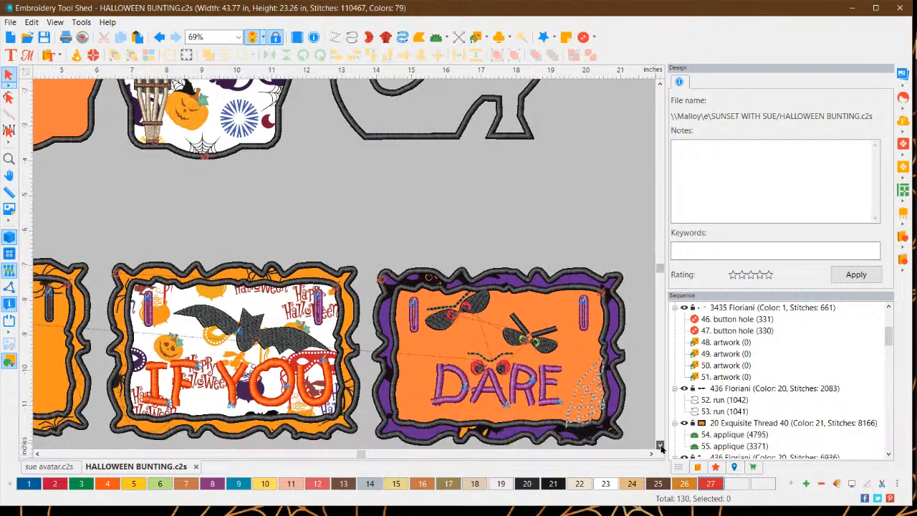
click(660, 446)
click(660, 446)
scroll(486, 324, up, 1)
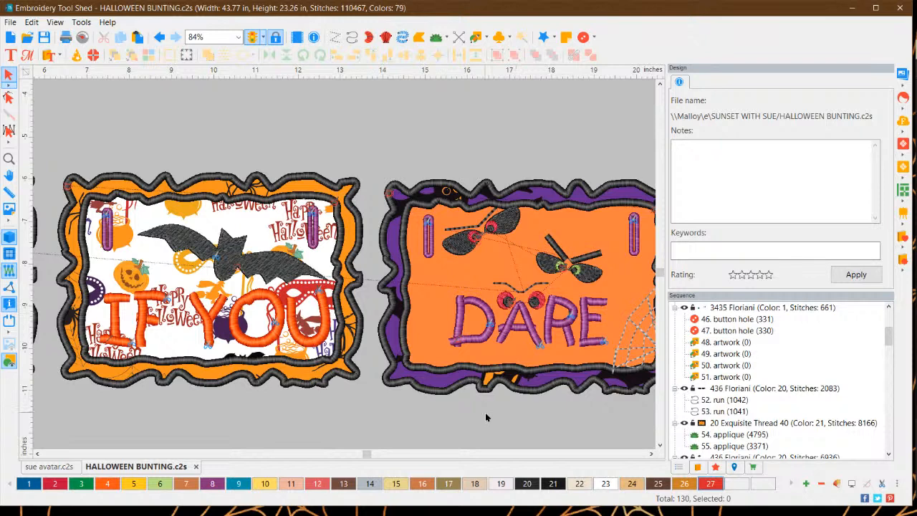
click(651, 453)
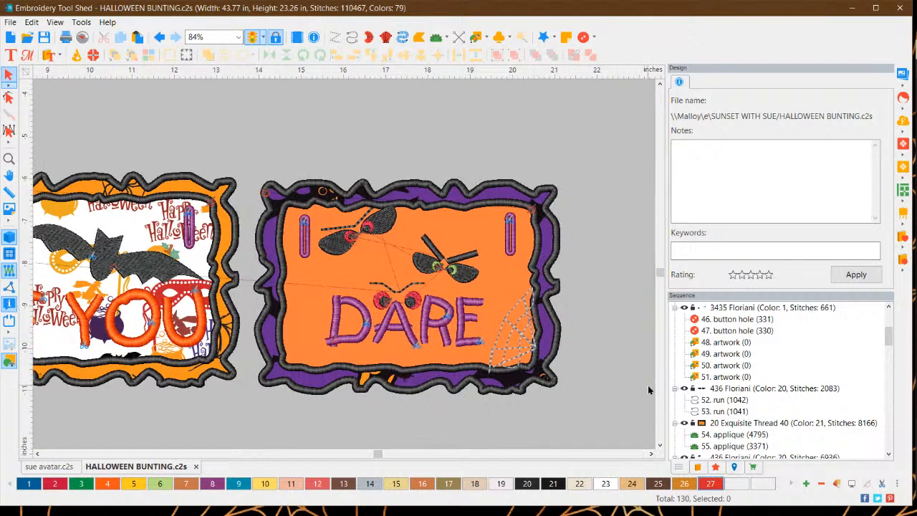
click(352, 38)
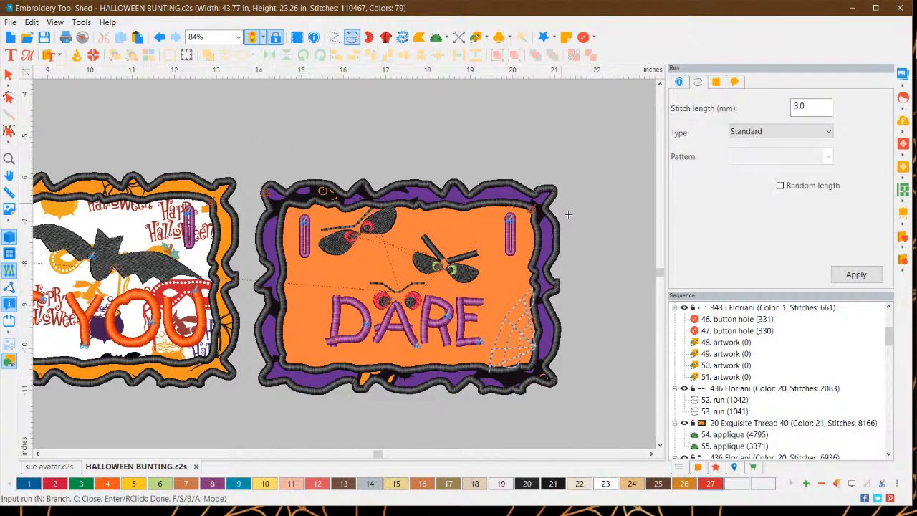
click(535, 347)
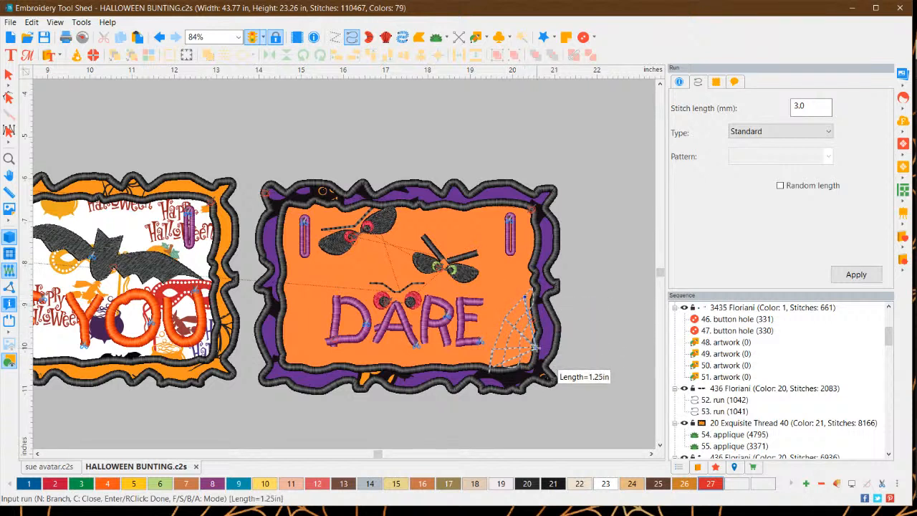
click(493, 307)
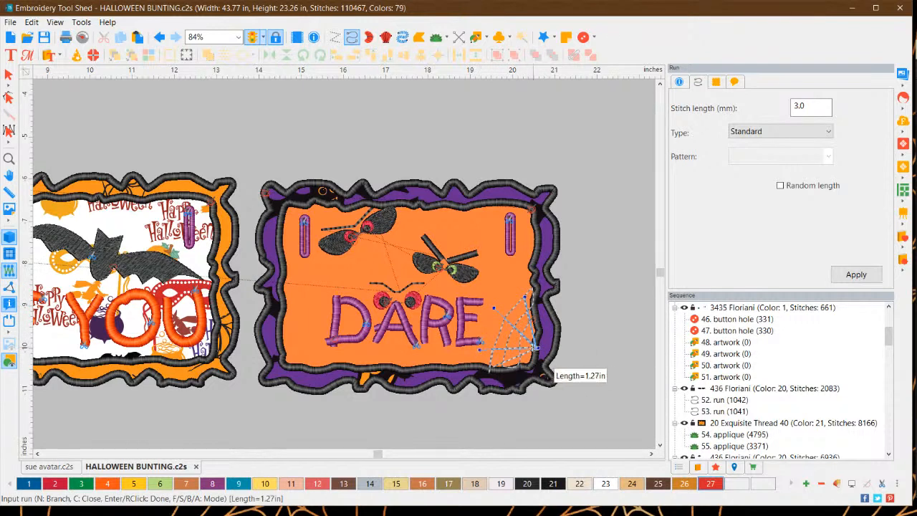
click(486, 373)
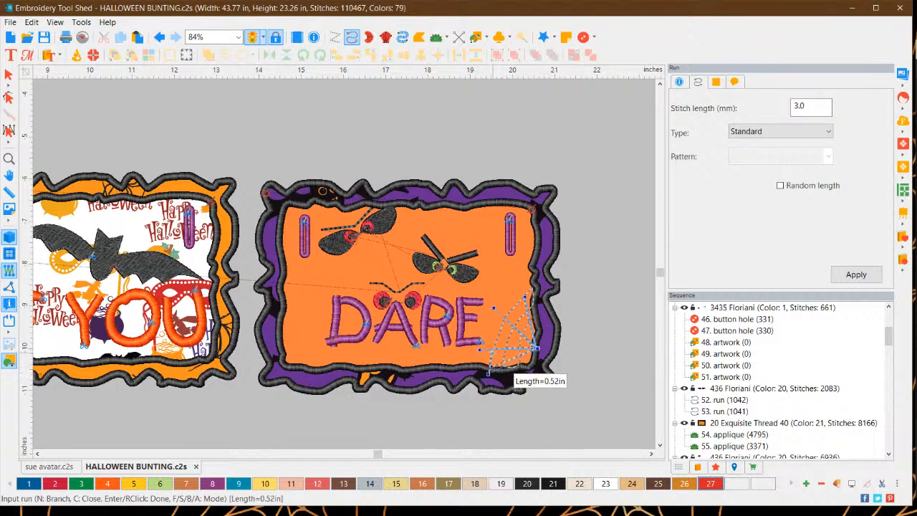
click(536, 348)
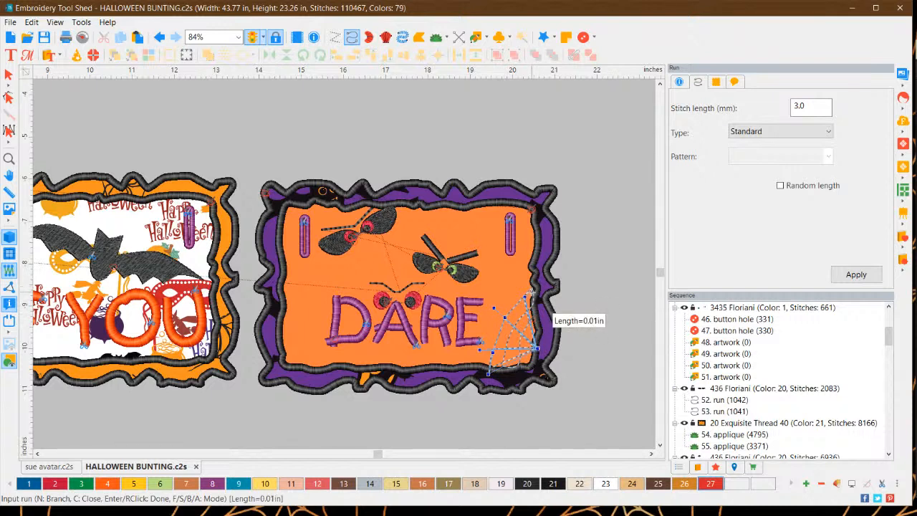
click(530, 296)
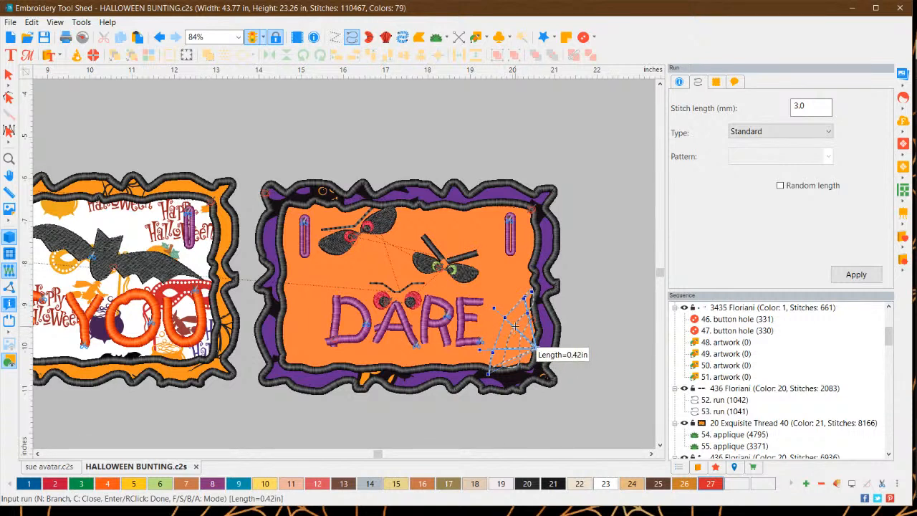
click(503, 374)
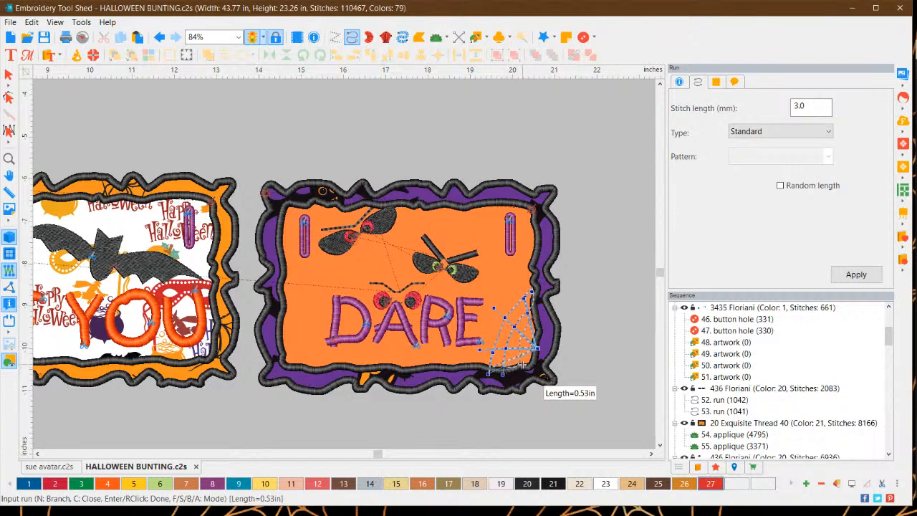
click(521, 357)
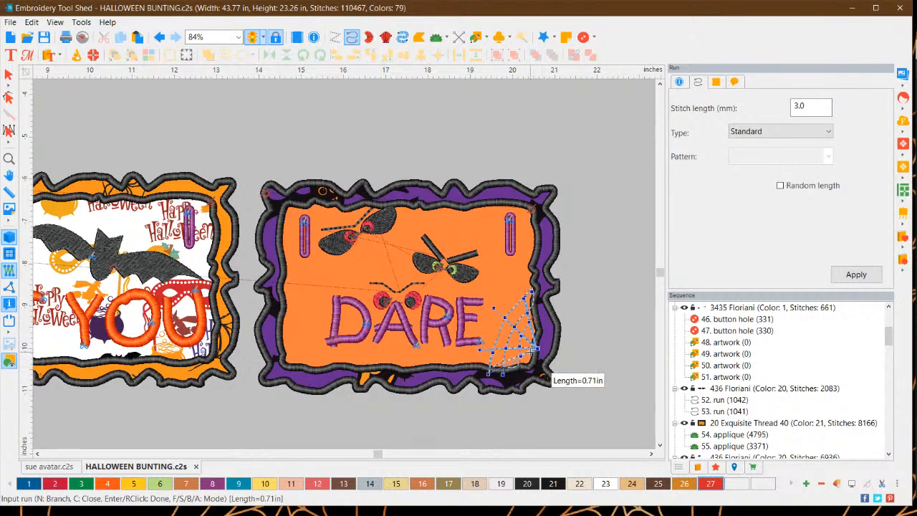
click(535, 348)
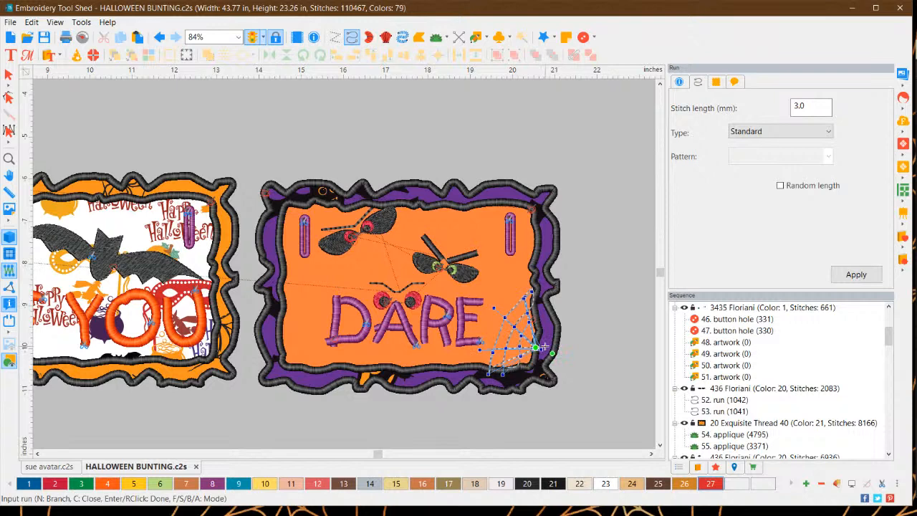
right_click(545, 347)
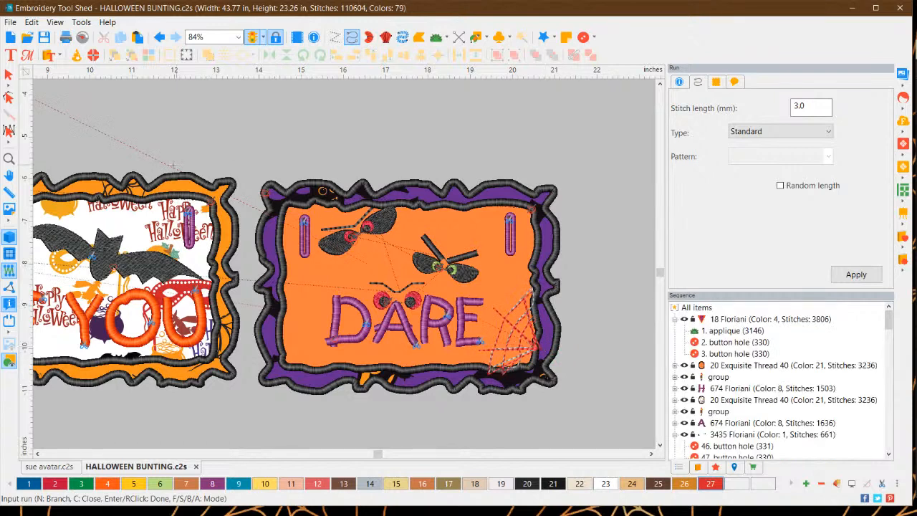
Move the traced web run off the DARE sign onto the empty area beside its upper part.
click(9, 74)
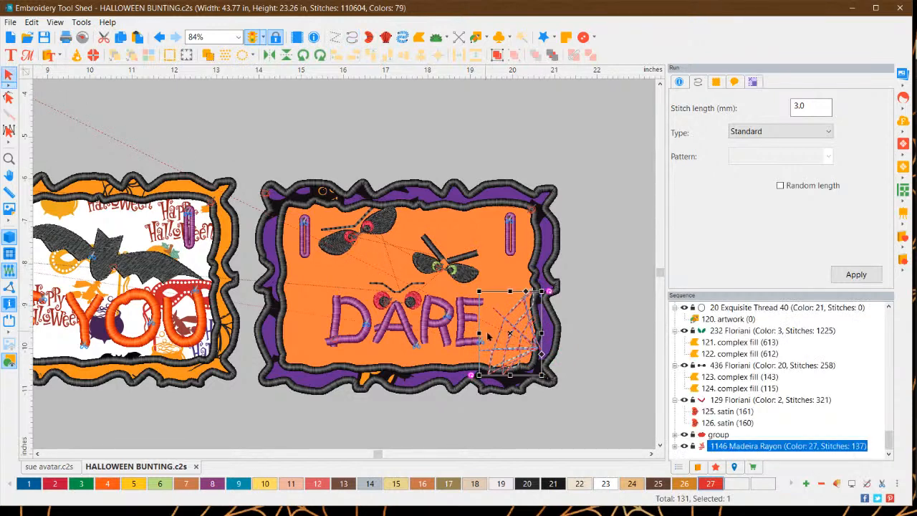
drag(522, 342, 614, 226)
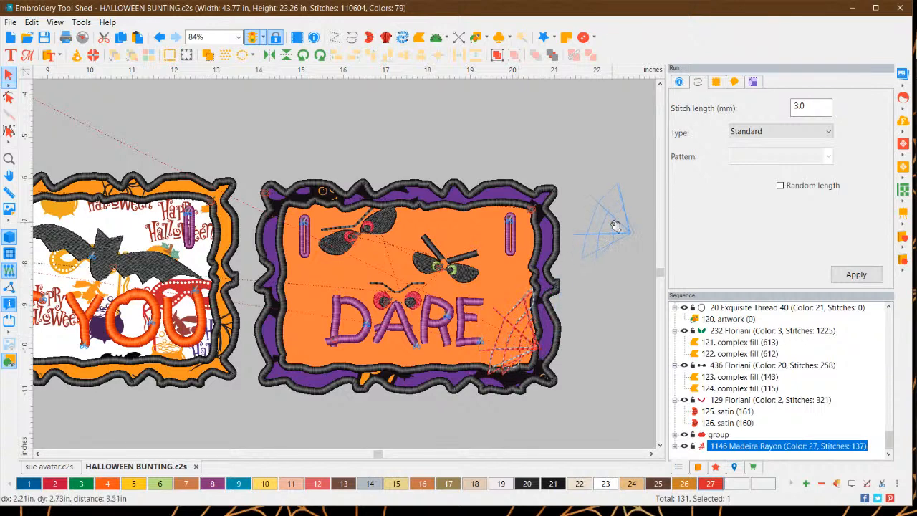
click(591, 333)
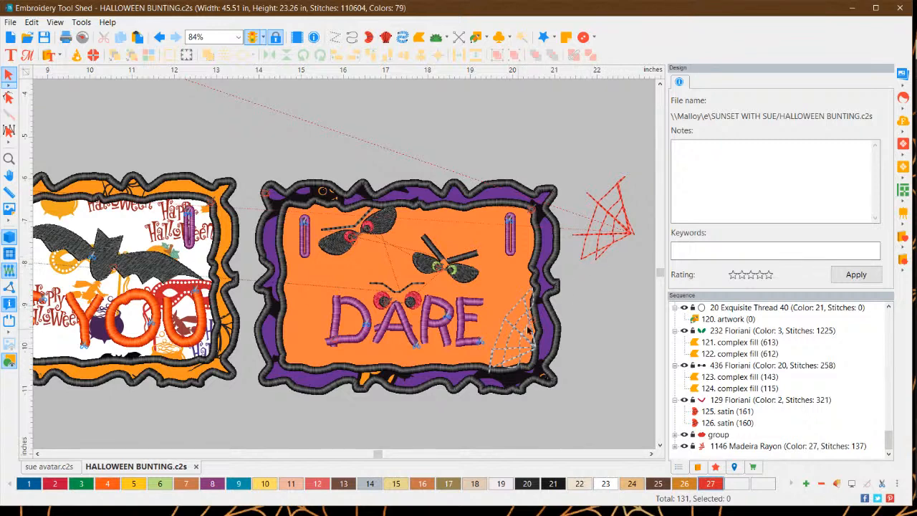
Reshape the traced web run by moving its outline nodes and stop point, and delete that run.
click(609, 248)
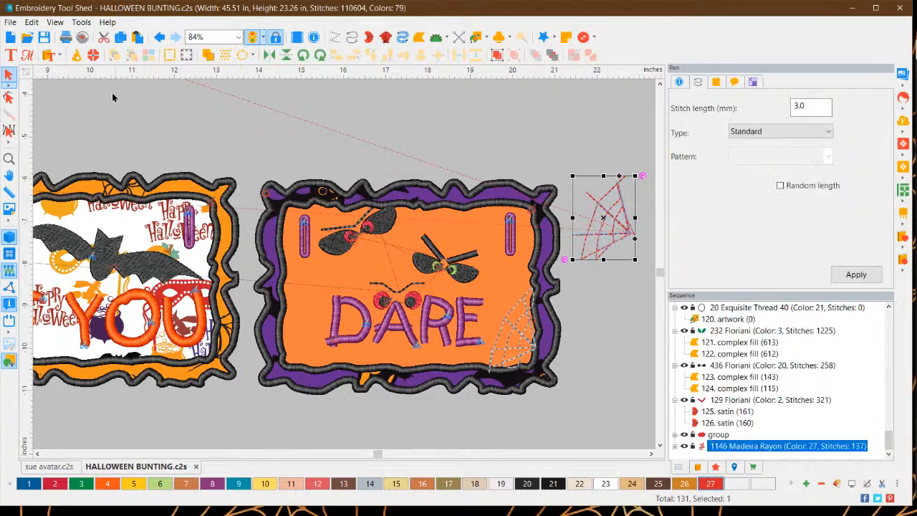
click(9, 97)
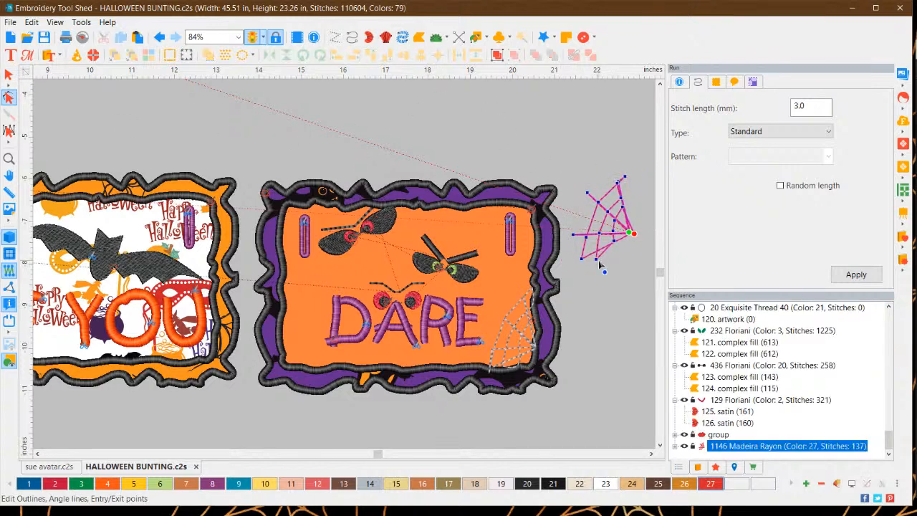
drag(597, 262, 610, 167)
drag(635, 234, 628, 231)
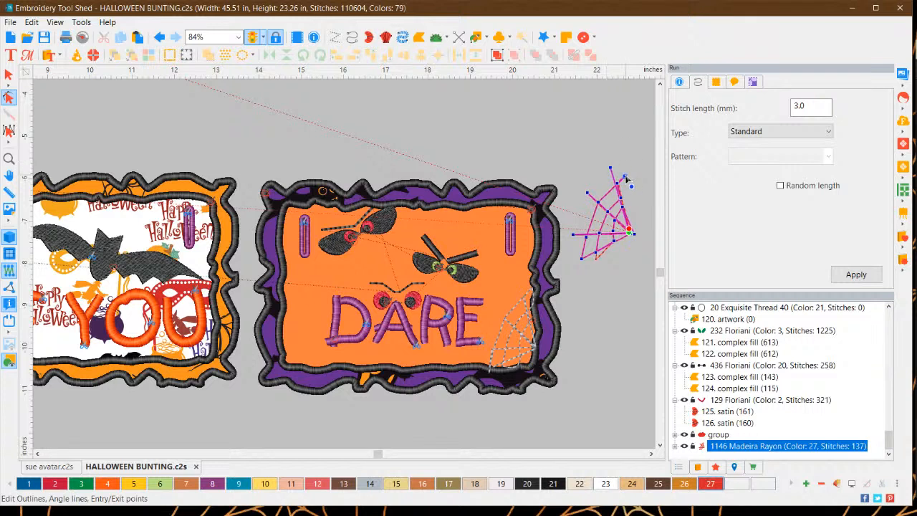
drag(625, 177, 618, 184)
click(847, 278)
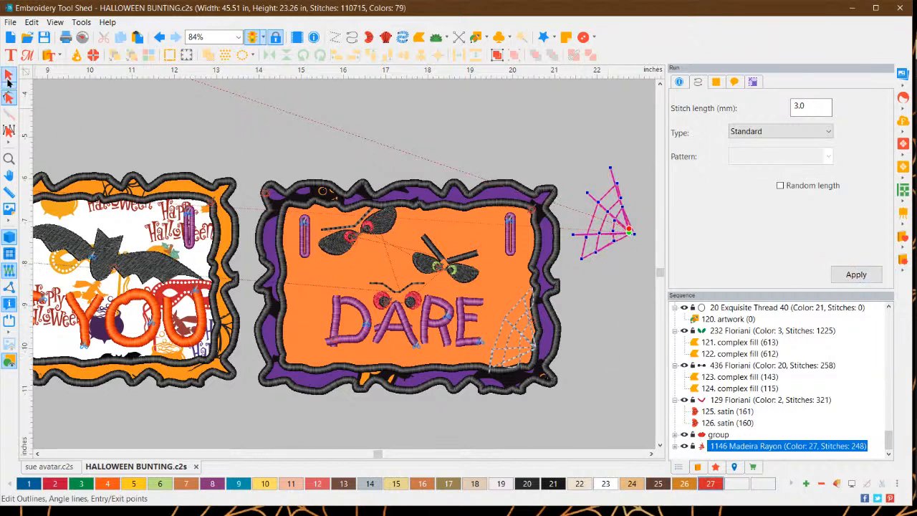
click(9, 76)
click(597, 309)
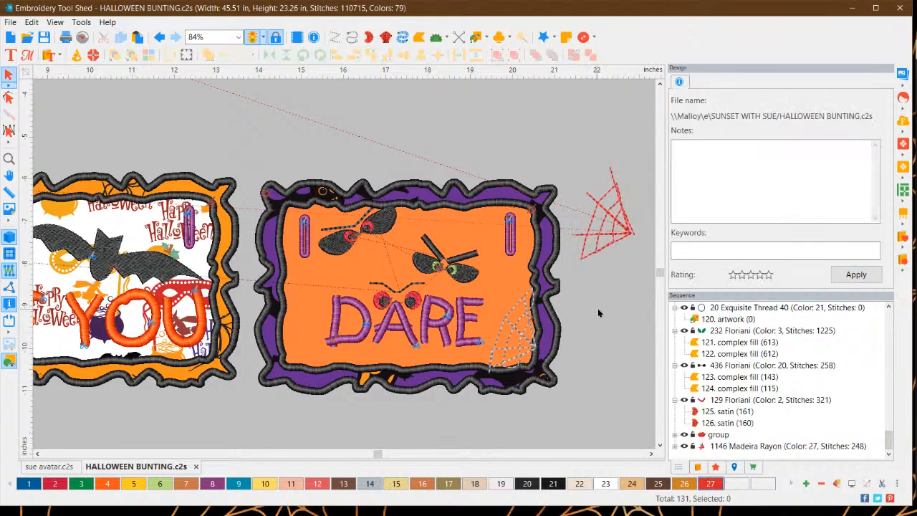
click(628, 233)
key(Delete)
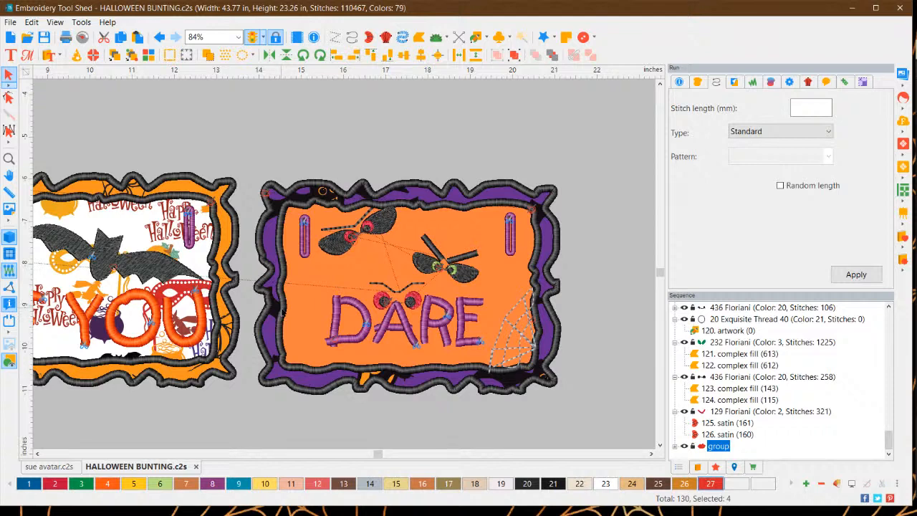
Inspect the applique settings of the DARE sign's wavy outer border.
scroll(237, 302, down, 1)
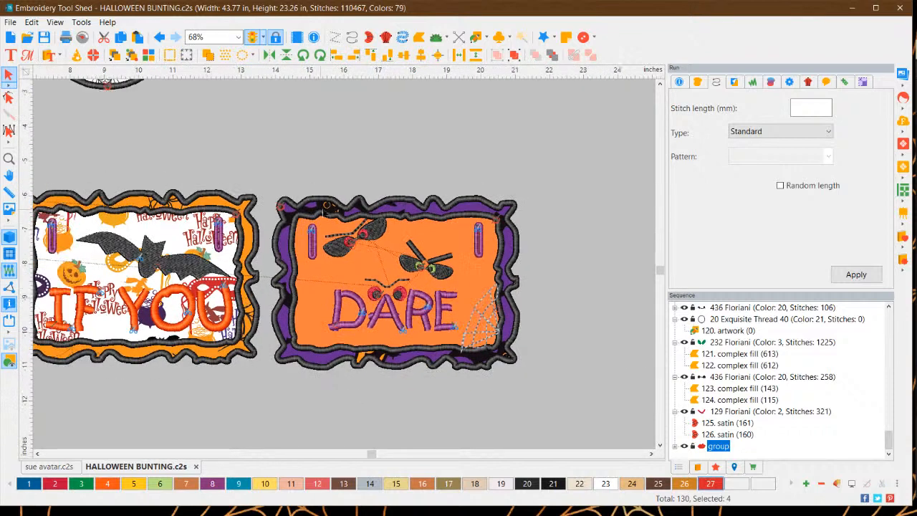
click(370, 211)
click(562, 332)
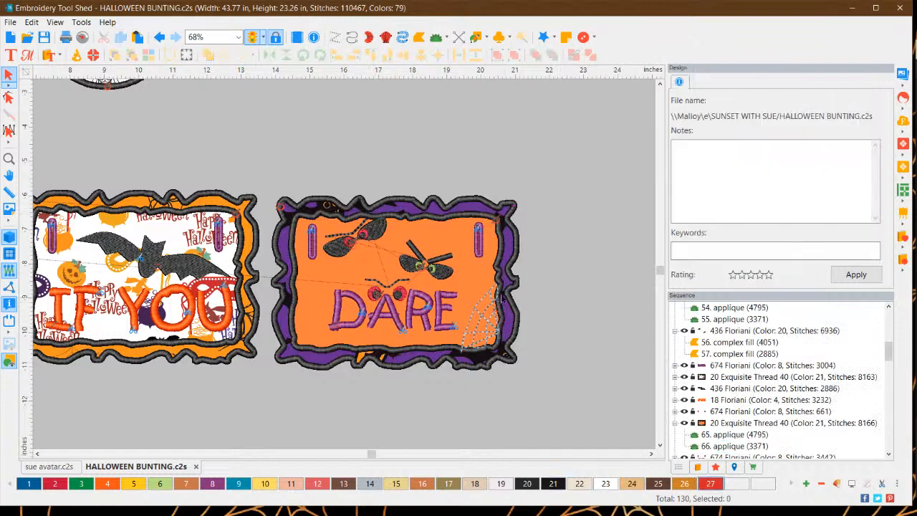
click(521, 244)
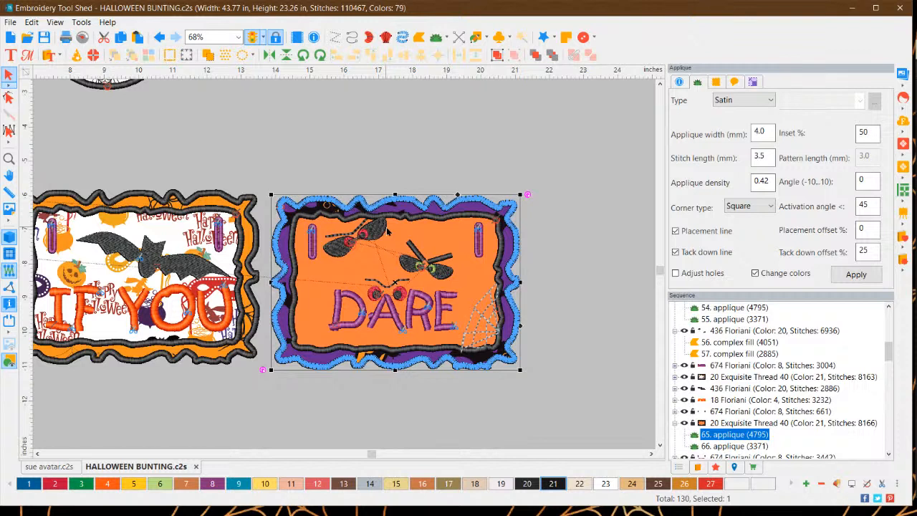
click(534, 154)
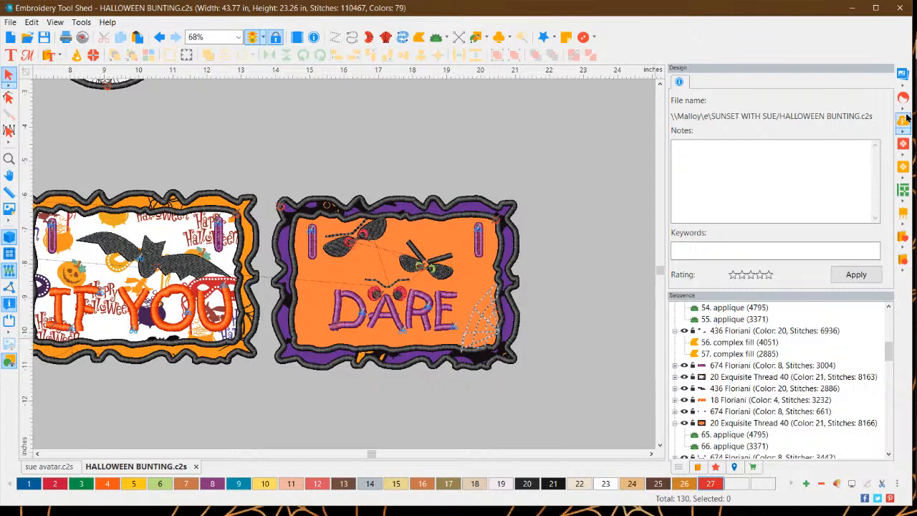
Add the Bat-01 outline from the Holiday category of the frame library to the design.
click(901, 271)
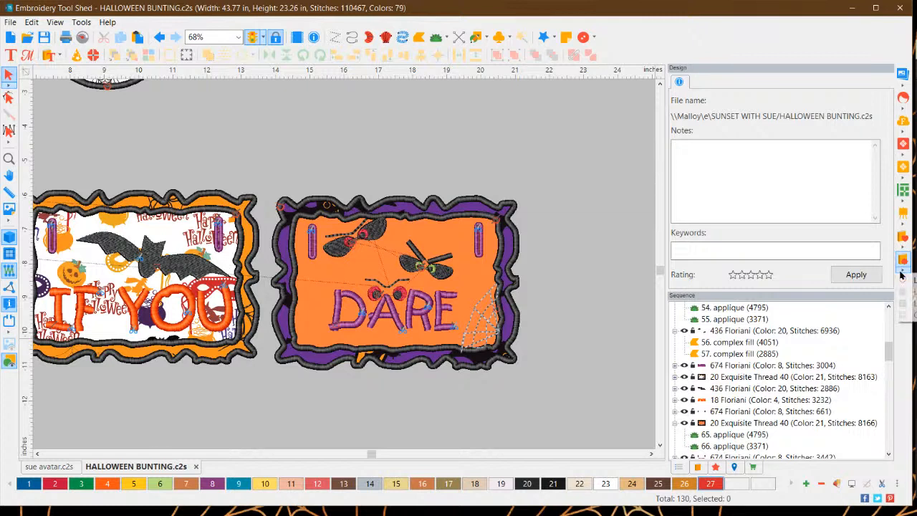
click(904, 281)
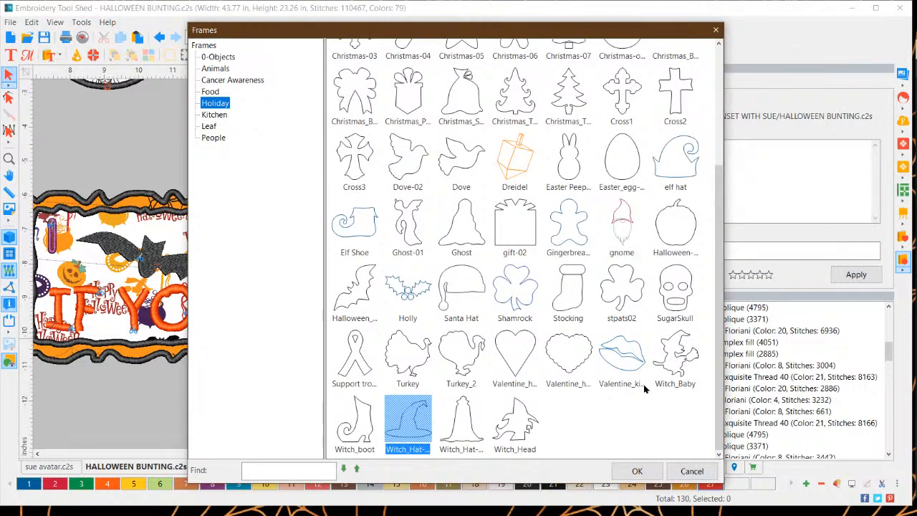
scroll(441, 191, up, 3)
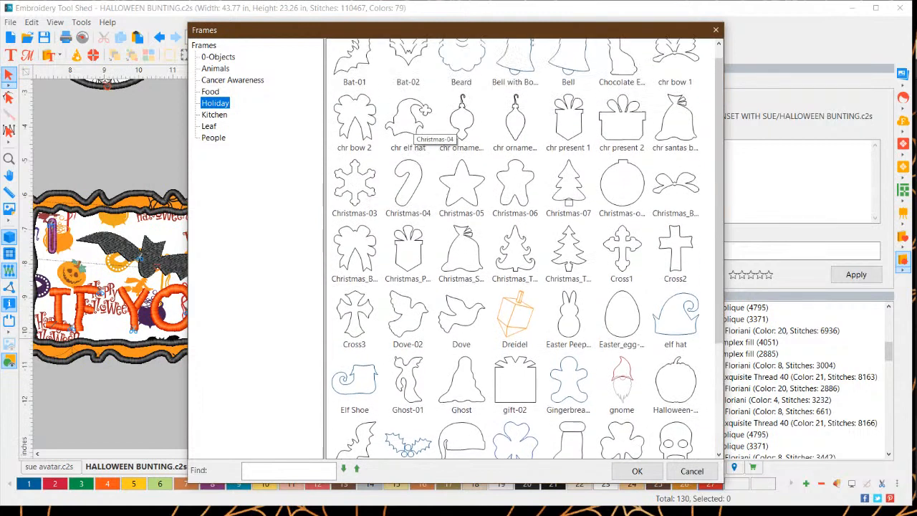
scroll(423, 140, up, 1)
click(355, 70)
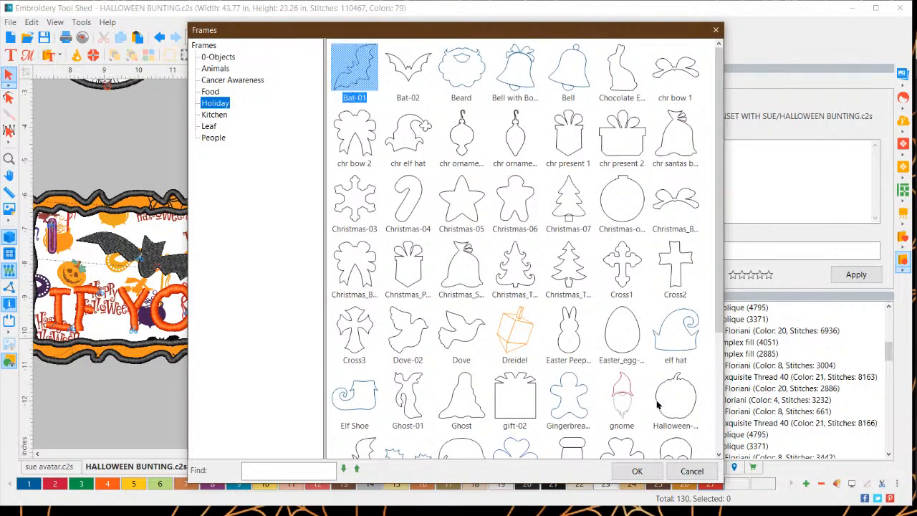
click(636, 471)
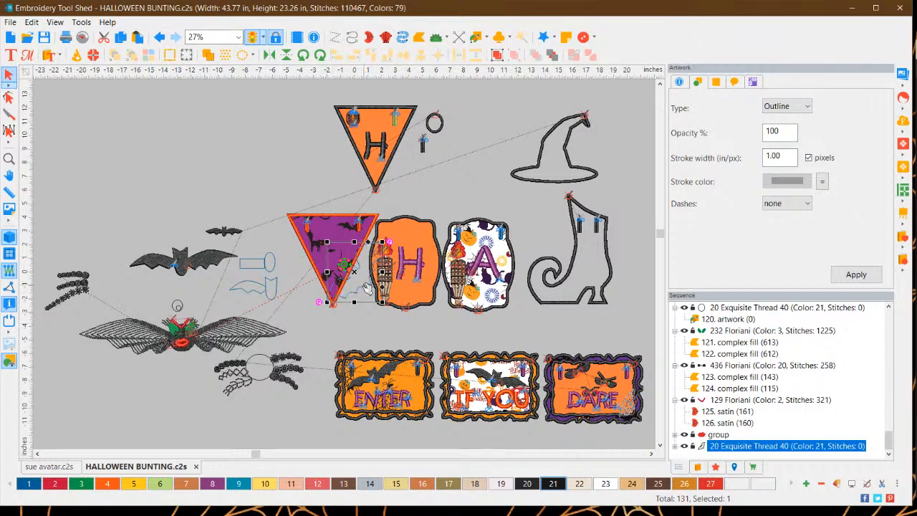
Rotate the bat outline level, enlarge it to about 13 in wide, and place it in the empty space above the small bats.
drag(365, 288, 215, 166)
click(245, 139)
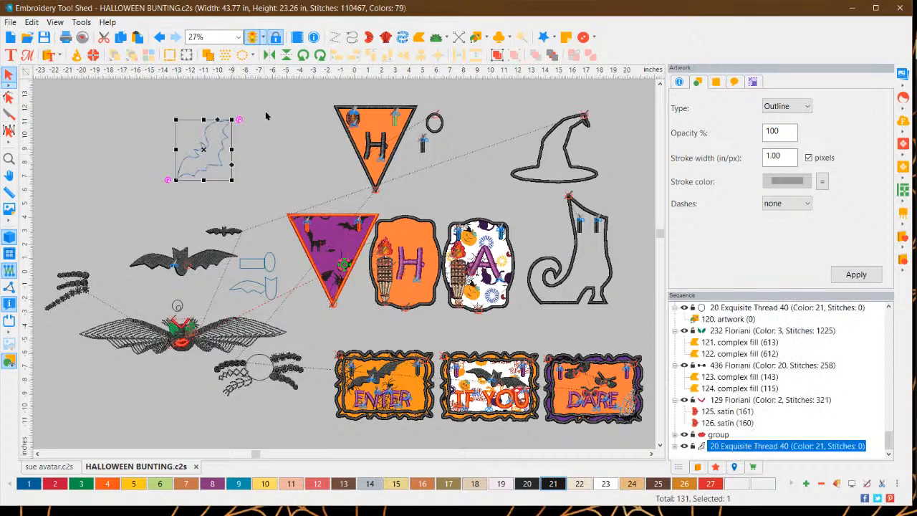
drag(239, 119, 343, 205)
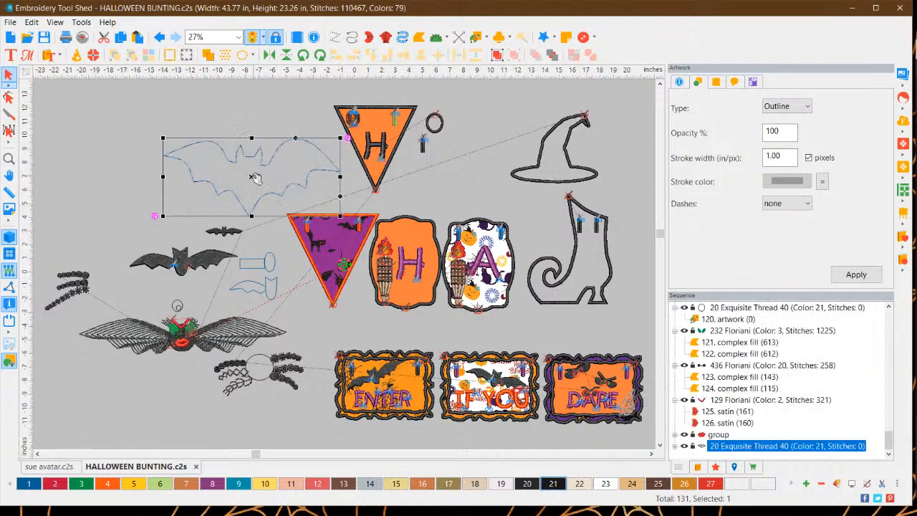
drag(253, 180, 213, 146)
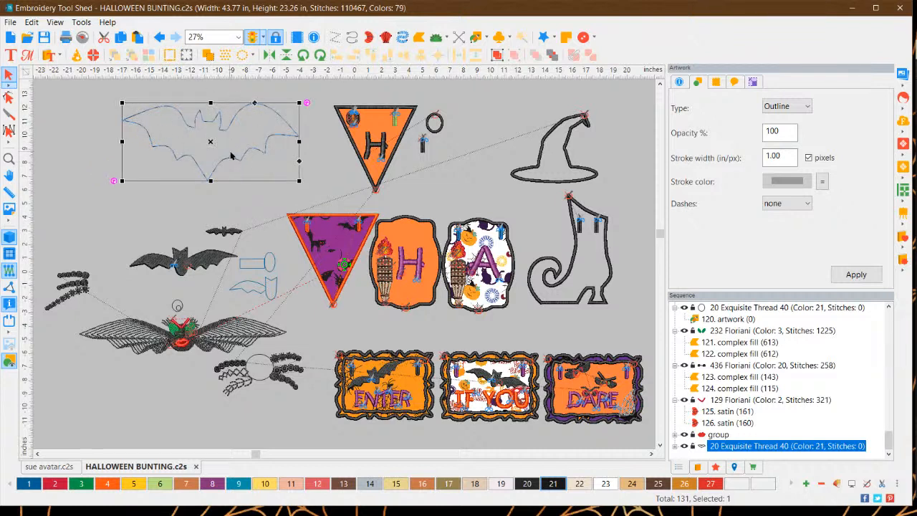
Convert the large bat outline into a lace shape with a grid fill and a steil border.
click(903, 272)
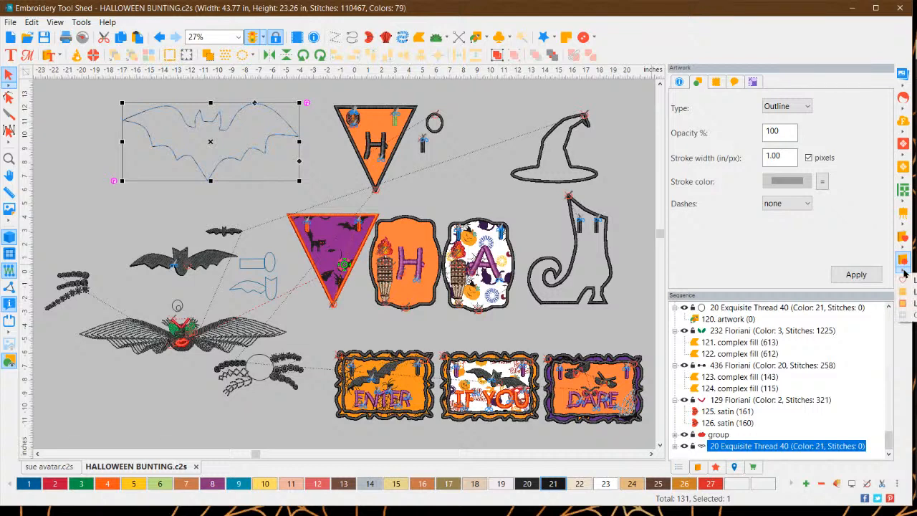
click(912, 306)
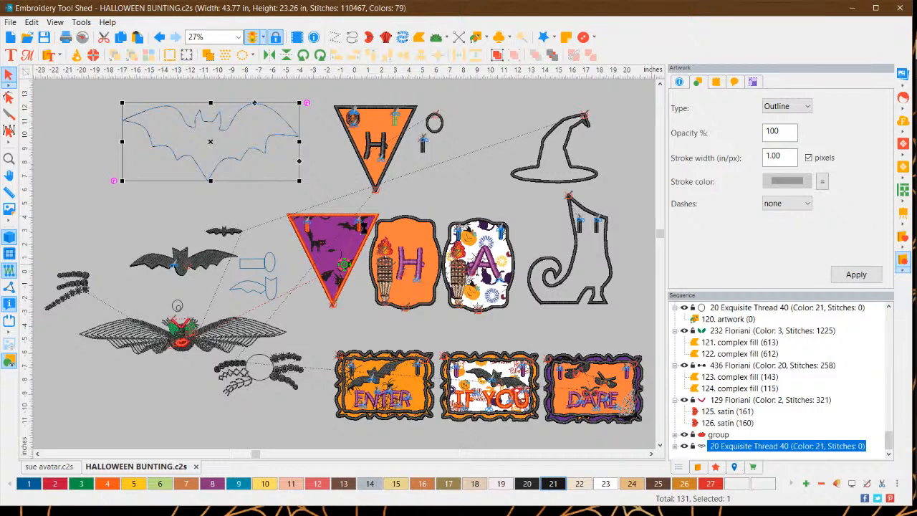
click(322, 162)
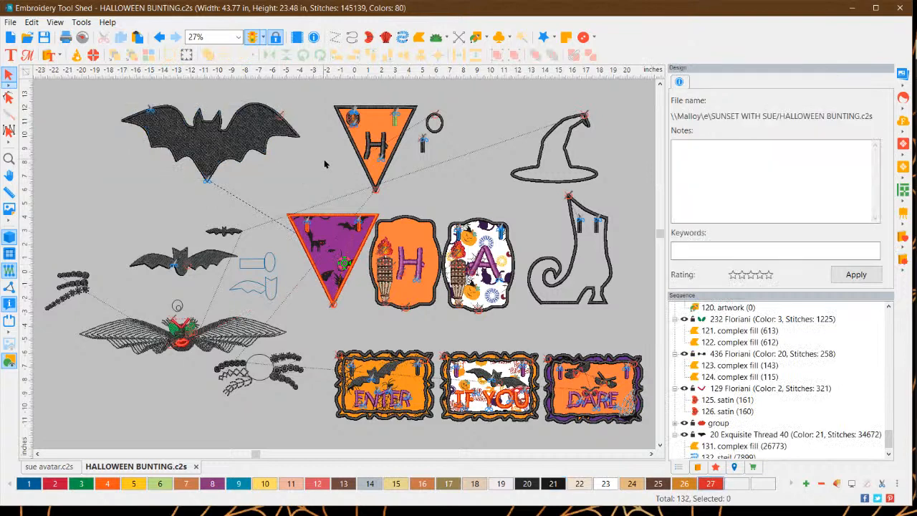
Pull the lace bat's fill away from its border, open its transform settings, and undo the move.
scroll(206, 146, up, 1)
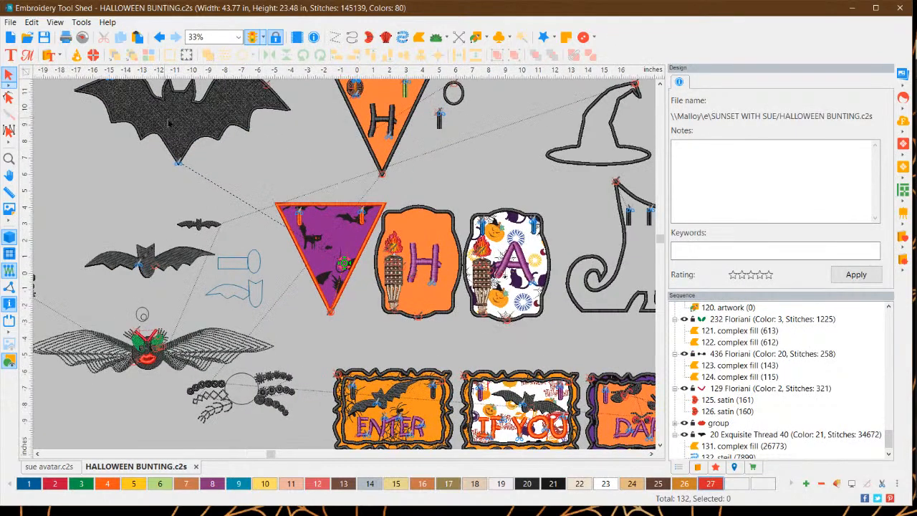
drag(190, 126, 210, 164)
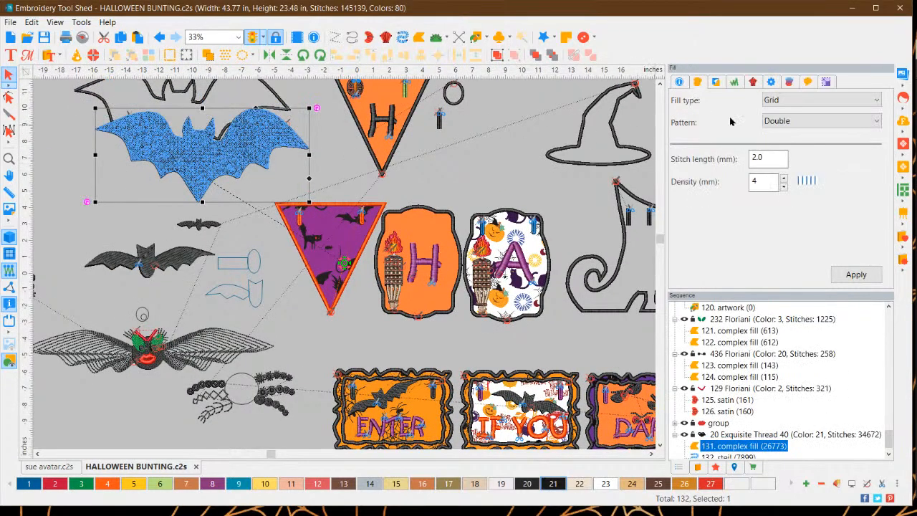
click(827, 81)
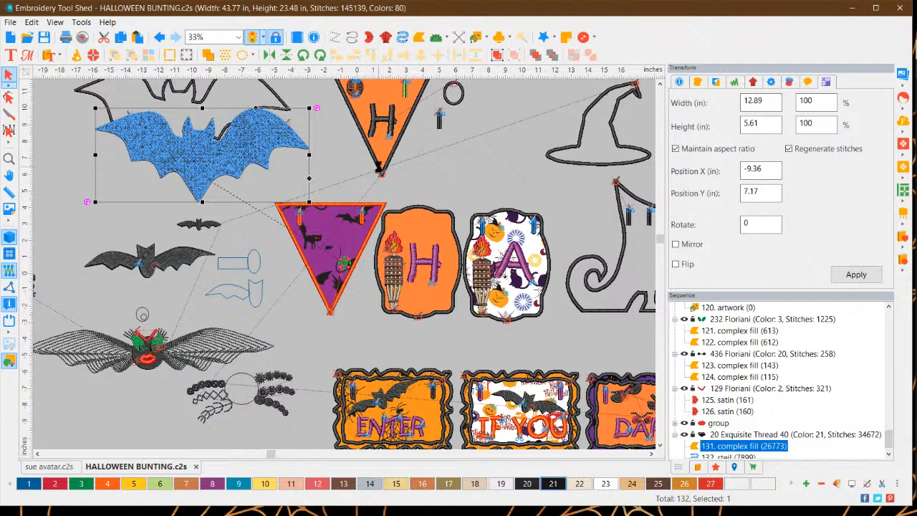
key(ctrl+z)
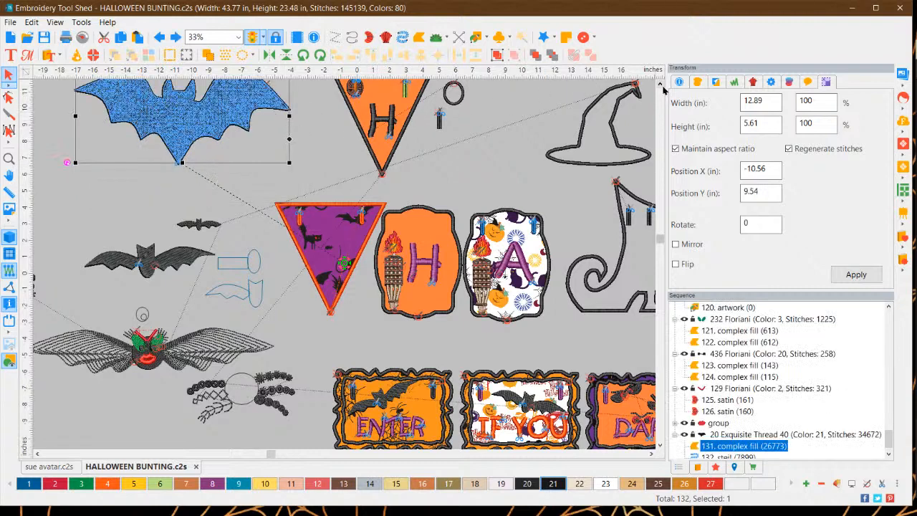
Shrink the lace bat's fill and border together to about 6 in wide and reposition the bat beside the orange H pennant.
scroll(460, 118, up, 3)
click(311, 249)
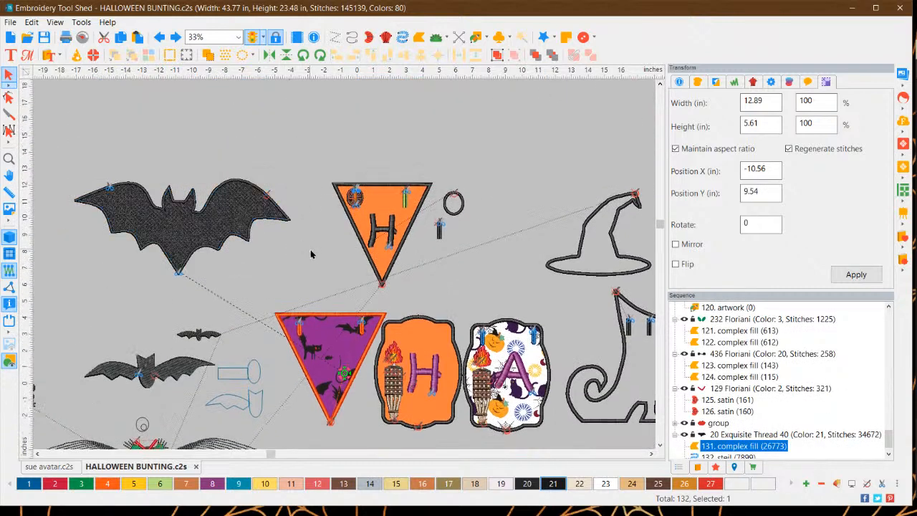
drag(142, 166, 237, 222)
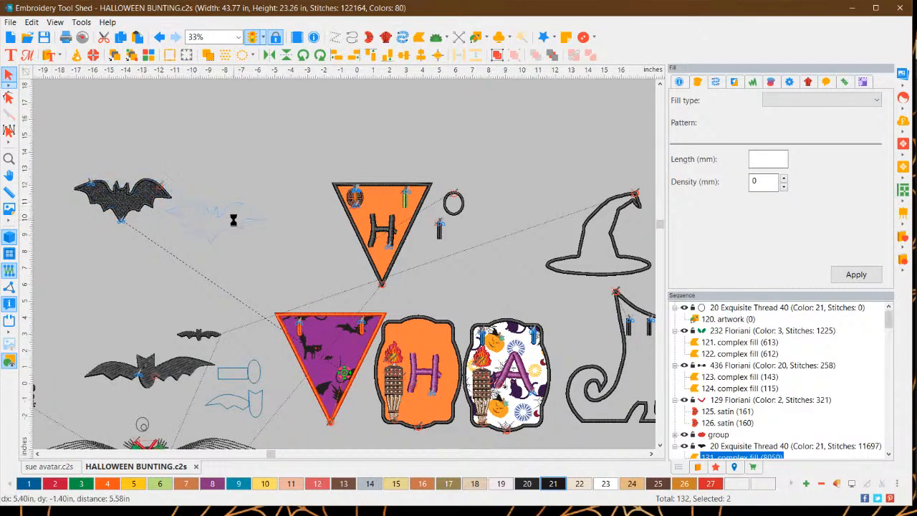
scroll(156, 198, up, 3)
scroll(156, 198, up, 2)
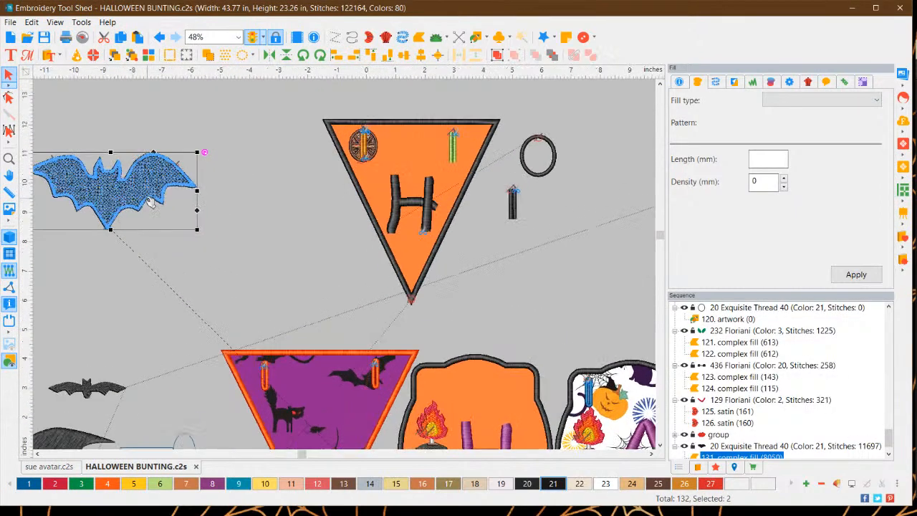
click(37, 455)
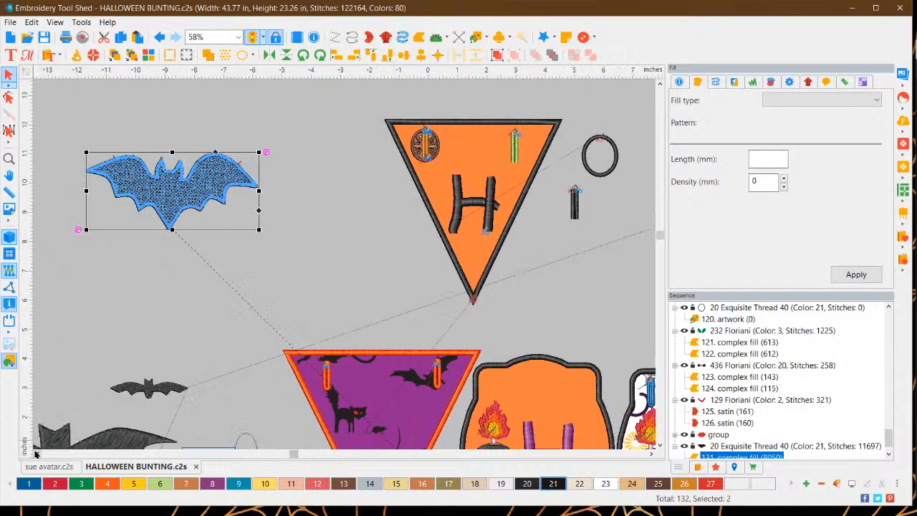
click(36, 454)
click(58, 434)
click(367, 243)
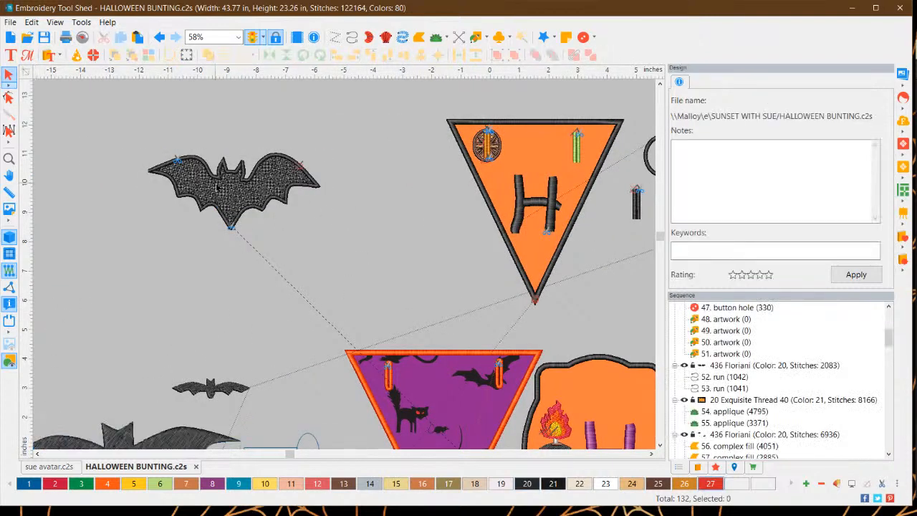
Check the lace bat's stitching up close and group its fill and border.
scroll(217, 188, up, 1)
scroll(193, 151, up, 1)
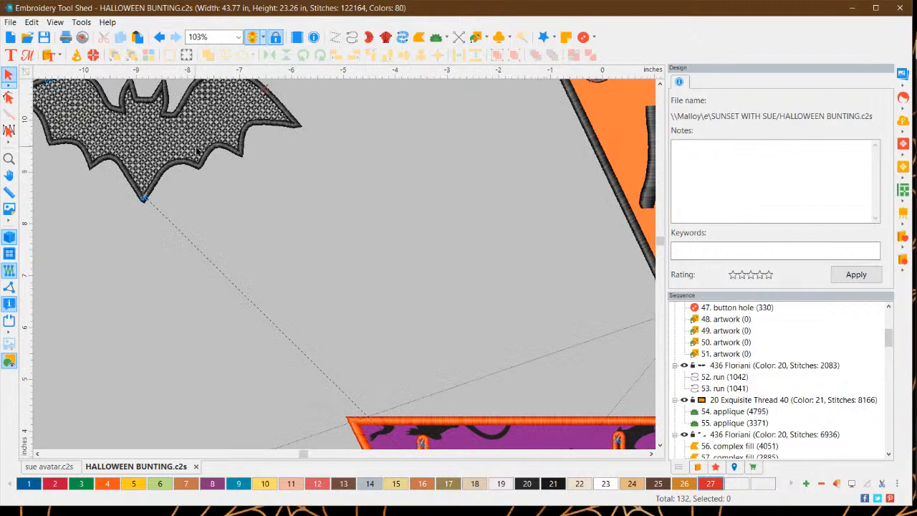
click(659, 84)
click(659, 84)
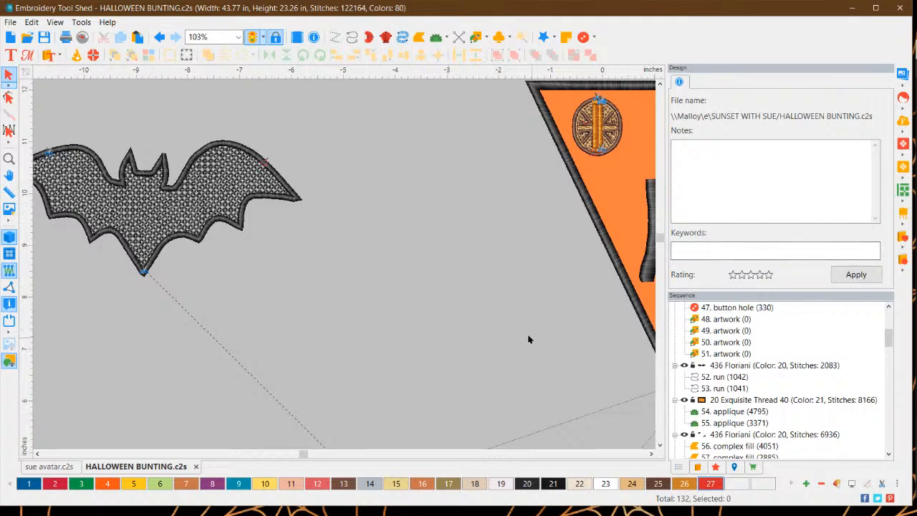
scroll(505, 254, down, 2)
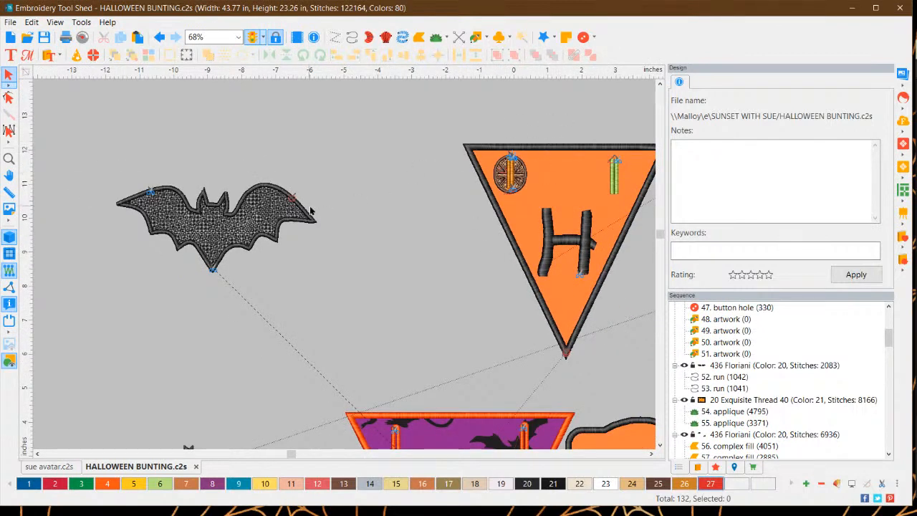
drag(346, 280, 104, 151)
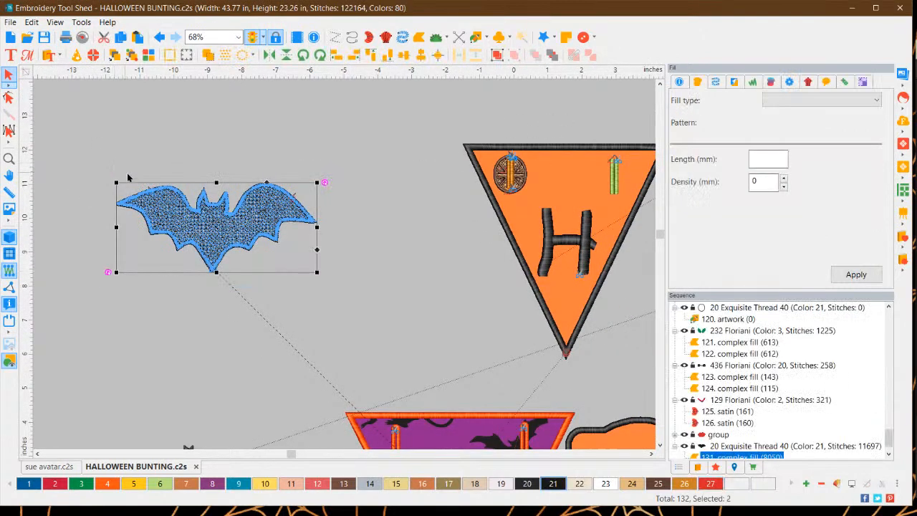
click(497, 56)
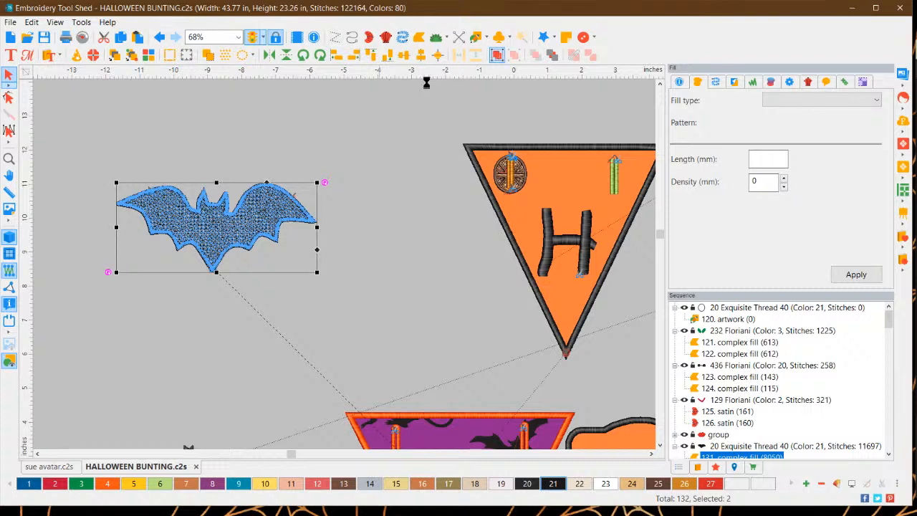
Place the grouped lace bat across the top edge of the orange H pennant.
drag(521, 129, 621, 128)
click(365, 318)
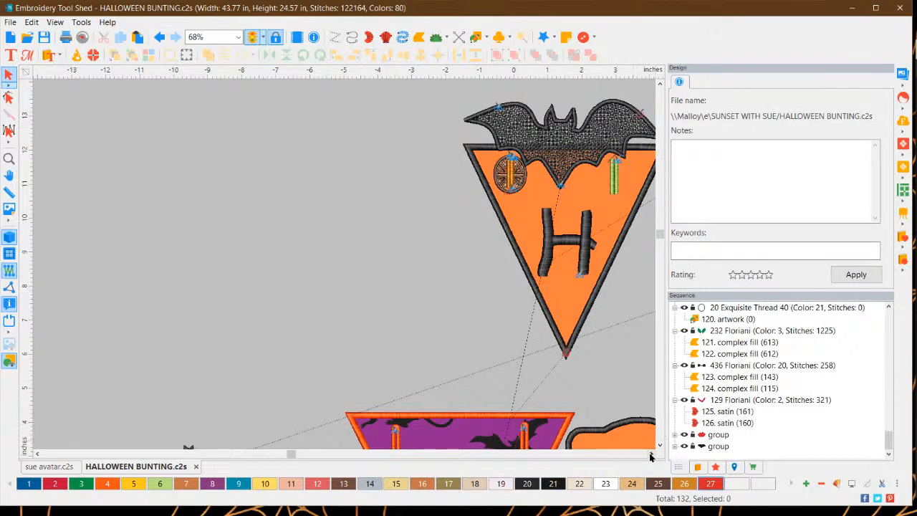
click(651, 454)
click(651, 454)
click(651, 453)
click(651, 454)
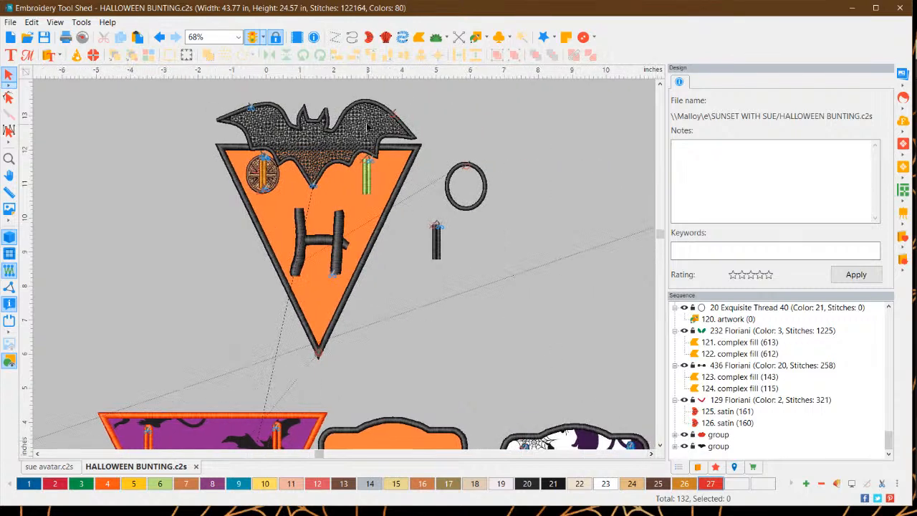
Move the grouped lace bat off the H pennant to the empty space beside the pennant's lower left edge.
drag(358, 120, 168, 251)
scroll(118, 295, up, 2)
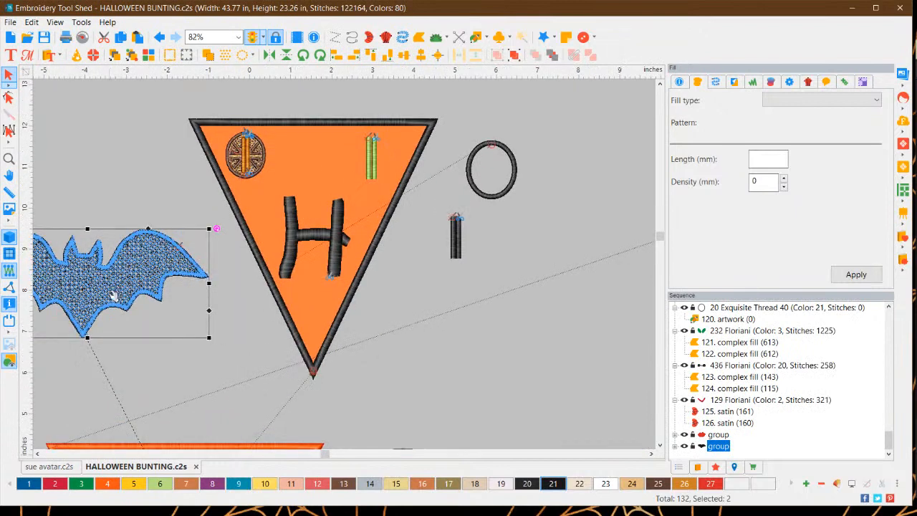
drag(123, 277, 182, 334)
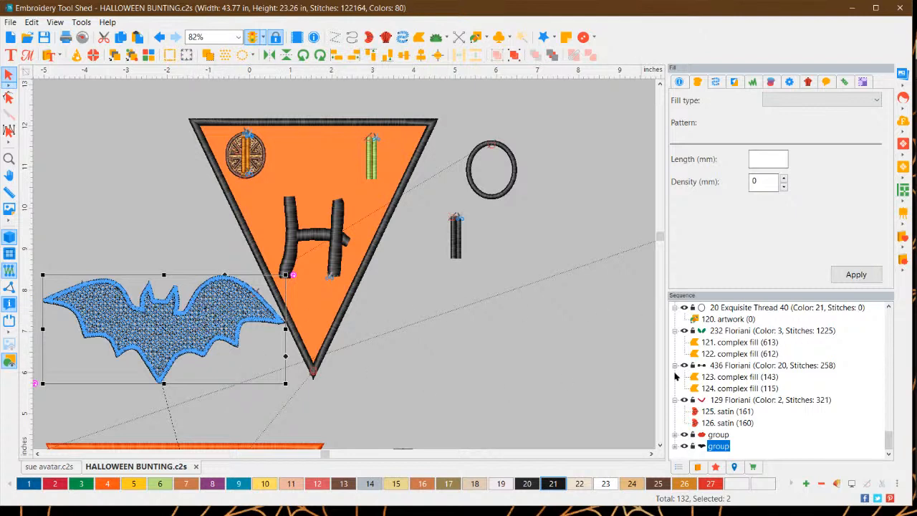
Browse the lace design library's Bubble, Classic Lace, Danglers, Fringe and Little Black Tee categories.
click(902, 261)
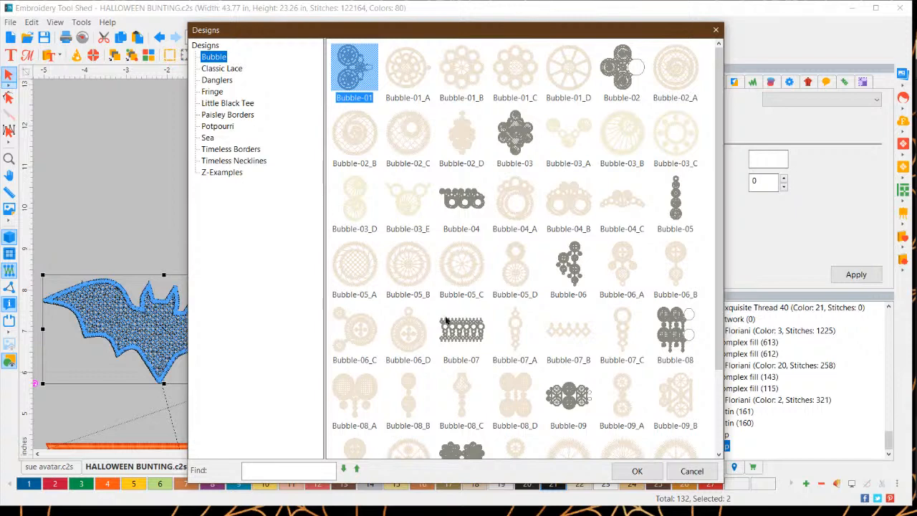
scroll(459, 329, down, 3)
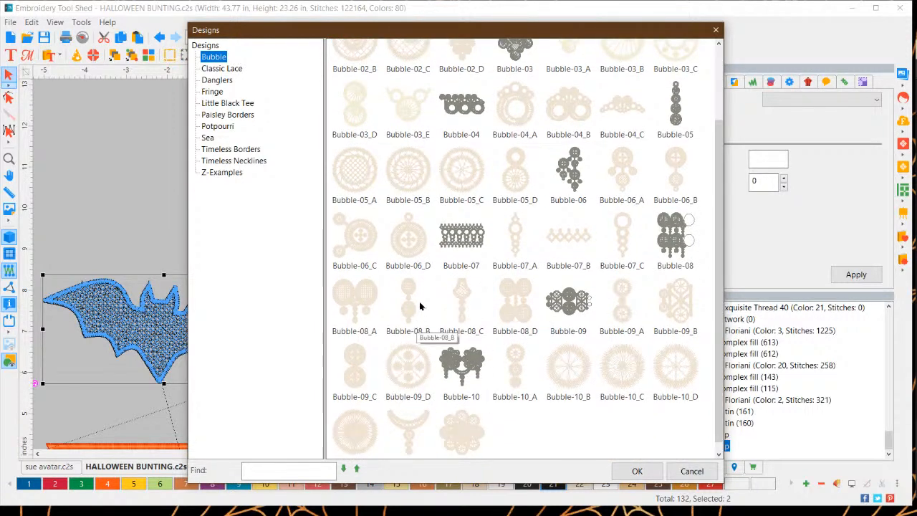
scroll(430, 291, up, 1)
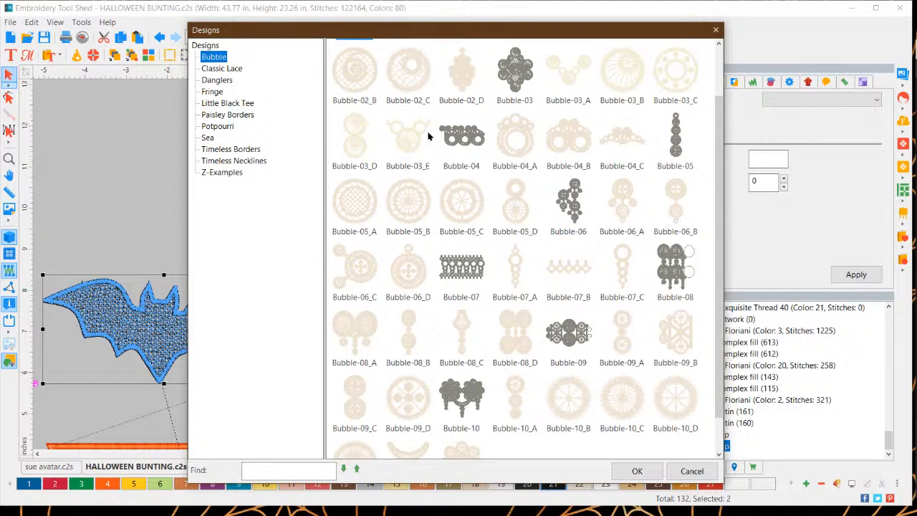
scroll(434, 160, up, 2)
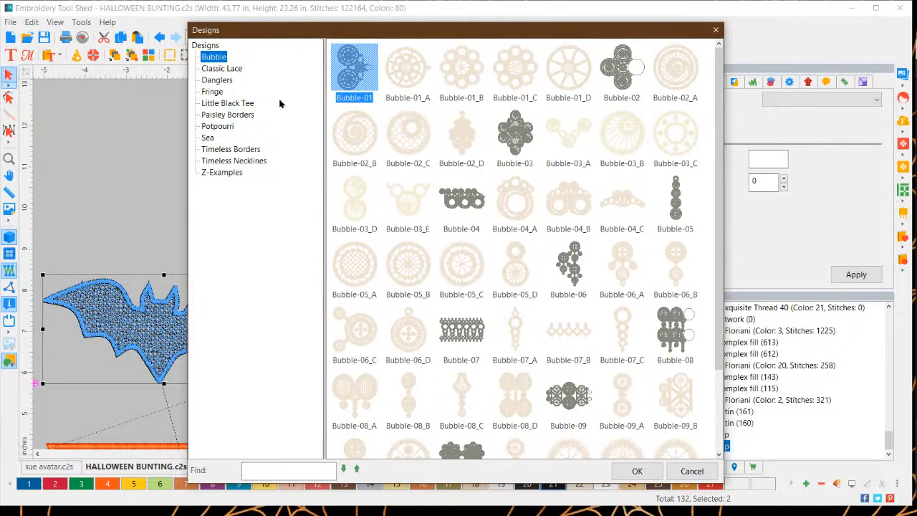
click(229, 69)
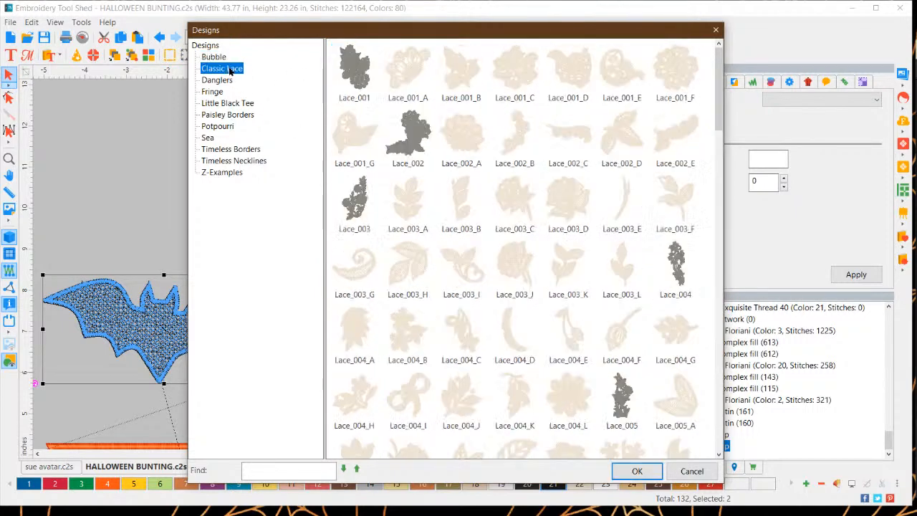
click(224, 83)
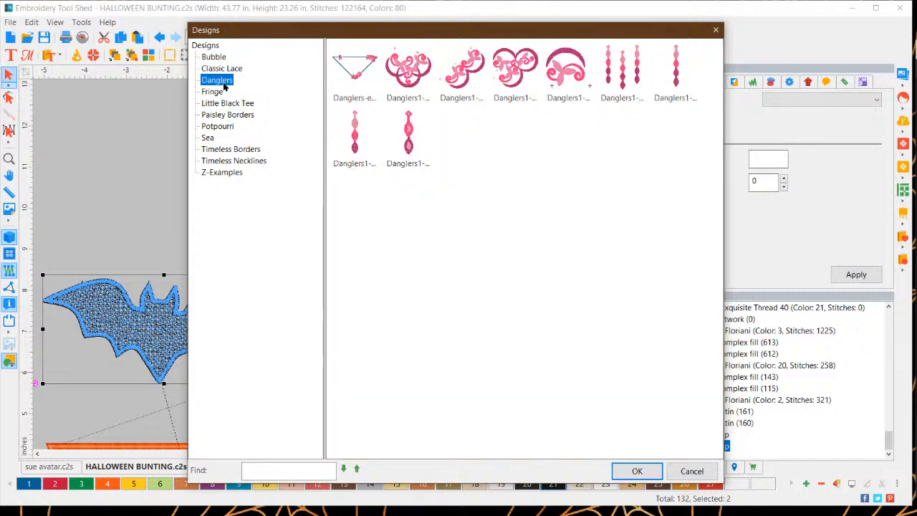
click(219, 96)
click(224, 105)
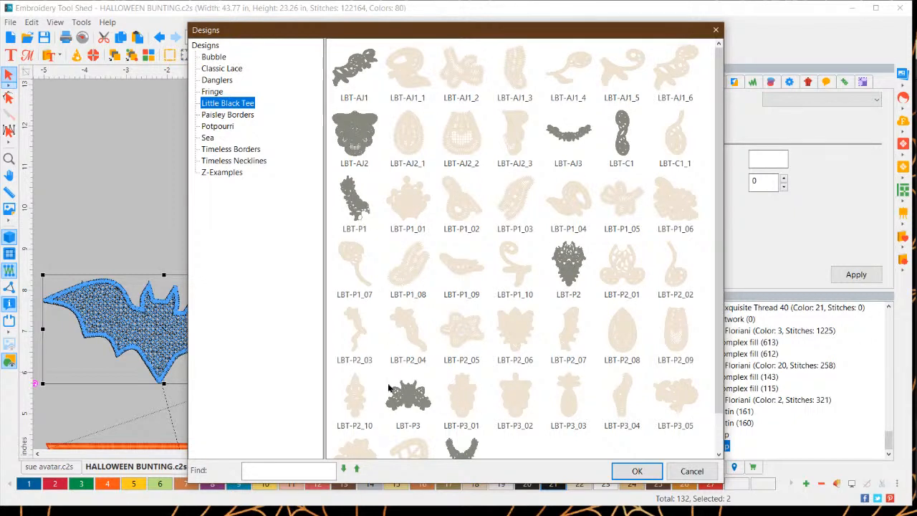
Browse the lace design library's Paisley Borders and Sea categories for a motif suited to the bat.
click(227, 117)
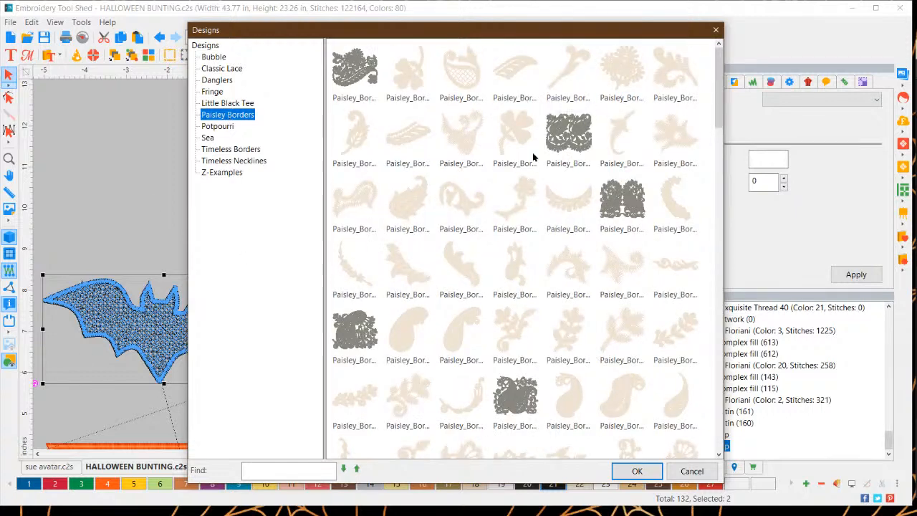
scroll(545, 364, down, 3)
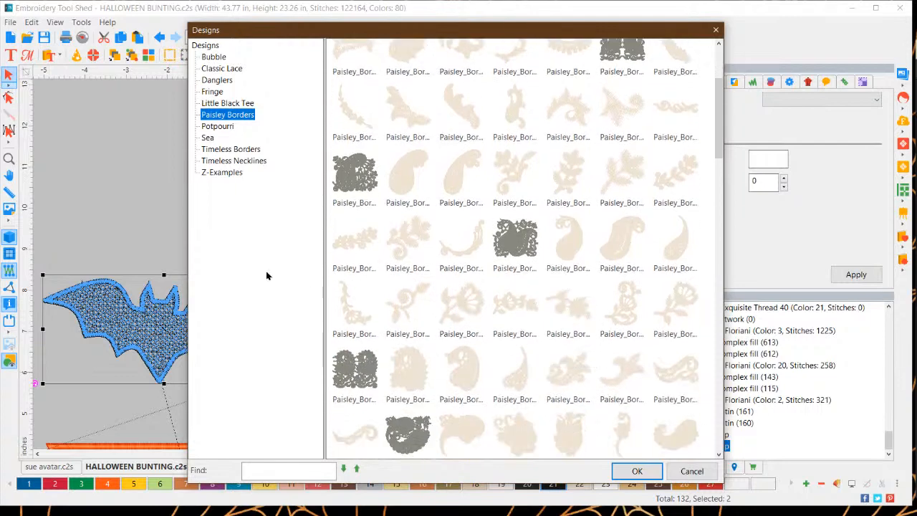
click(215, 138)
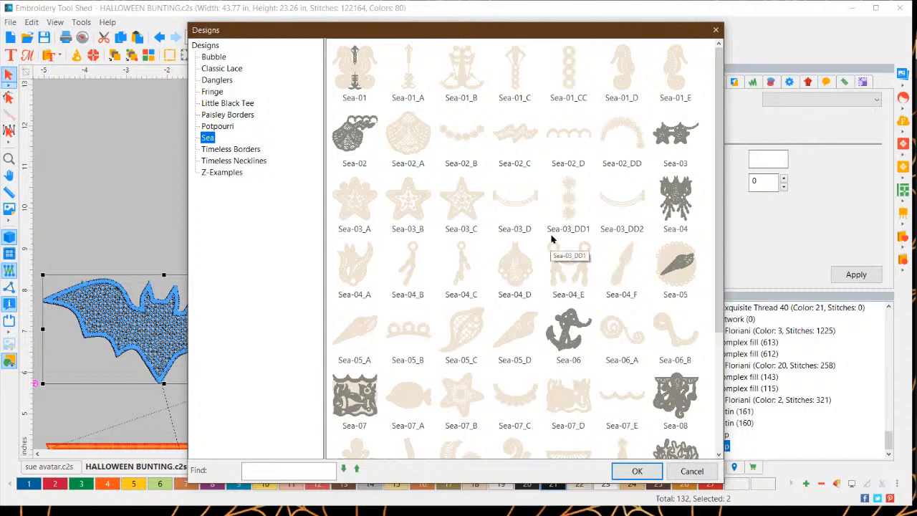
scroll(530, 247, down, 3)
scroll(510, 259, down, 1)
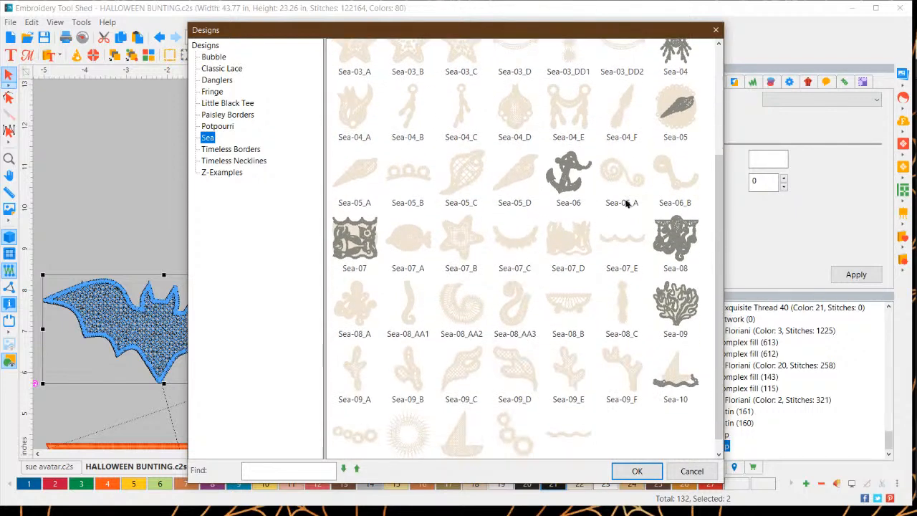
scroll(464, 272, down, 1)
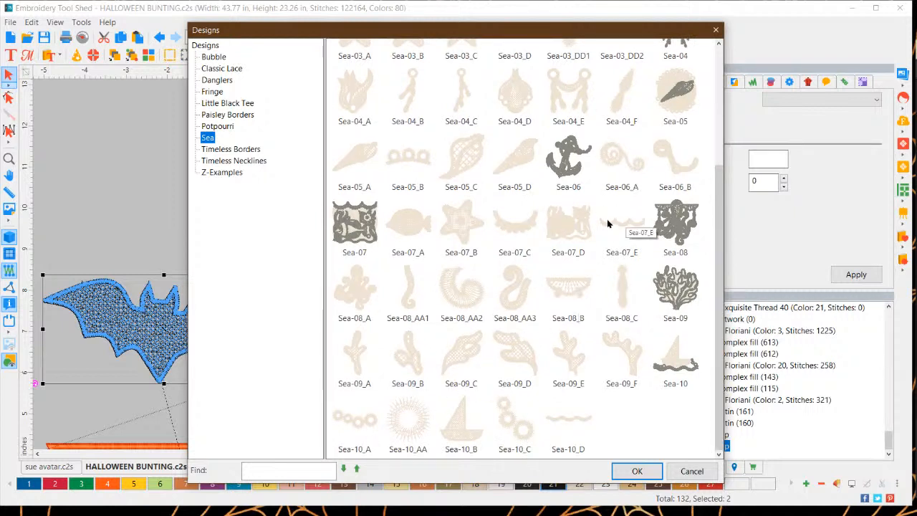
scroll(450, 300, up, 3)
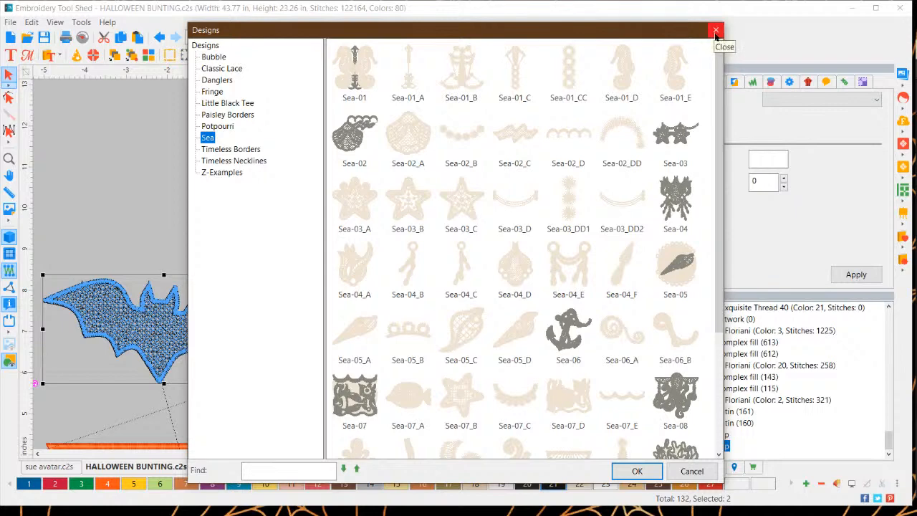
Insert the Sea-06_A lace swirl and place it on the lace bat's right wing.
click(625, 336)
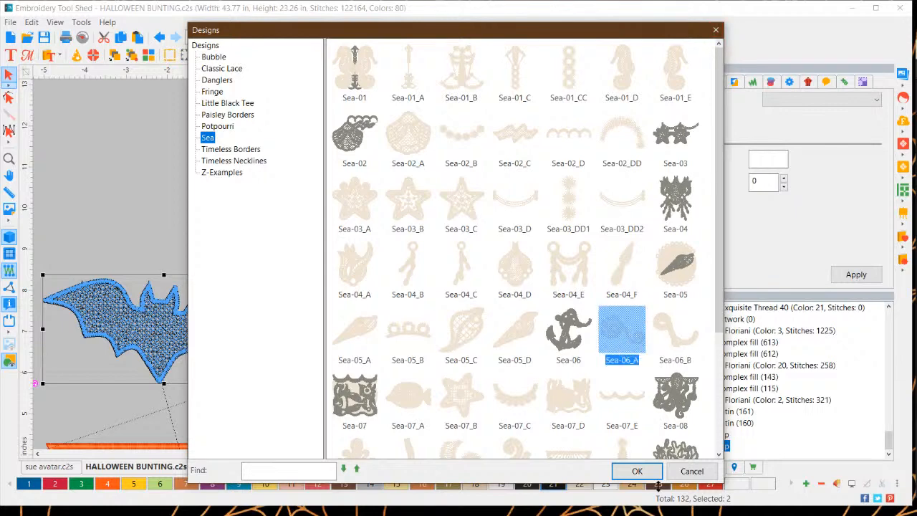
click(638, 471)
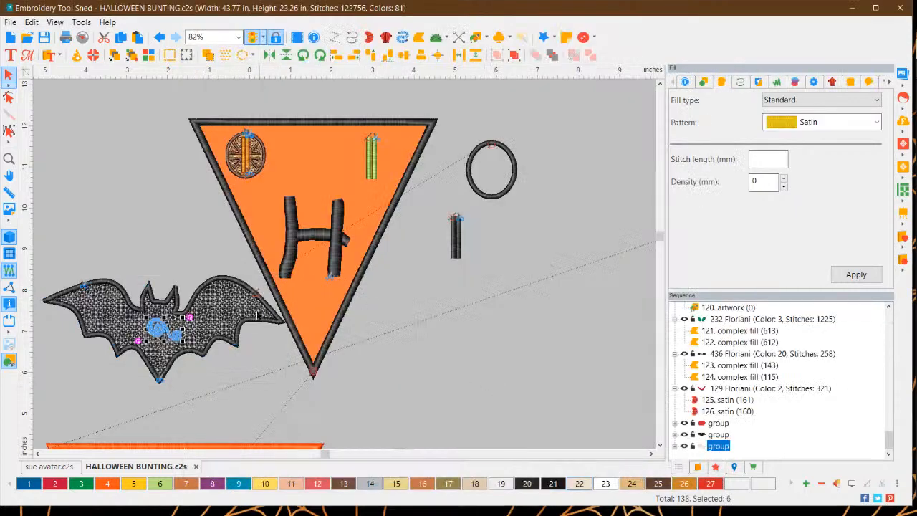
drag(160, 331, 223, 302)
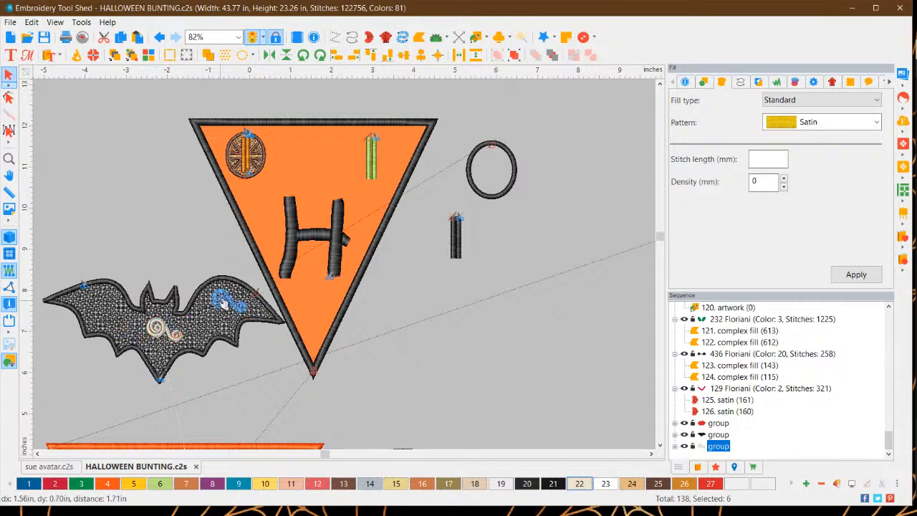
Copy and paste the lace swirl, and place the copy on the bat's left wing, mirrored horizontally.
right_click(220, 305)
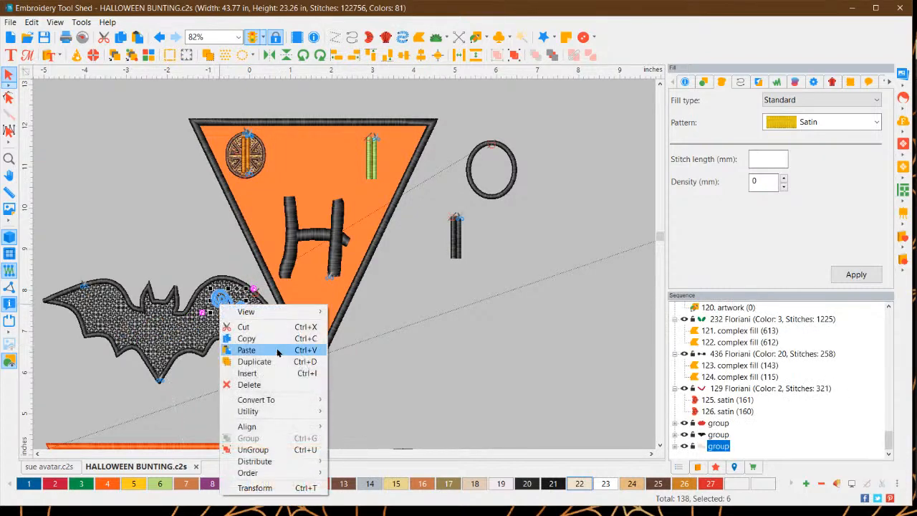
click(259, 338)
right_click(226, 304)
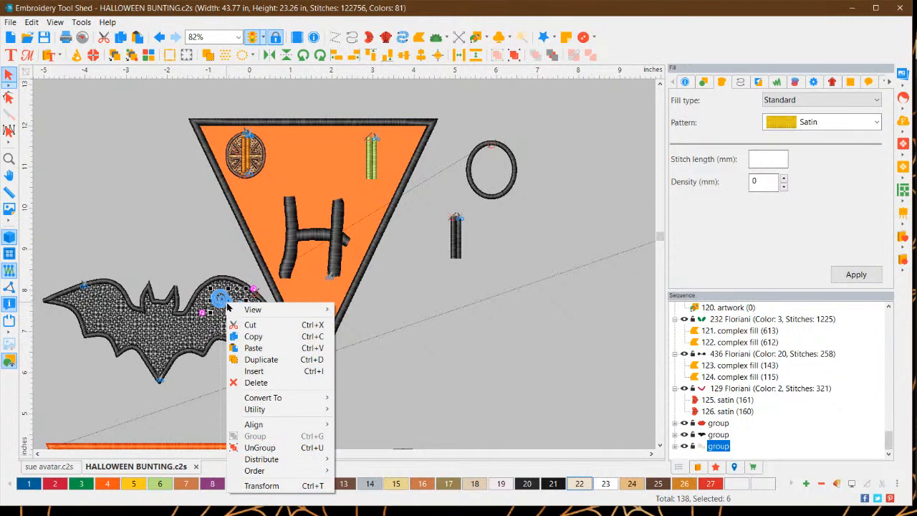
click(254, 348)
drag(228, 307, 104, 305)
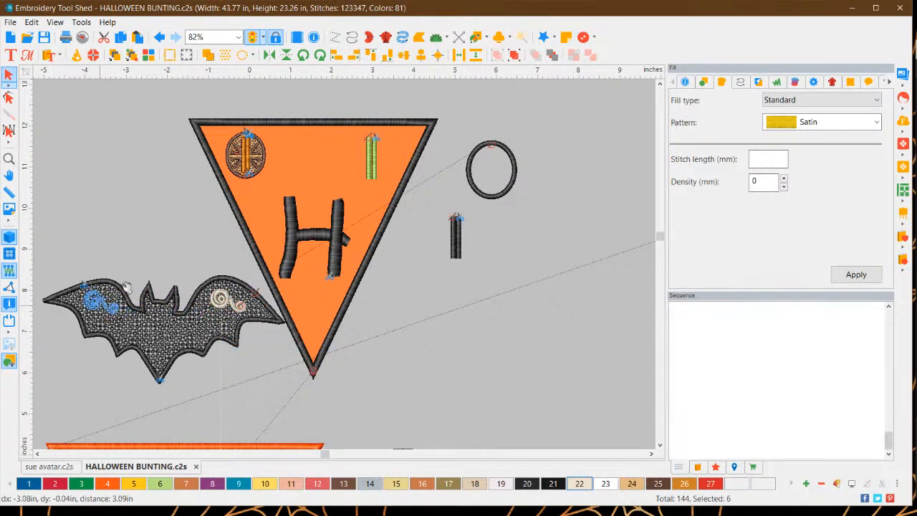
click(210, 190)
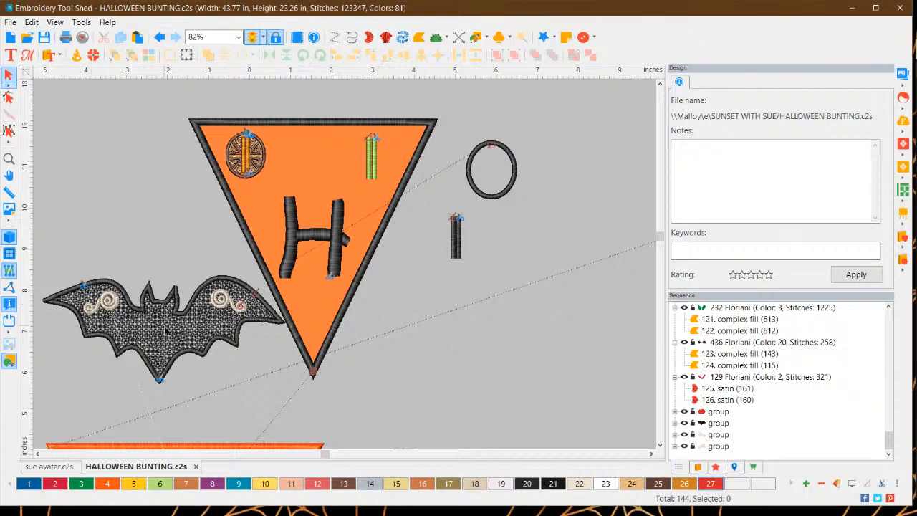
Move the large solid-filled bat up beside the H pennant, enlarge it, and set its wing tip near the pennant's upper right edge.
scroll(165, 330, down, 1)
scroll(165, 330, down, 3)
scroll(294, 398, down, 2)
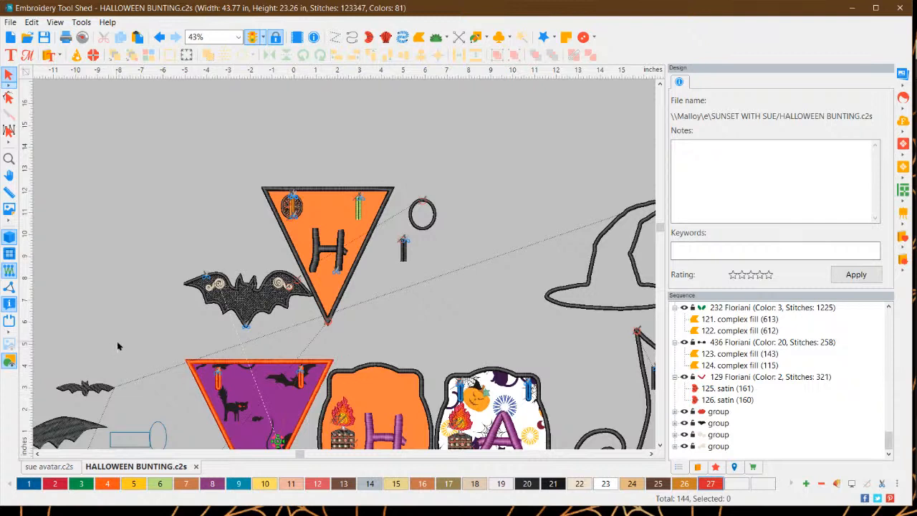
scroll(202, 301, up, 1)
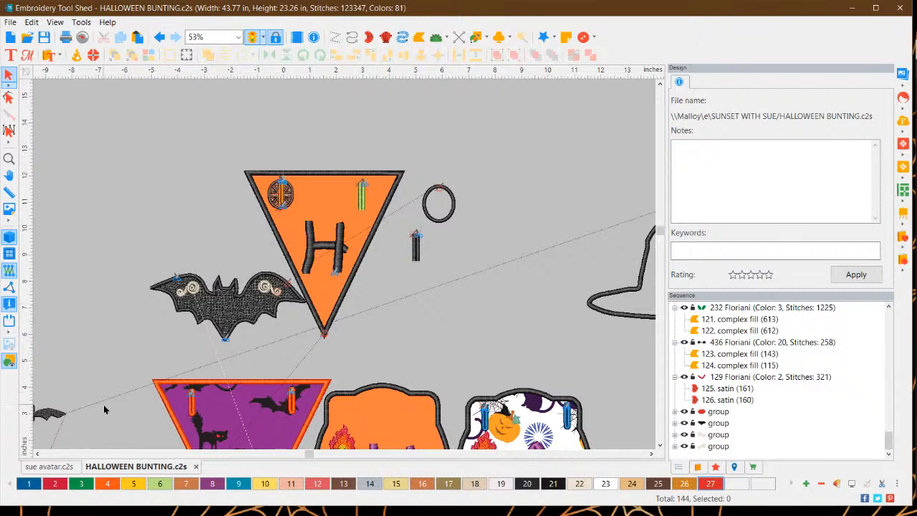
scroll(104, 410, down, 2)
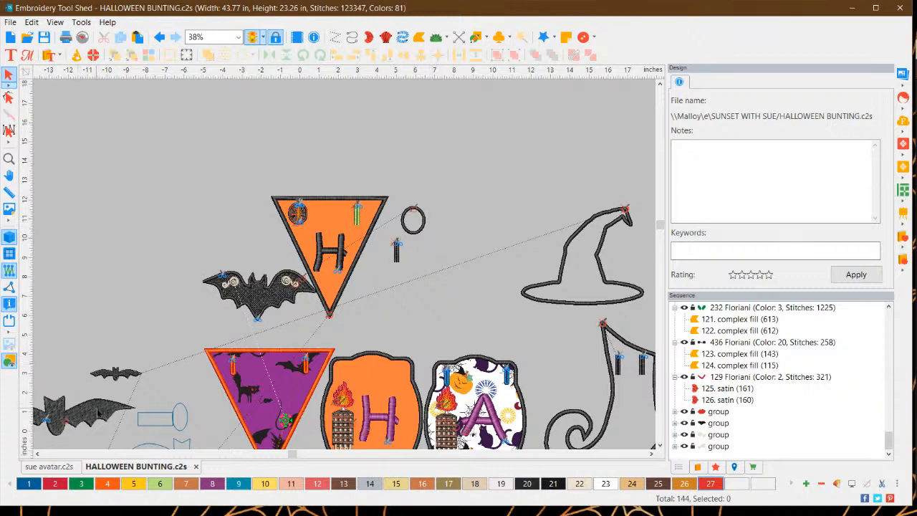
drag(99, 414, 530, 166)
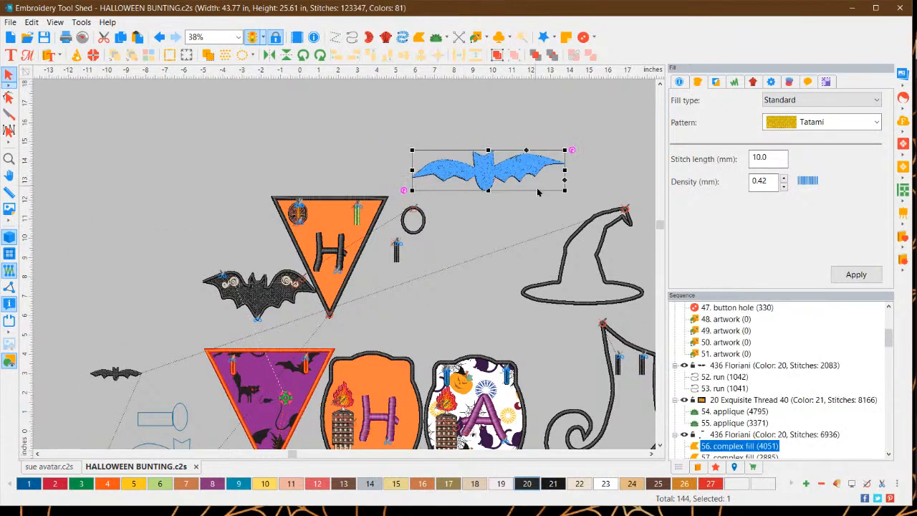
drag(565, 191, 591, 218)
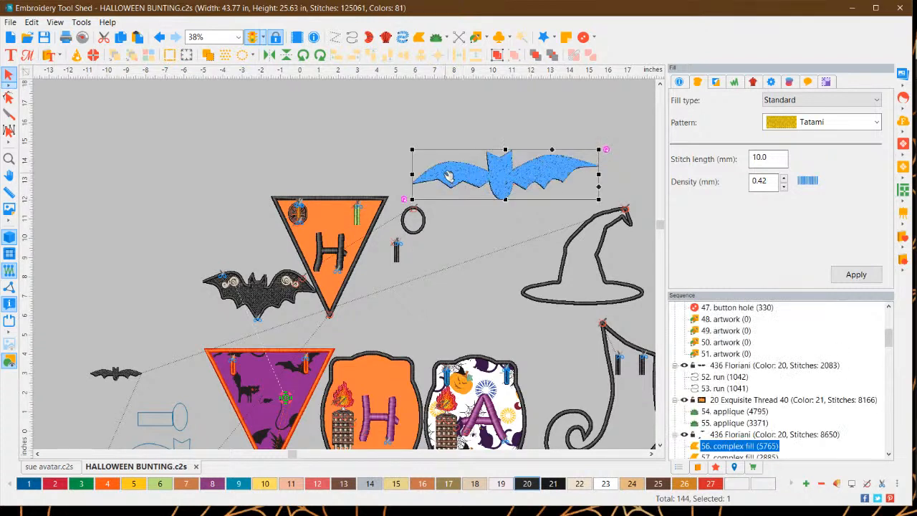
drag(542, 173, 511, 203)
click(417, 322)
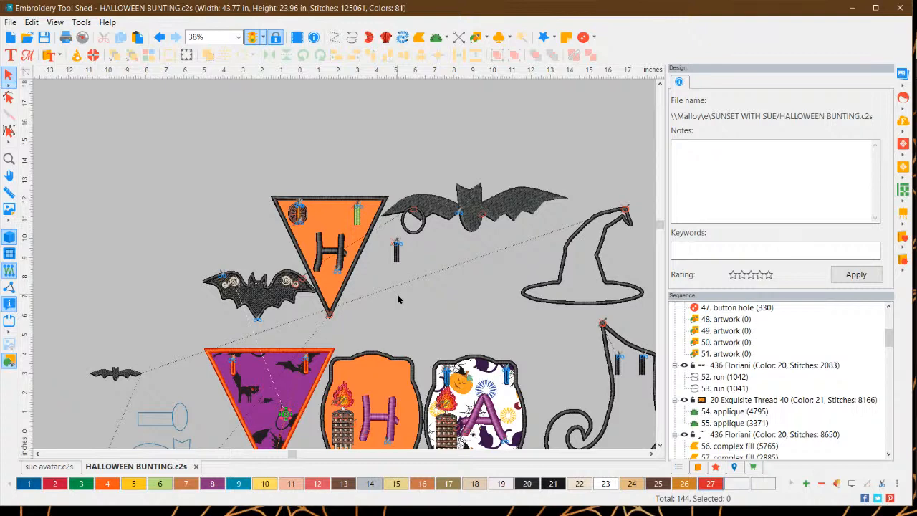
Move the small oval applique out from under the large bat to the empty space below it.
click(550, 292)
click(417, 230)
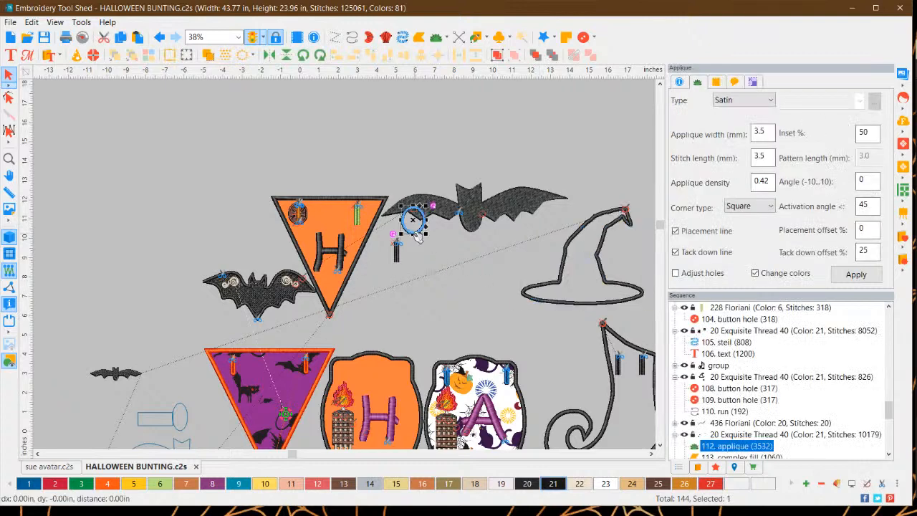
drag(414, 228, 417, 283)
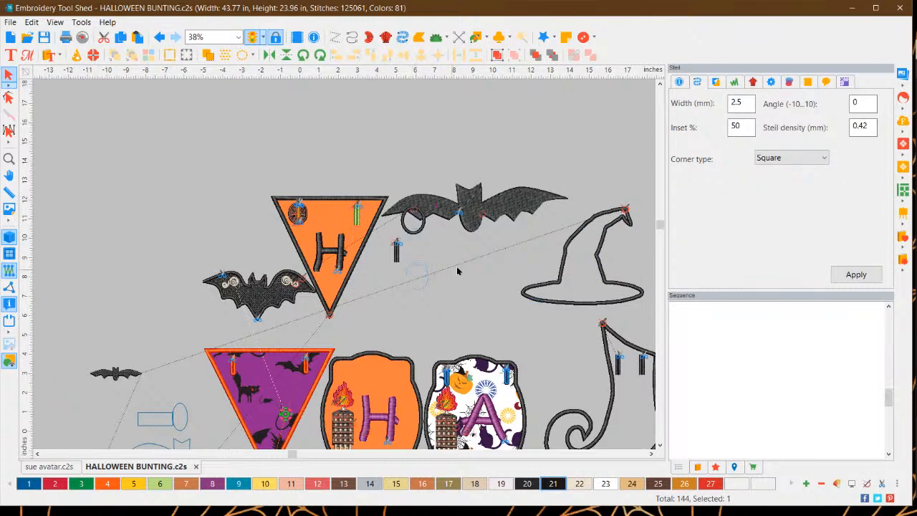
click(457, 271)
Convert the large Tatami-filled bat to an applique.
click(477, 208)
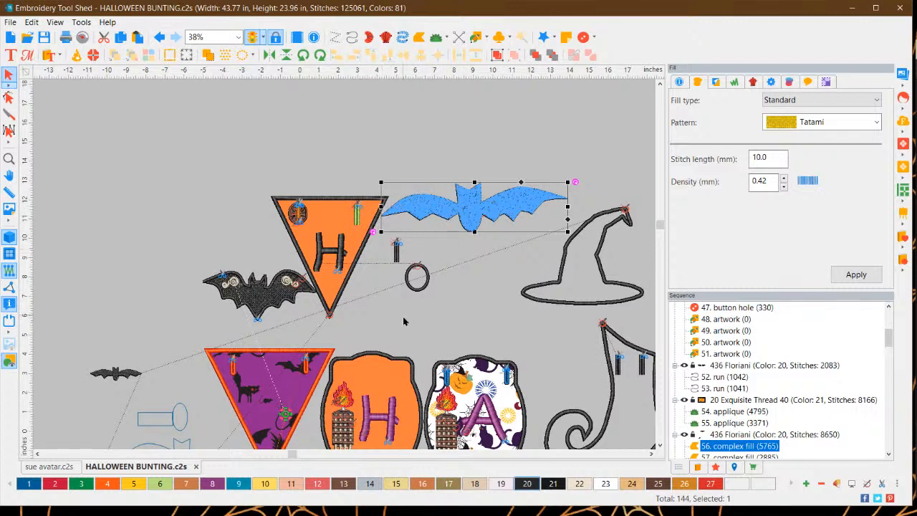
right_click(460, 218)
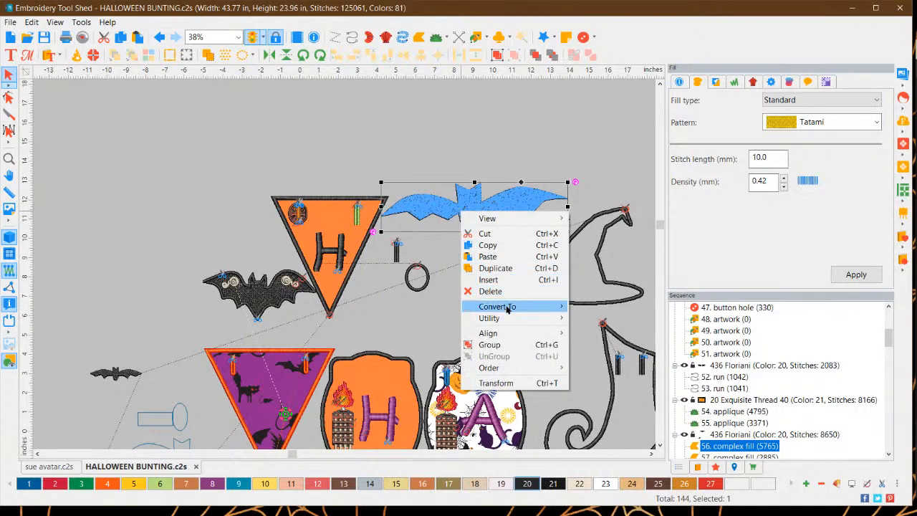
mouse_move(538, 307)
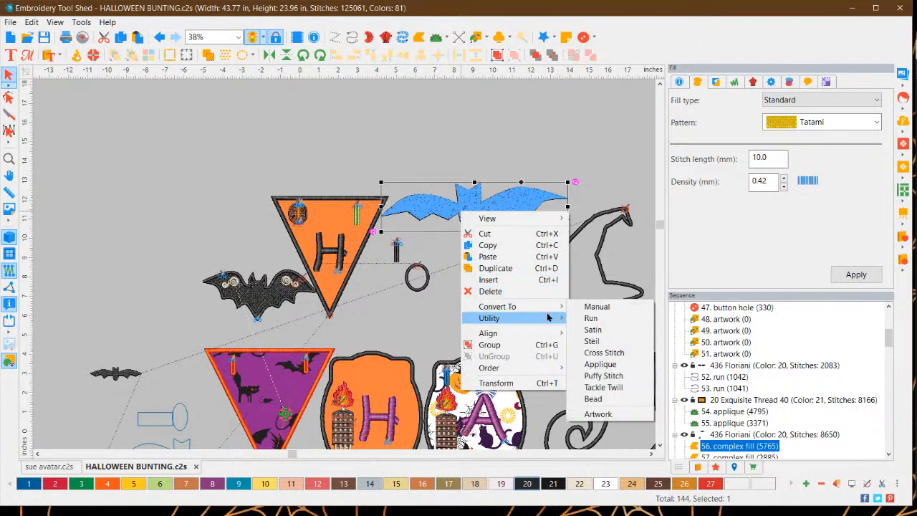
click(600, 365)
click(478, 272)
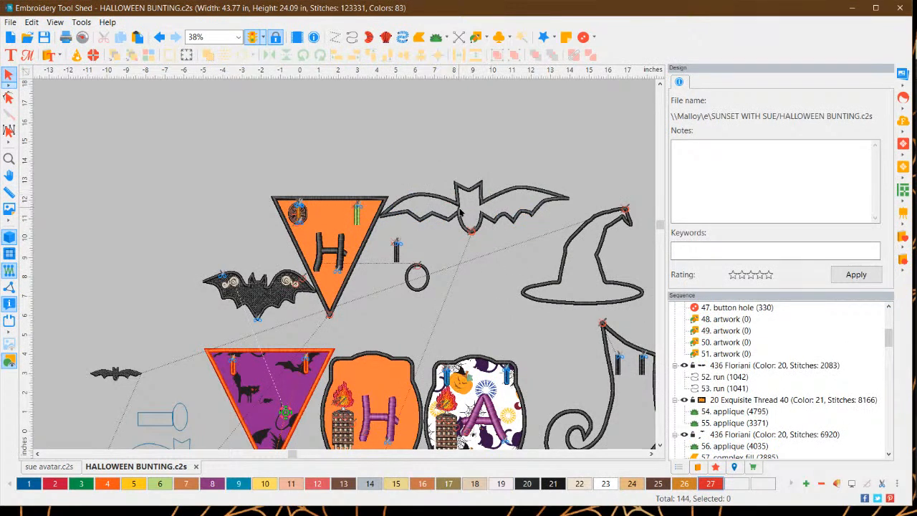
Shift the applique bat so its left wing tucks behind the H pennant's upper right edge.
drag(495, 202, 444, 208)
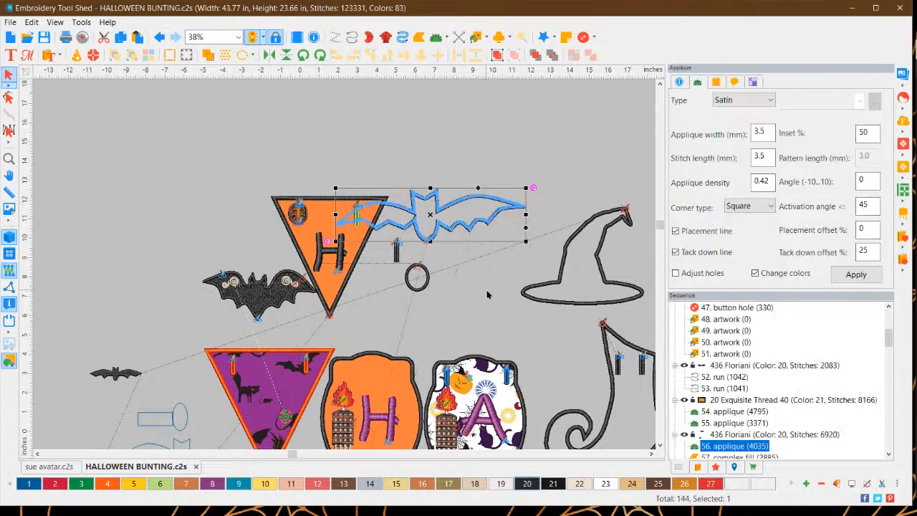
click(466, 311)
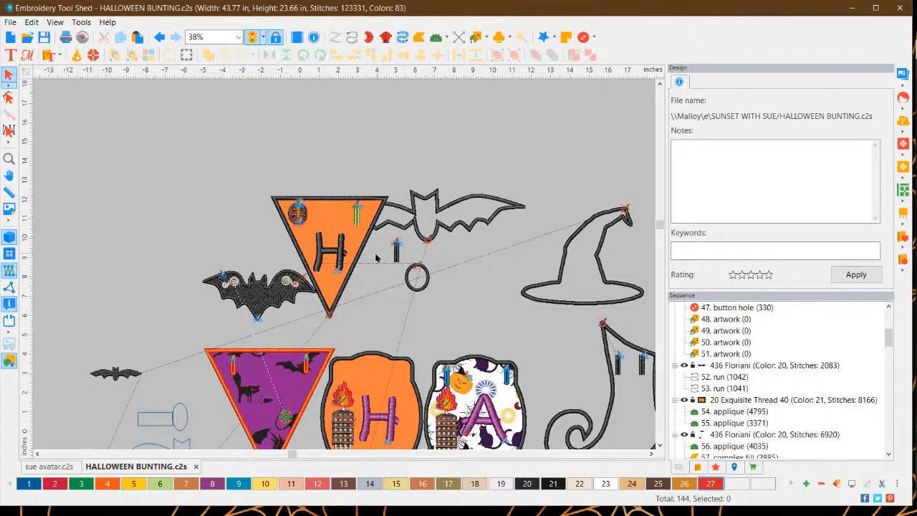
click(337, 262)
click(303, 339)
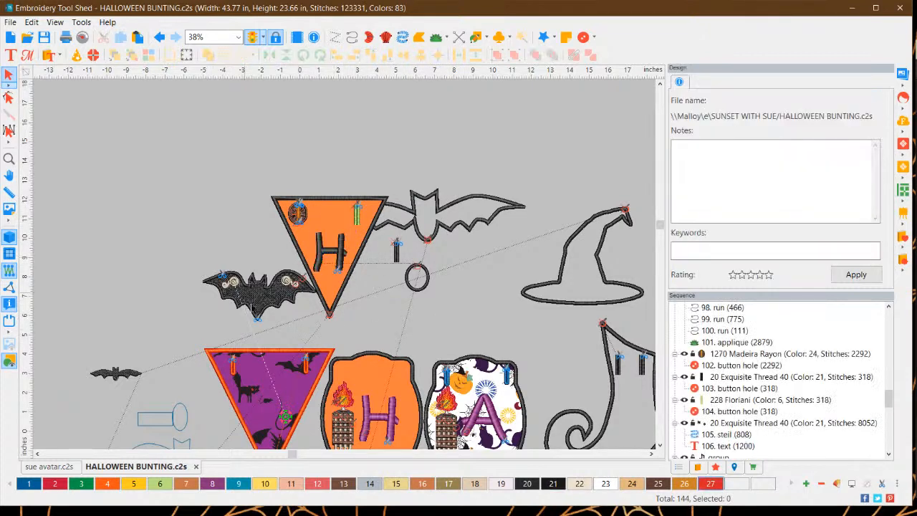
Select the lace bat together with both swirls and move them to the empty space beyond the H pennant's upper left corner.
scroll(169, 284, up, 2)
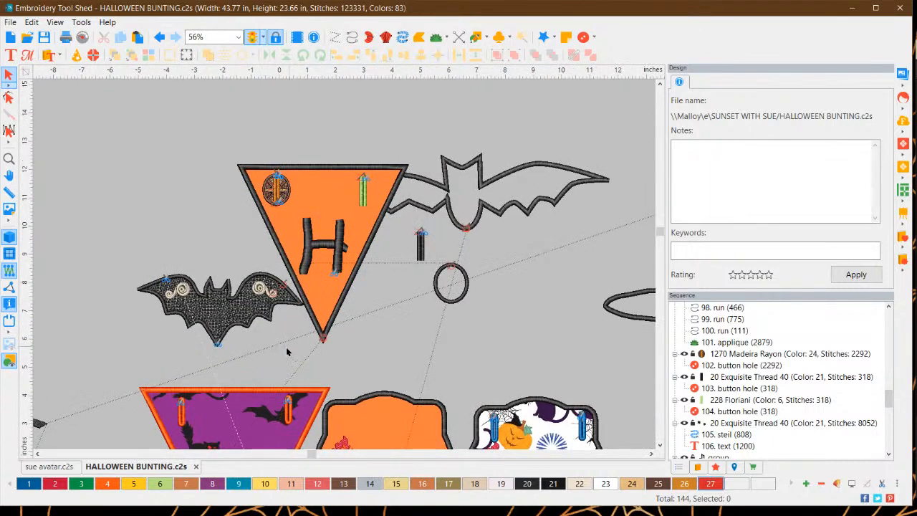
drag(113, 252, 316, 371)
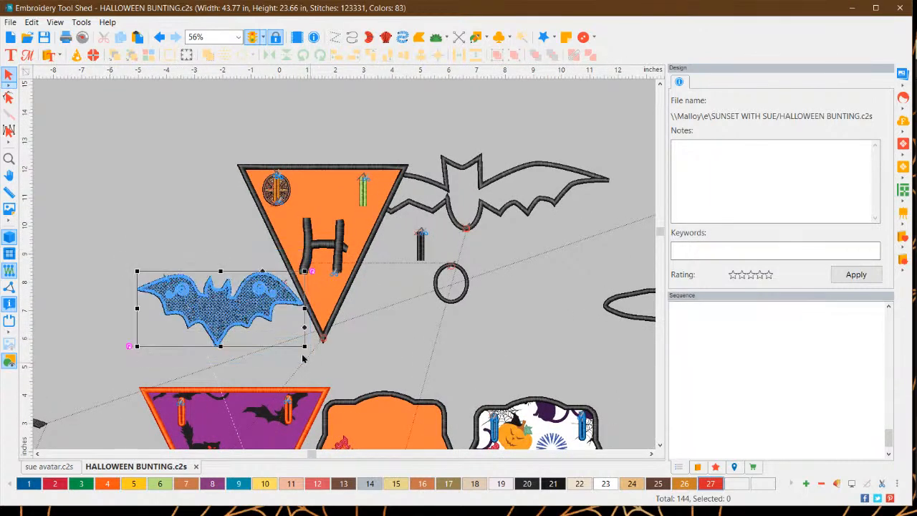
drag(246, 310, 165, 166)
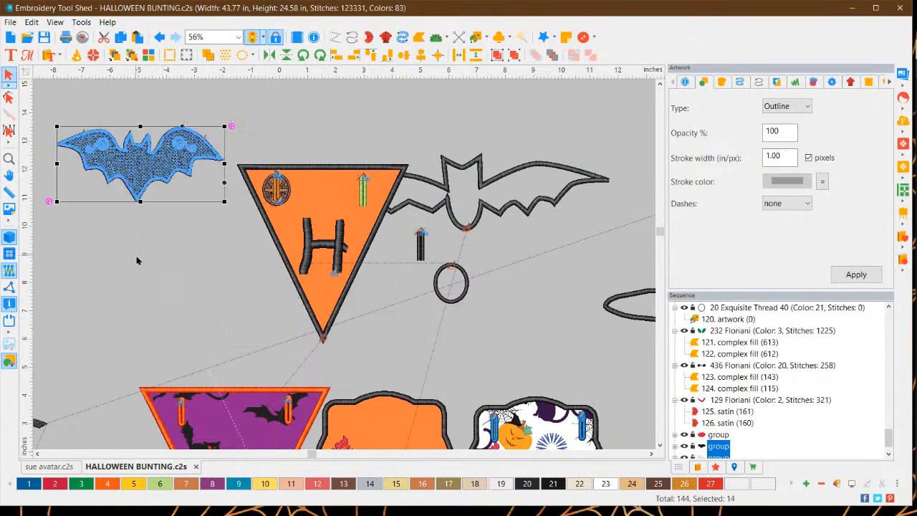
click(116, 283)
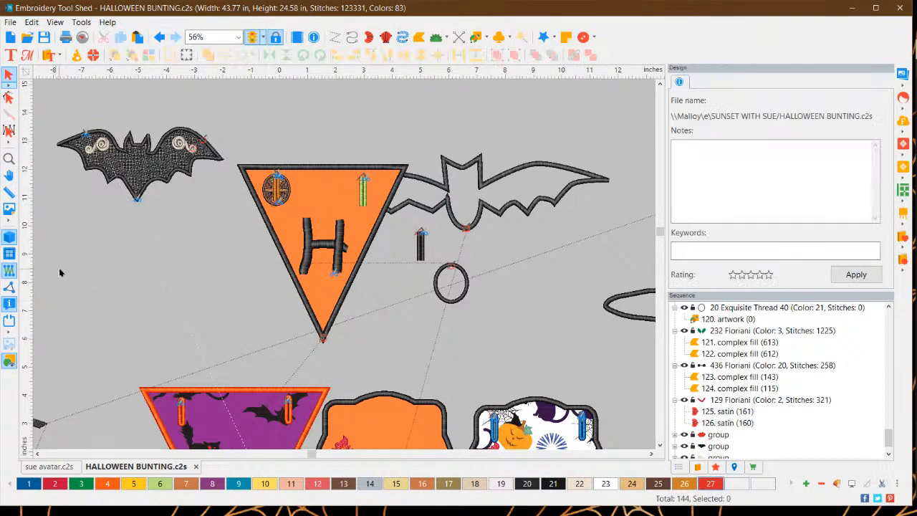
Examine the decorated lace bat up close, including its swirls, lace fill and border.
click(36, 454)
click(38, 456)
click(38, 455)
scroll(380, 165, up, 4)
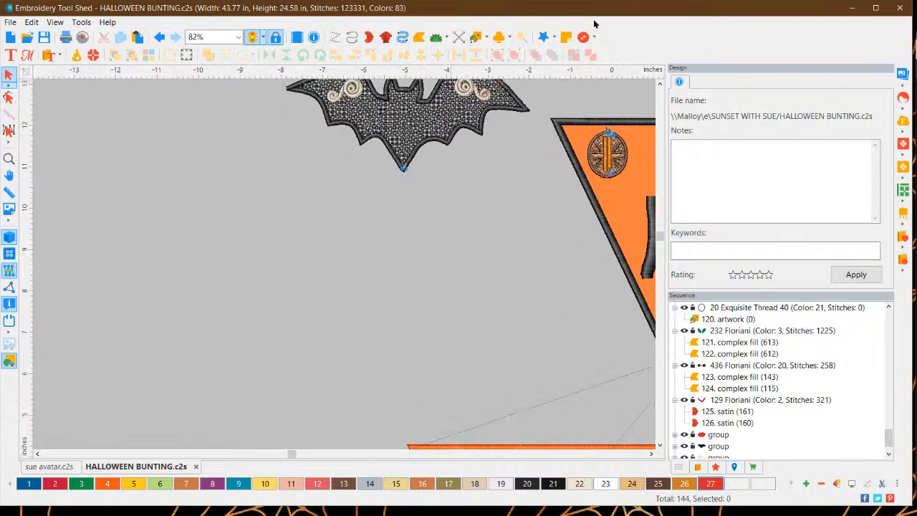
click(659, 84)
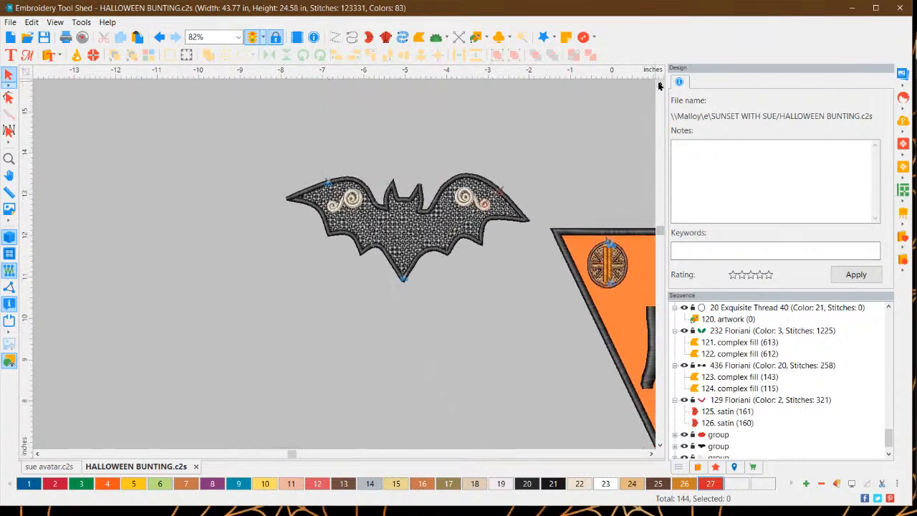
scroll(435, 290, up, 1)
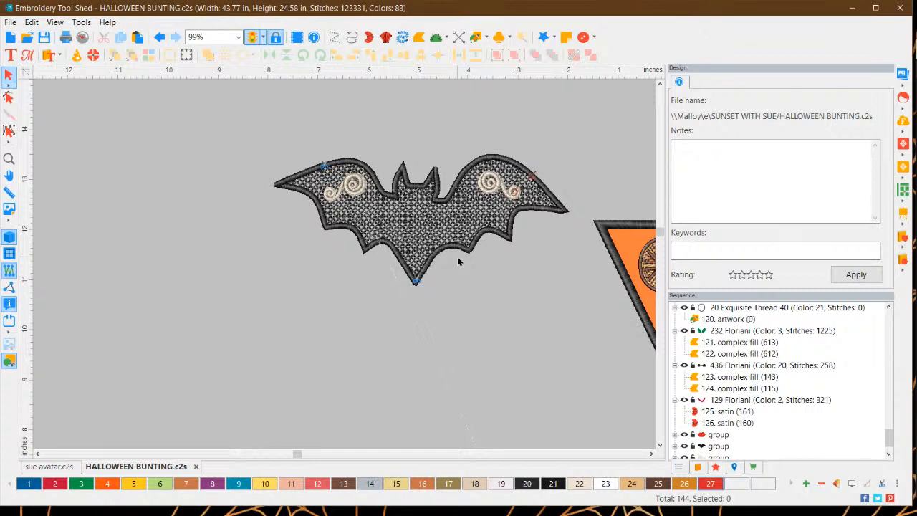
scroll(553, 272, down, 1)
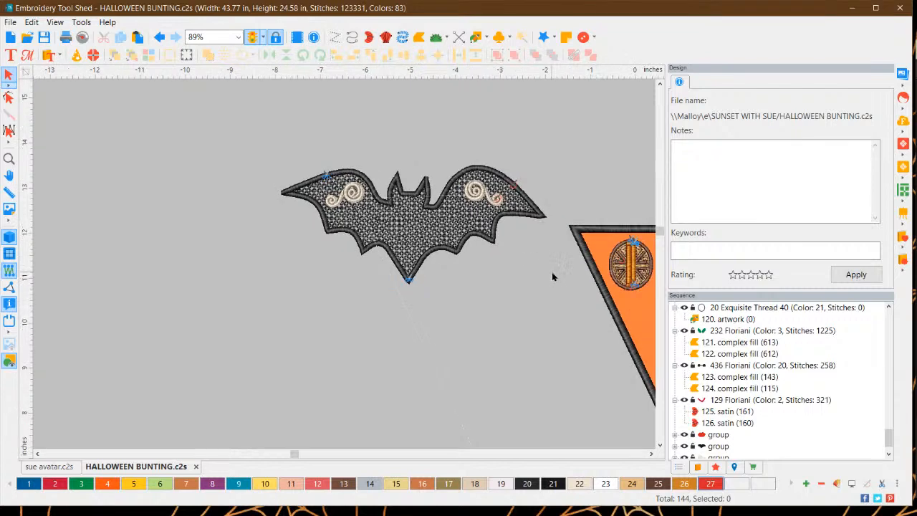
scroll(545, 273, down, 2)
scroll(467, 247, up, 1)
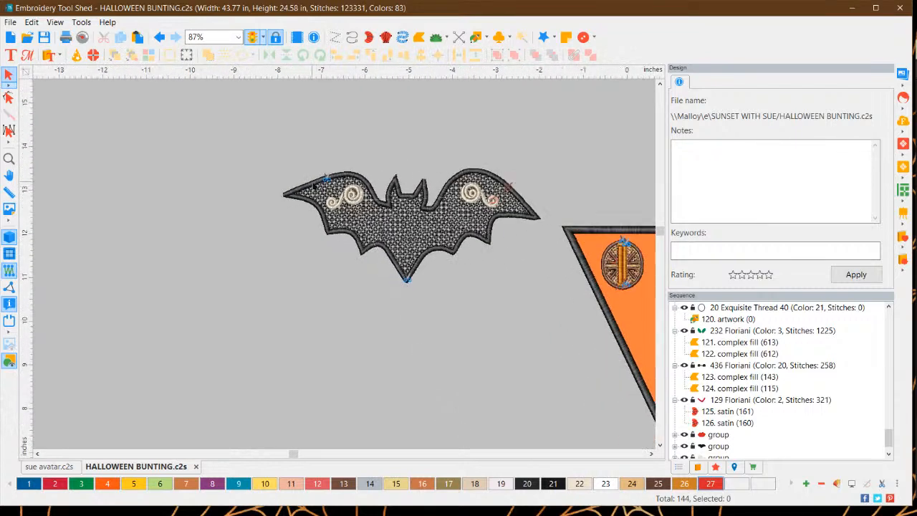
scroll(367, 200, up, 1)
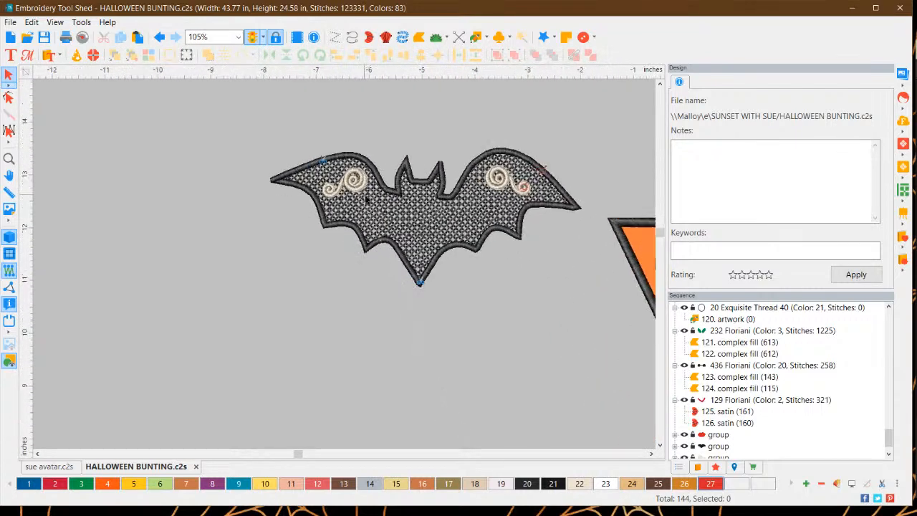
click(512, 187)
click(568, 382)
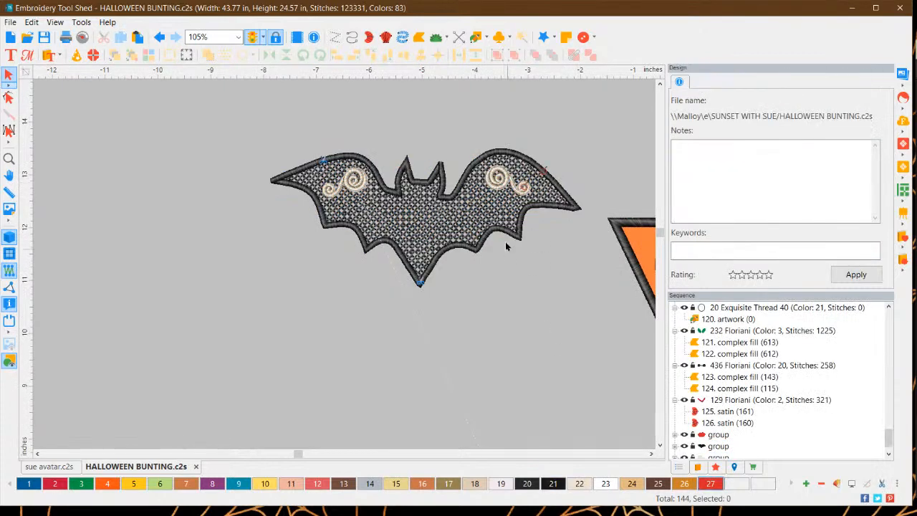
click(502, 188)
click(523, 294)
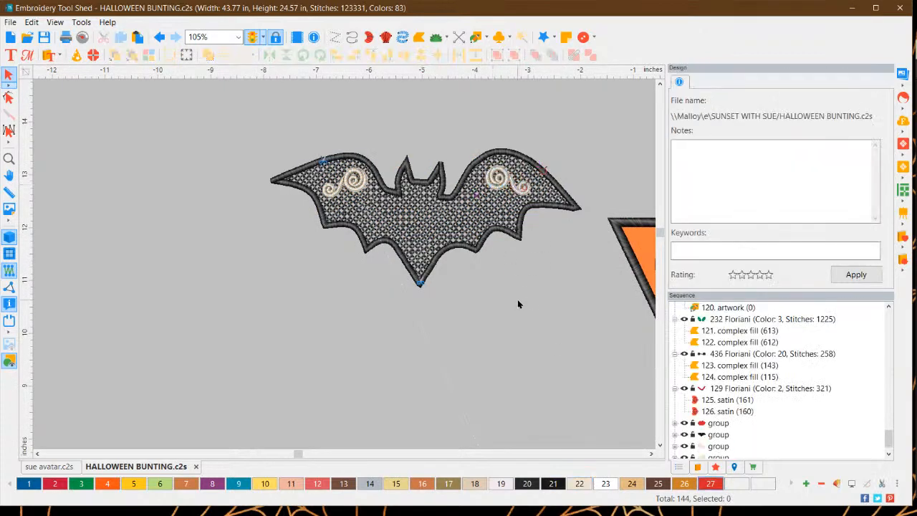
click(504, 195)
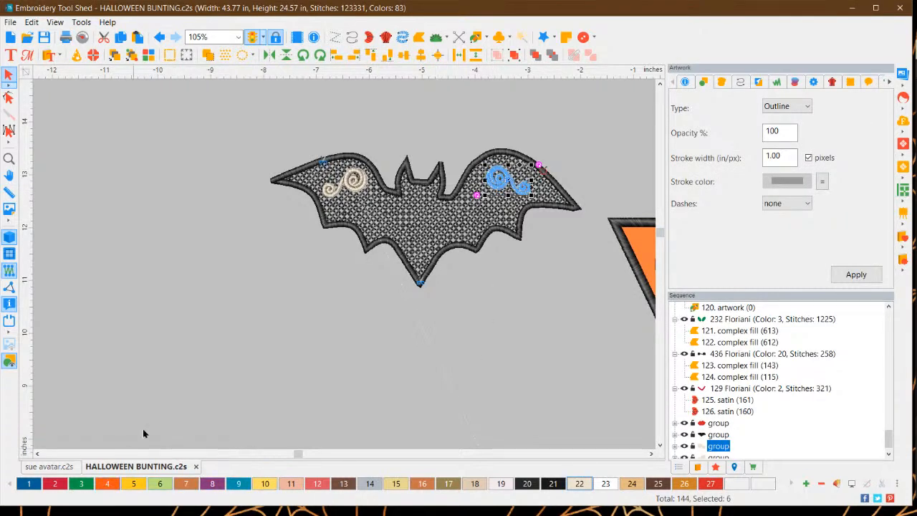
Recolor the swirl on the lace bat's left wing with orange thread color 4.
click(348, 188)
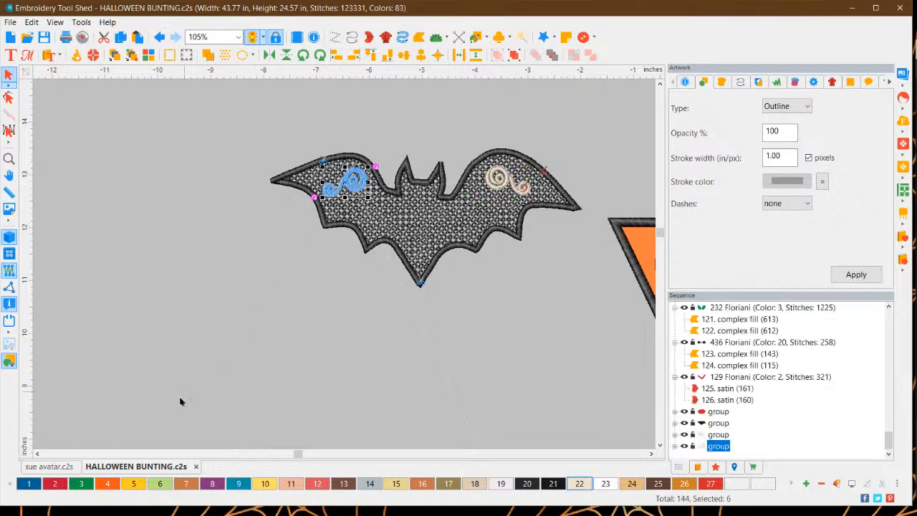
click(105, 484)
click(313, 392)
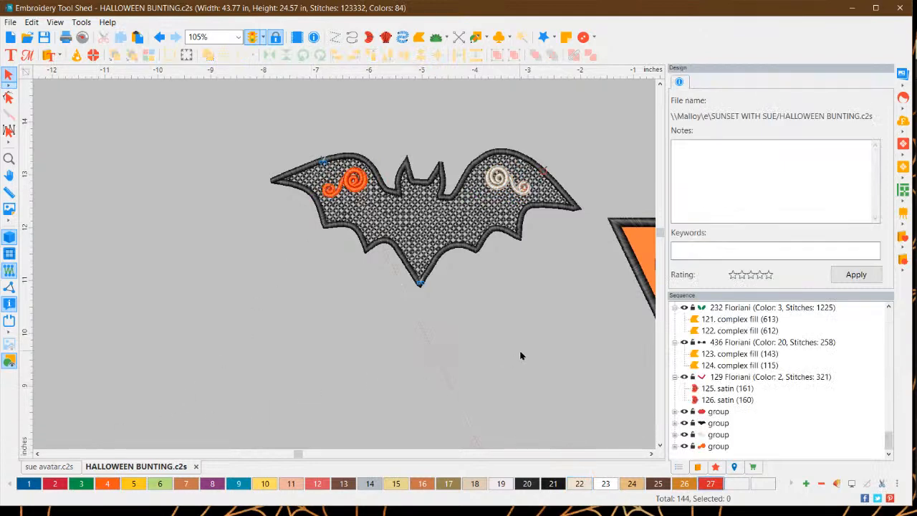
click(511, 184)
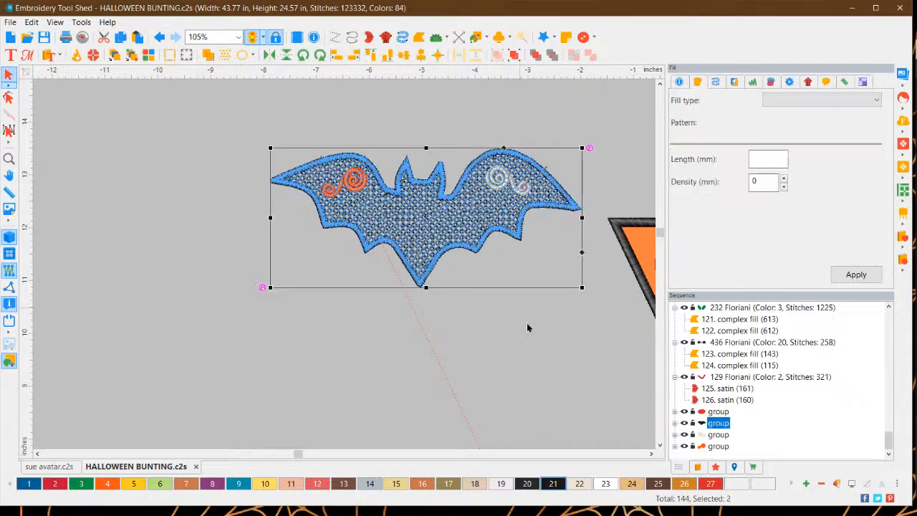
click(445, 376)
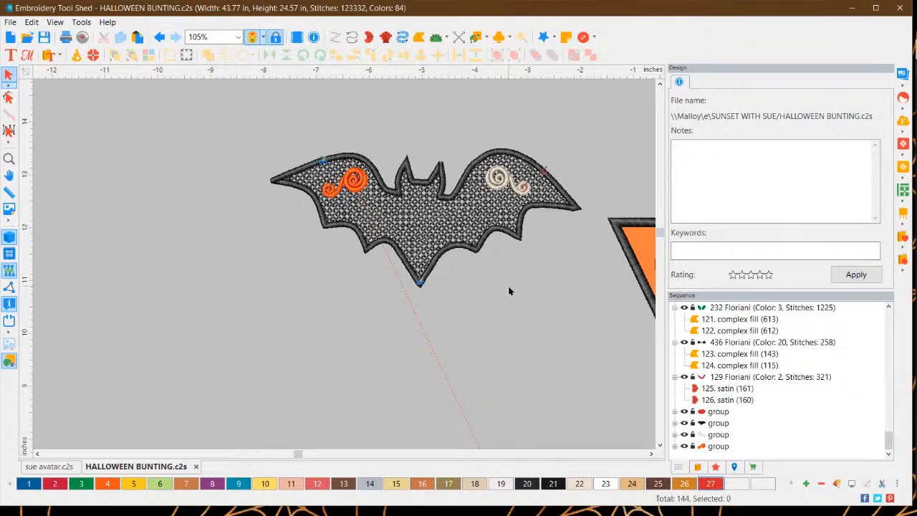
Review the bunting layout, from the lace bat and H pennant down to the ENTER IF YOU DARE signs and the winged face.
scroll(480, 283, down, 1)
scroll(473, 270, down, 7)
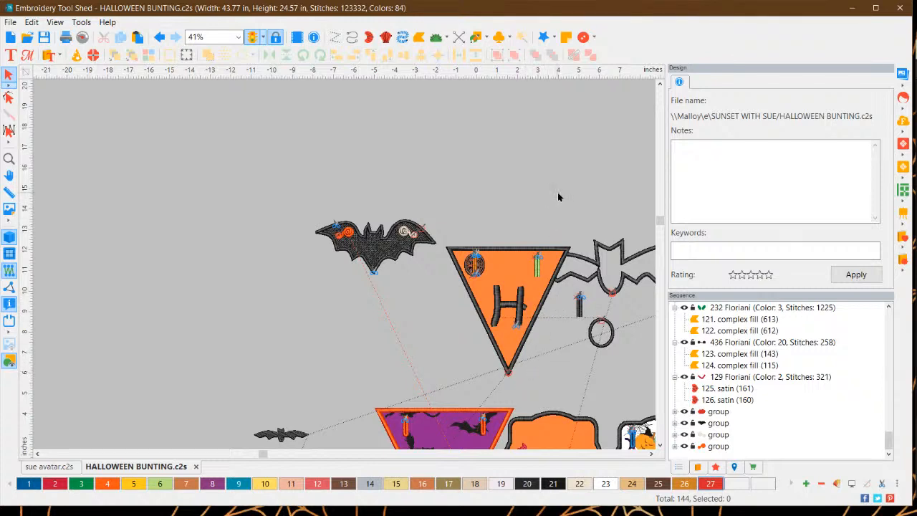
click(652, 455)
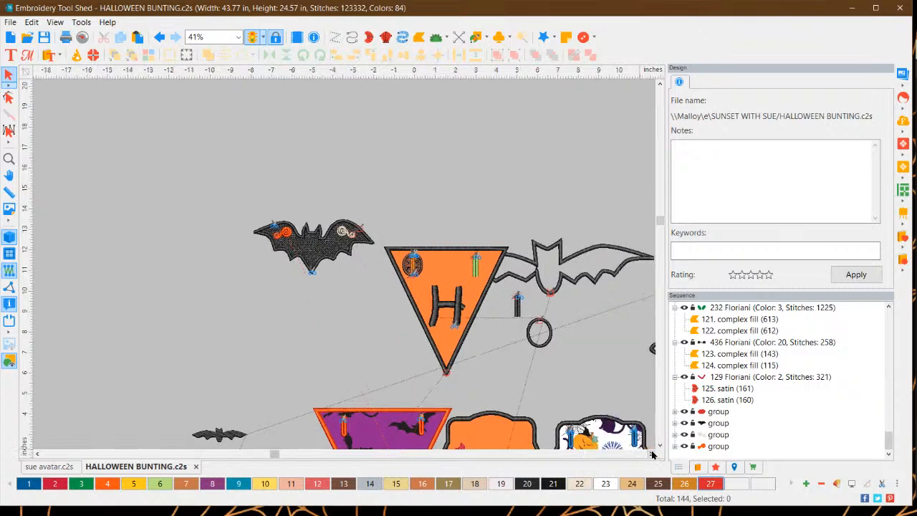
click(652, 454)
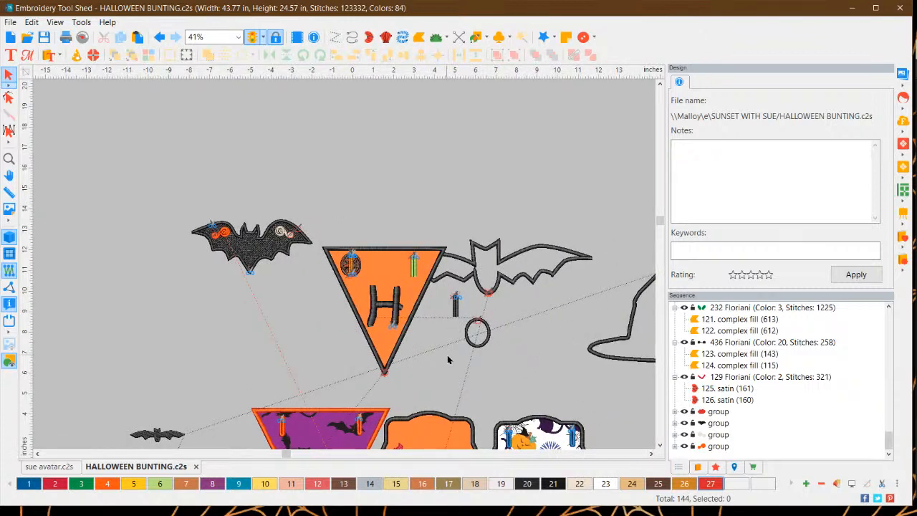
scroll(404, 323, down, 3)
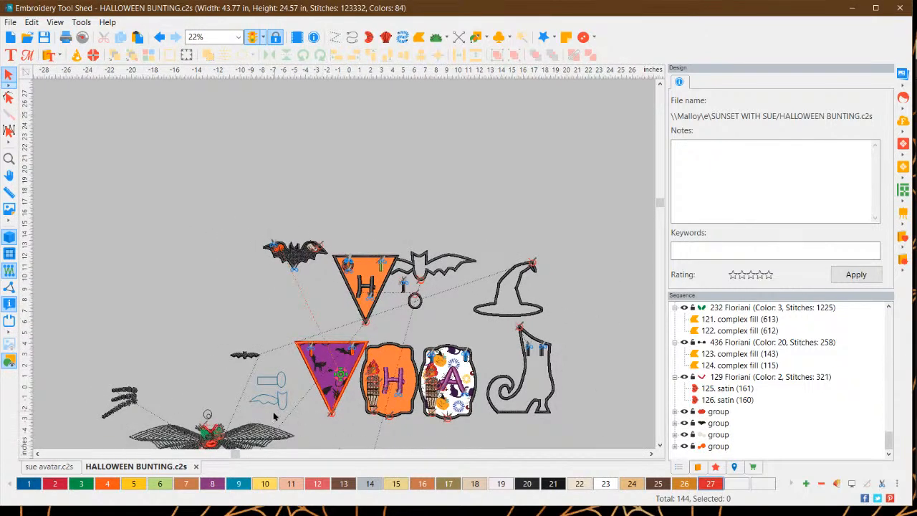
scroll(183, 430, down, 1)
scroll(209, 442, up, 1)
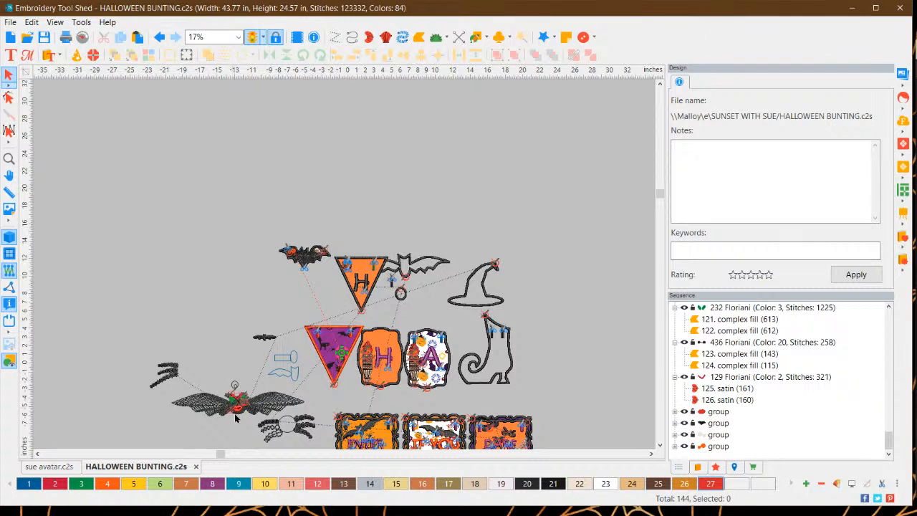
scroll(235, 412, up, 1)
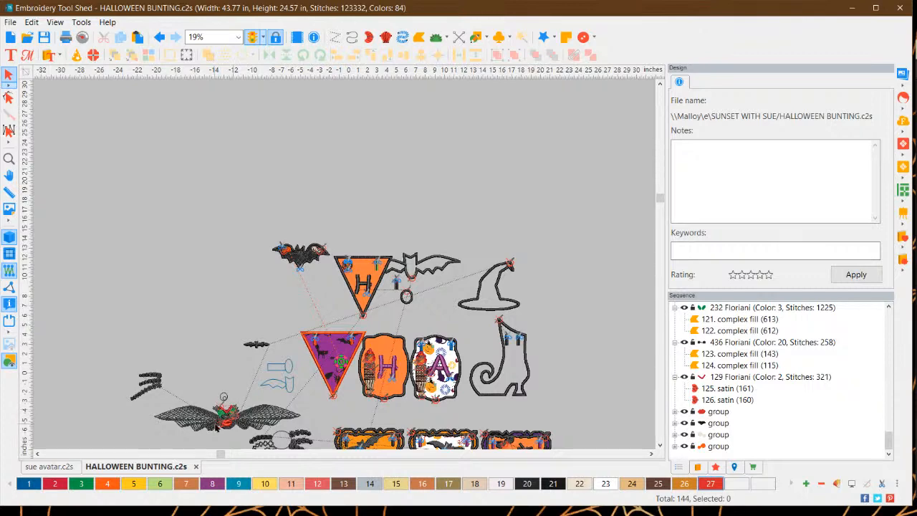
scroll(188, 408, up, 1)
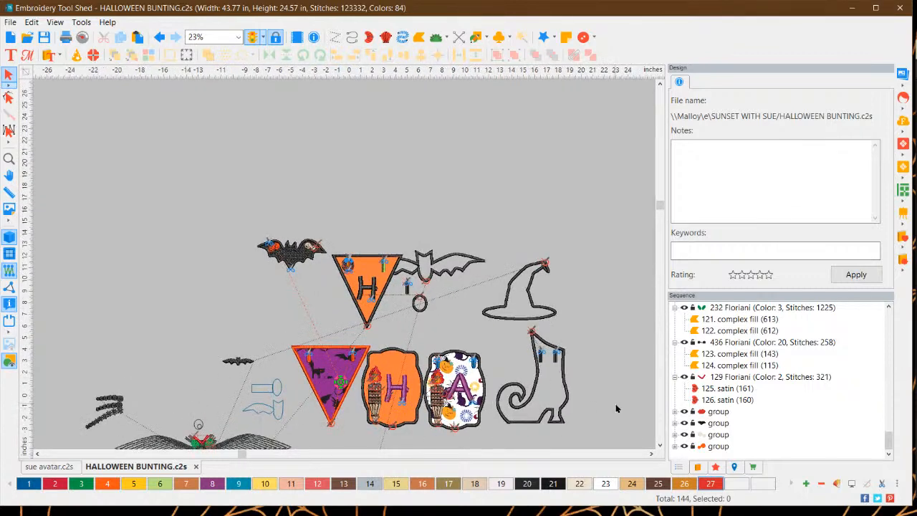
click(660, 445)
click(660, 444)
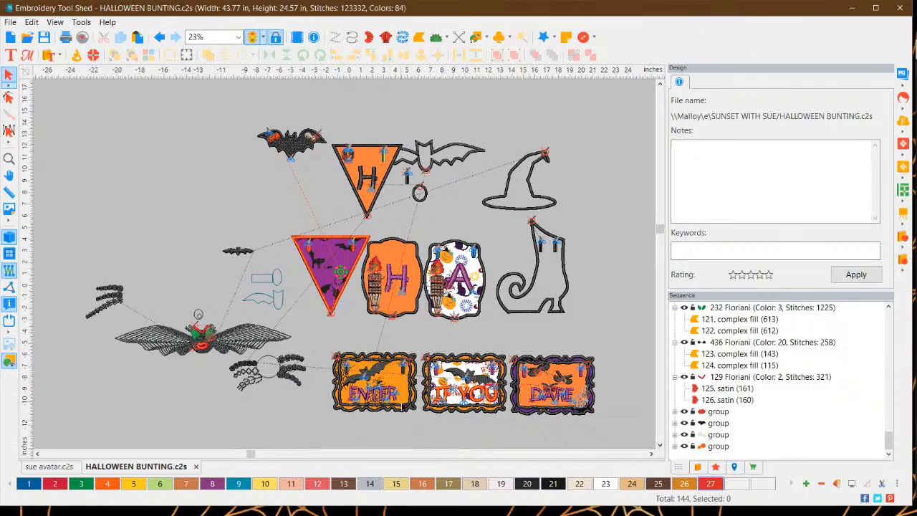
scroll(387, 394, up, 1)
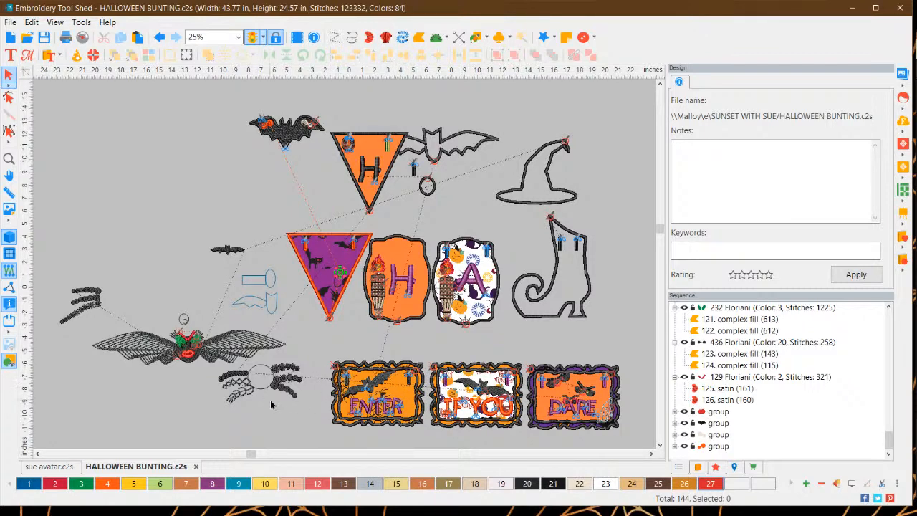
scroll(113, 344, up, 1)
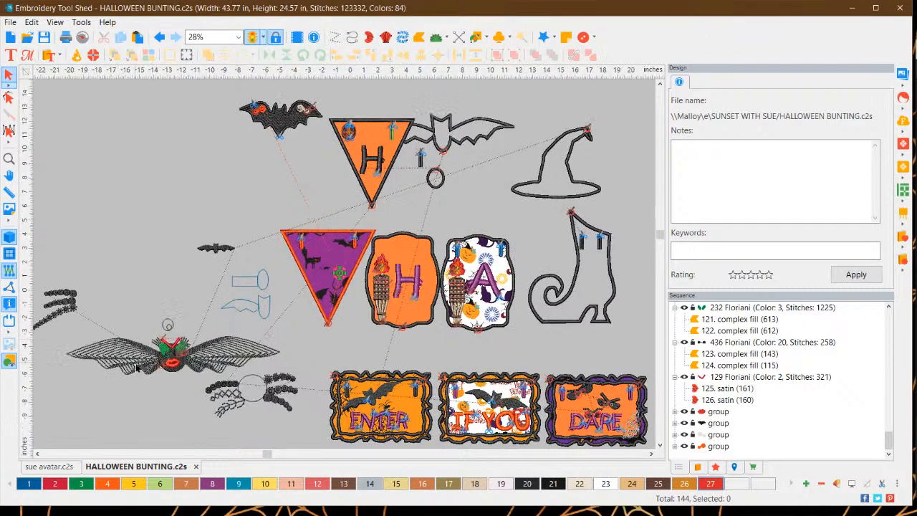
scroll(139, 367, up, 1)
scroll(147, 373, up, 1)
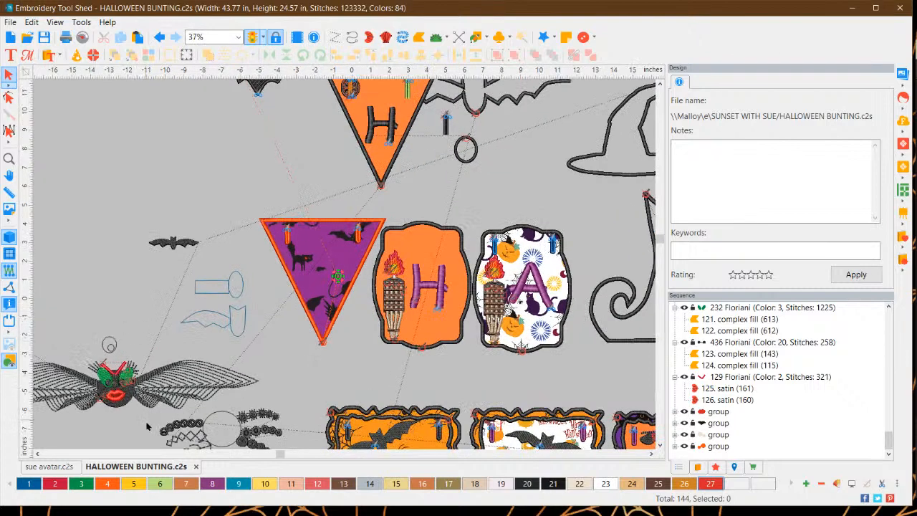
View the sue avatar.c2s design briefly, return to HALLOWEEN BUNTING.c2s and review the large winged bat, spider legs and whole layout.
click(32, 467)
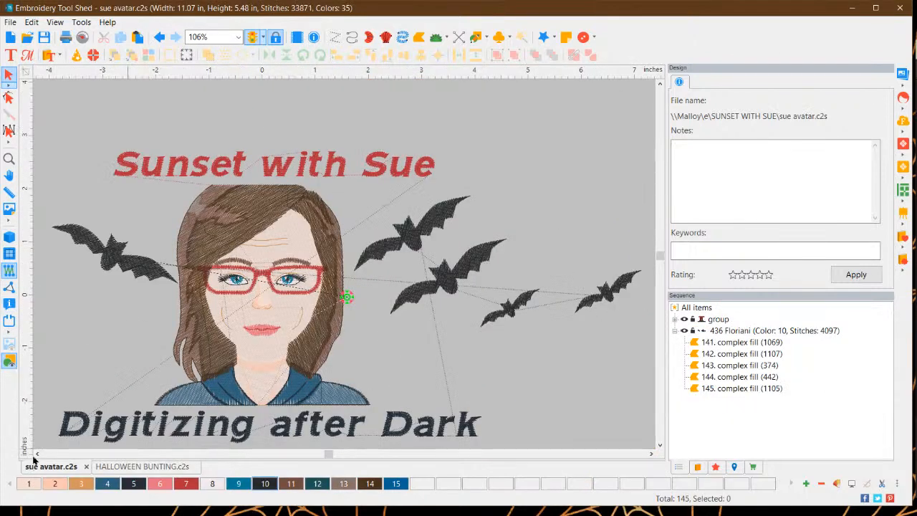
click(104, 468)
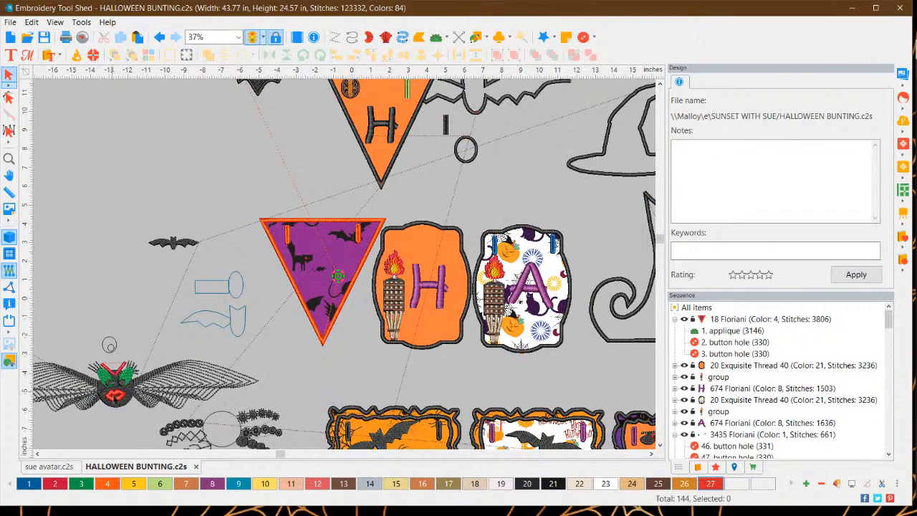
click(38, 454)
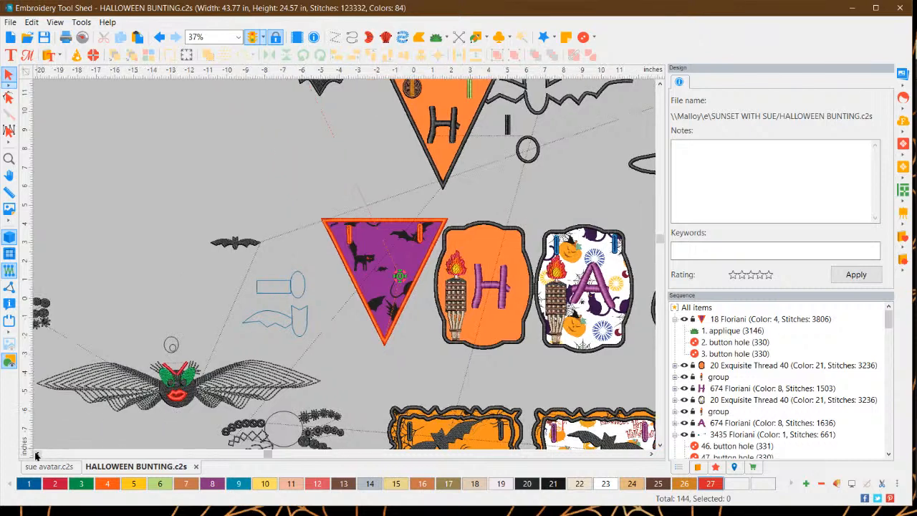
click(38, 454)
click(38, 453)
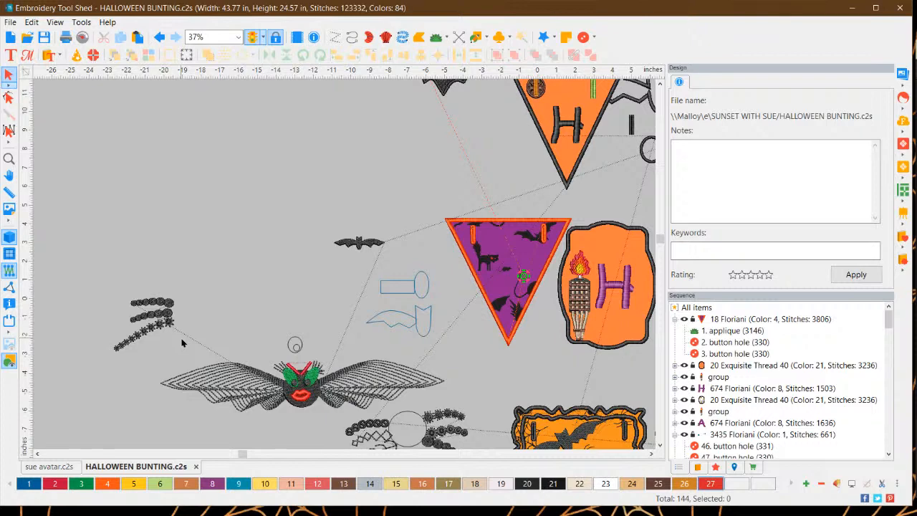
scroll(628, 365, down, 3)
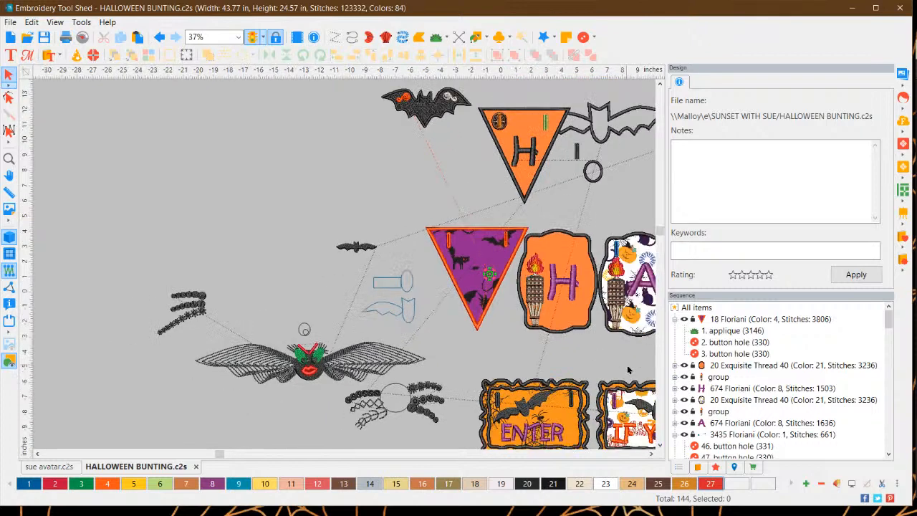
scroll(589, 347, down, 3)
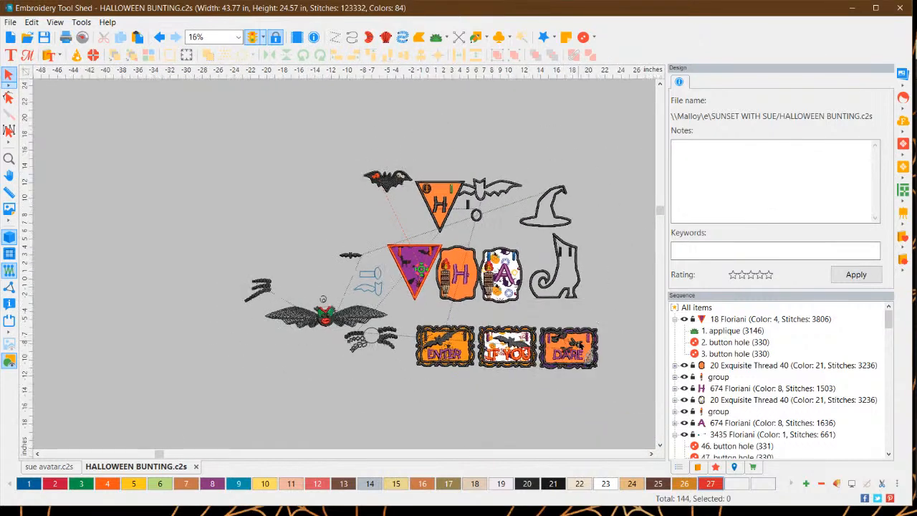